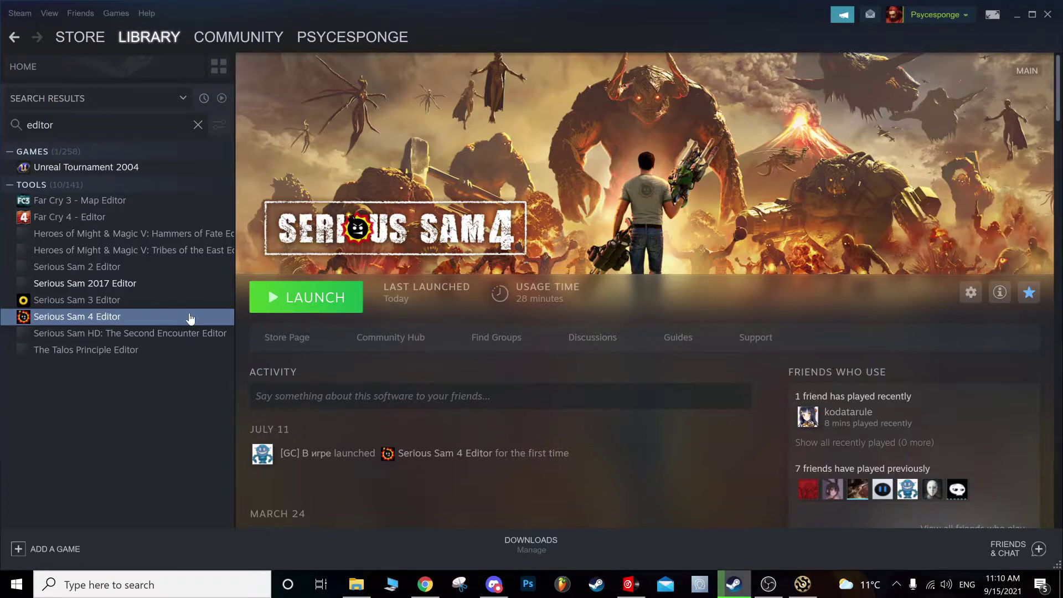
Step: View the library page of the Serious Sam 2017 Editor and return to the Serious Sam 4 Editor page
left_click(138, 284)
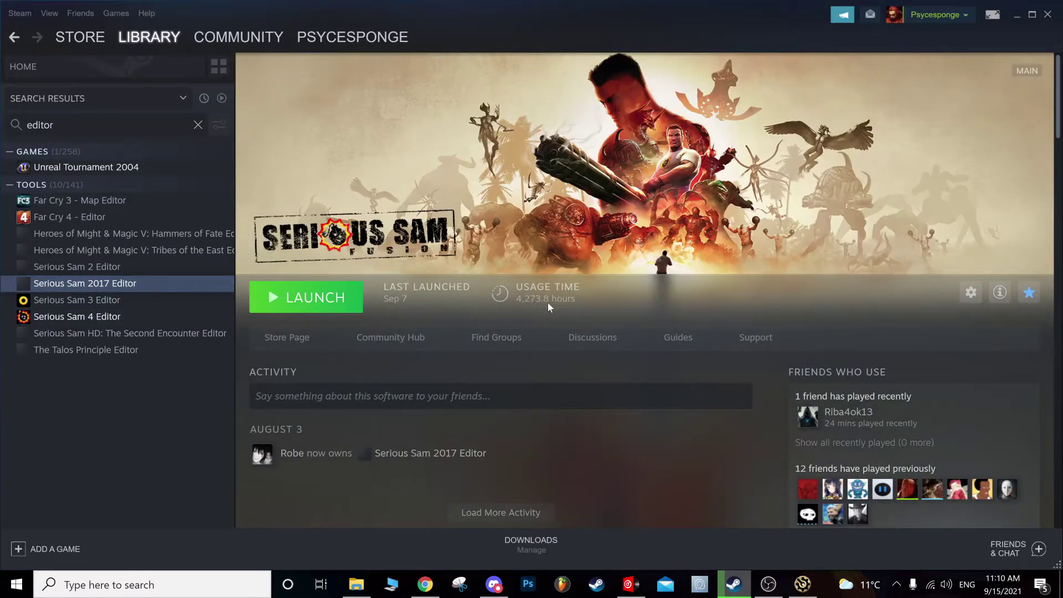
left_click(105, 320)
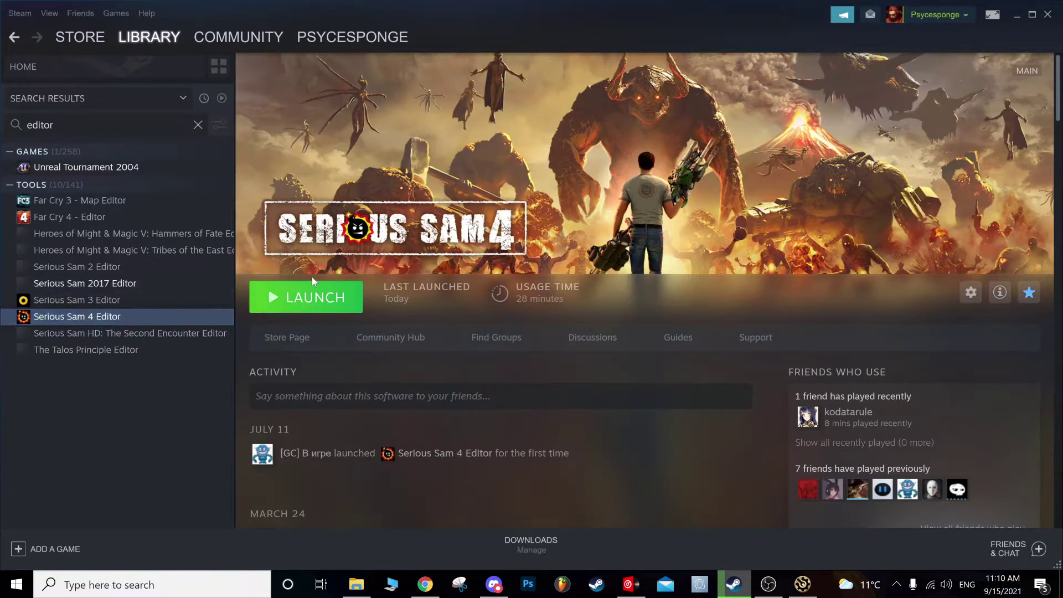
Step: Clear the library search and exclude tools and software so that only games are listed
left_click(197, 126)
left_click(96, 98)
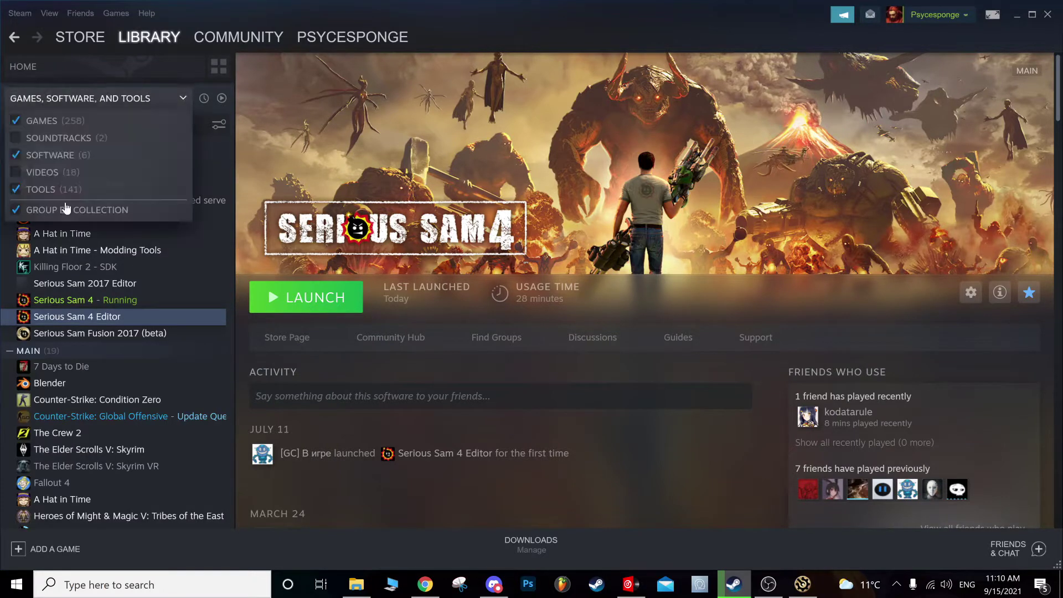
left_click(60, 190)
left_click(72, 156)
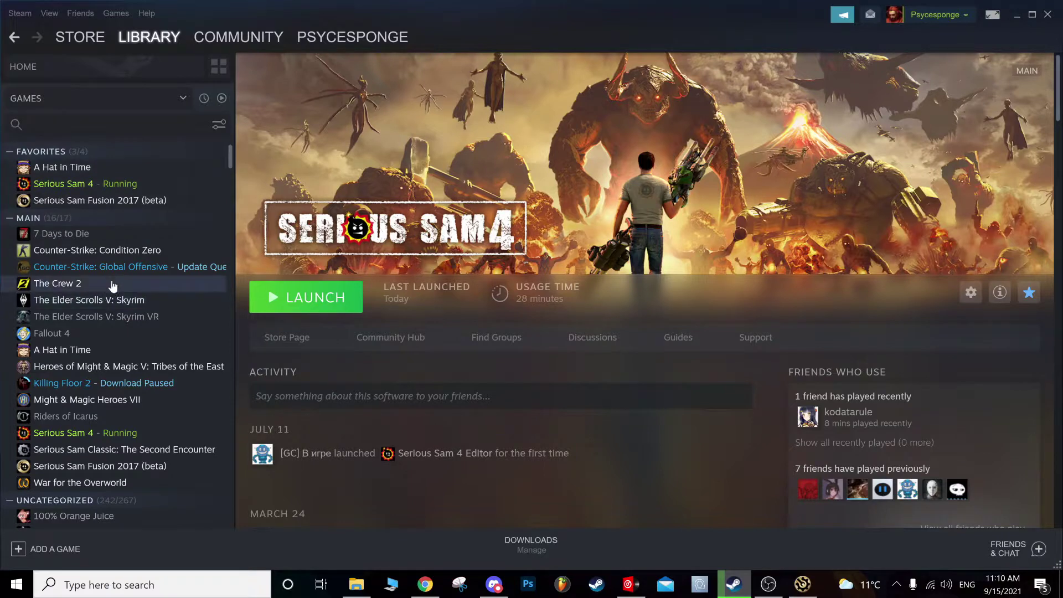
scroll(112, 275, "down", 15)
scroll(112, 274, "up", 15)
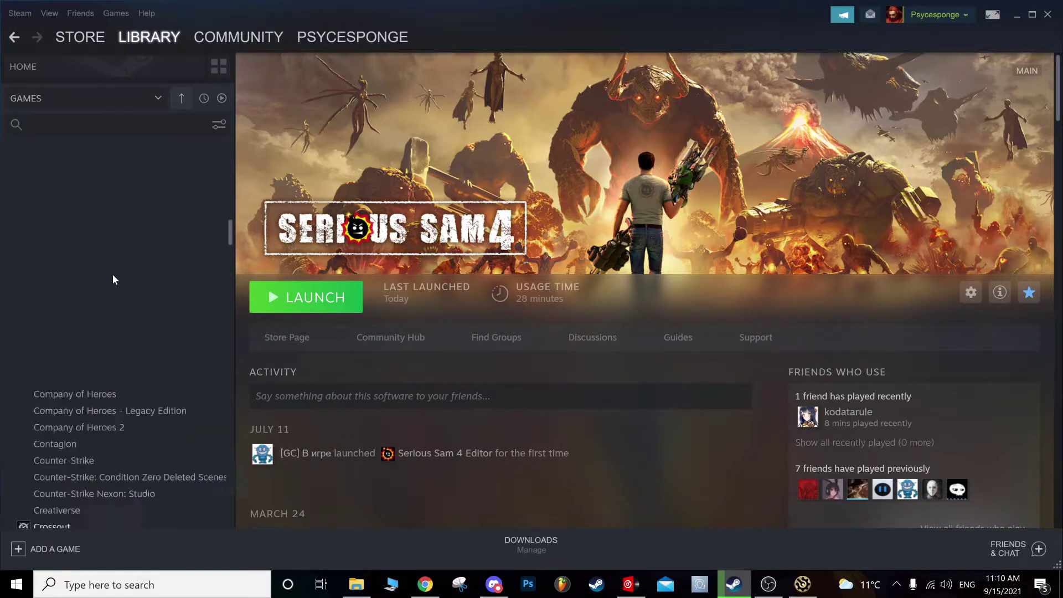
Step: Include tools and software in the library list and search it for "editor"
left_click(85, 104)
left_click(46, 189)
left_click(52, 156)
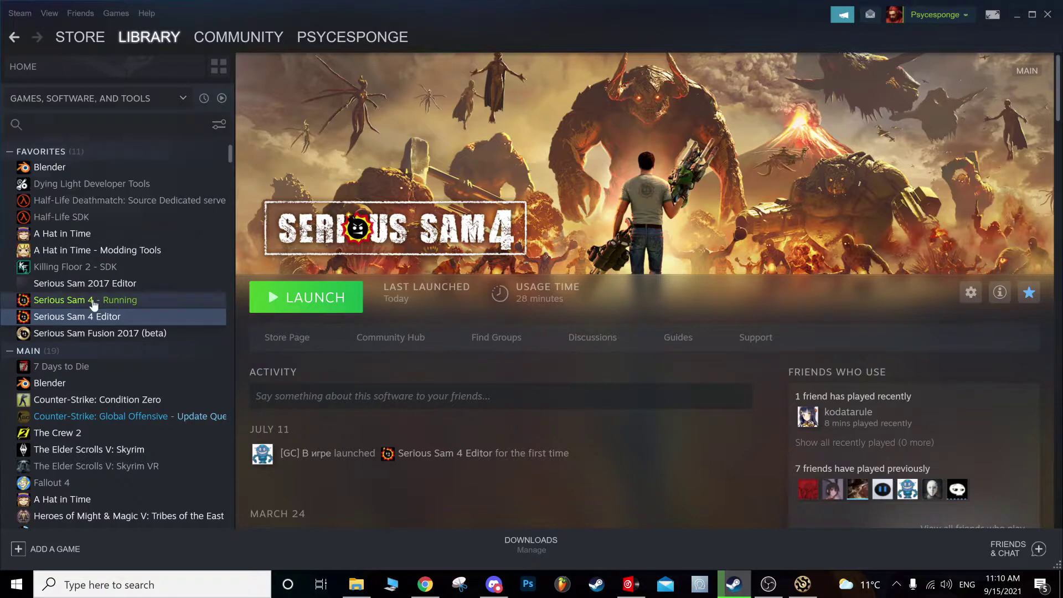
left_click(94, 132)
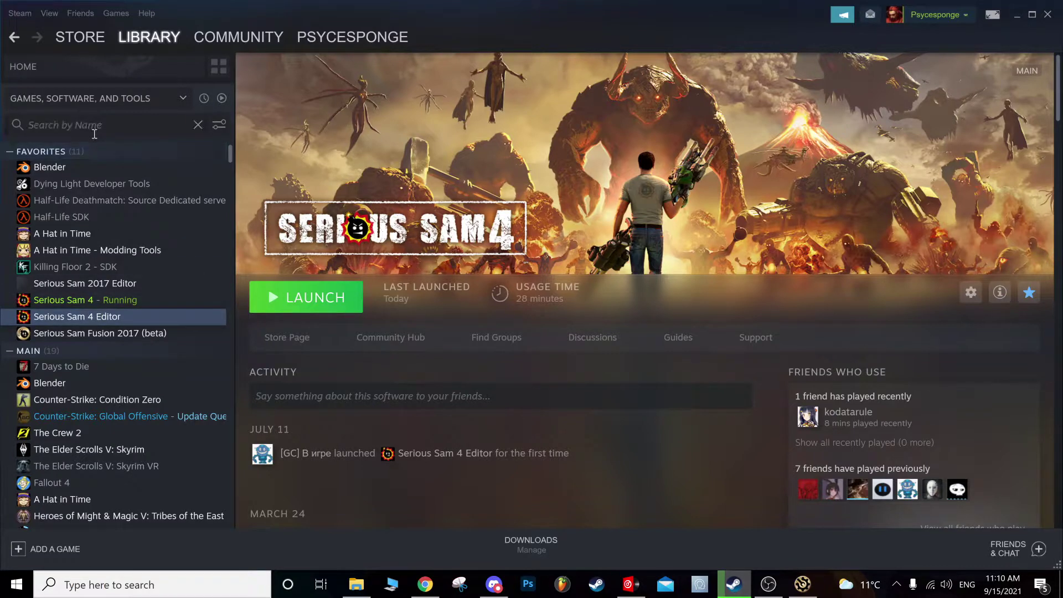
type("editor")
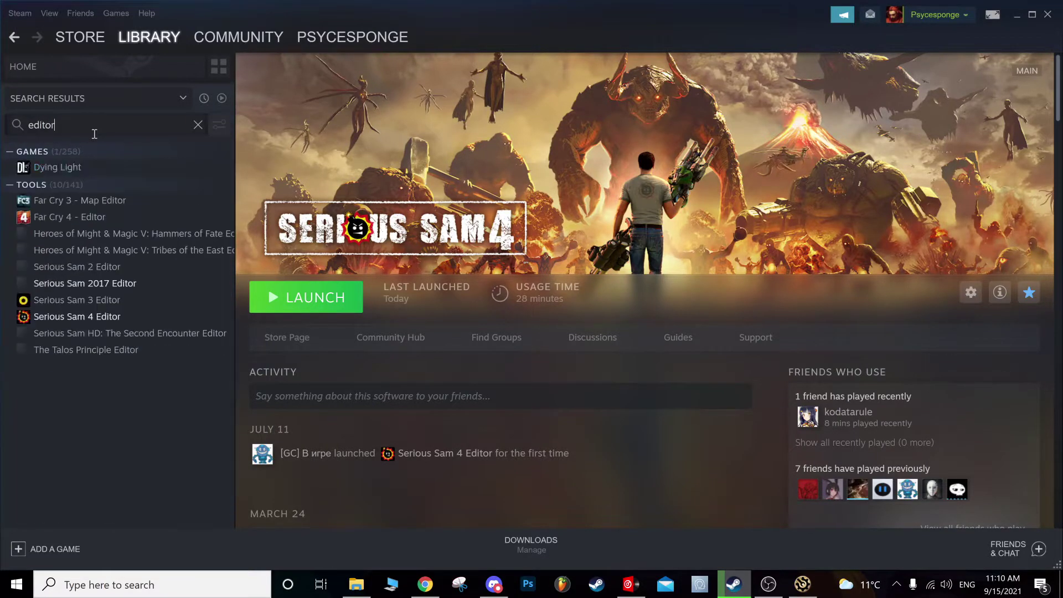
Step: Launch the Serious Sam 4 Editor from the library and bring its window to the front
left_click(111, 324)
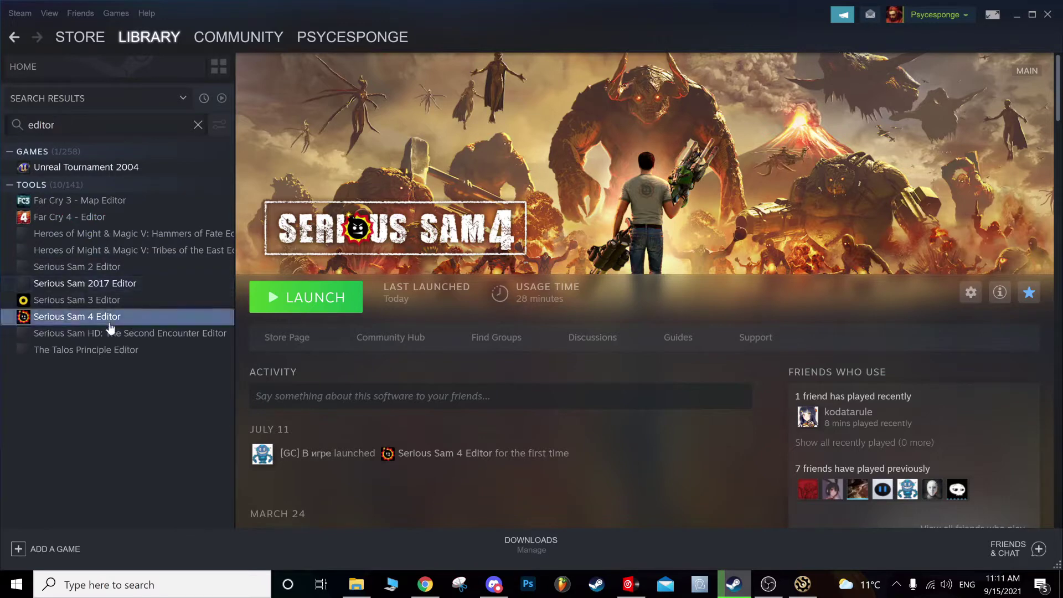
left_click(113, 332)
left_click(109, 317)
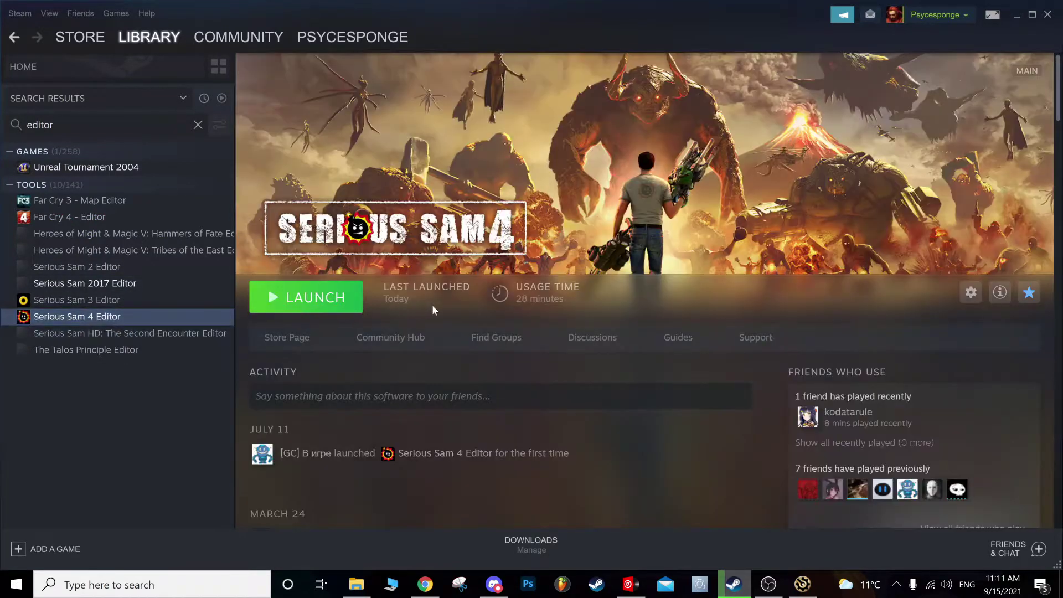
left_click(316, 305)
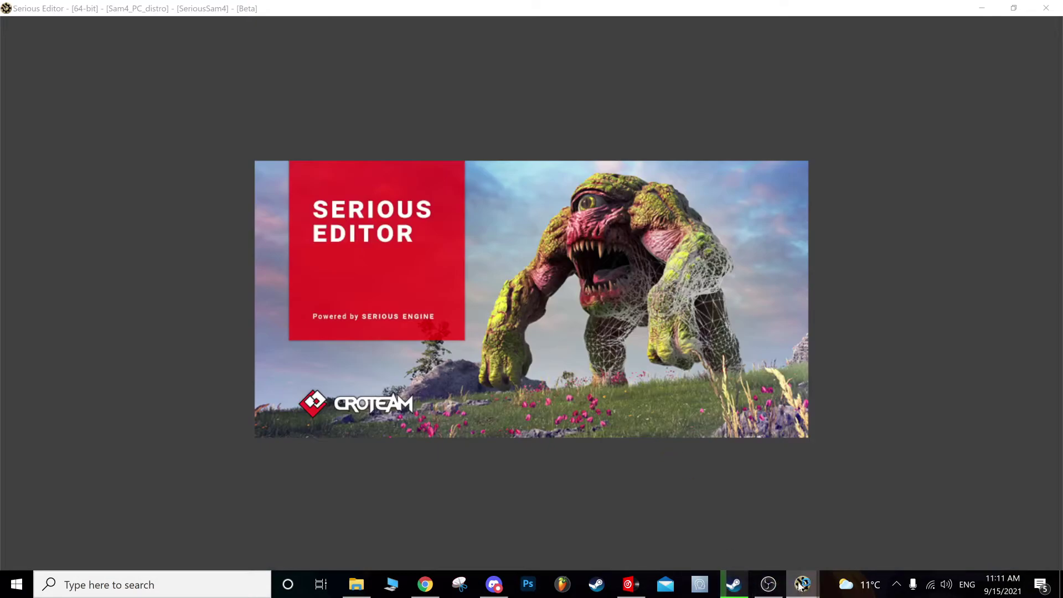
mouse_move(801, 585)
left_click(791, 482)
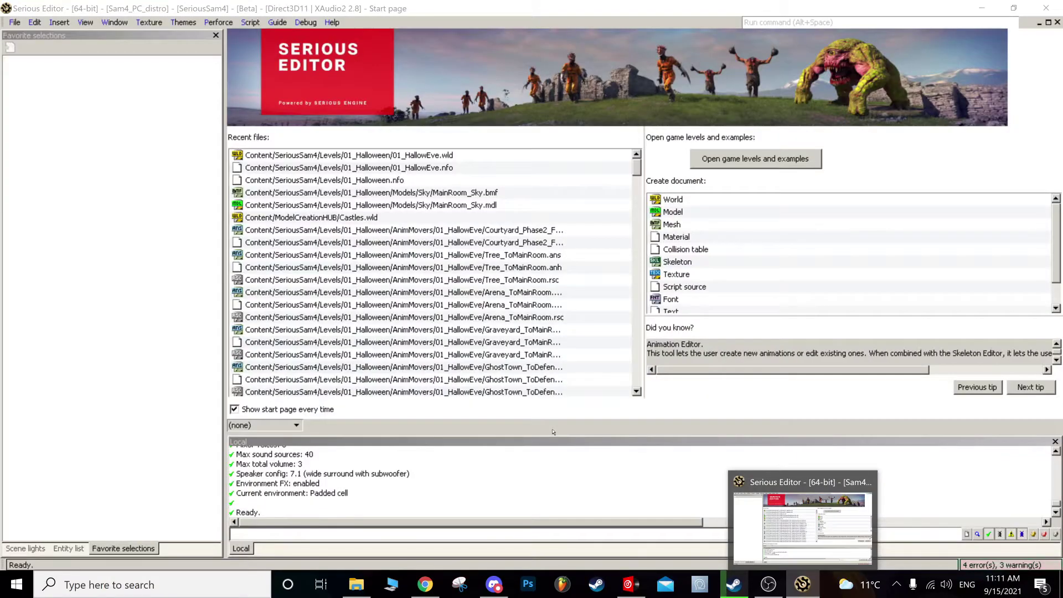
Step: Examine the start page's recent files and document types, and the options for creating a new document
left_click(430, 194)
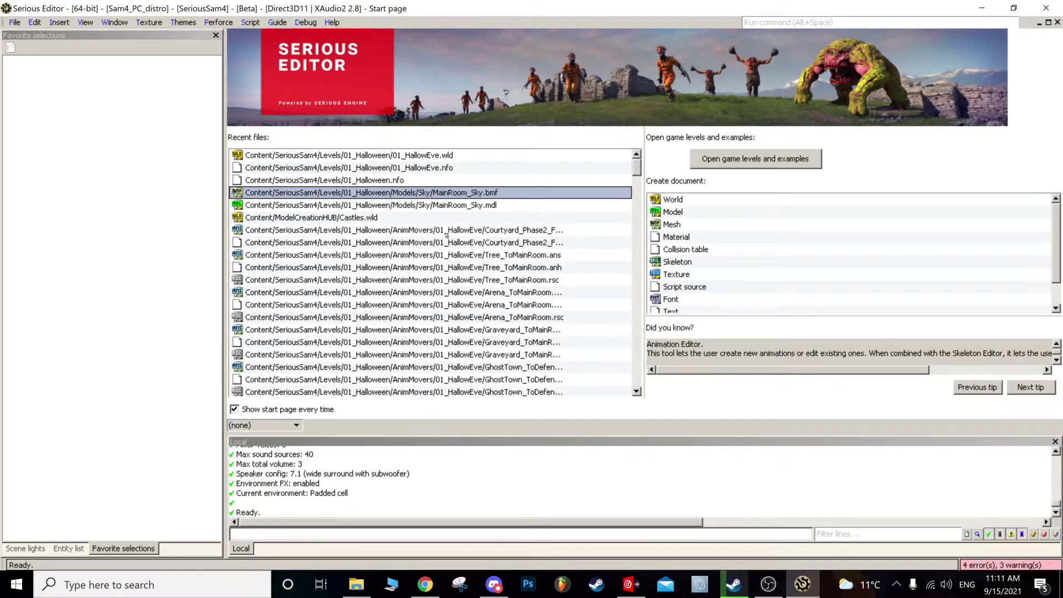
scroll(446, 235, "down", 3)
scroll(356, 162, "up", 3)
scroll(355, 188, "down", 5)
scroll(382, 266, "up", 5)
left_click(693, 209)
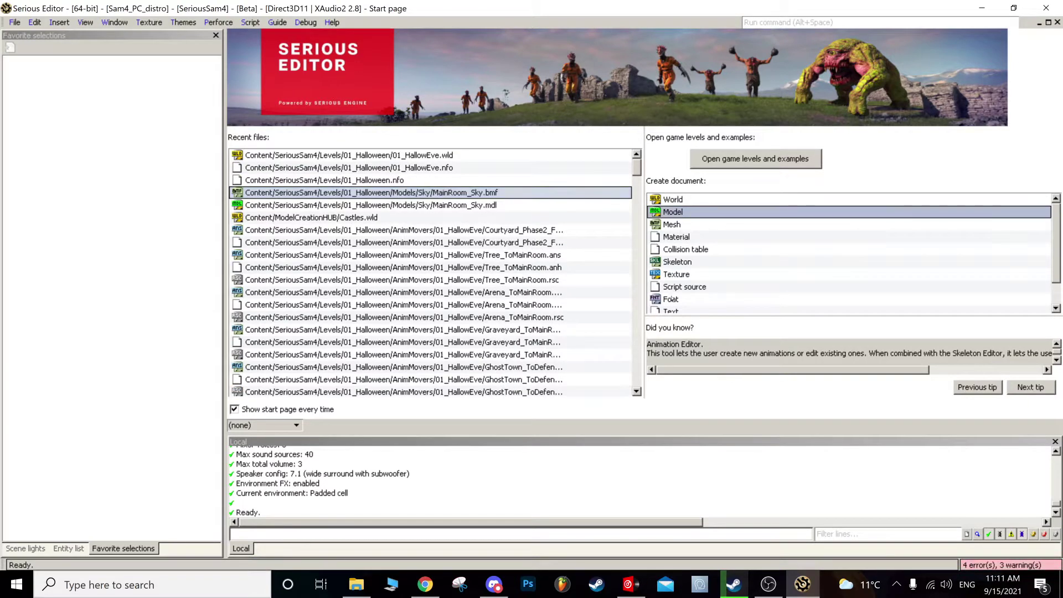
left_click(449, 182)
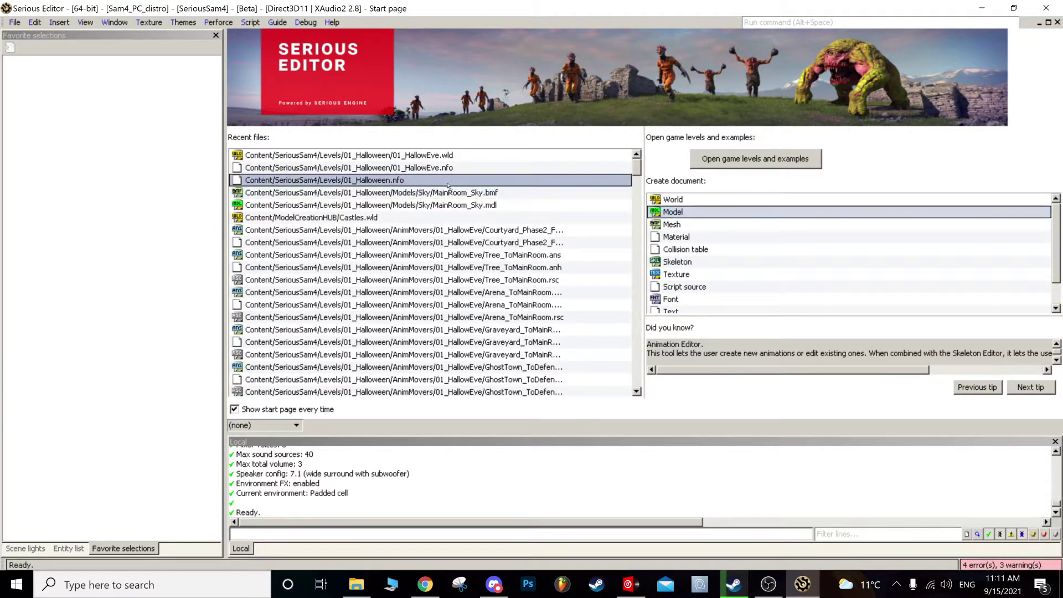
left_click(685, 199)
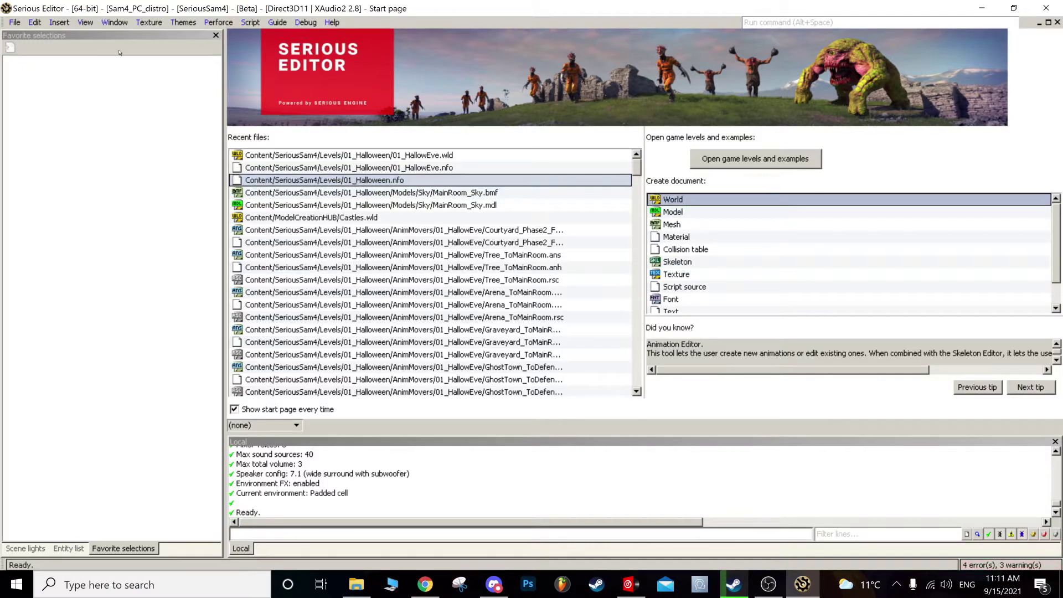
left_click(15, 22)
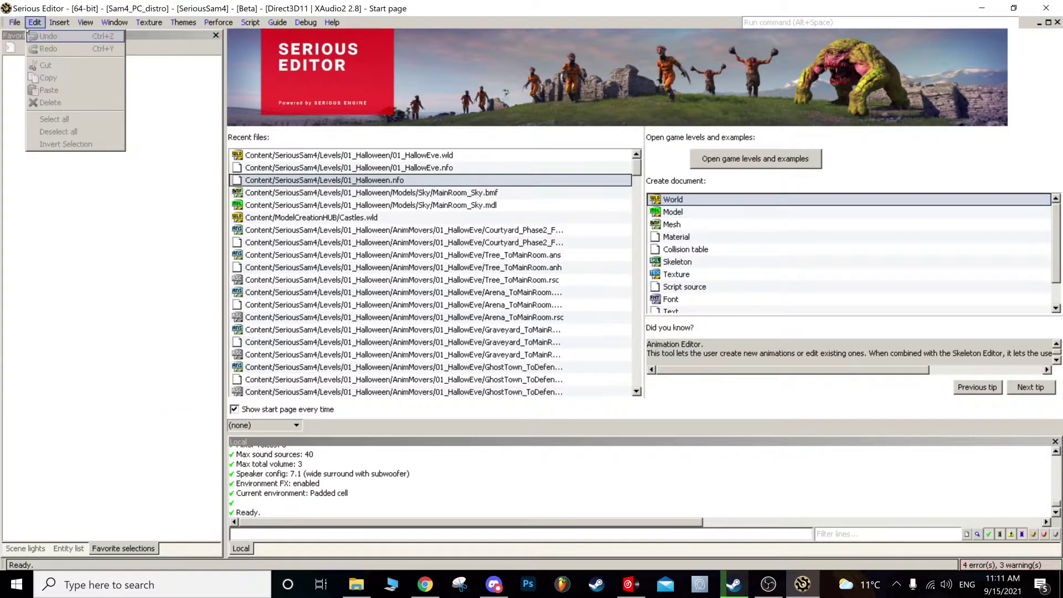
mouse_move(100, 36)
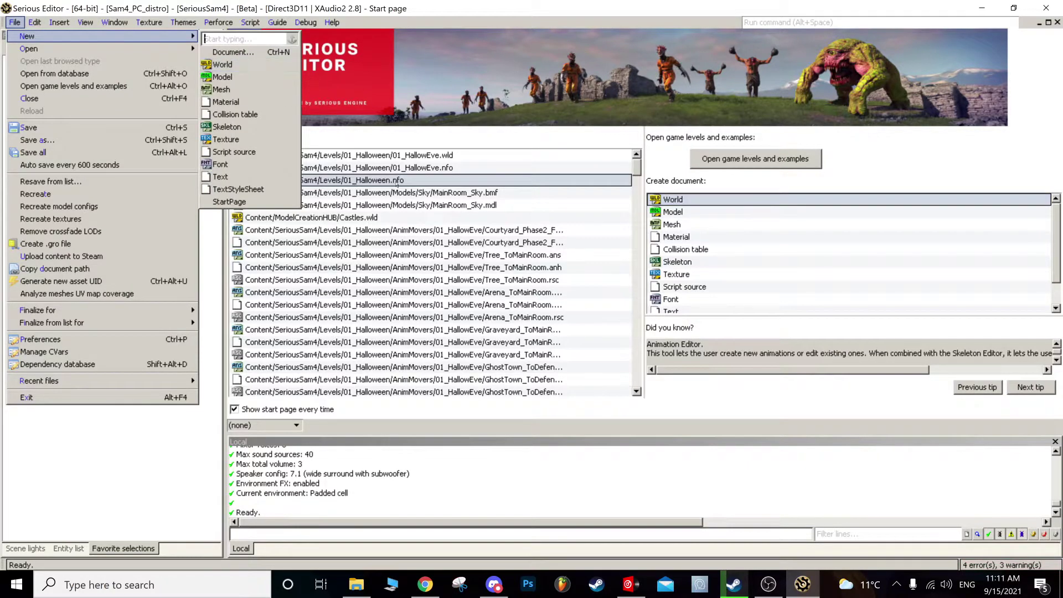
left_click(628, 220)
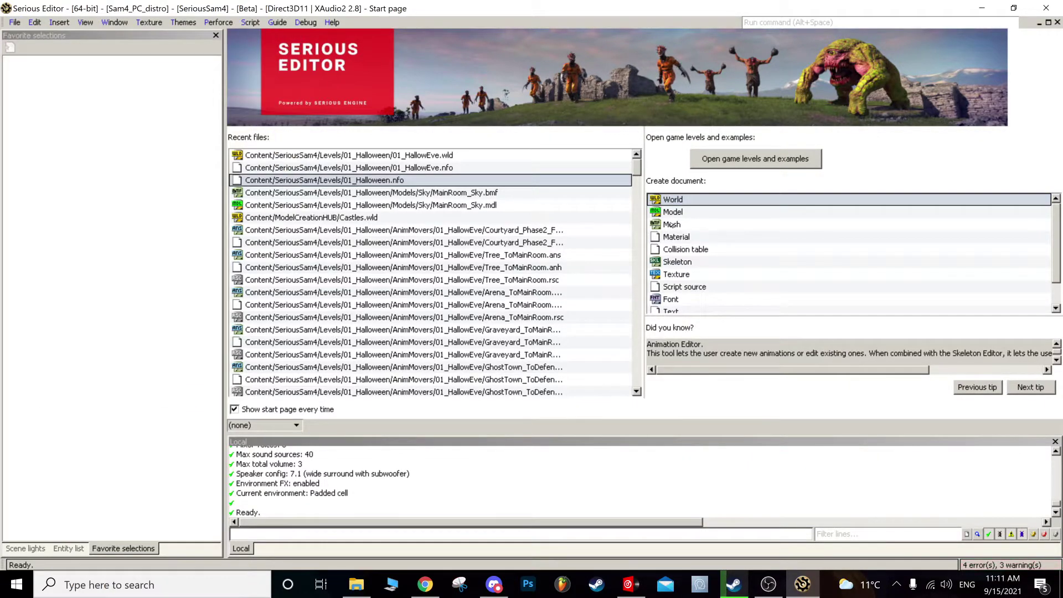
Step: Create a new World document and switch it to the Terrain editor
left_click(675, 200)
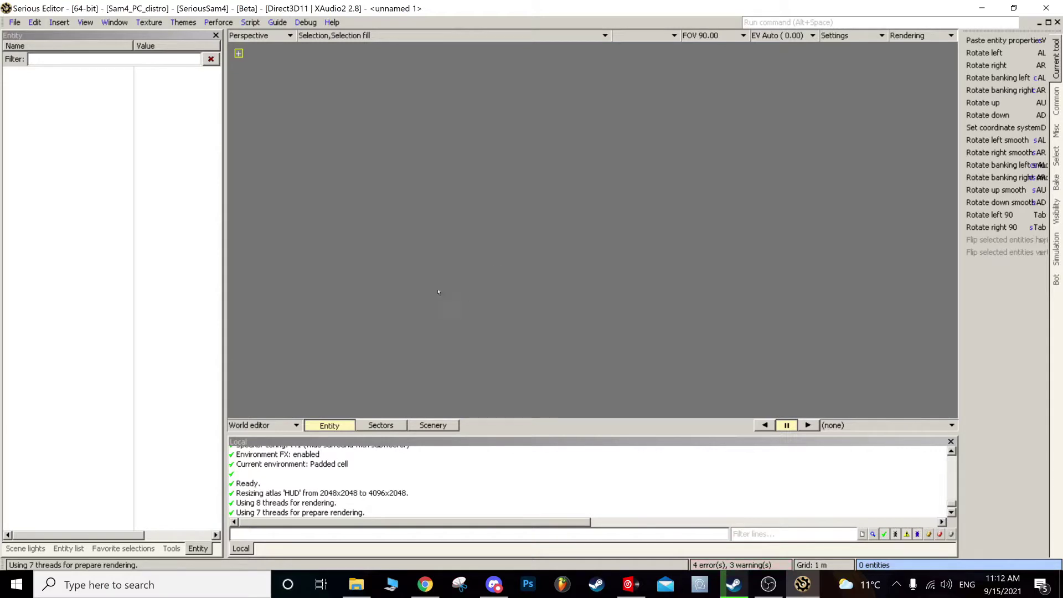
left_click(258, 426)
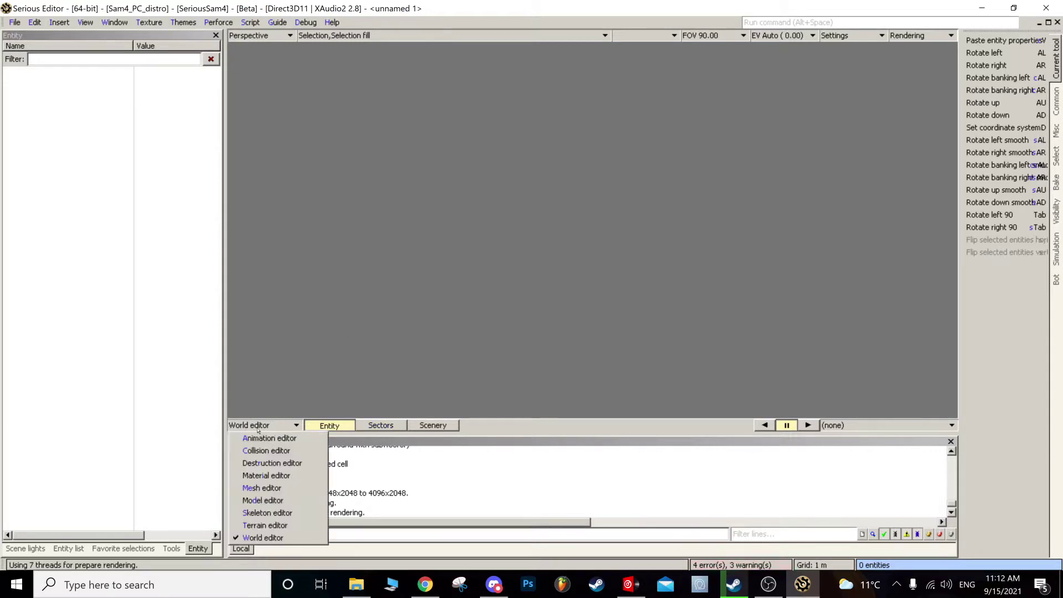
left_click(277, 524)
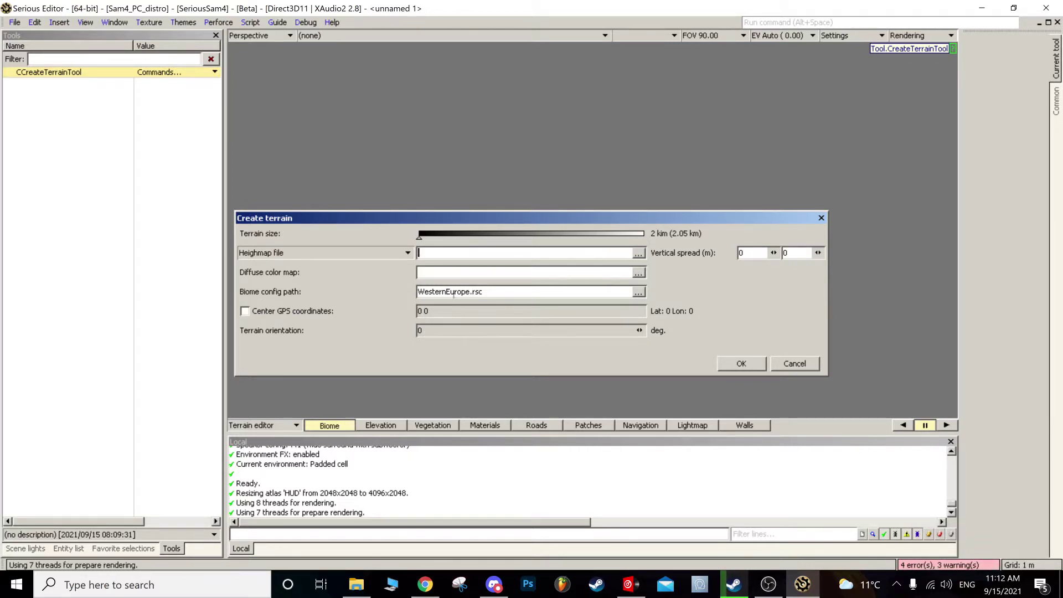
Step: Choose WesternEurope.rsc from Content/SeriousSam4/Databases/Biomes as the new terrain's biome config
left_click(639, 292)
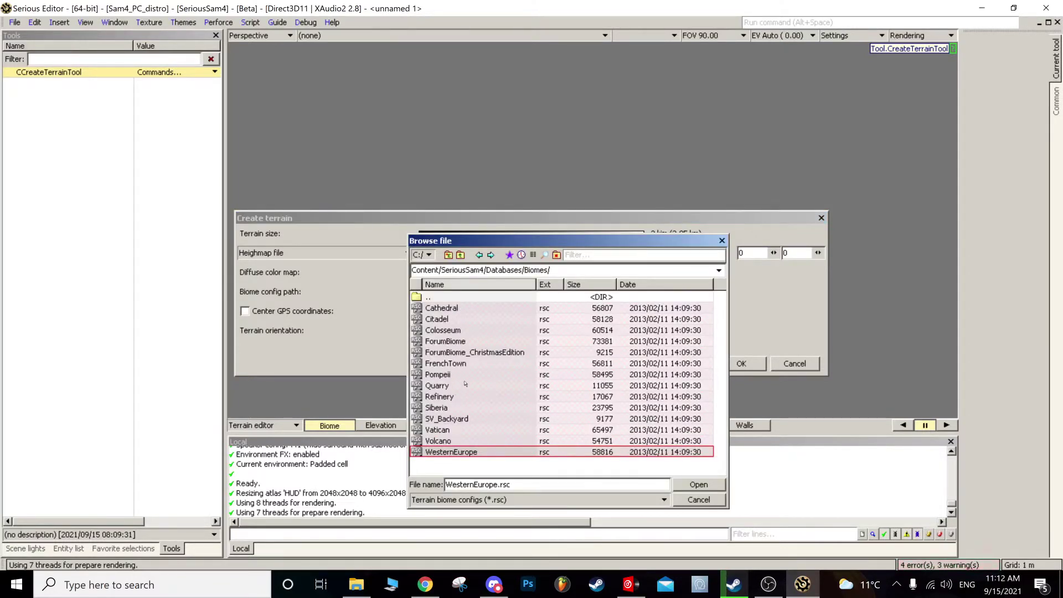
left_click(448, 255)
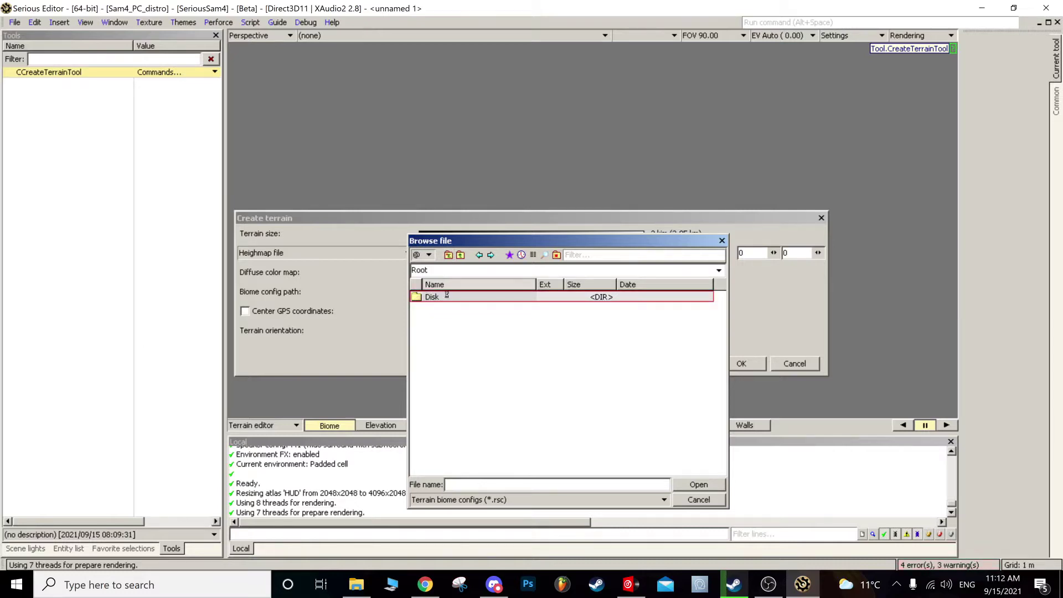
double_click(450, 297)
double_click(448, 319)
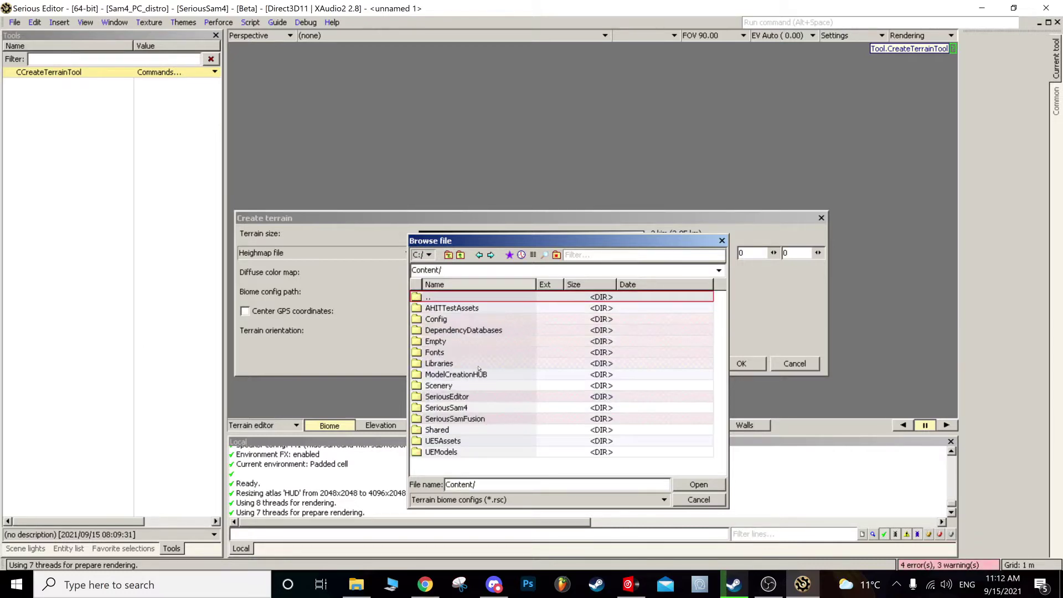
double_click(465, 407)
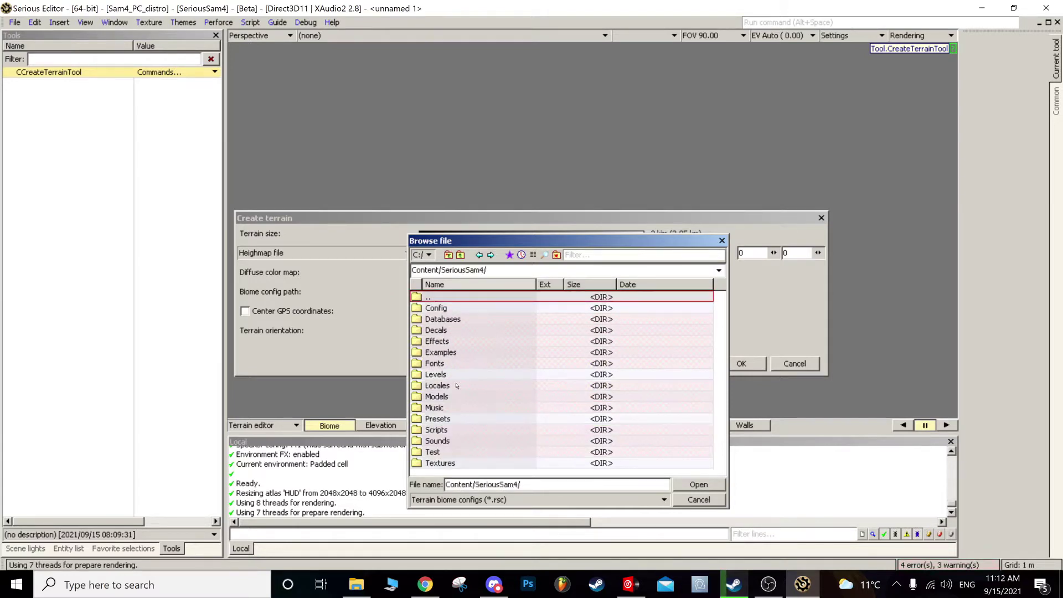
double_click(446, 319)
double_click(437, 331)
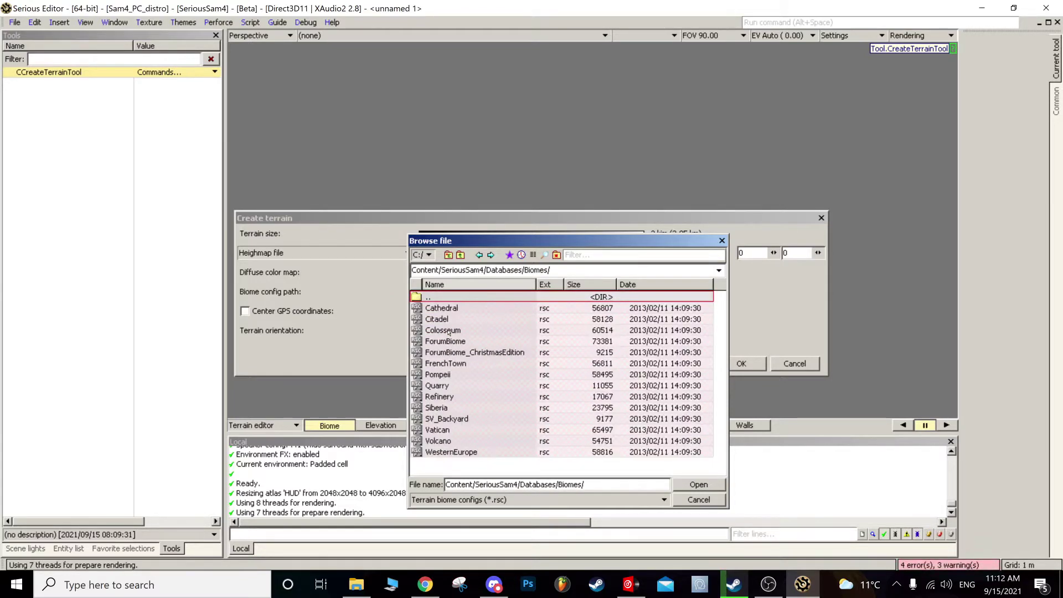
left_click(473, 453)
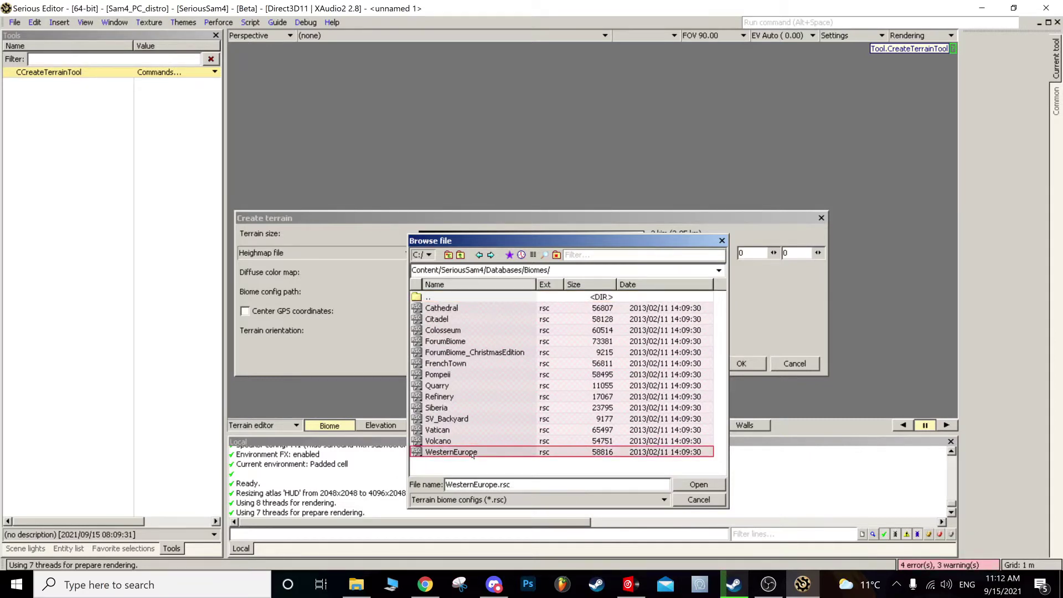
left_click(458, 309)
left_click(465, 451)
double_click(476, 451)
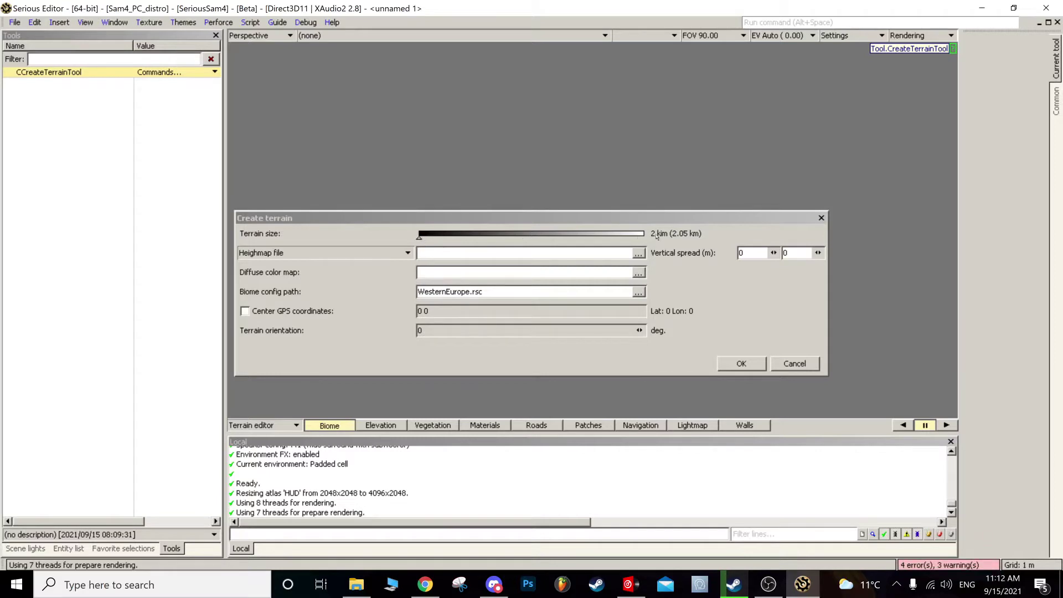
Step: Create the terrain with a size of 2 km after trying out 32 km
left_click_drag(419, 239, 552, 248)
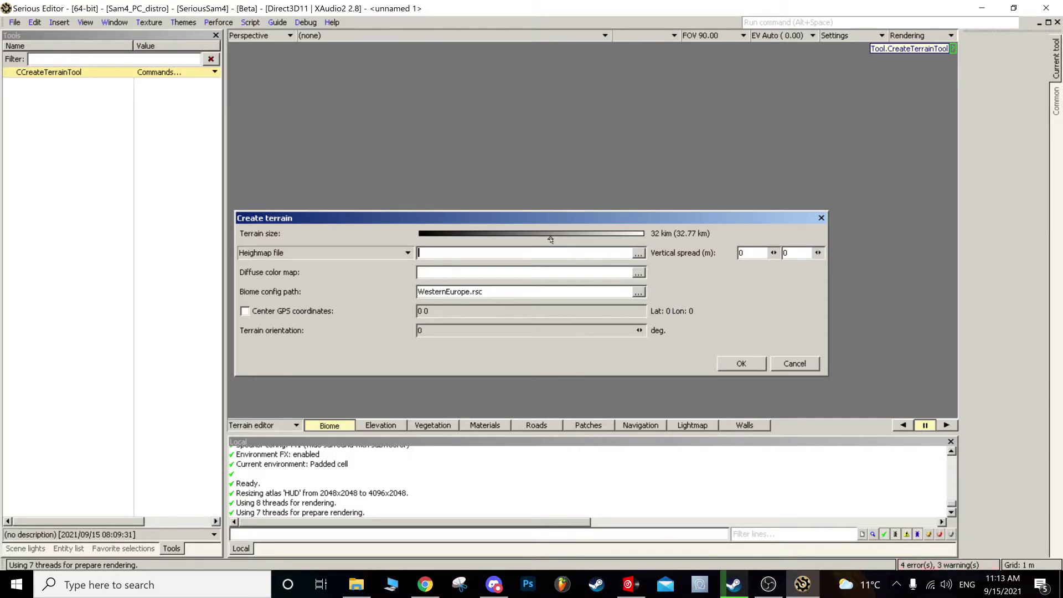
left_click_drag(551, 239, 411, 238)
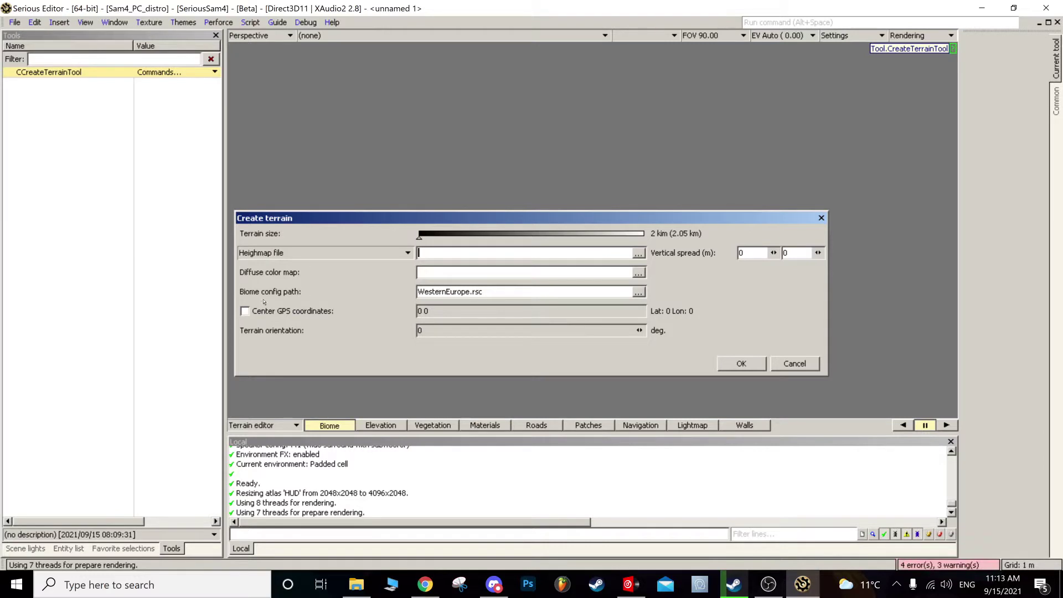
left_click(740, 364)
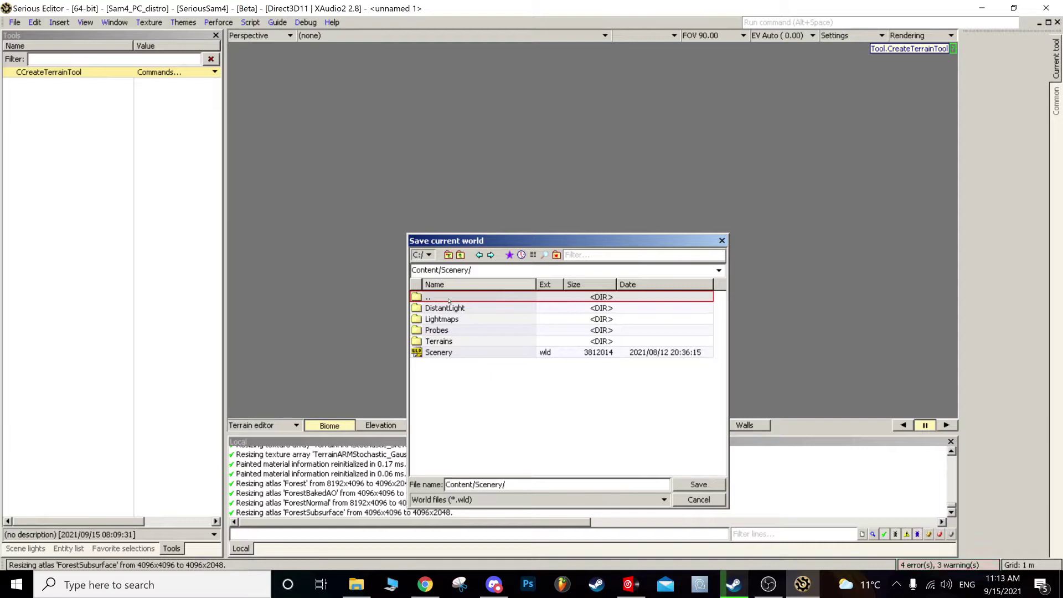
Step: Browse to the Content/SeriousSam4/Levels folder as the location for saving the world
left_click(449, 255)
double_click(443, 297)
double_click(447, 319)
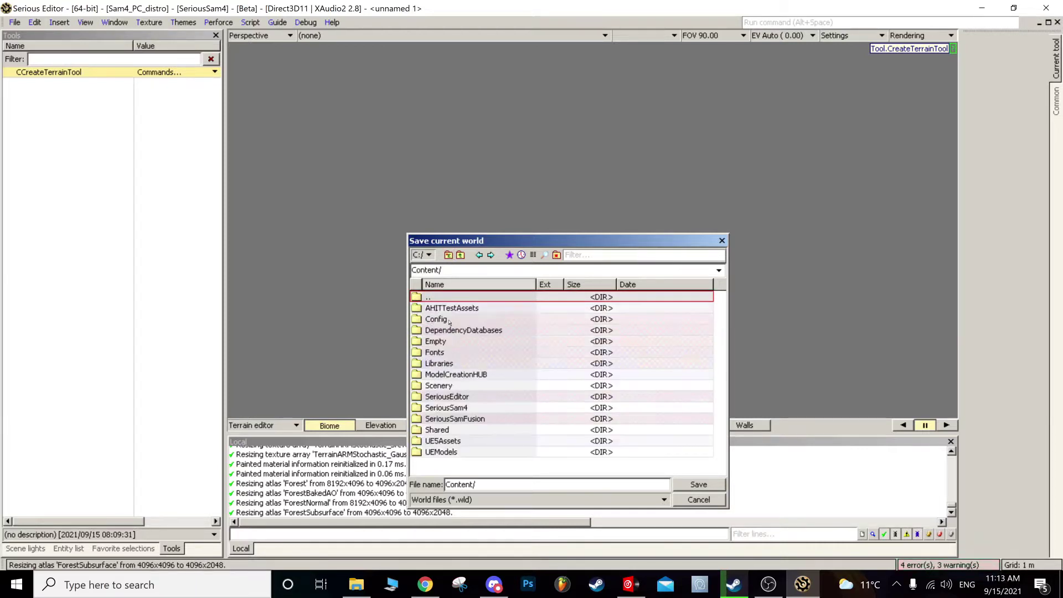
double_click(448, 301)
double_click(449, 302)
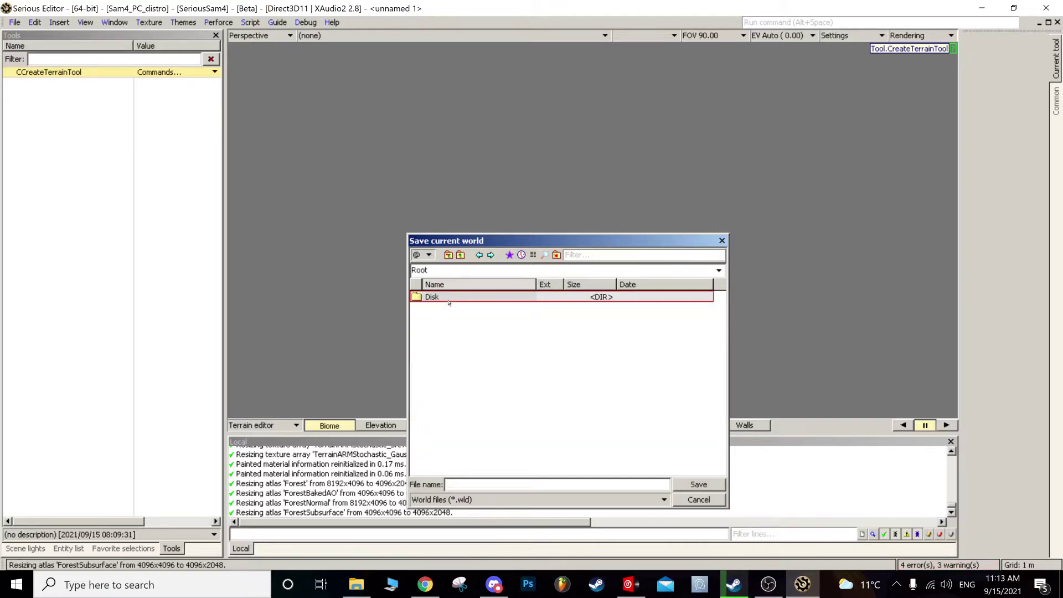
double_click(430, 298)
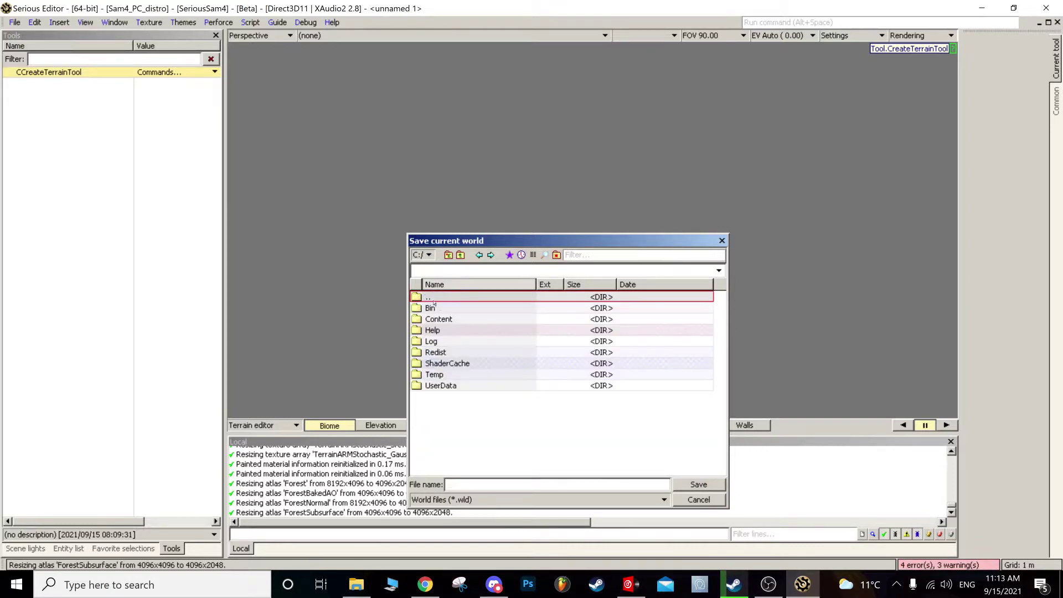
left_click(447, 321)
double_click(447, 320)
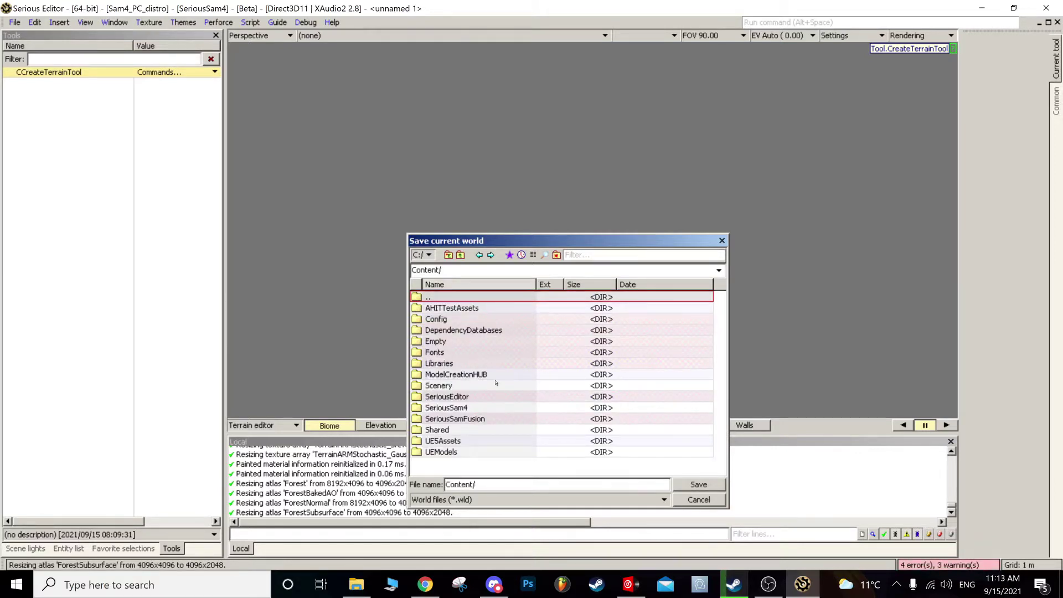
left_click(468, 409)
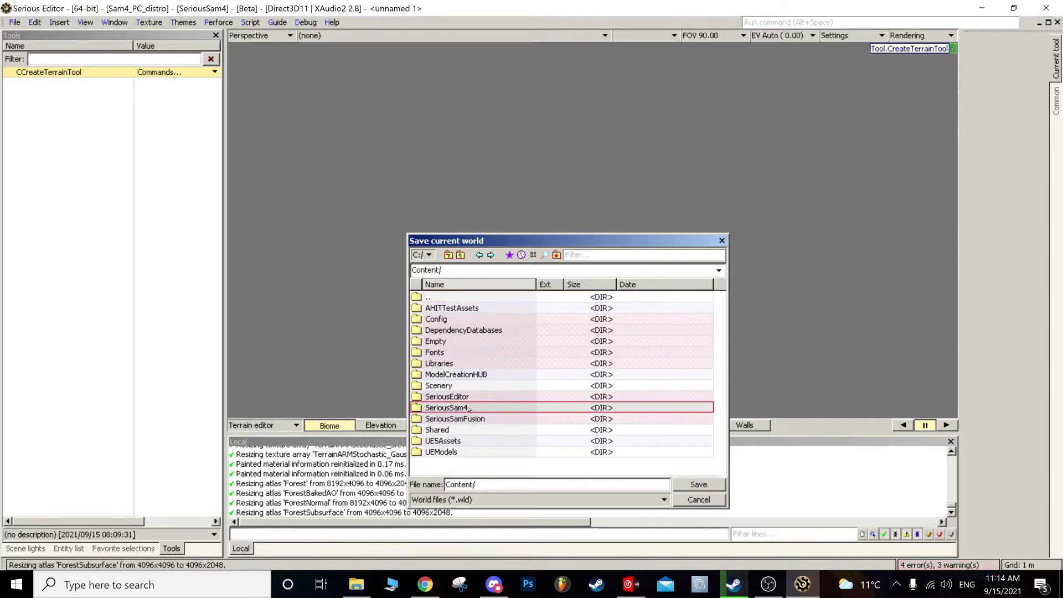
double_click(469, 408)
double_click(444, 376)
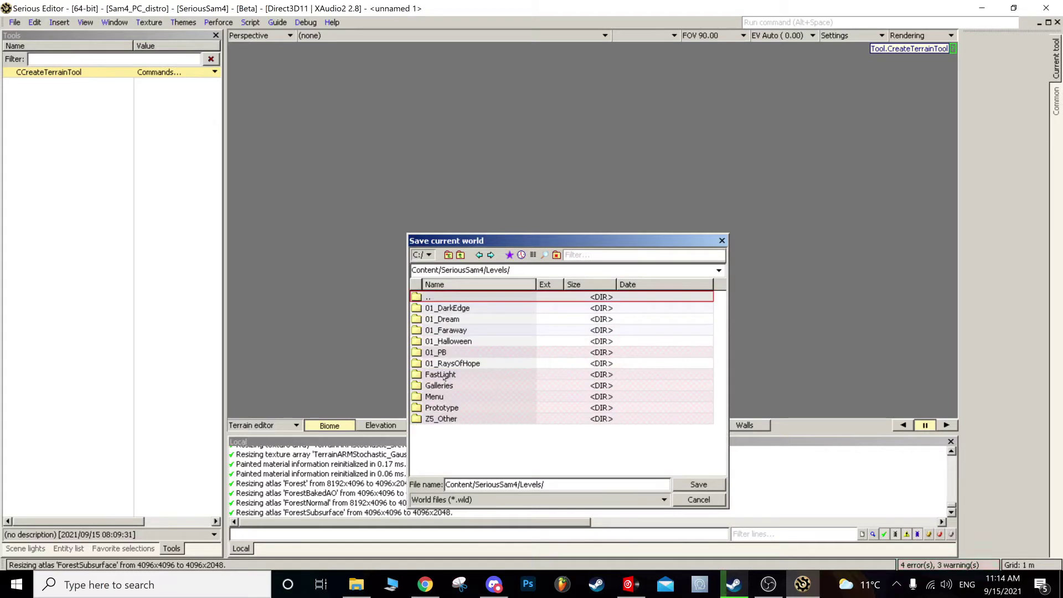
Step: Create a new directory named 01_MyCampaign inside the Levels folder
left_click(556, 256)
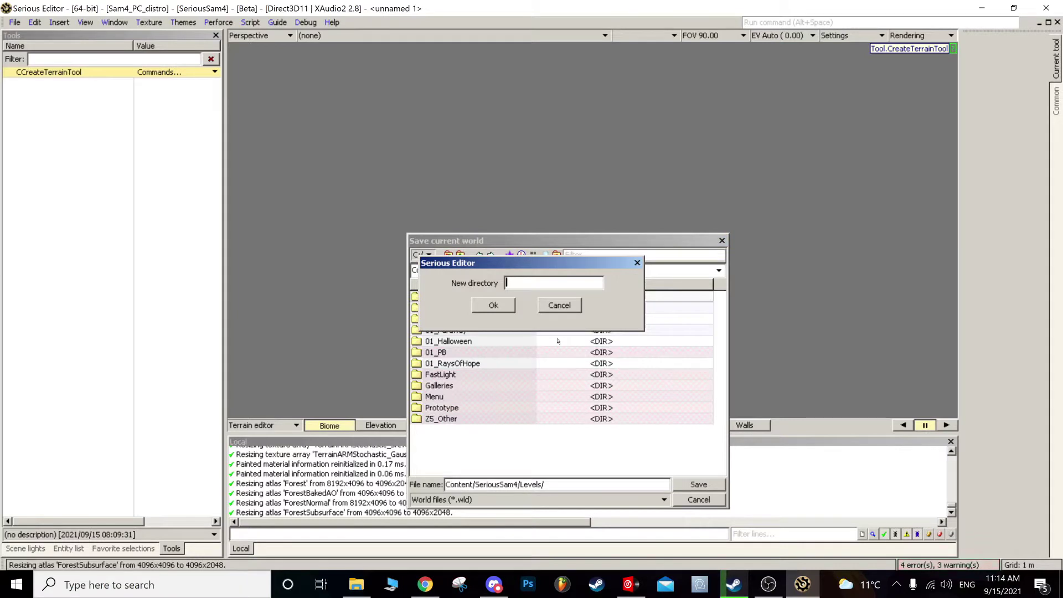
type("SV")
key("BackSpace")
key("BackSpace")
type("01_MyCampaign")
key("Return")
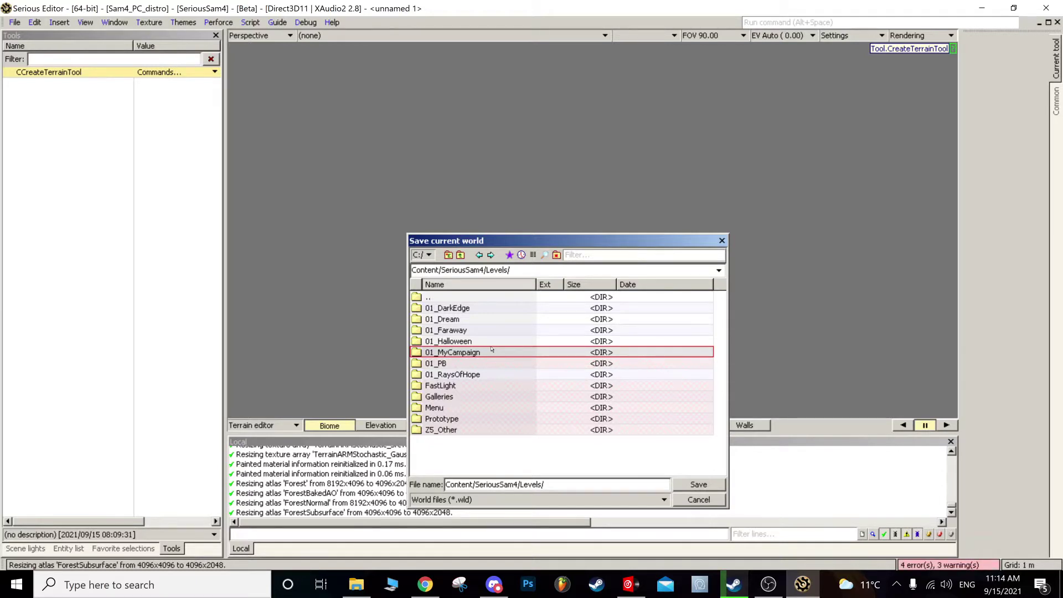
Step: Examine the subfolders and level file naming in the 01_PB folder, and return to the Levels folder
left_click(451, 366)
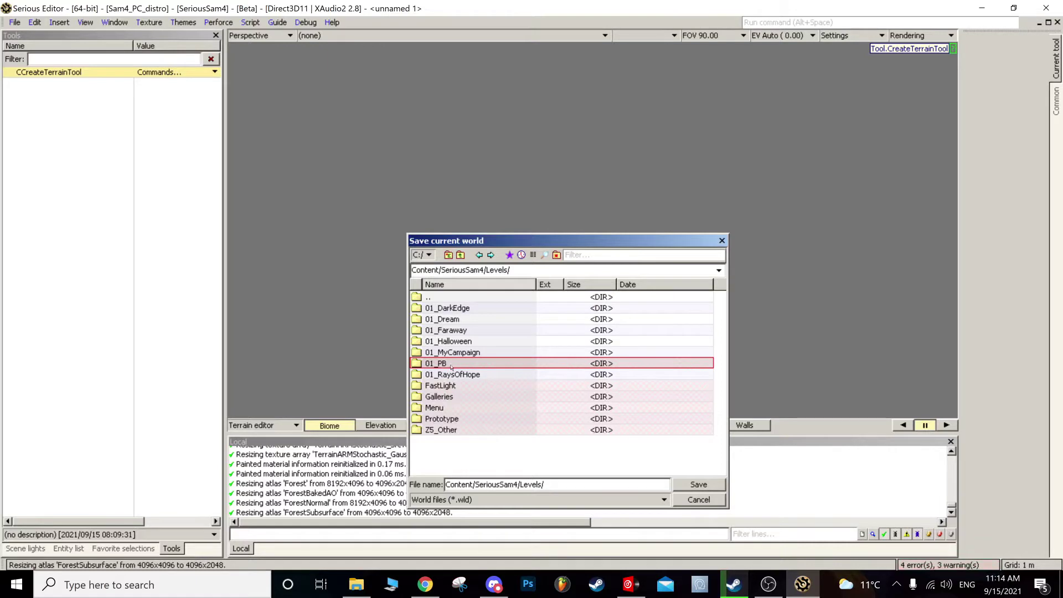
double_click(448, 364)
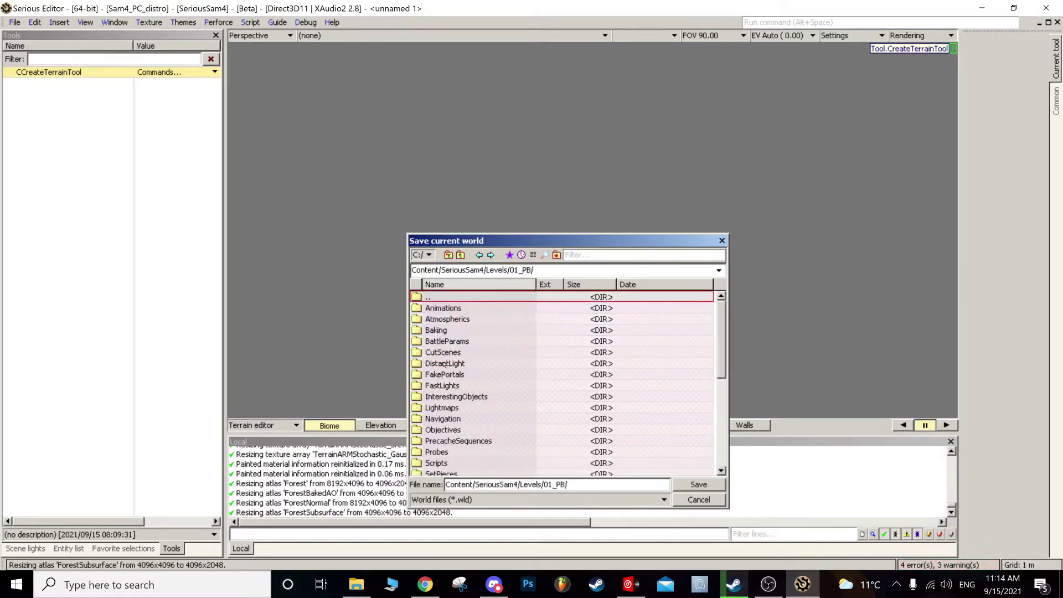
scroll(451, 354, "down", 8)
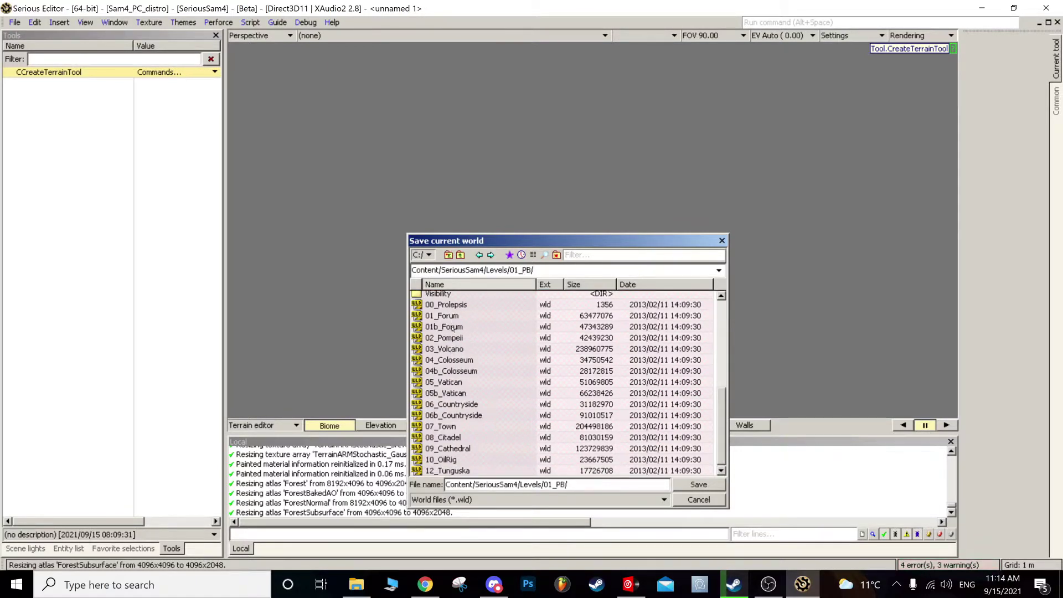
scroll(463, 386, "up", 8)
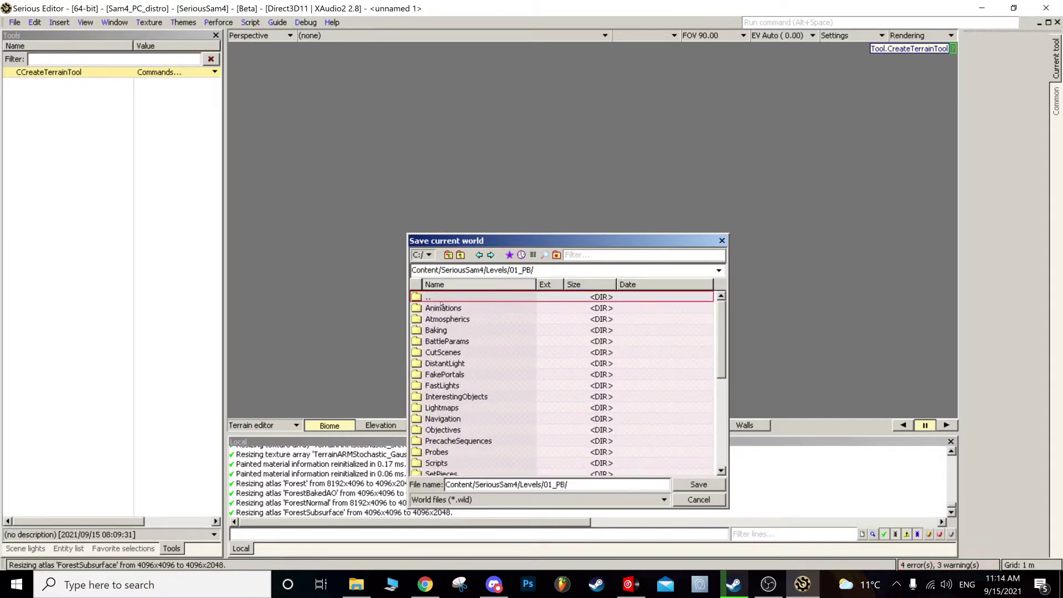
double_click(441, 300)
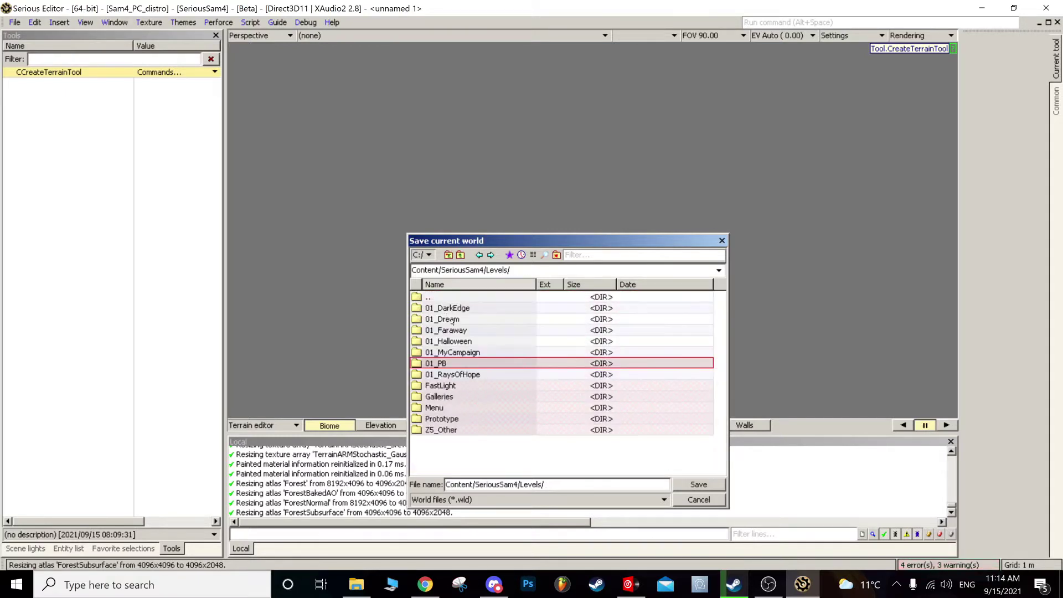
Step: Save the world in the 01_MyCampaign folder under the file name 01_Tutorial
double_click(453, 353)
left_click(602, 485)
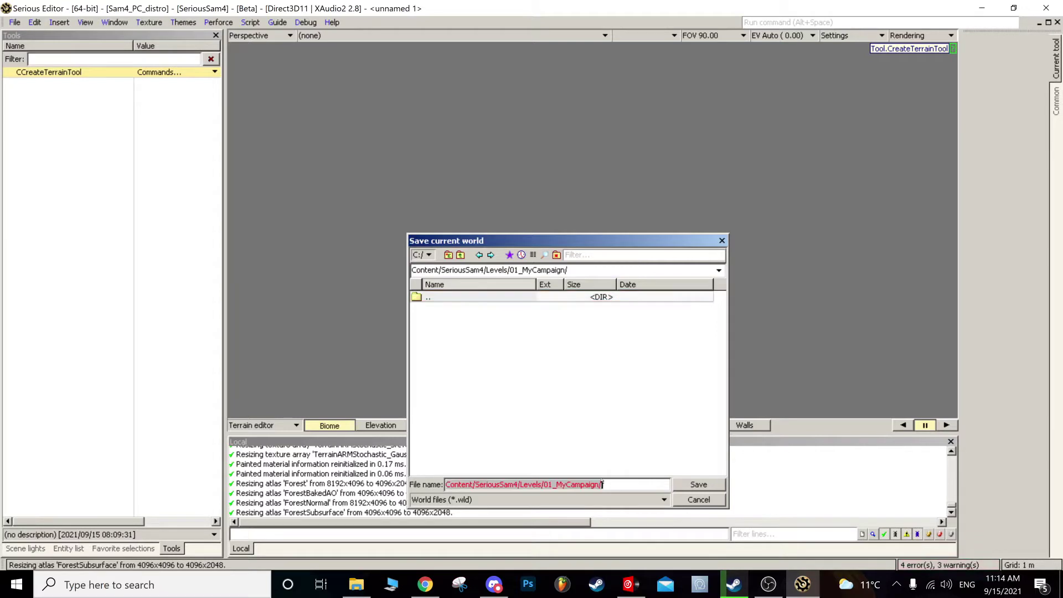
type("01_Tutorial")
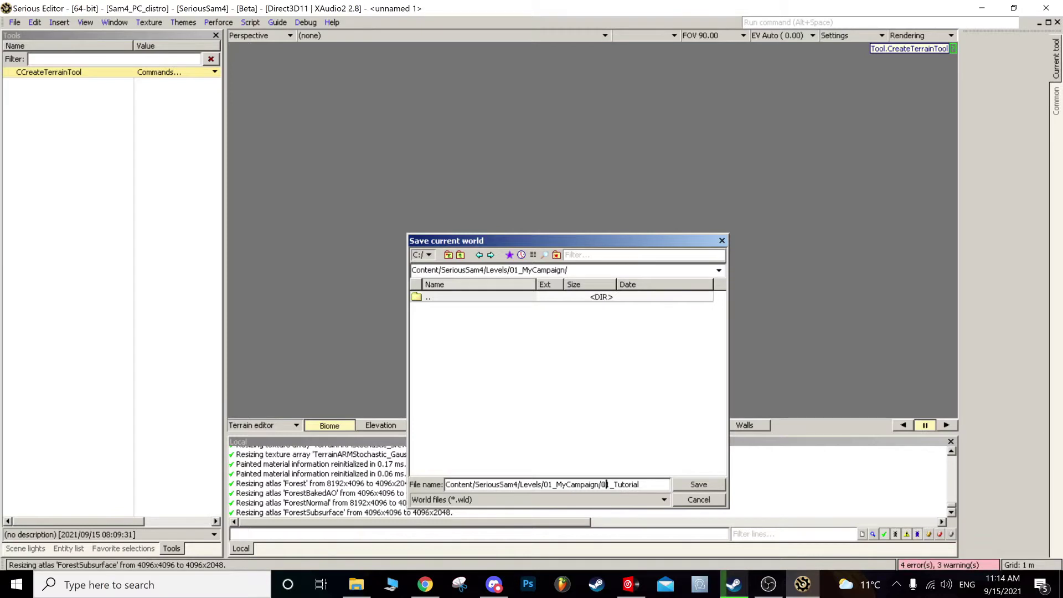
left_click_drag(601, 485, 611, 485)
left_click(611, 485)
left_click(582, 408)
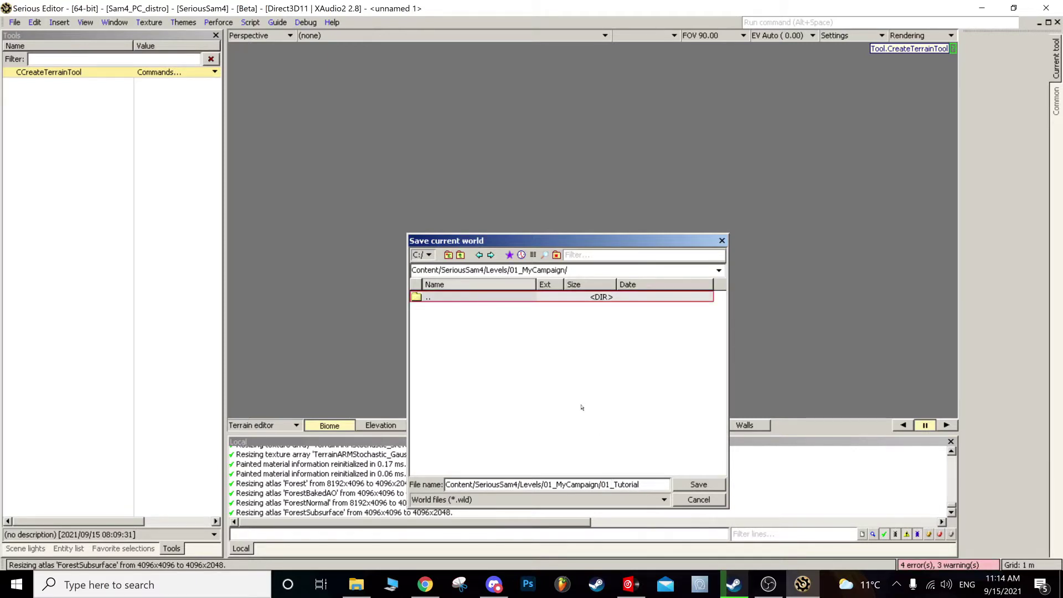
left_click_drag(615, 485, 640, 486)
left_click(632, 427)
left_click(683, 482)
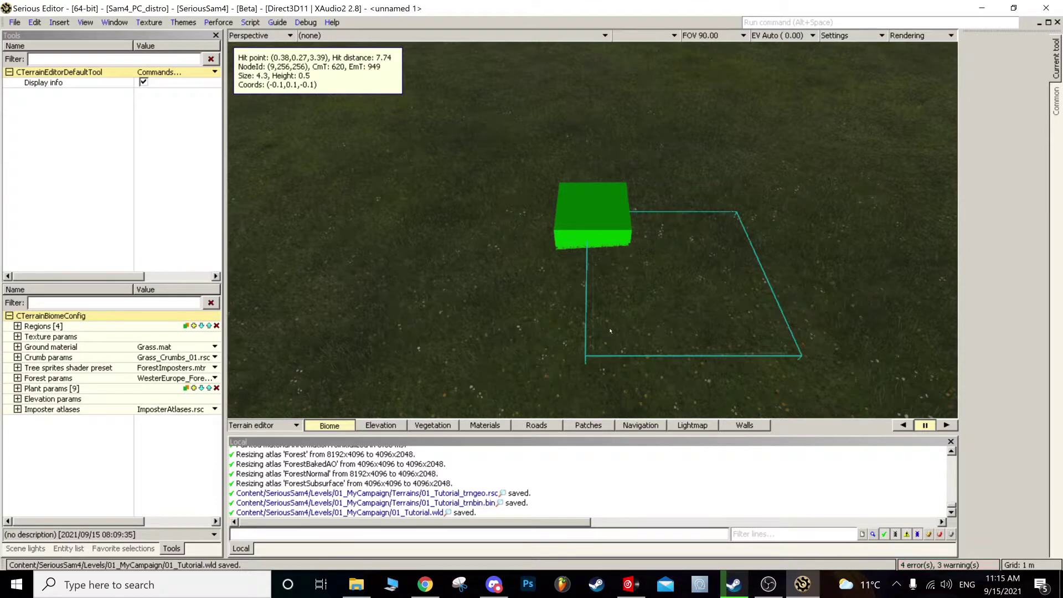
Step: Switch from the Terrain editor to the World editor
middle_click_drag(610, 341, 610, 329)
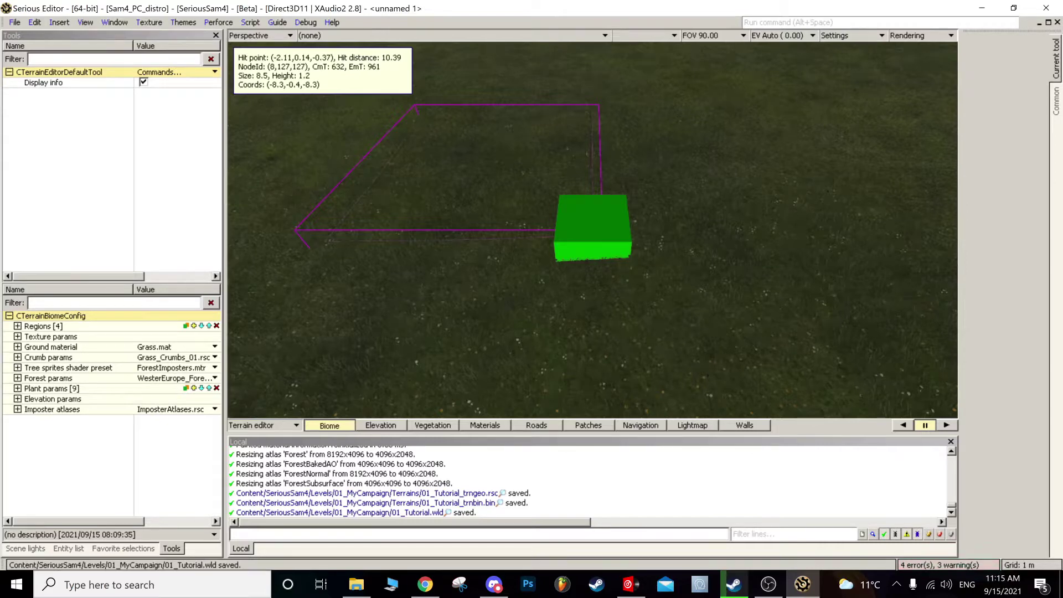
right_click_drag(524, 233, 398, 158)
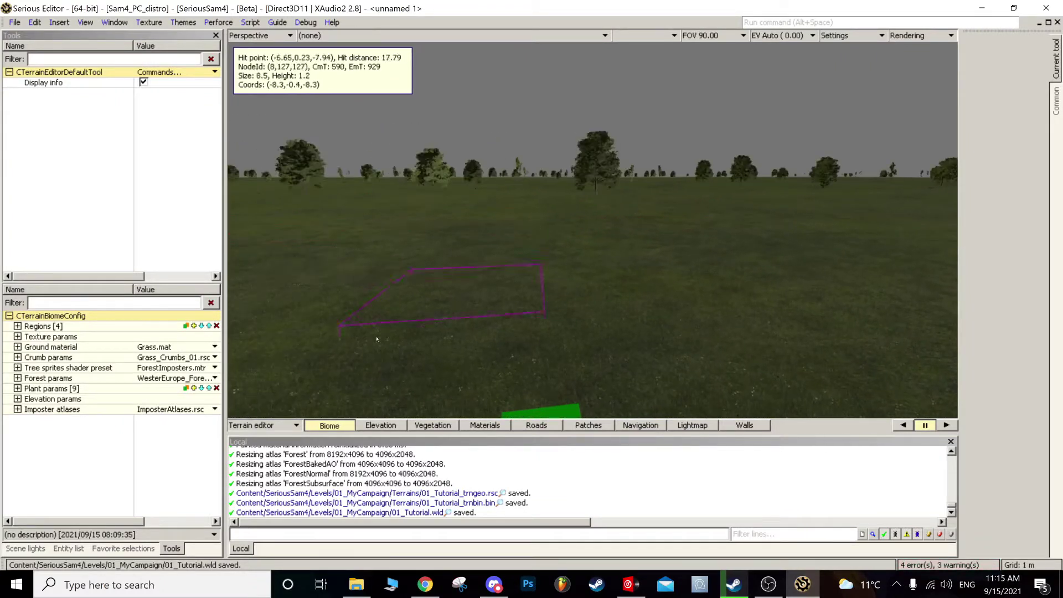
left_click(292, 425)
left_click(292, 425)
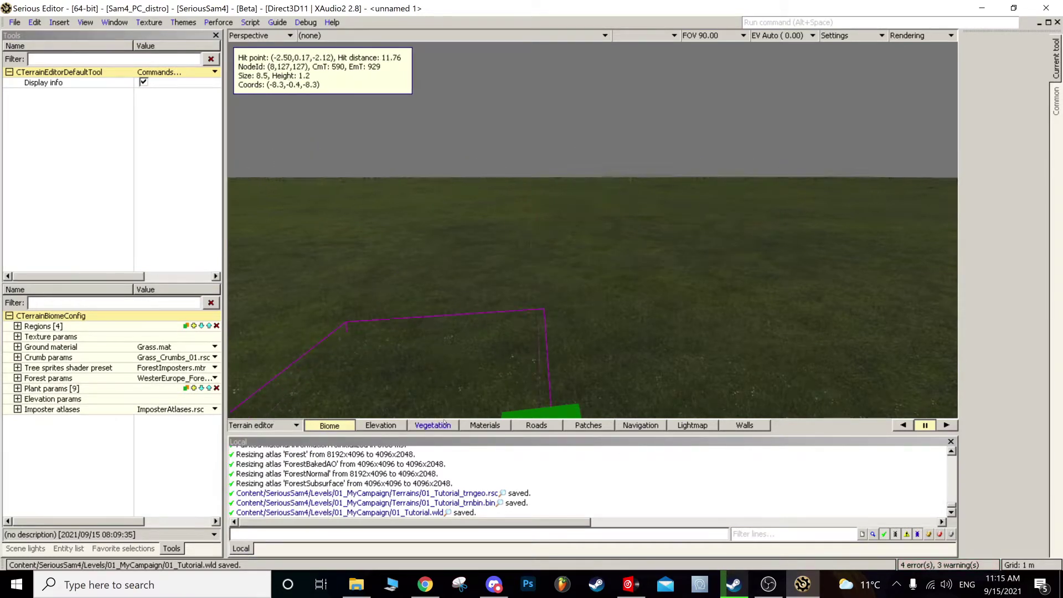
left_click(280, 427)
left_click(263, 538)
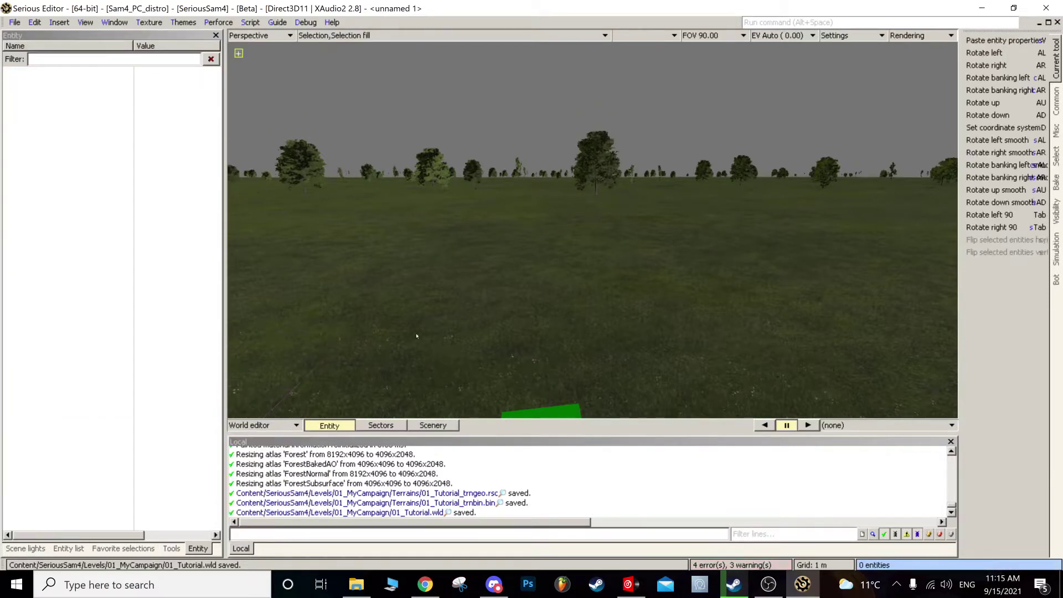
Step: Examine the terrain around the green placement marker from different angles and distances
middle_click_drag(655, 183, 684, 183)
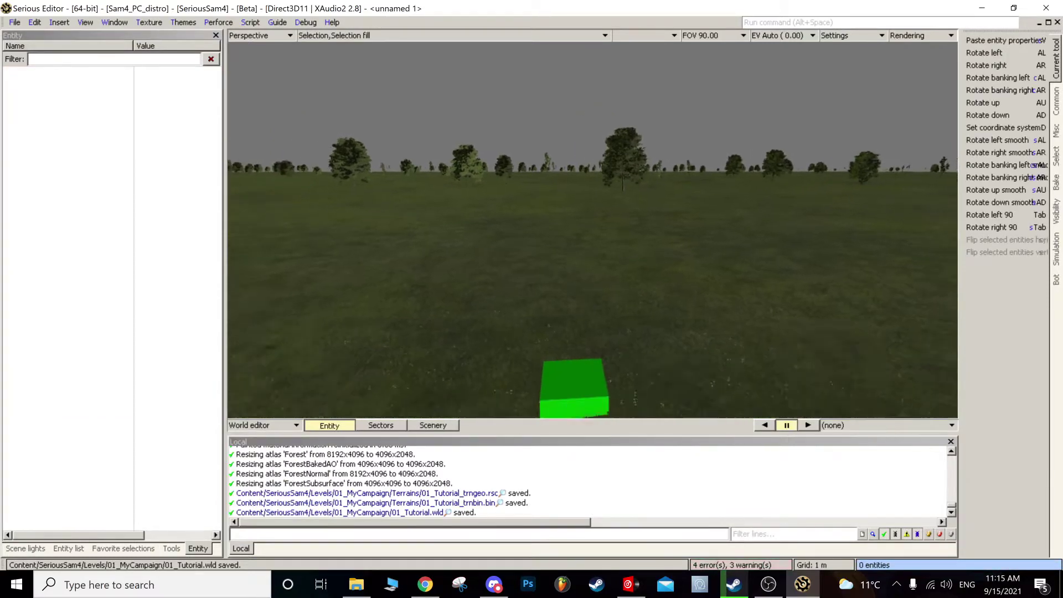
scroll(655, 183, "down", 6)
scroll(648, 307, "up", 6)
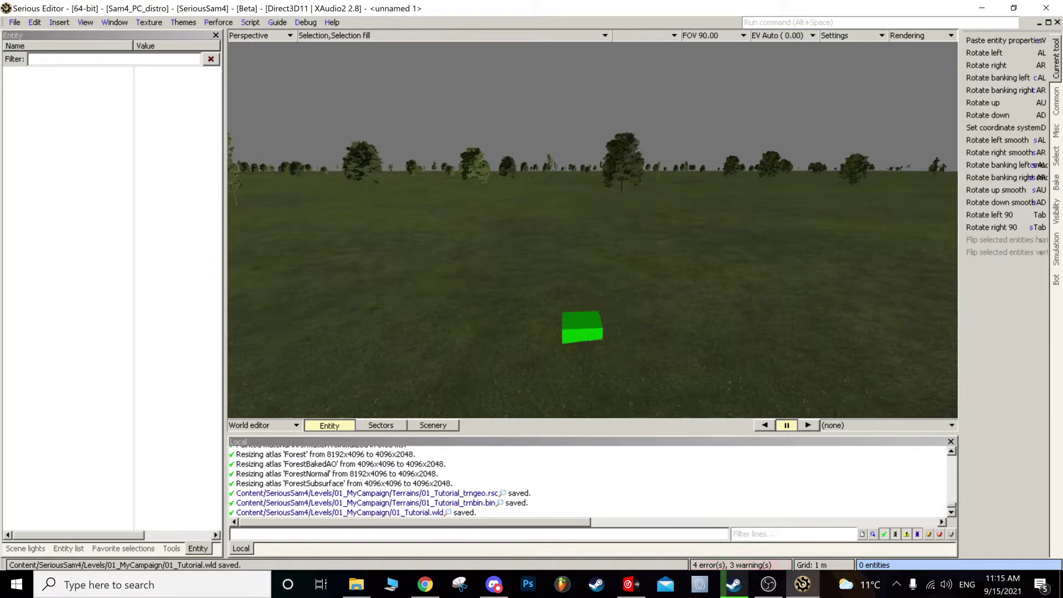
middle_click_drag(582, 326, 637, 410)
scroll(593, 230, "down", 20)
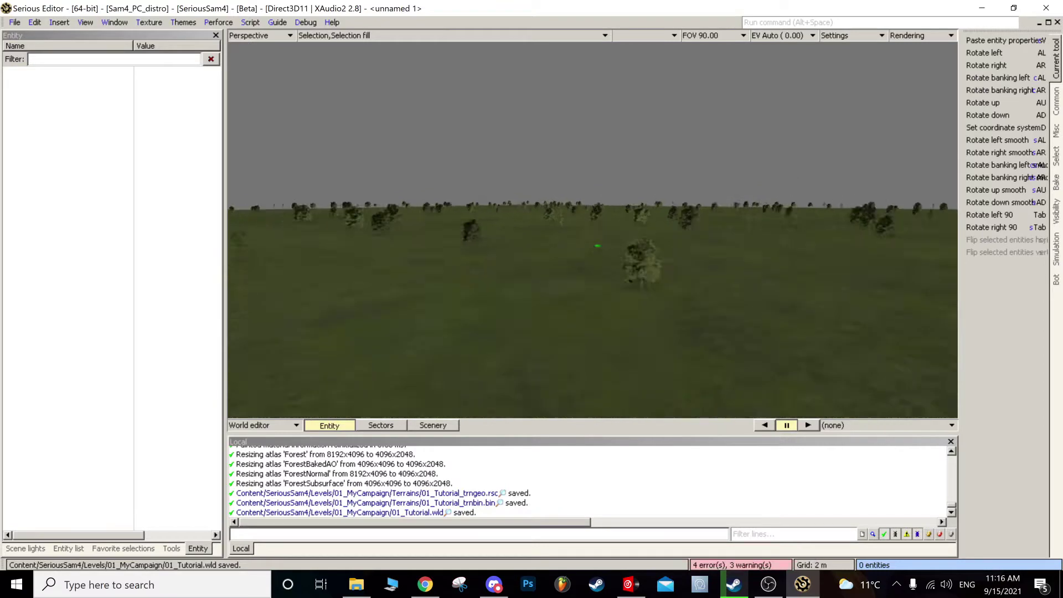
scroll(593, 230, "down", 2)
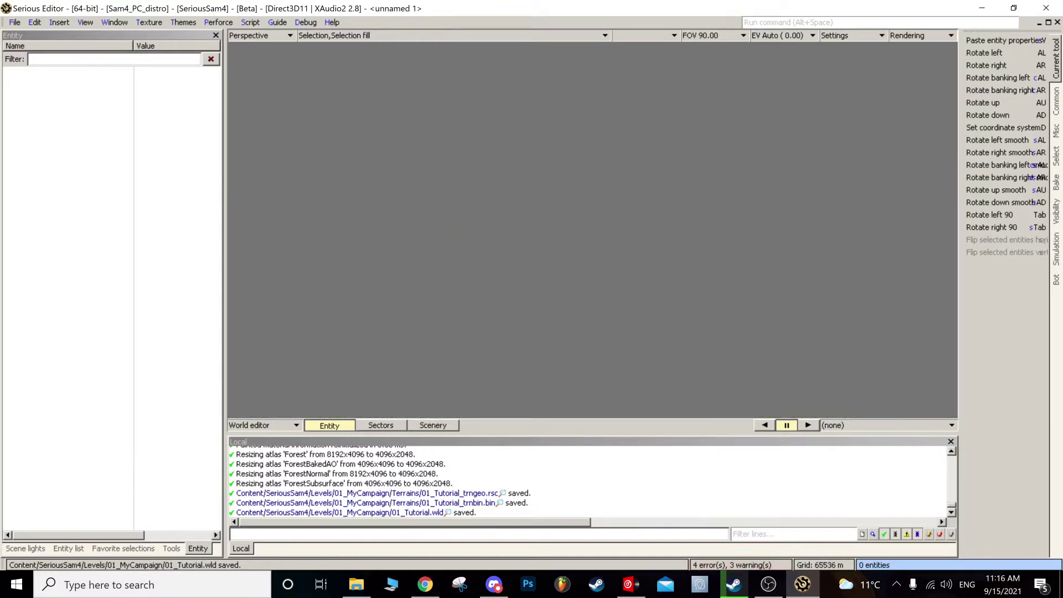
scroll(648, 308, "up", 3)
Step: Find the Terrain entity by searching for "Terrain", select it and centre the view on it
key("ctrl+f")
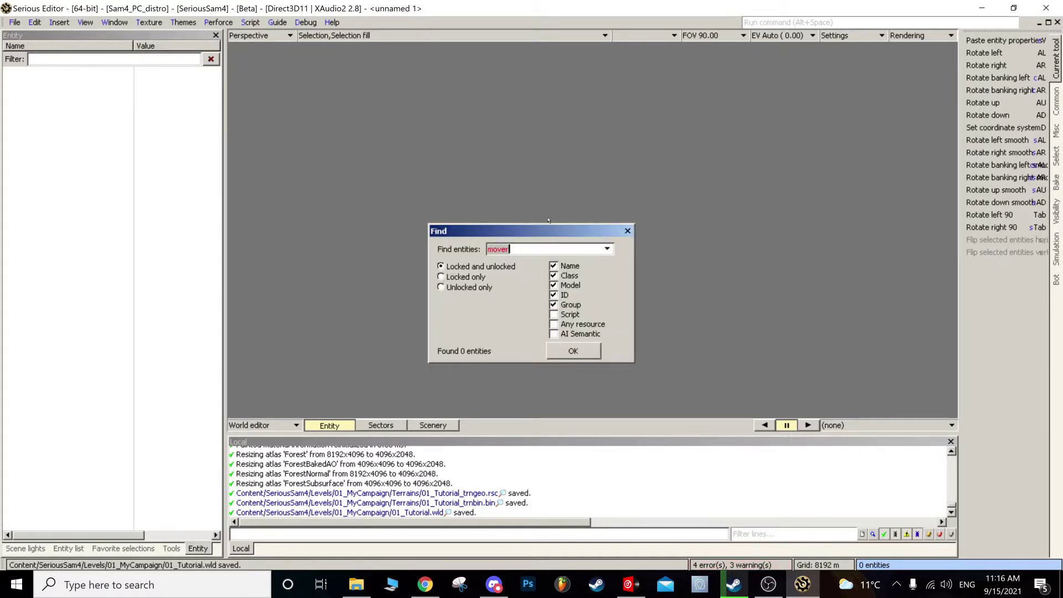
left_click(608, 249)
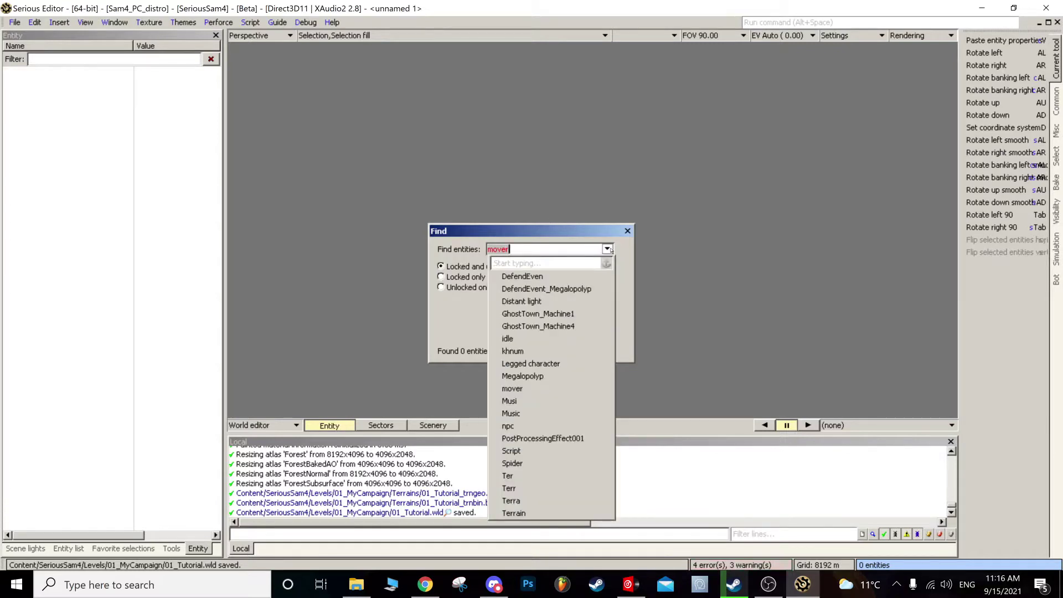
left_click(608, 248)
type("Terrain")
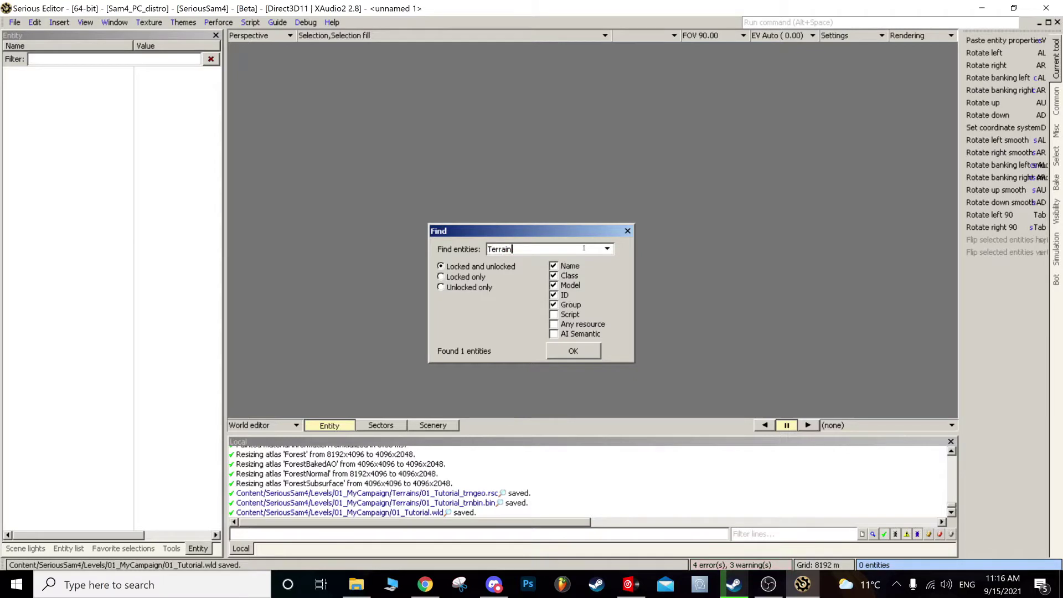
key("Return")
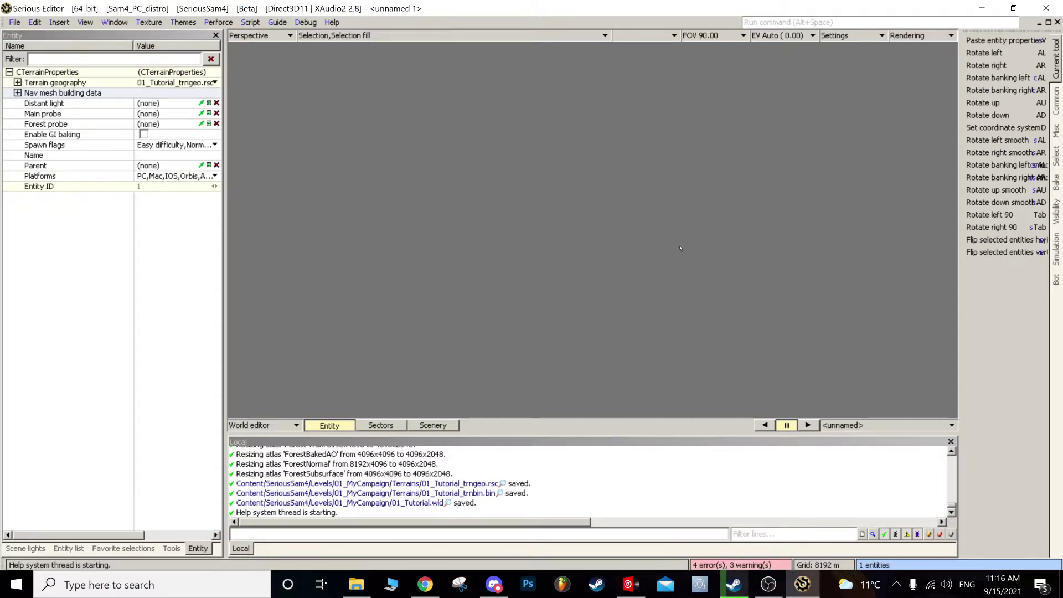
key("c")
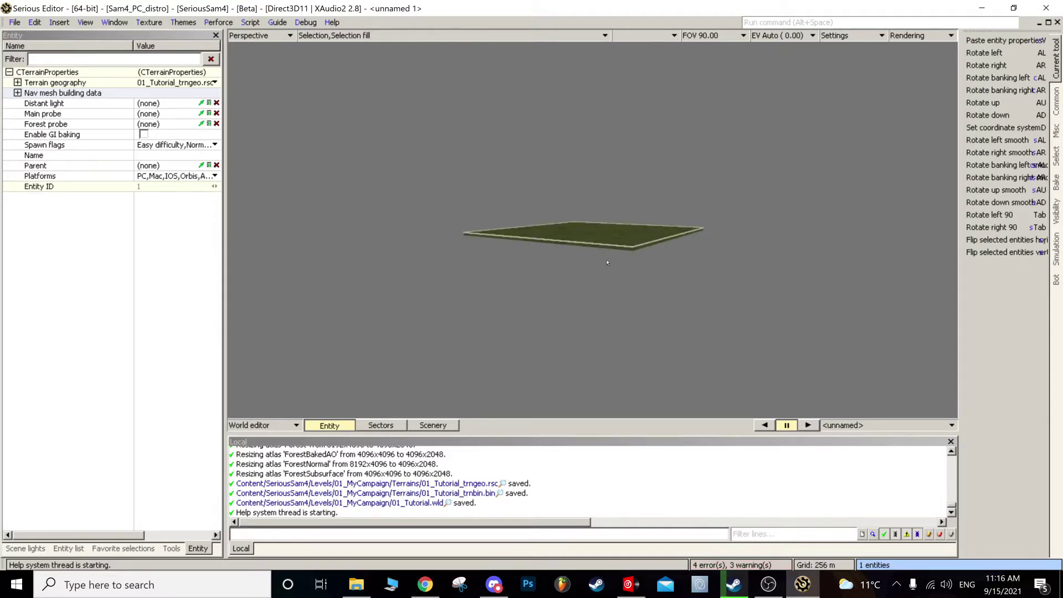
Step: Inspect the terrain's surface and trees up close, and deselect the terrain entity
middle_click_drag(593, 230, 592, 238)
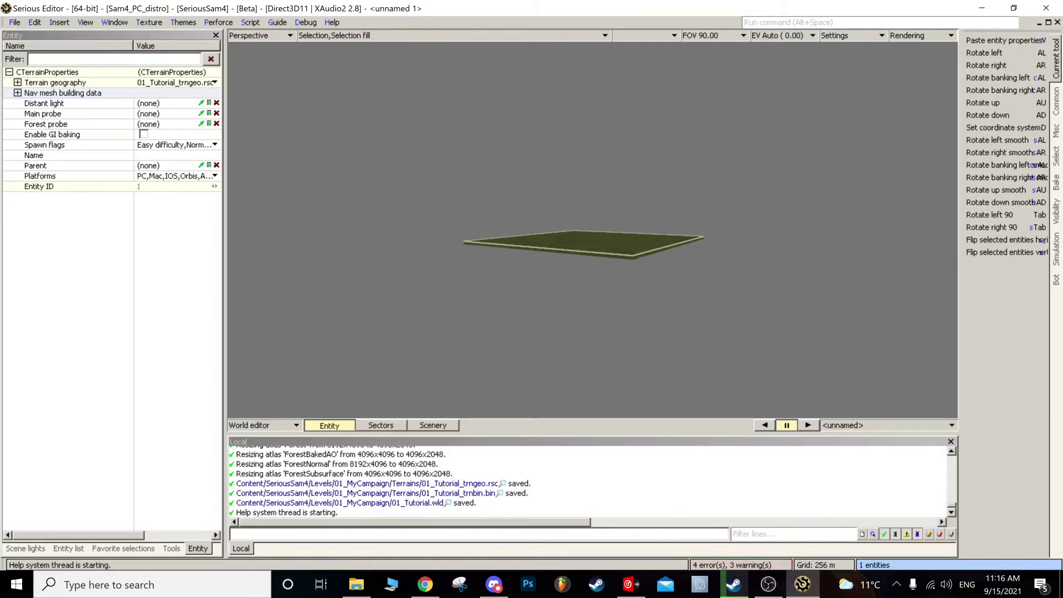
key("w")
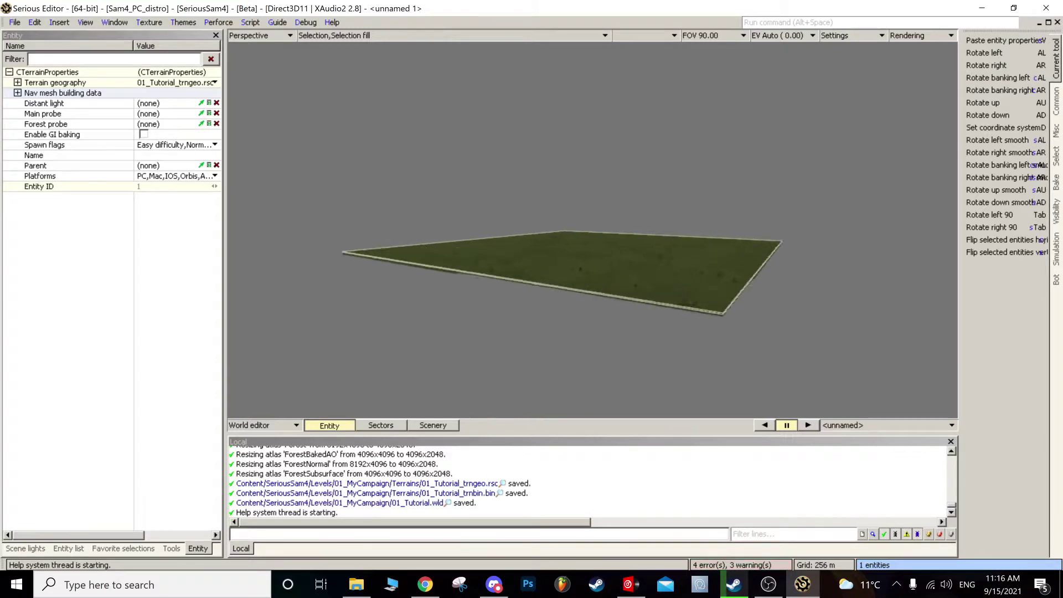
key("w")
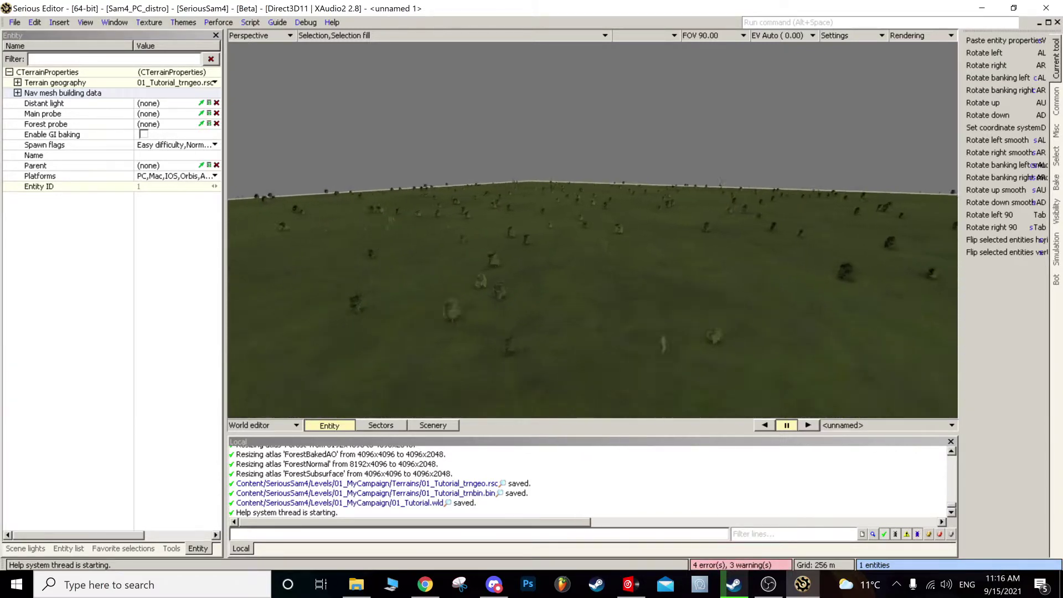
key("w")
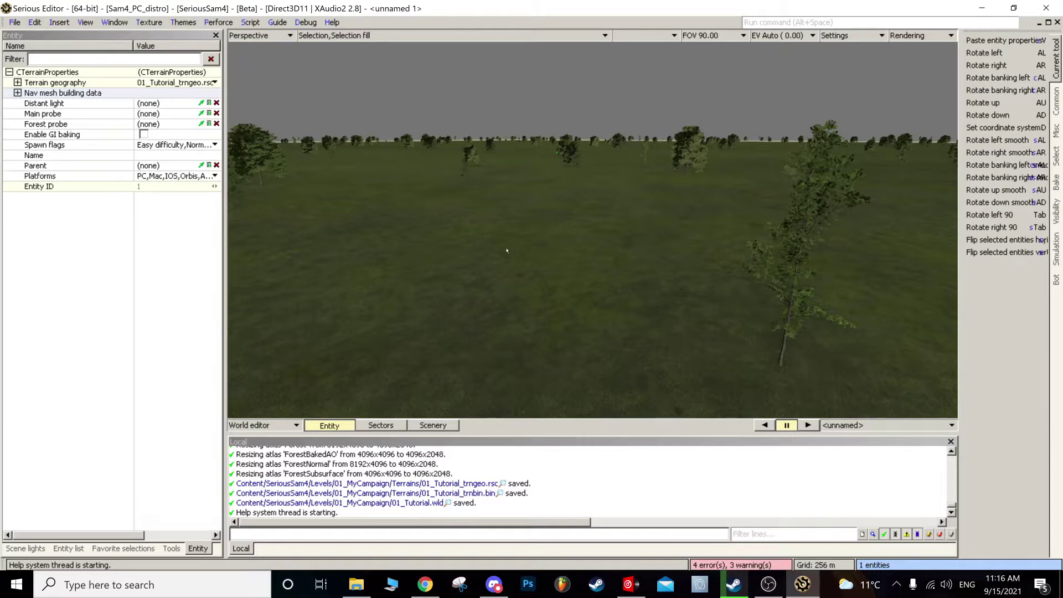
left_click(554, 229)
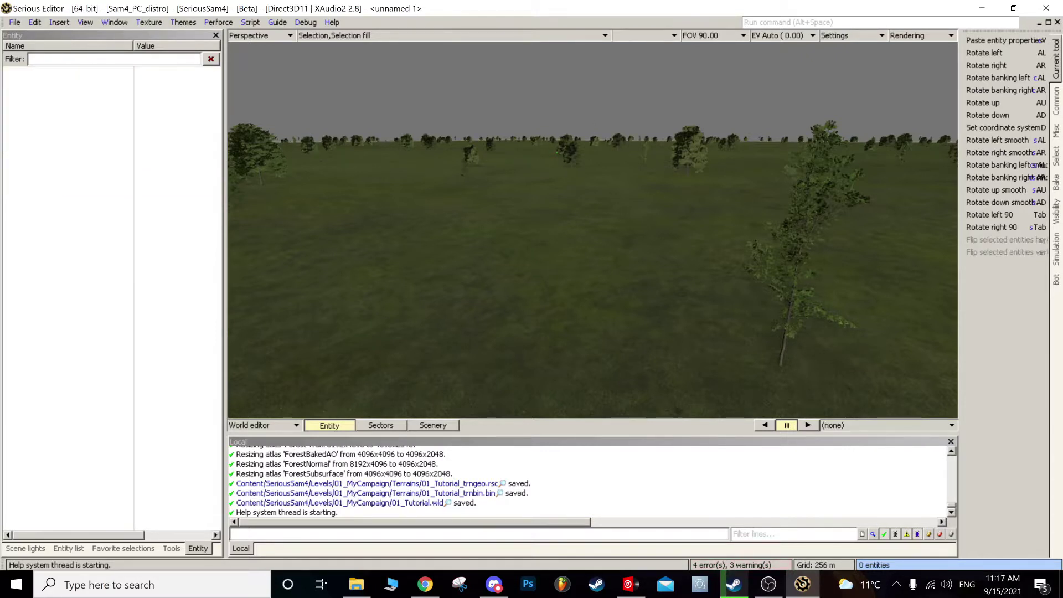
Step: Find the terrain entity by searching for "Terrain", set its Name to "Terrain", and deselect it
key("ctrl+f")
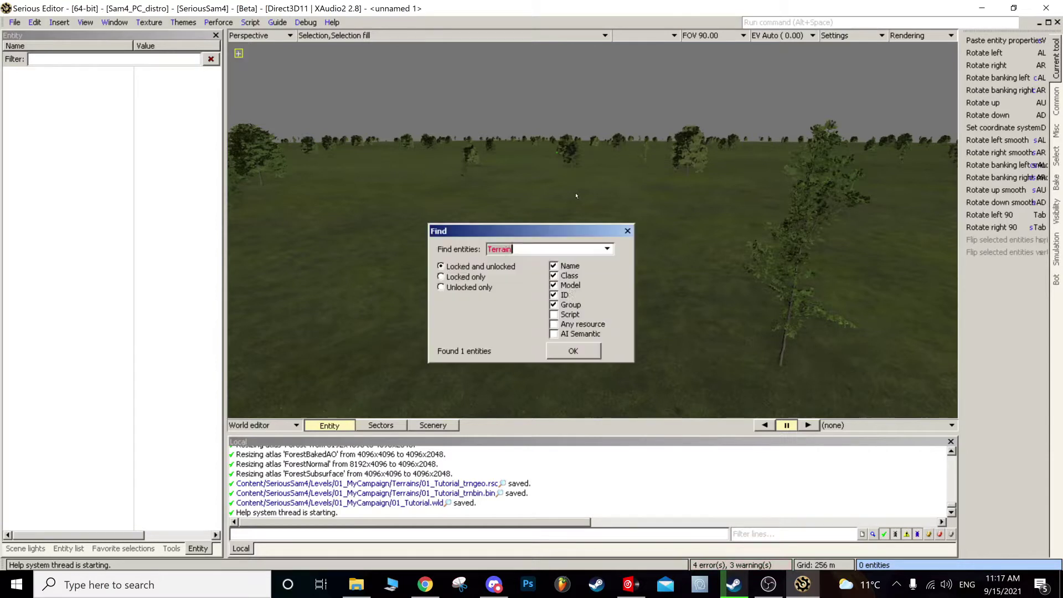
left_click(565, 353)
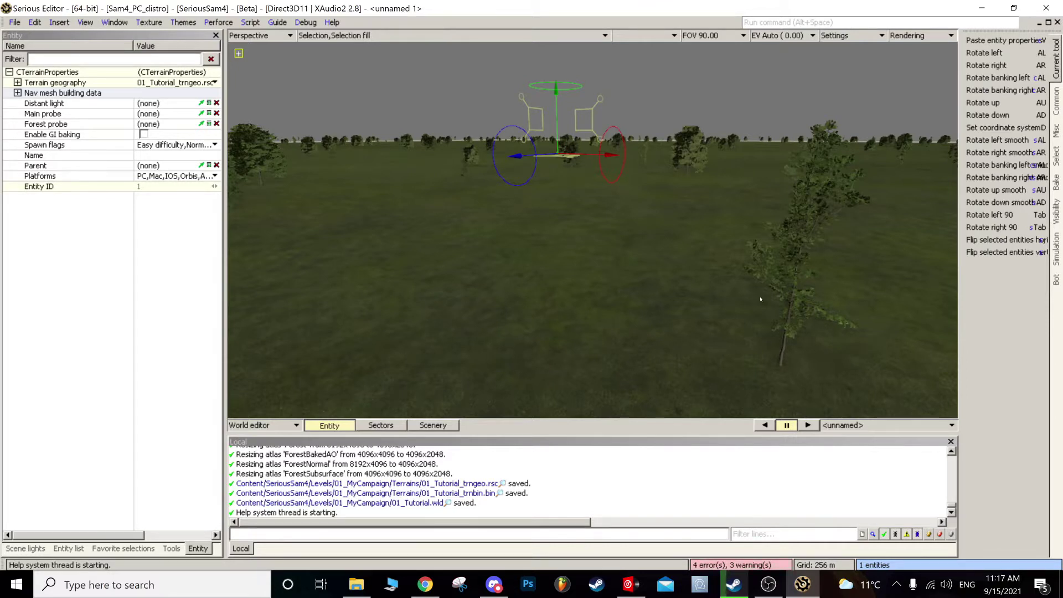
left_click(167, 157)
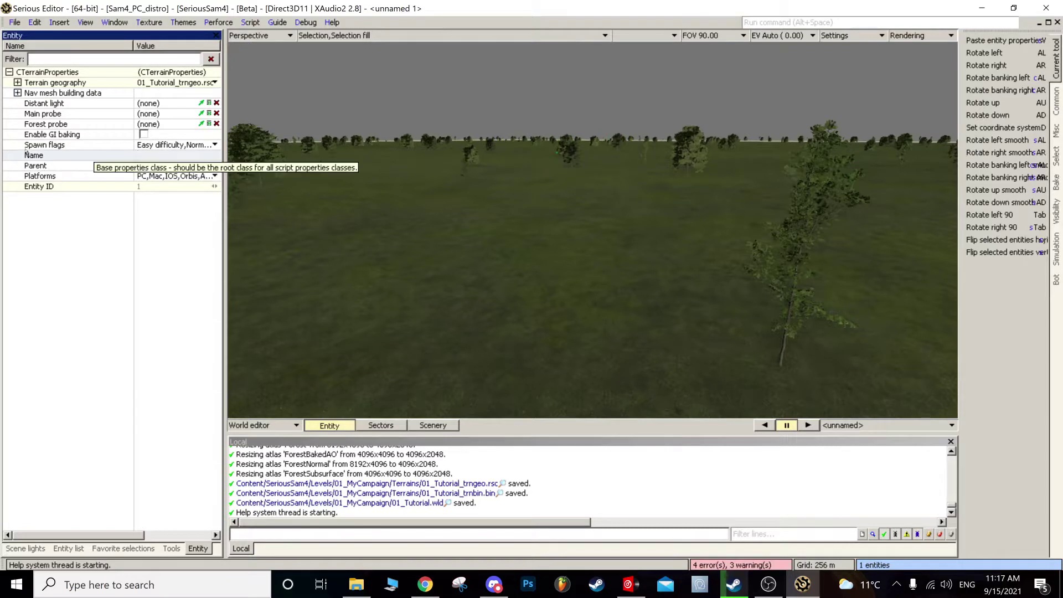
type("Terrain")
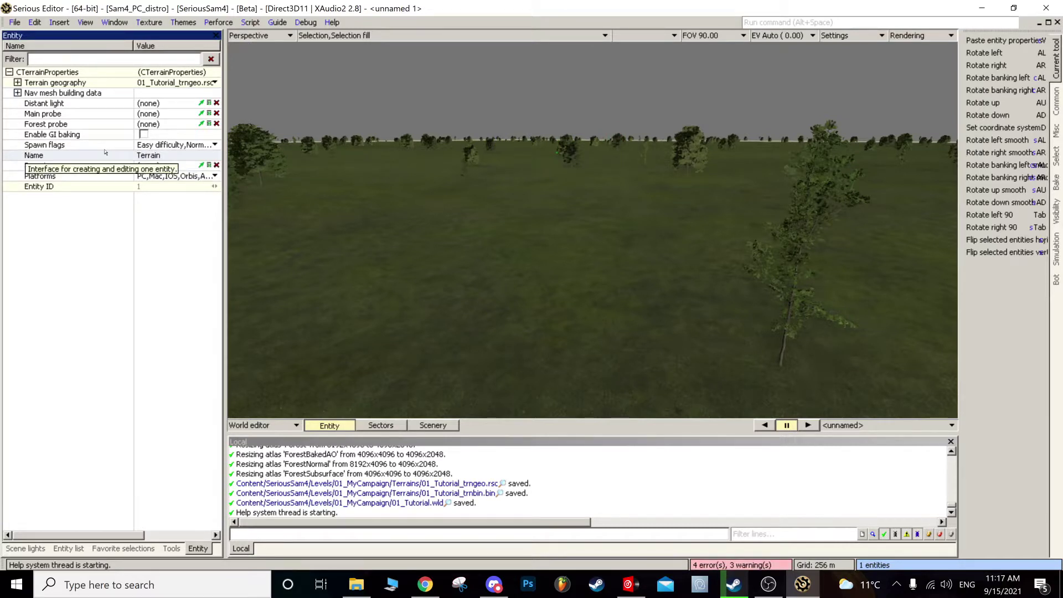
key("Return")
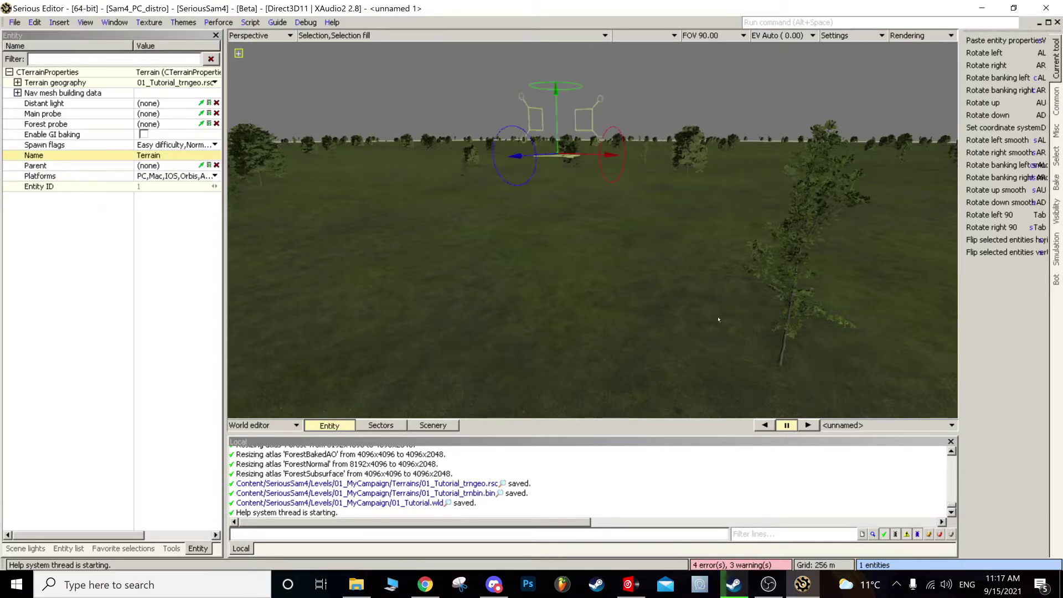
key("Escape")
Step: Search for the entity named "Terrain" again to check its properties, and clear the selection
key("ctrl+f")
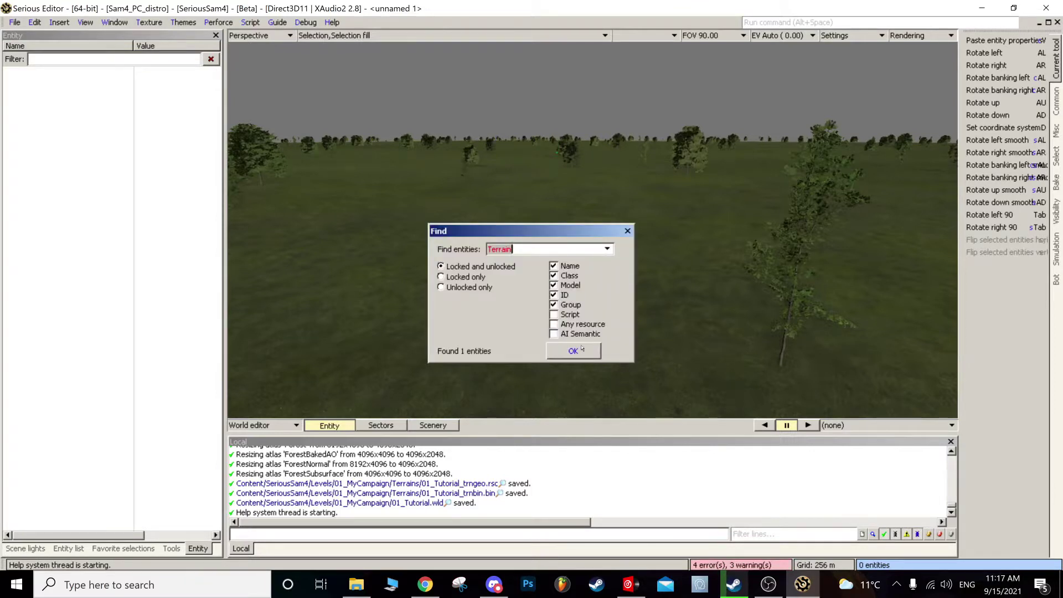
left_click(581, 350)
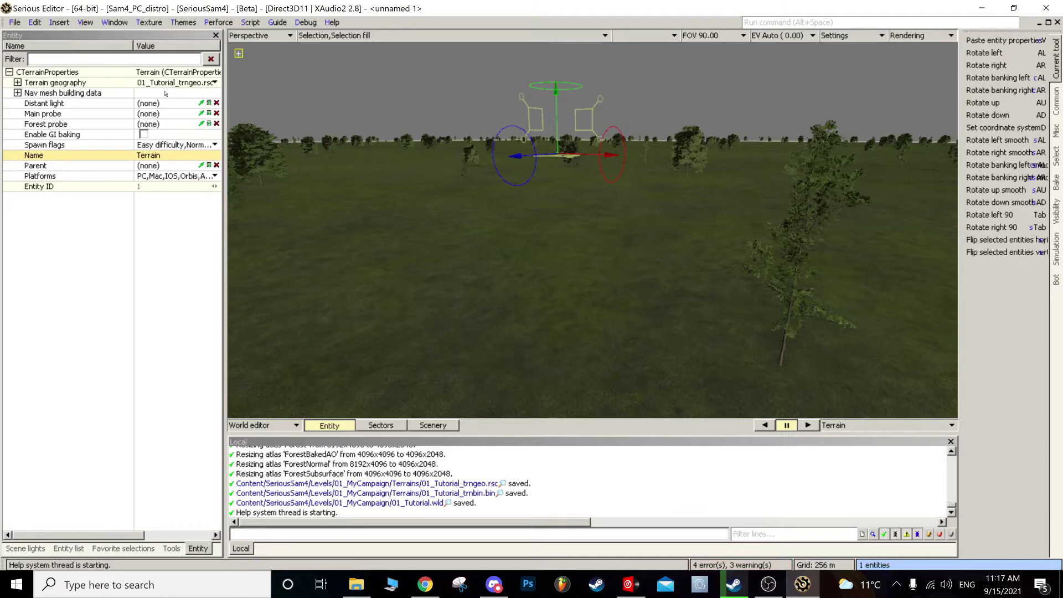
key("Escape")
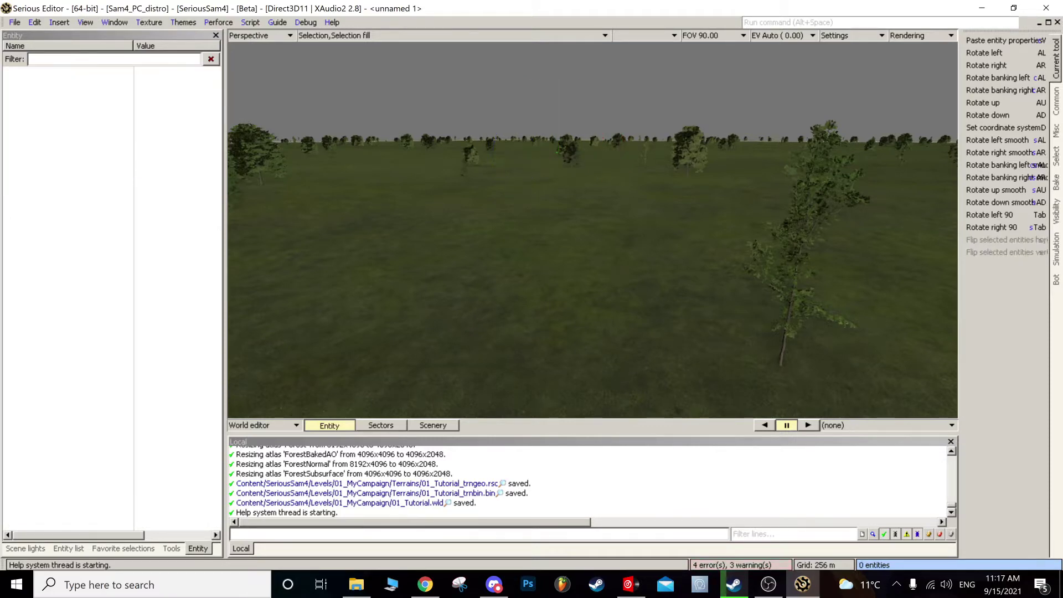
Step: Examine the green placement marker and the surrounding terrain from different distances and angles
key("w")
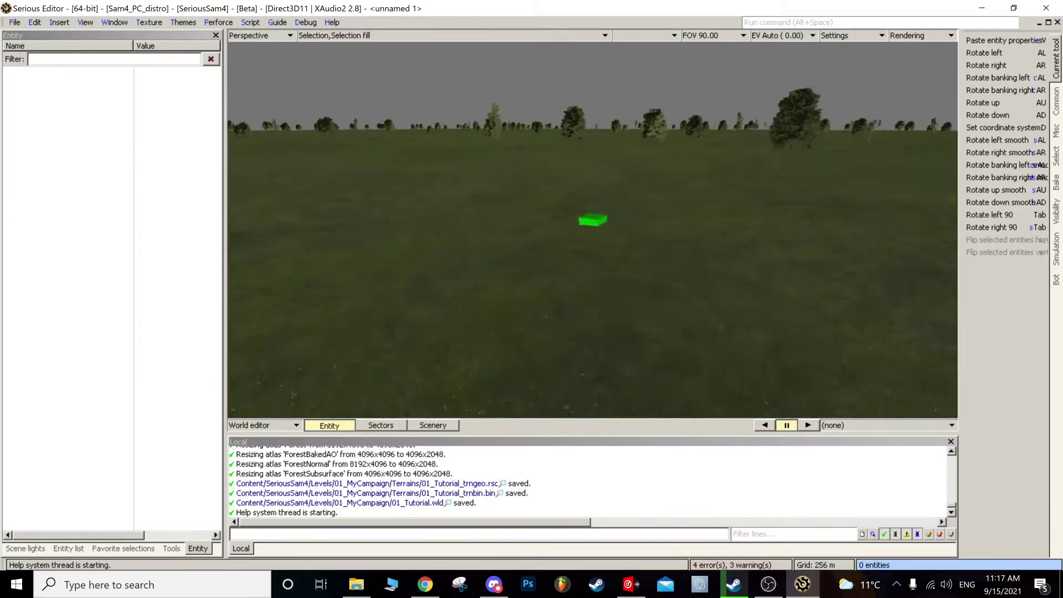
key("w")
key("s")
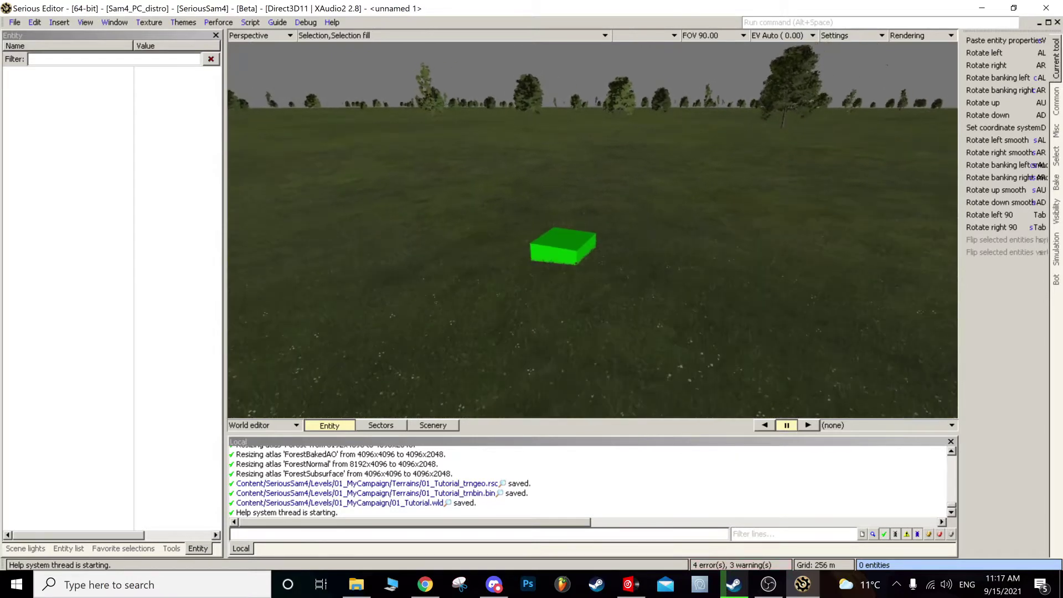
key("w")
key("a")
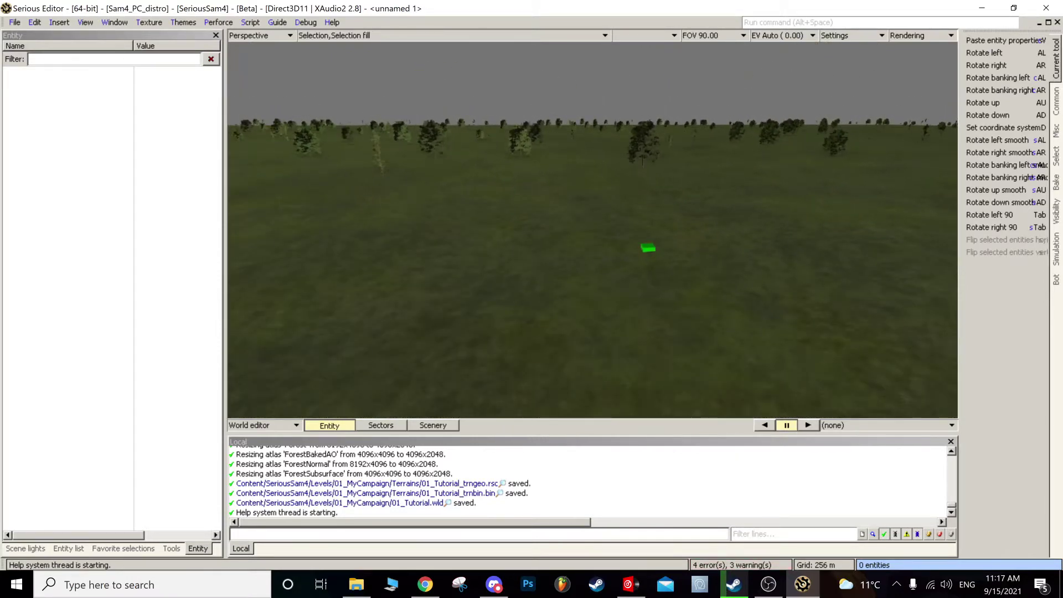
key("w")
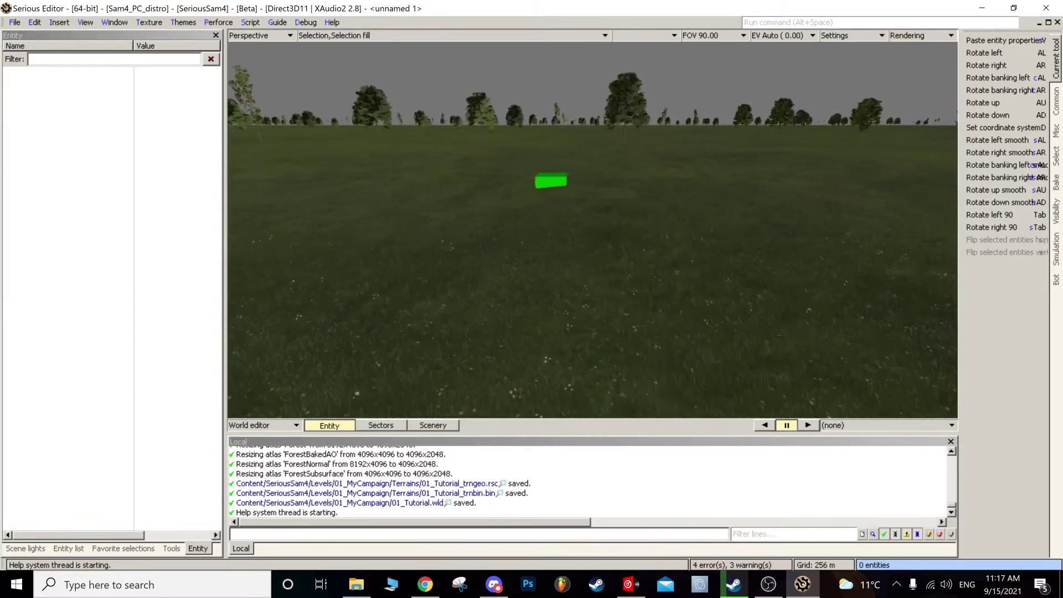
key("s")
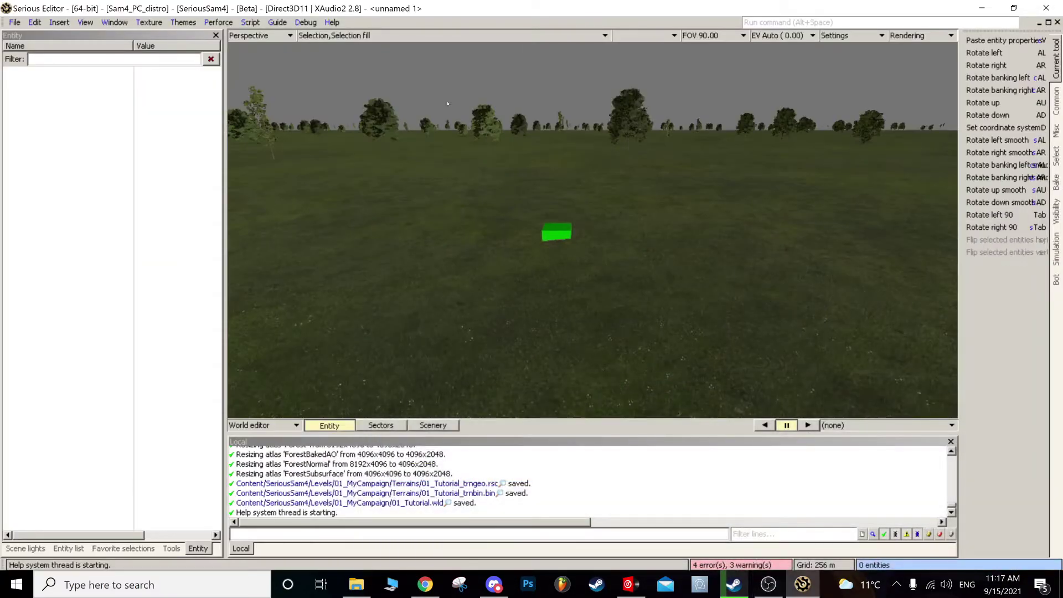
right_click_drag(565, 285, 561, 282)
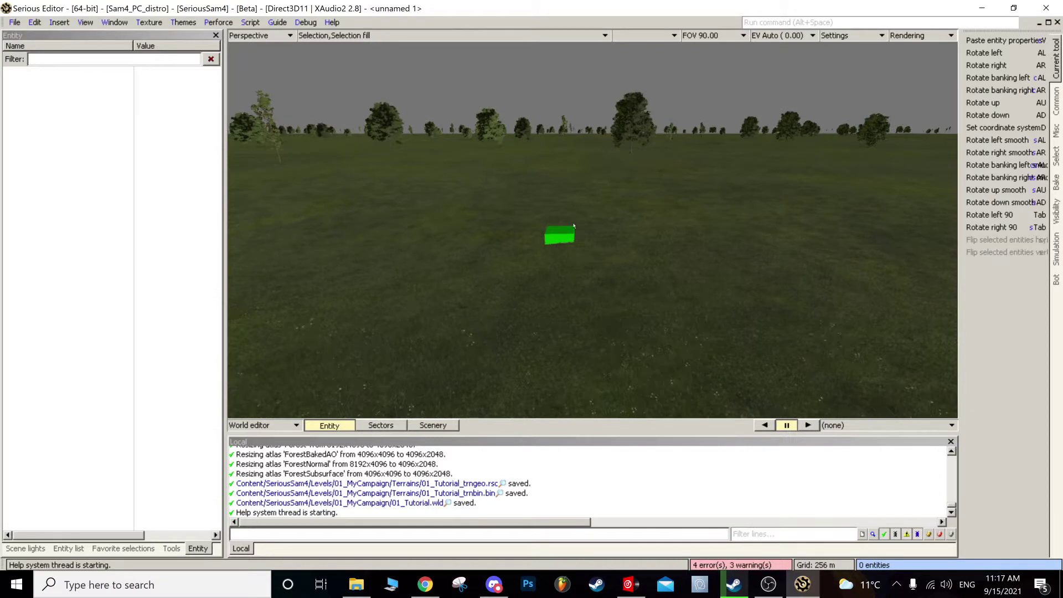
right_click_drag(575, 226, 570, 216)
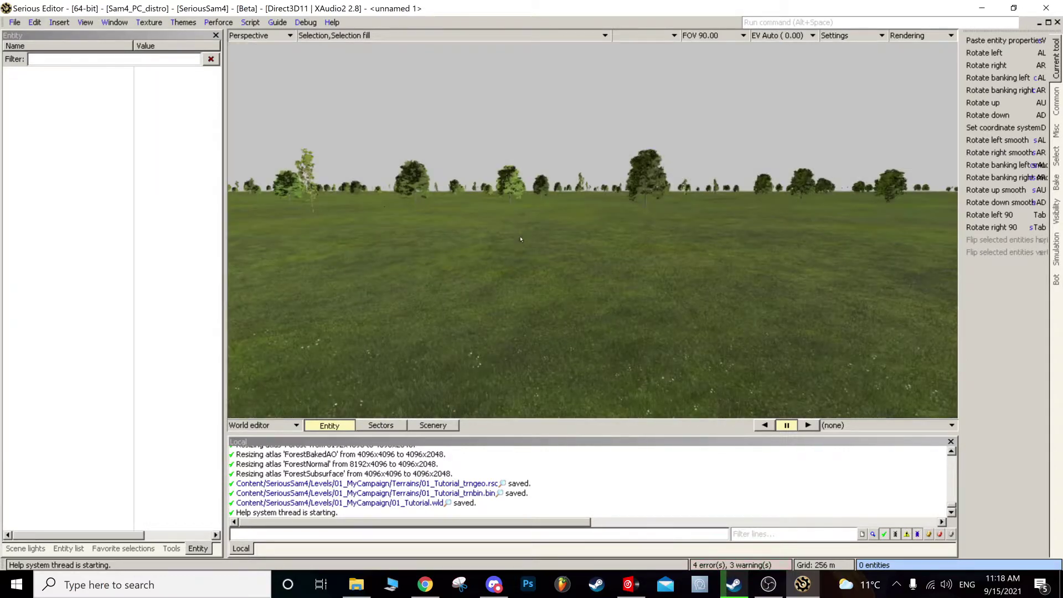
Step: Look through the default tool settings, favorite selections, entity categories and scene lights
key("f")
left_click(768, 584)
left_click(171, 549)
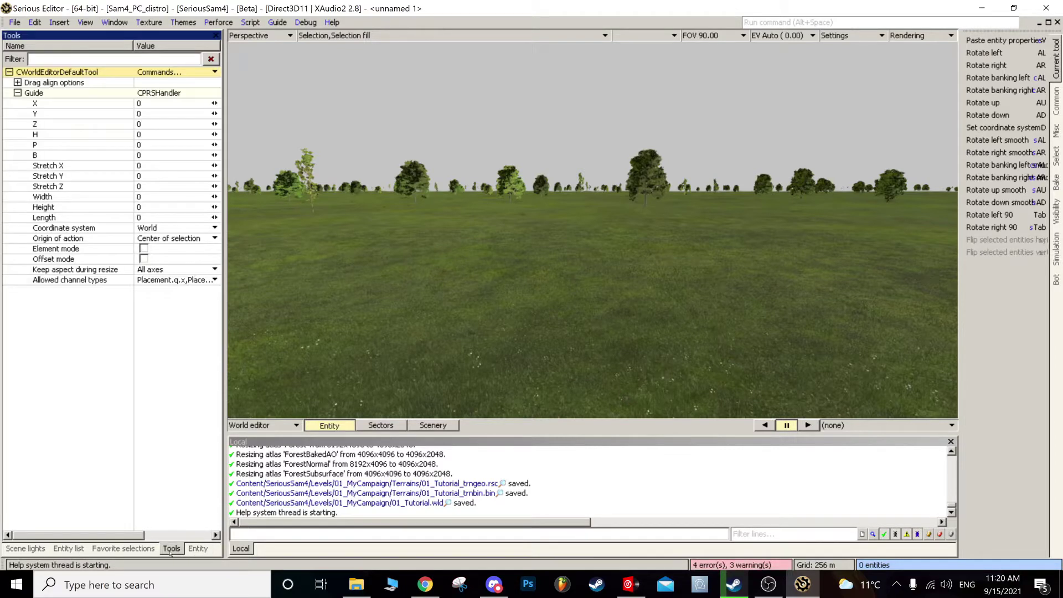
left_click(124, 549)
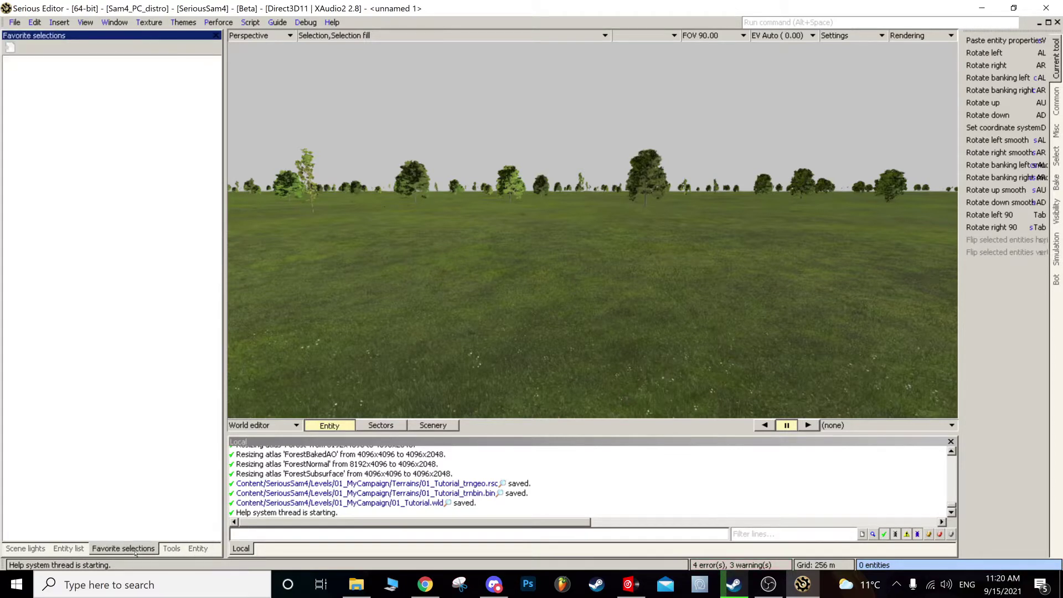
left_click(81, 550)
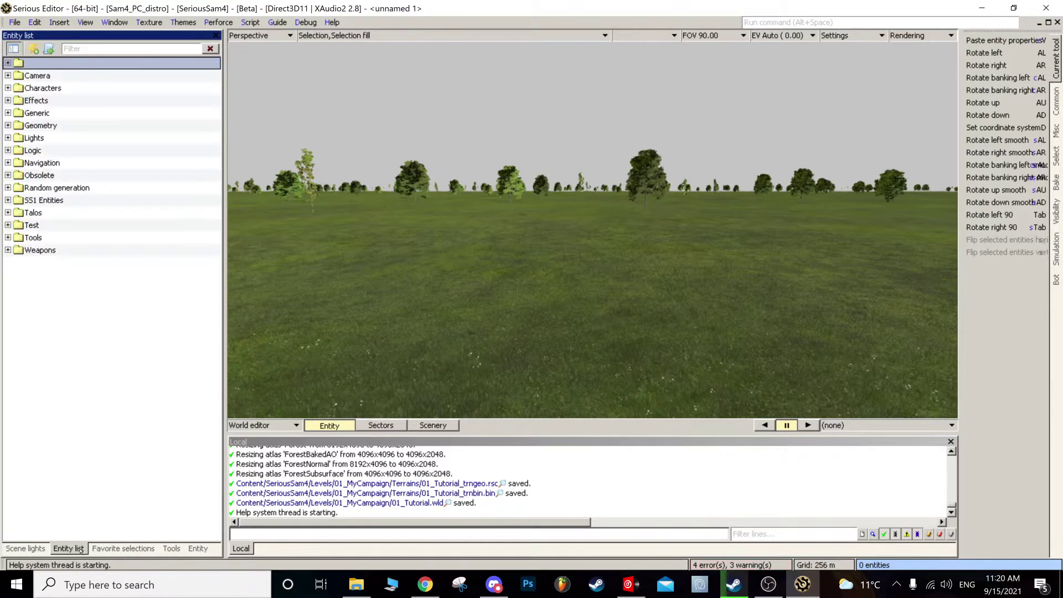
left_click(25, 549)
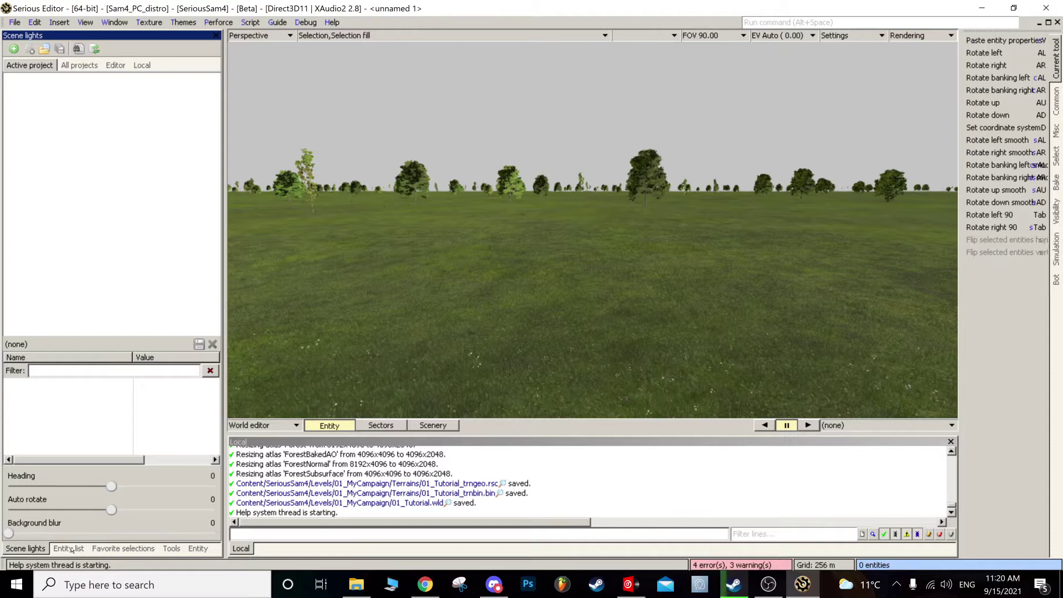
Step: Place a Cube background entity from the Geometry category of the entity list onto the terrain
left_click(69, 549)
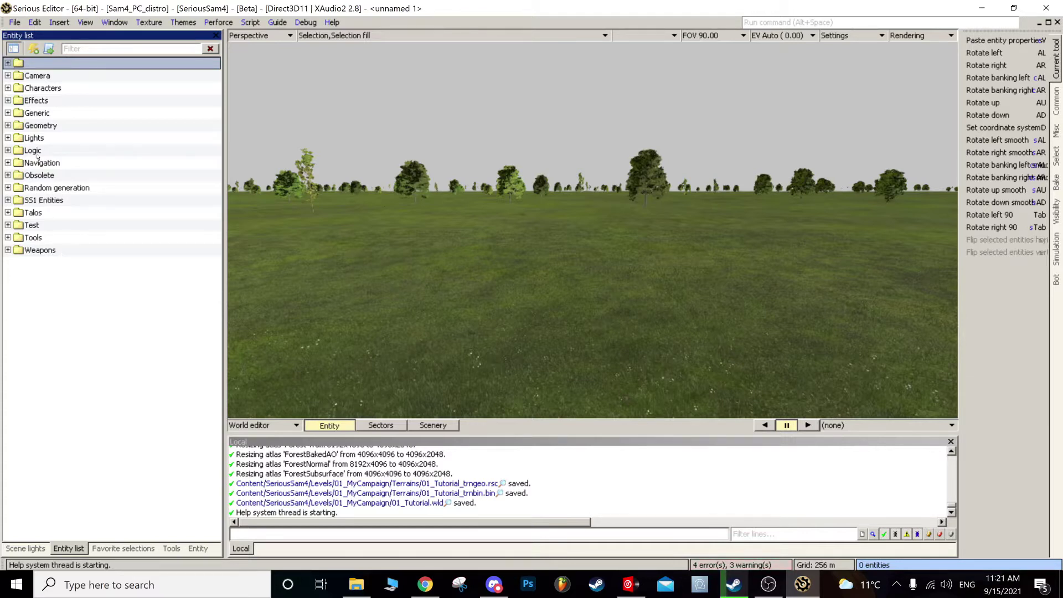
left_click(7, 126)
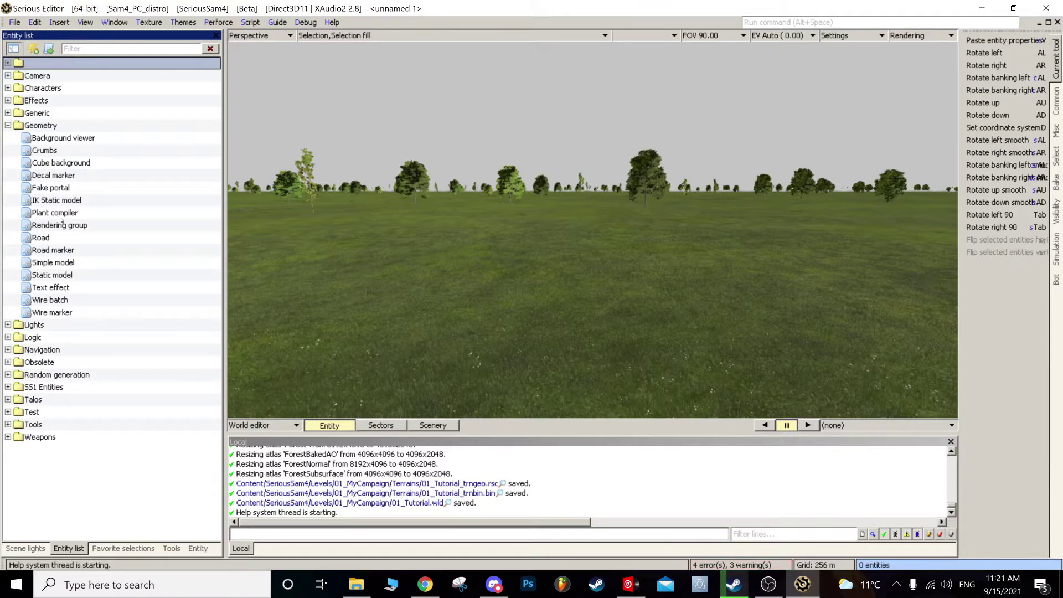
left_click(56, 176)
left_click(58, 153)
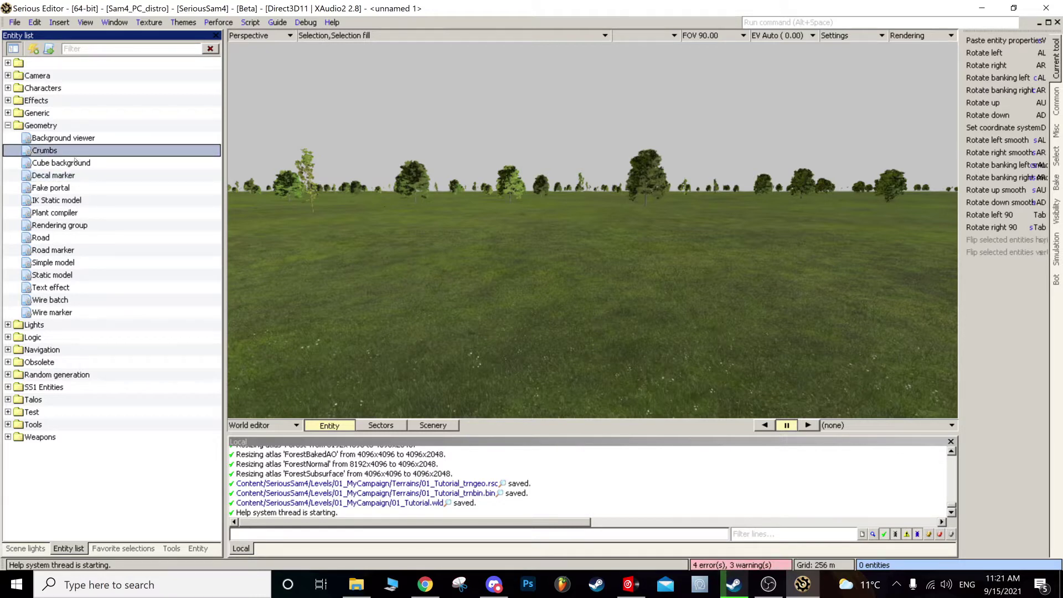
left_click(67, 274)
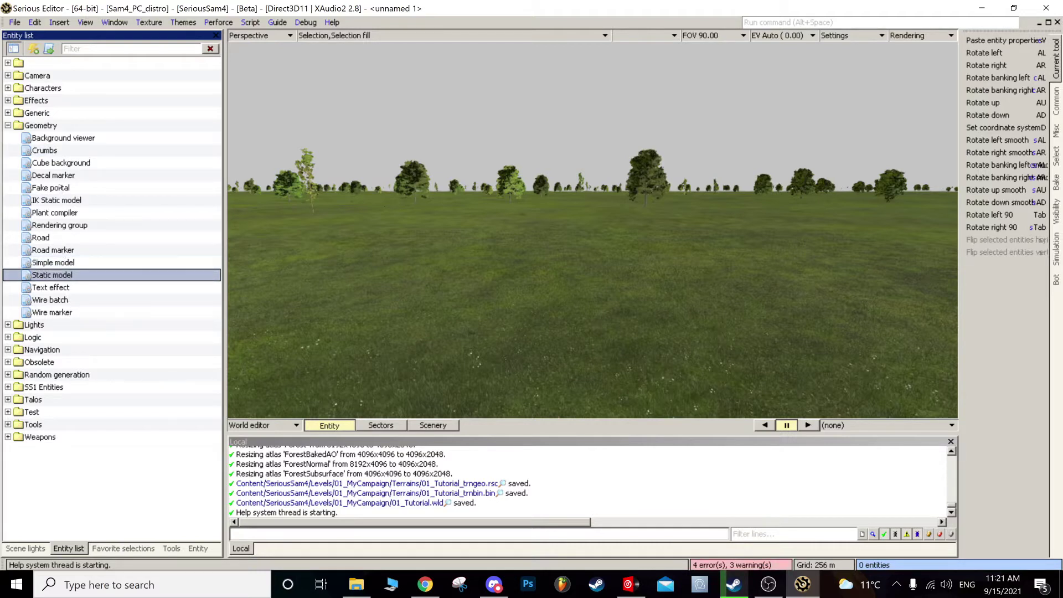
left_click(58, 167)
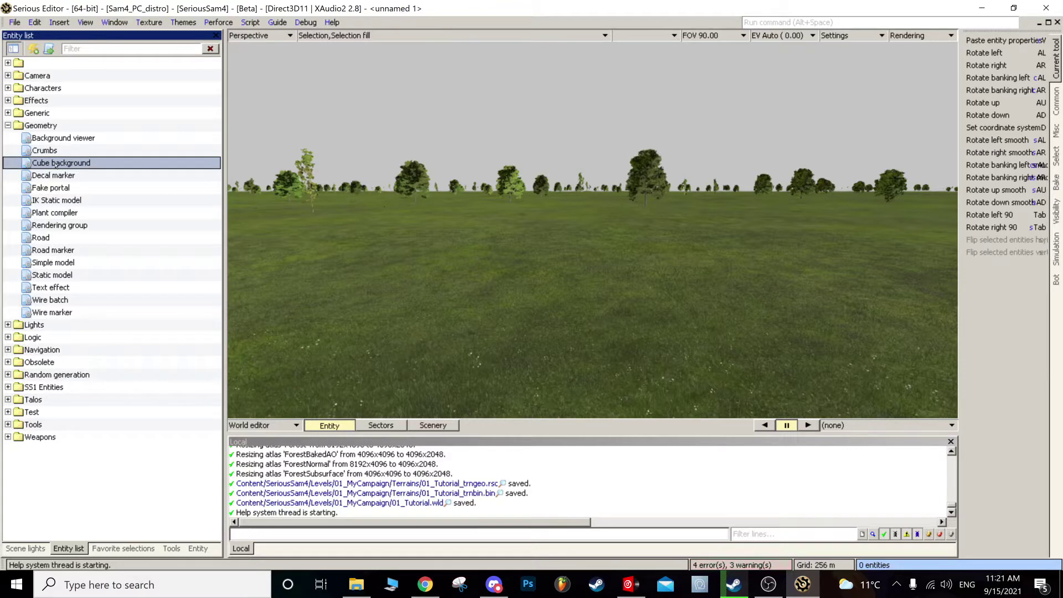
left_click_drag(54, 162, 507, 273)
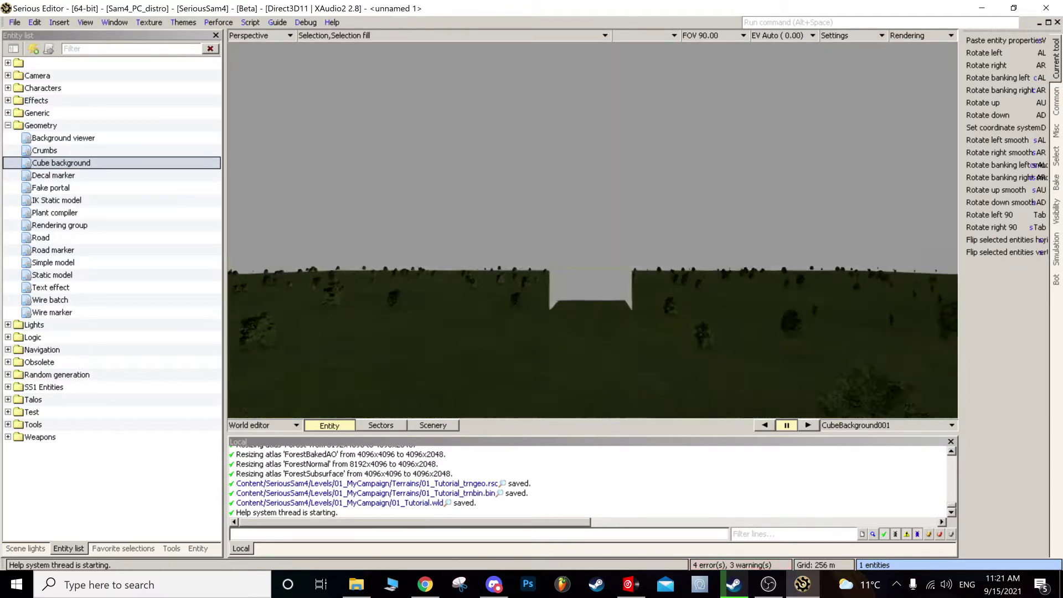
Step: Inspect the placed cube background in the scene and display its entity properties
middle_click_drag(507, 273, 480, 299)
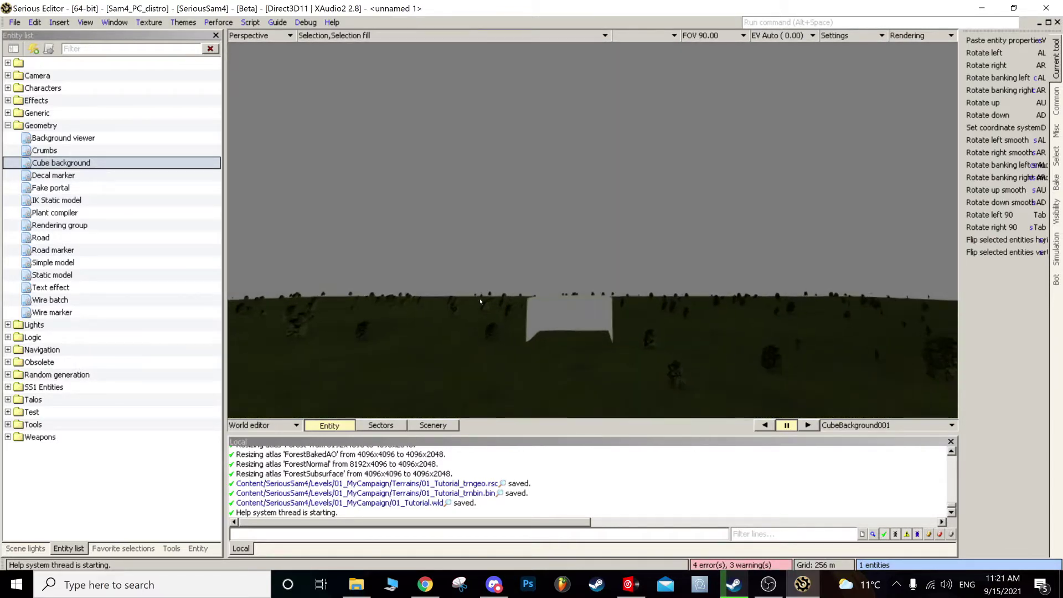
middle_click_drag(481, 305, 466, 246)
middle_click_drag(554, 249, 593, 247)
middle_click_drag(539, 274, 564, 255)
middle_click_drag(529, 297, 536, 303)
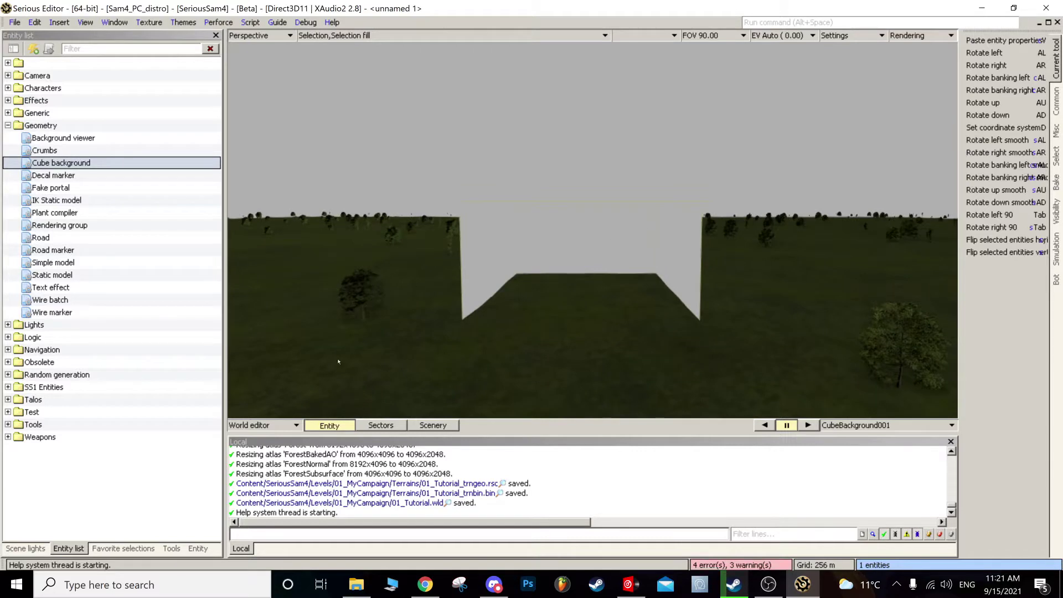
left_click(198, 549)
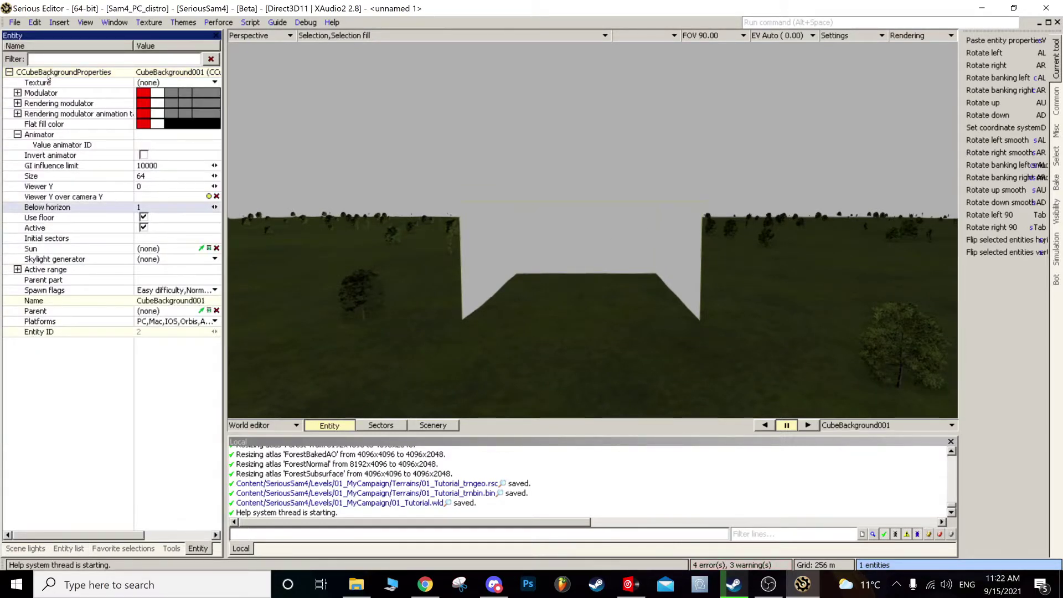
left_click(491, 268)
left_click(611, 231)
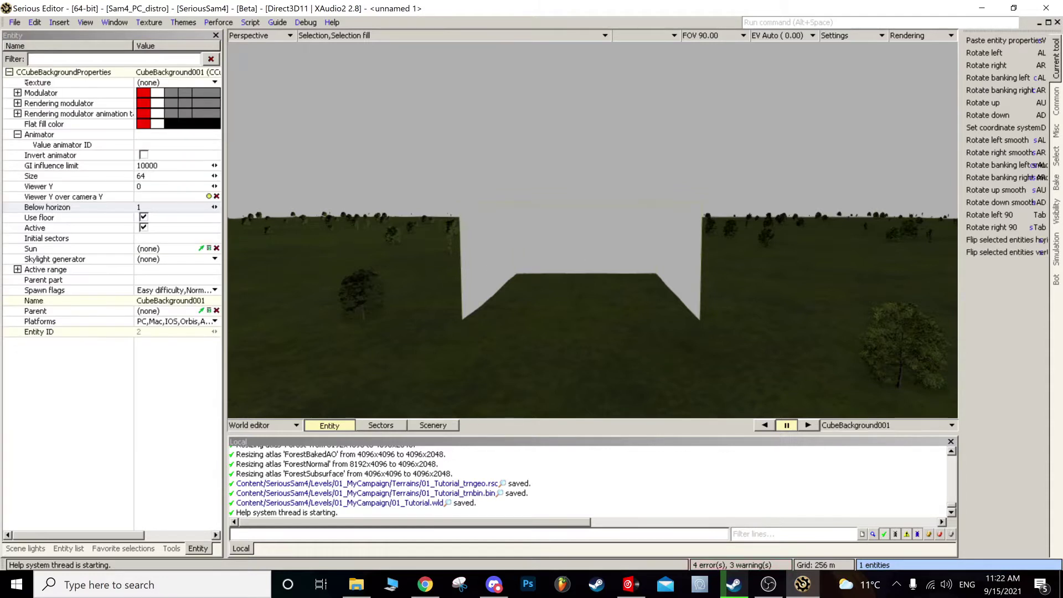
Step: Brighten the cube background's Modulator colour to an unsaturated light grey and accept it
left_click(60, 84)
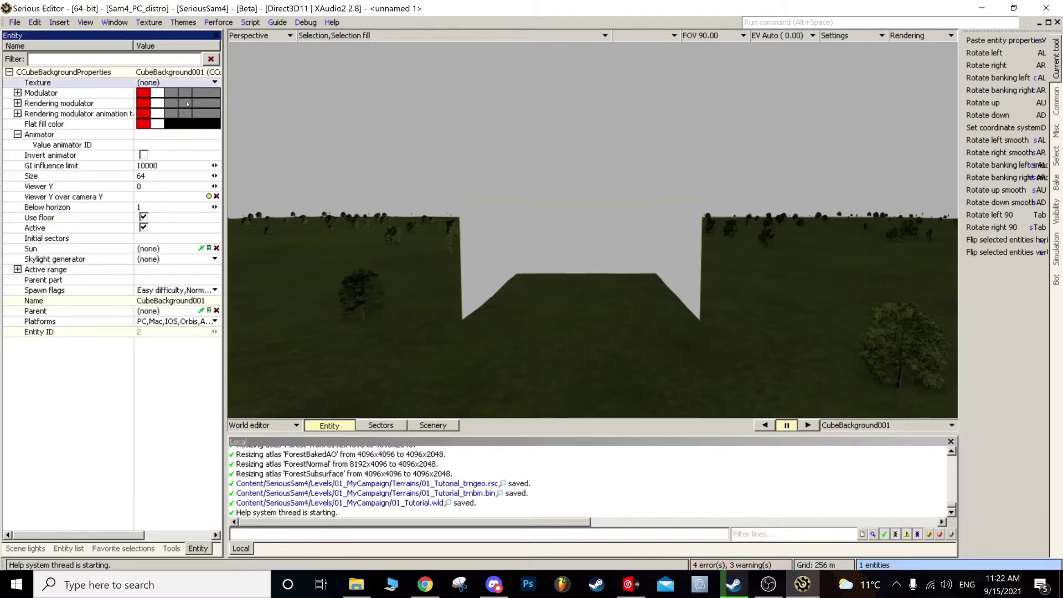
left_click(81, 94)
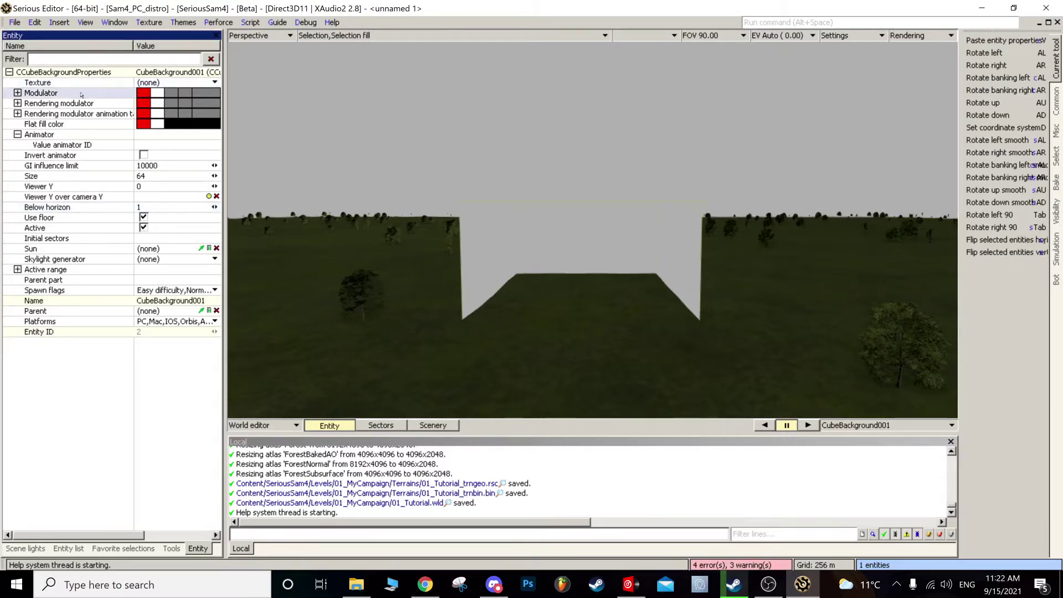
mouse_move(207, 96)
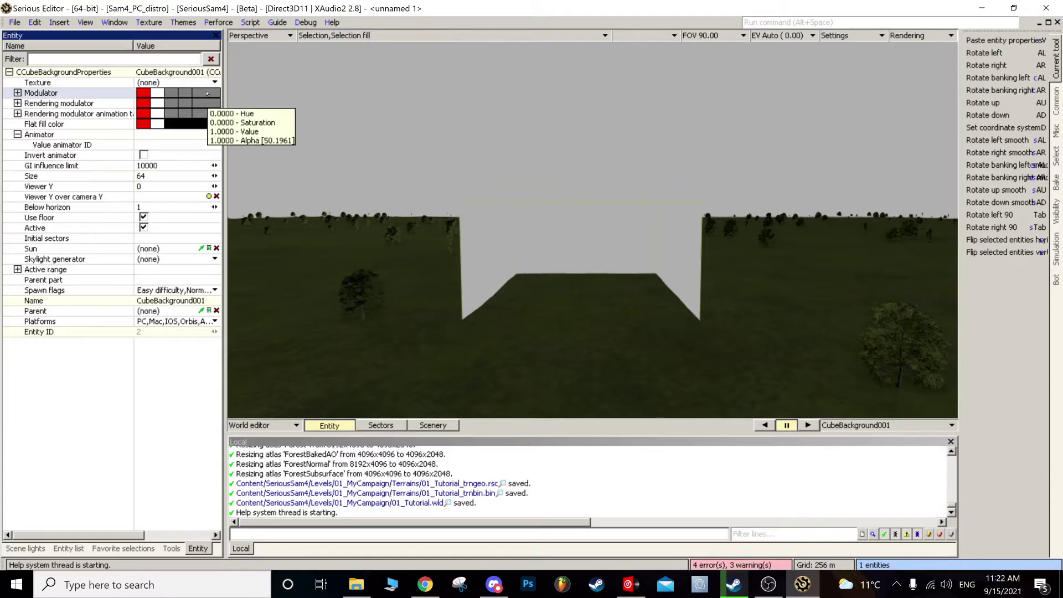
left_click(209, 95)
left_click_drag(307, 156, 212, 152)
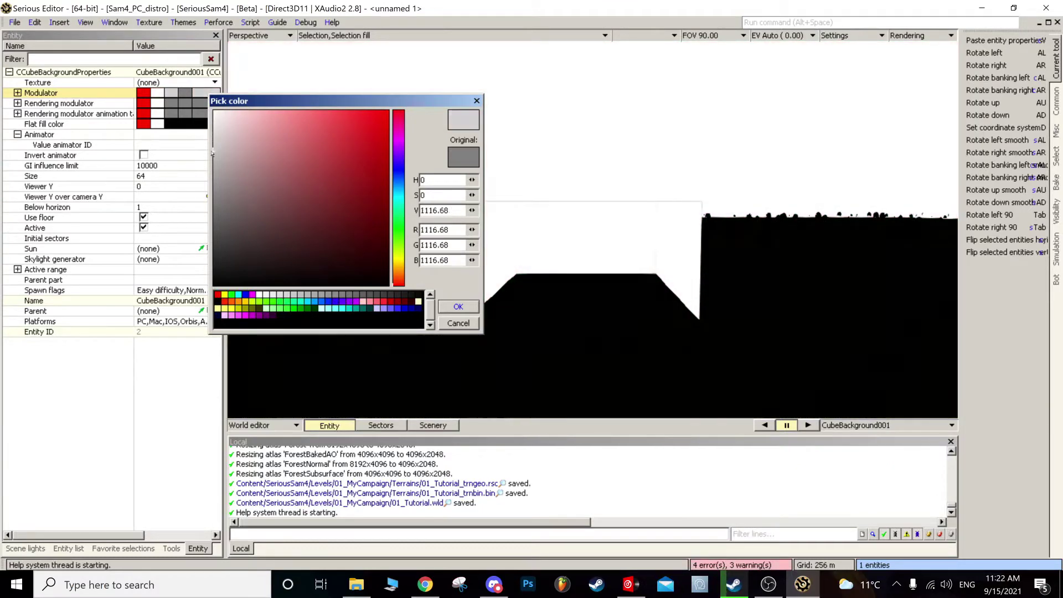
left_click(461, 308)
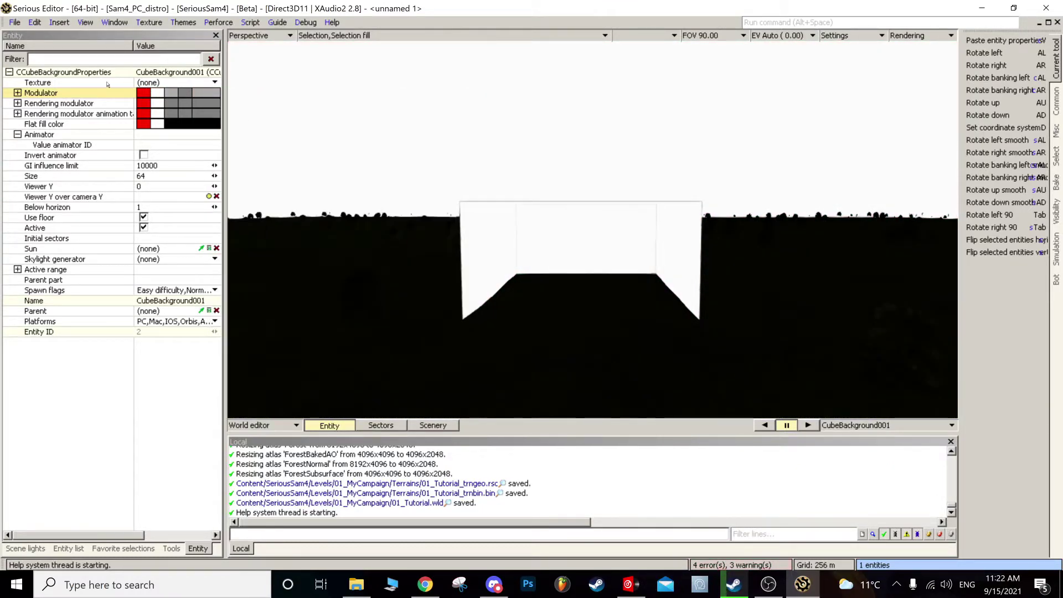
Step: Browse for the cube background's Texture, going from the root directory through Disk to the Content folder
left_click(147, 83)
left_click(150, 83)
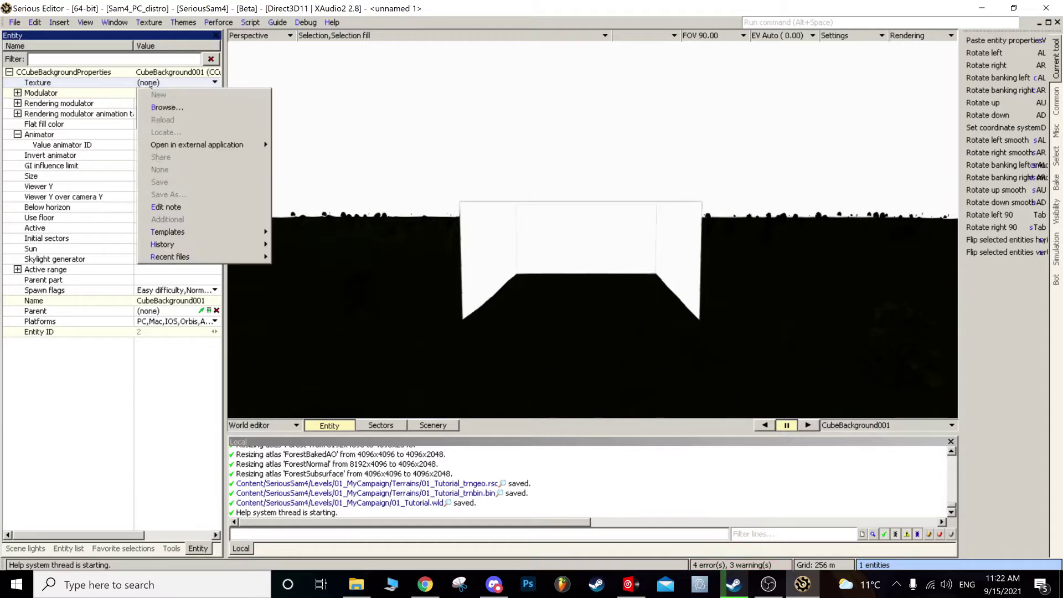
left_click(160, 104)
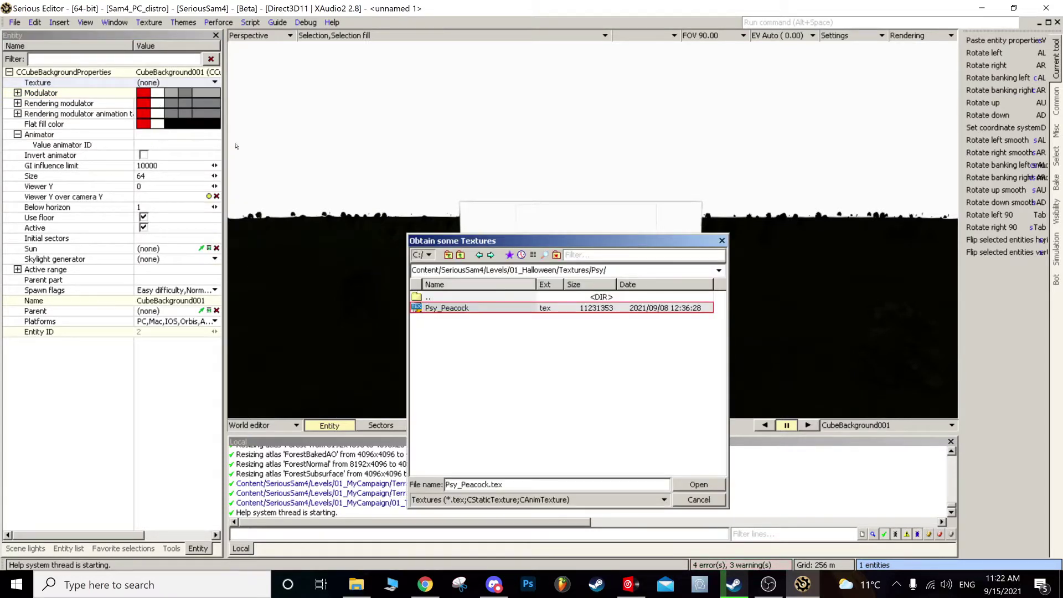
left_click(449, 255)
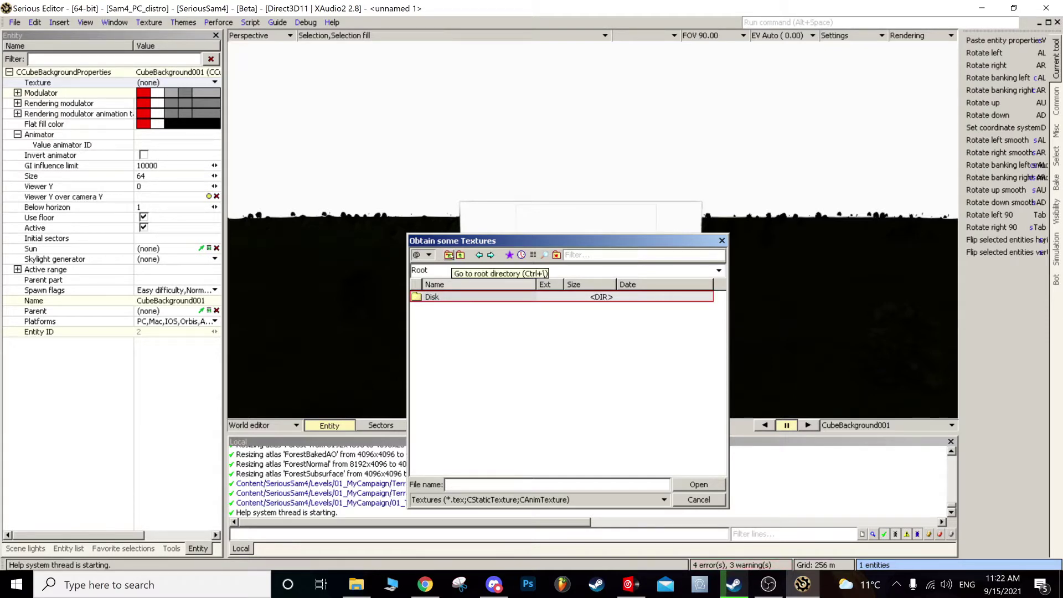
double_click(435, 302)
left_click(453, 320)
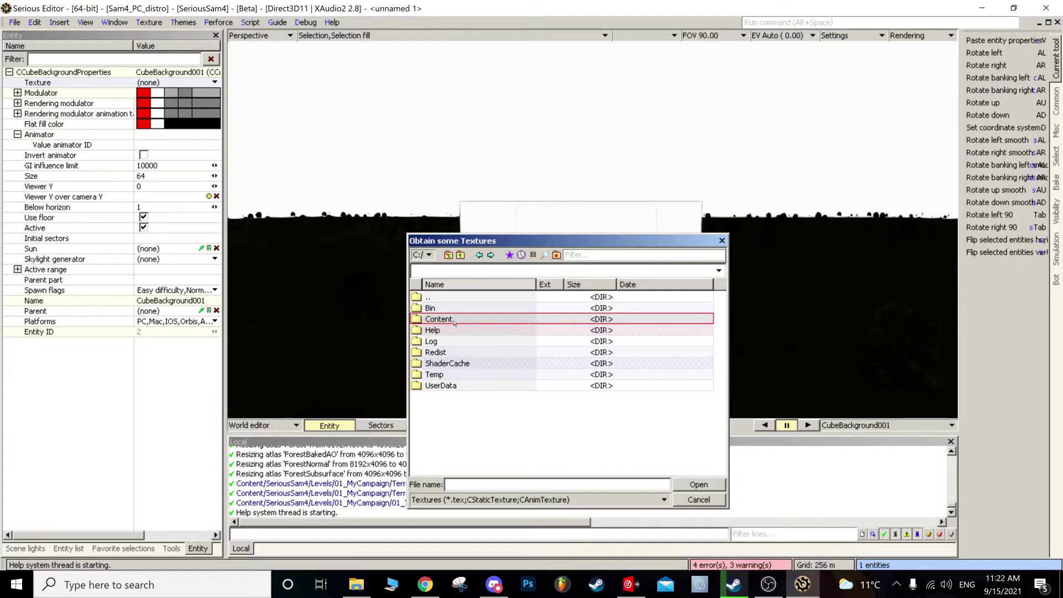
double_click(454, 320)
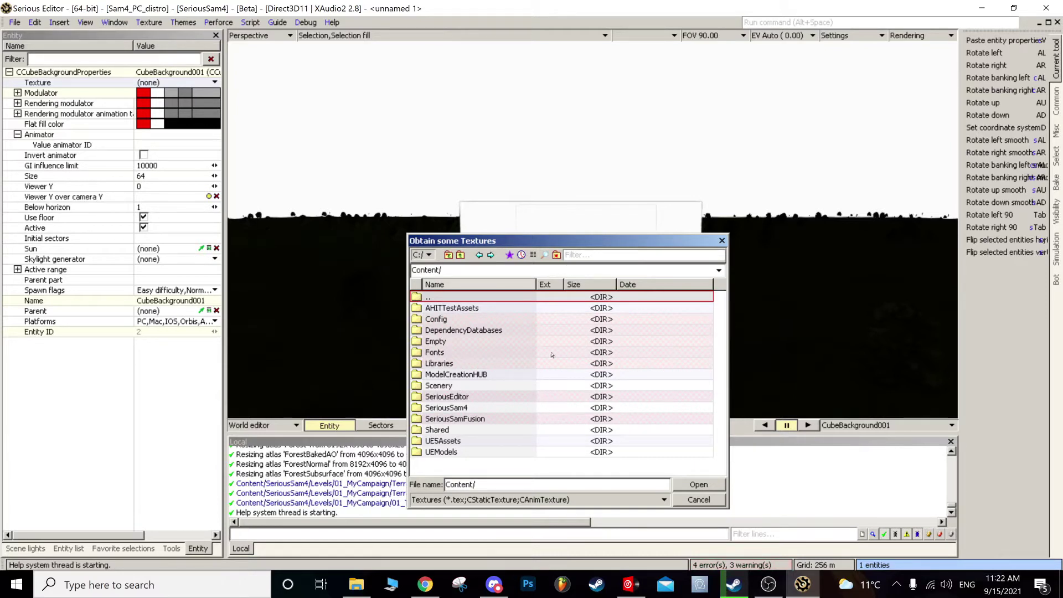
left_click(587, 255)
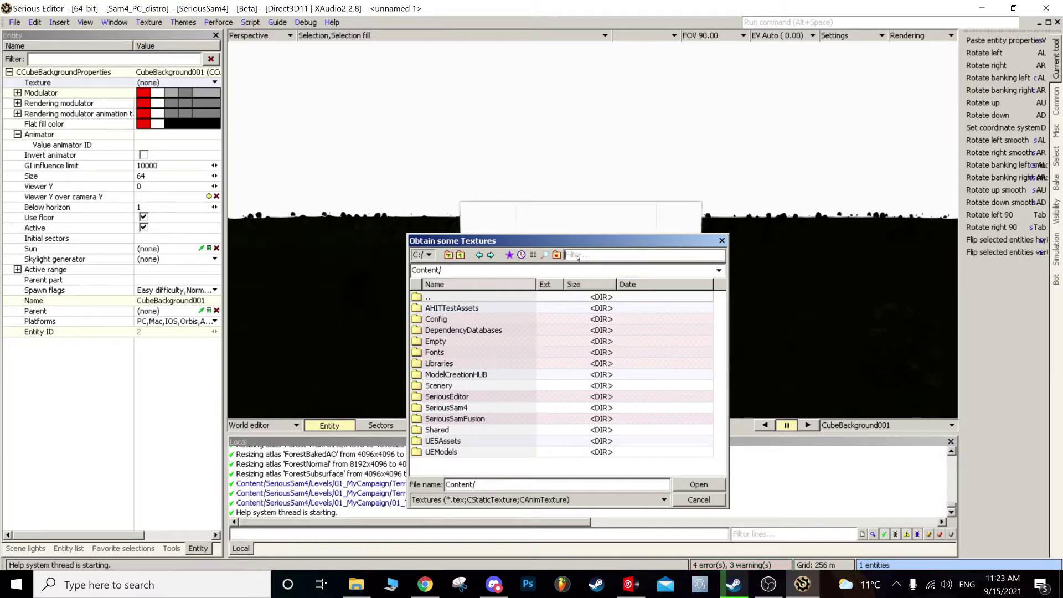
Step: Look through the texture folders in Content/SeriousSam4/Textures and return to the Content folder
double_click(464, 407)
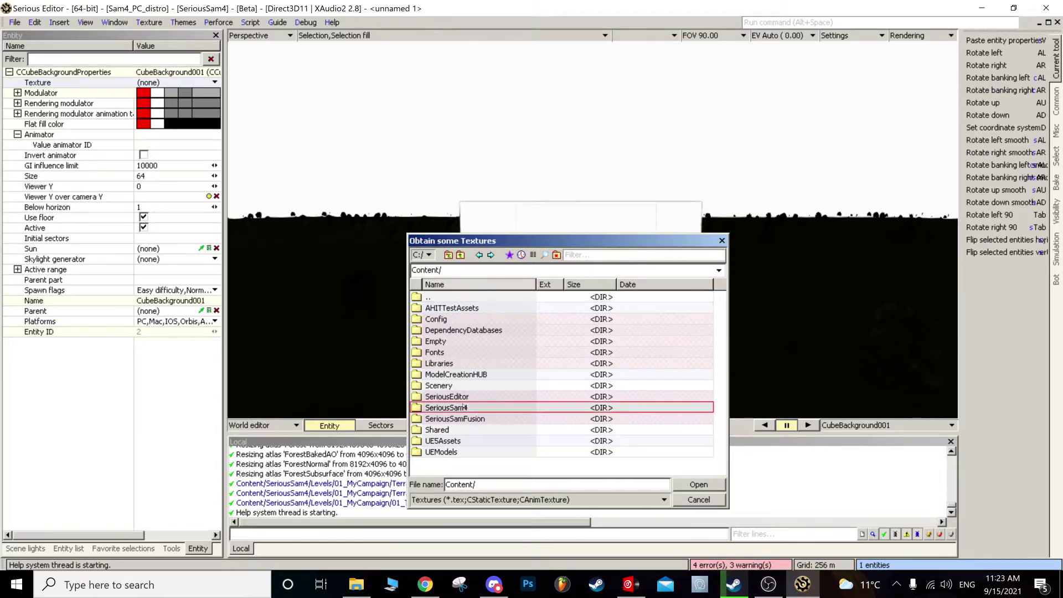
double_click(441, 463)
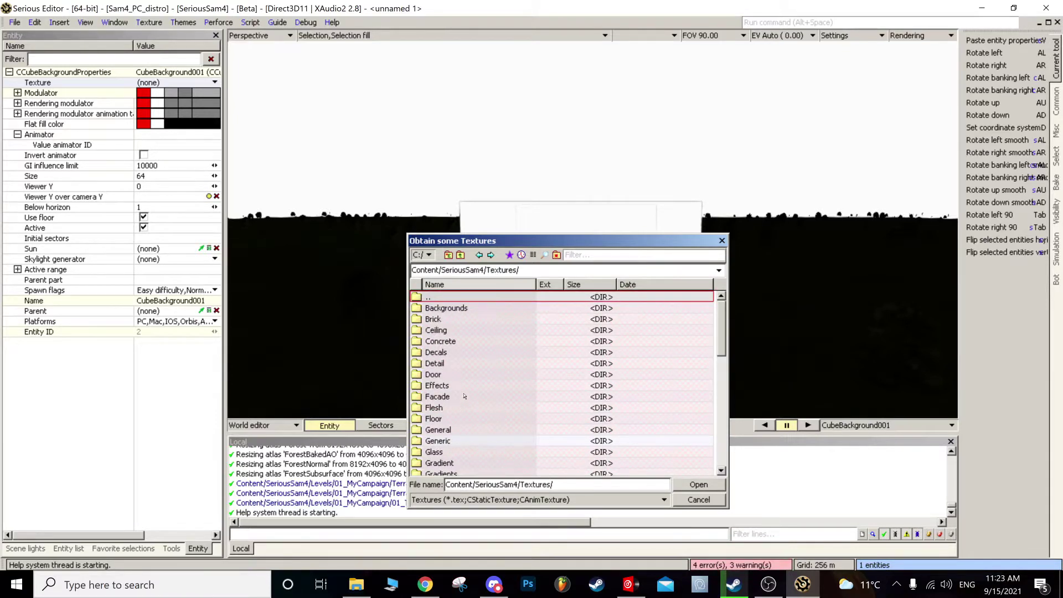
scroll(464, 383, "down", 6)
scroll(464, 383, "down", 3)
scroll(460, 396, "up", 10)
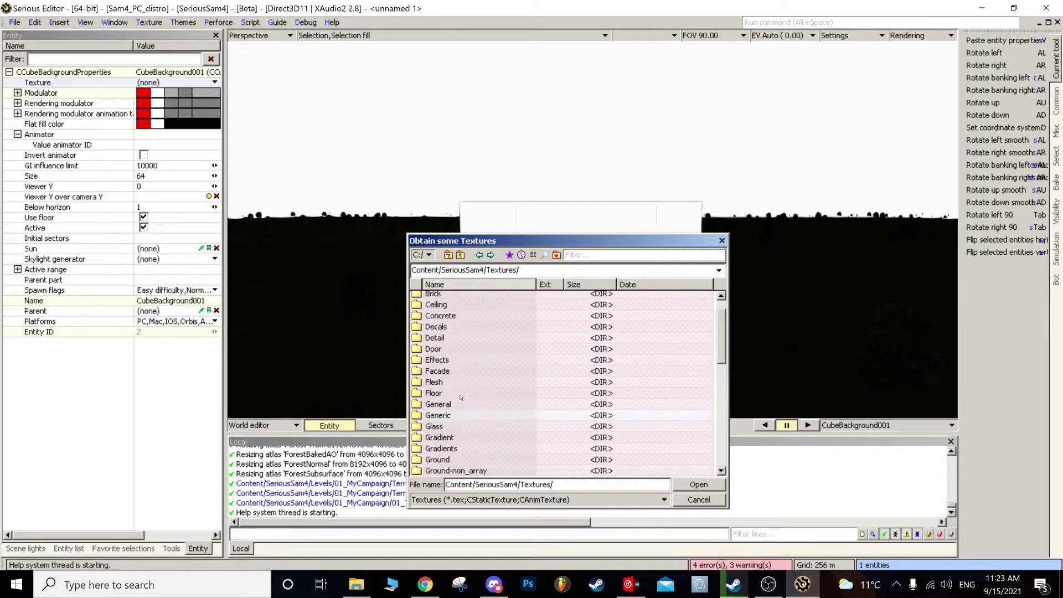
scroll(460, 396, "up", 2)
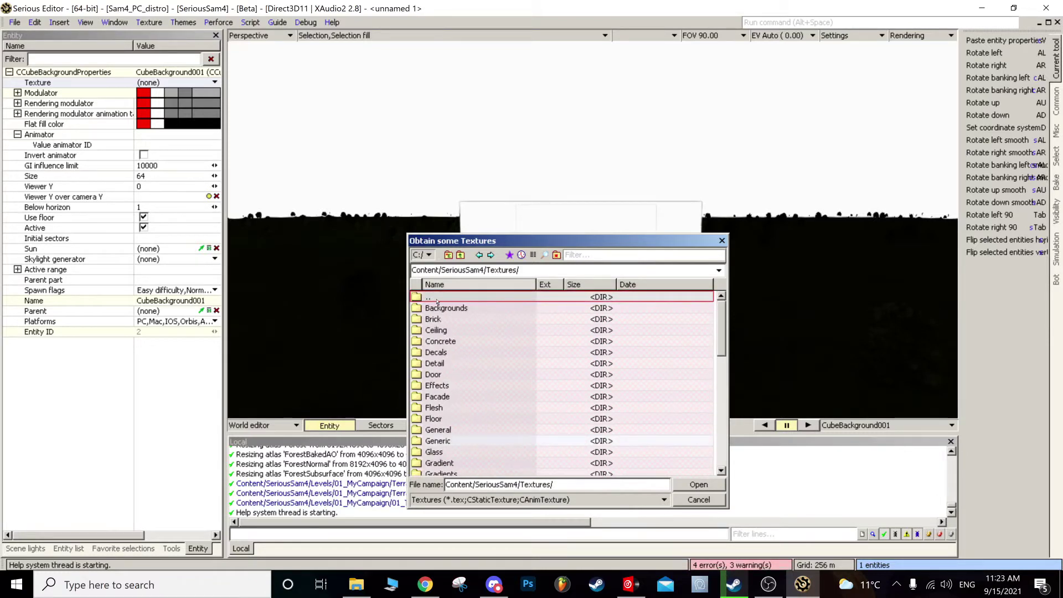
double_click(437, 300)
double_click(438, 299)
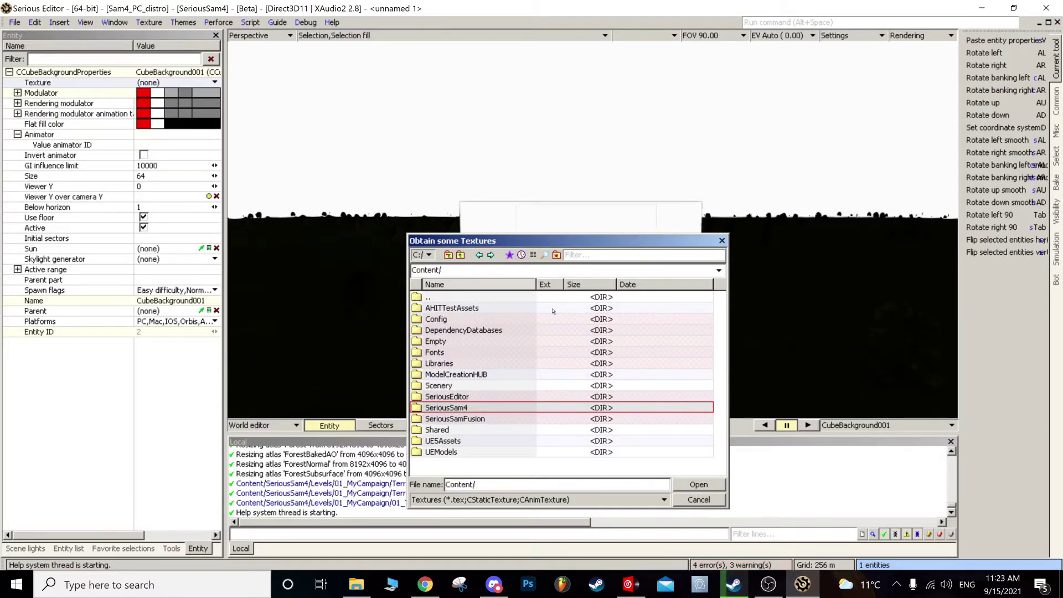
Step: Search the Content folder for background and look through the matching Background textures
left_click(615, 254)
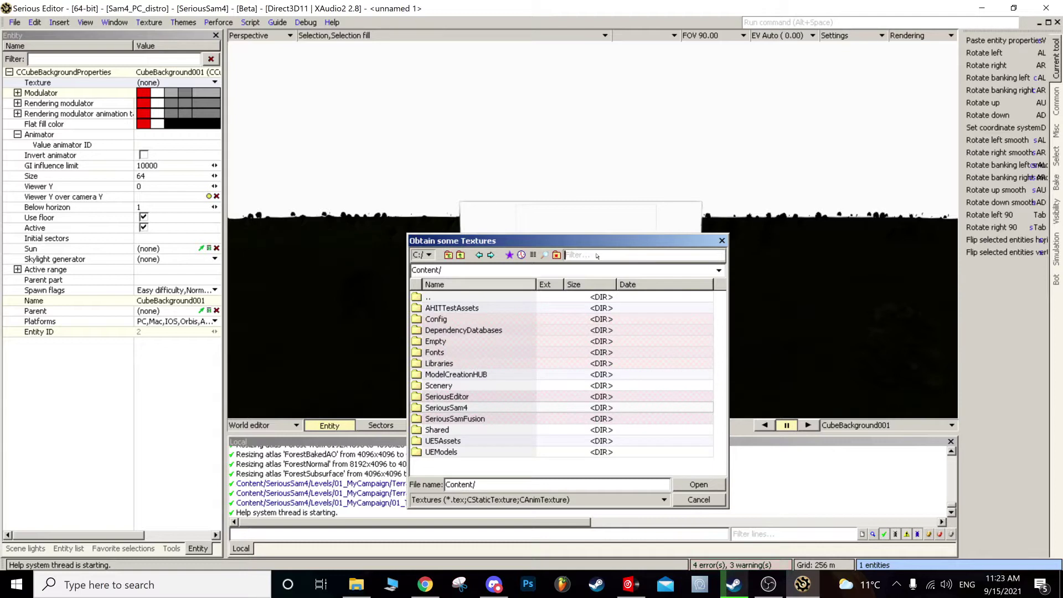
type("background")
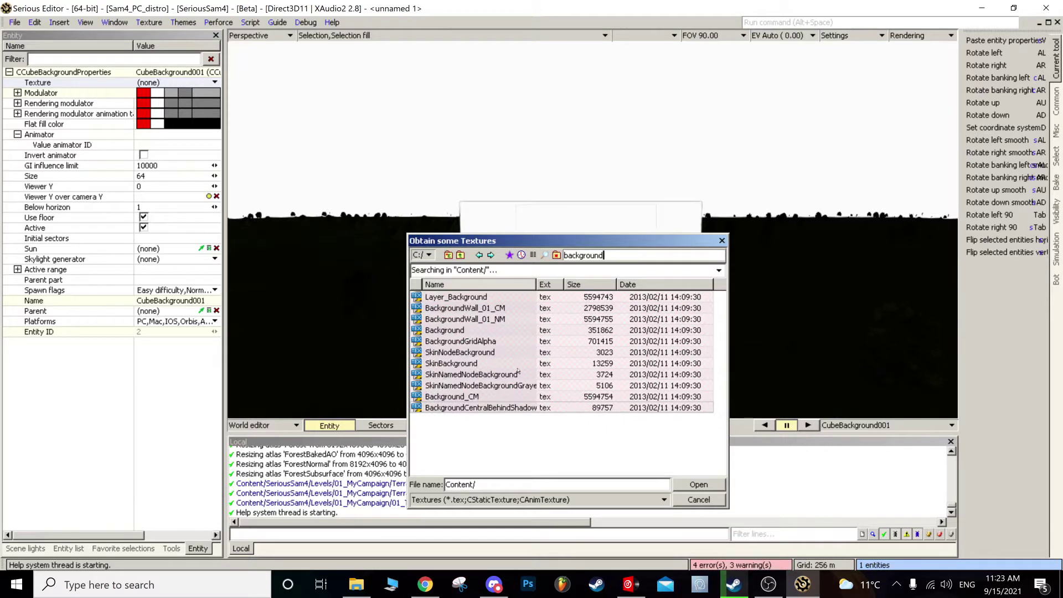
scroll(519, 366, "down", 4)
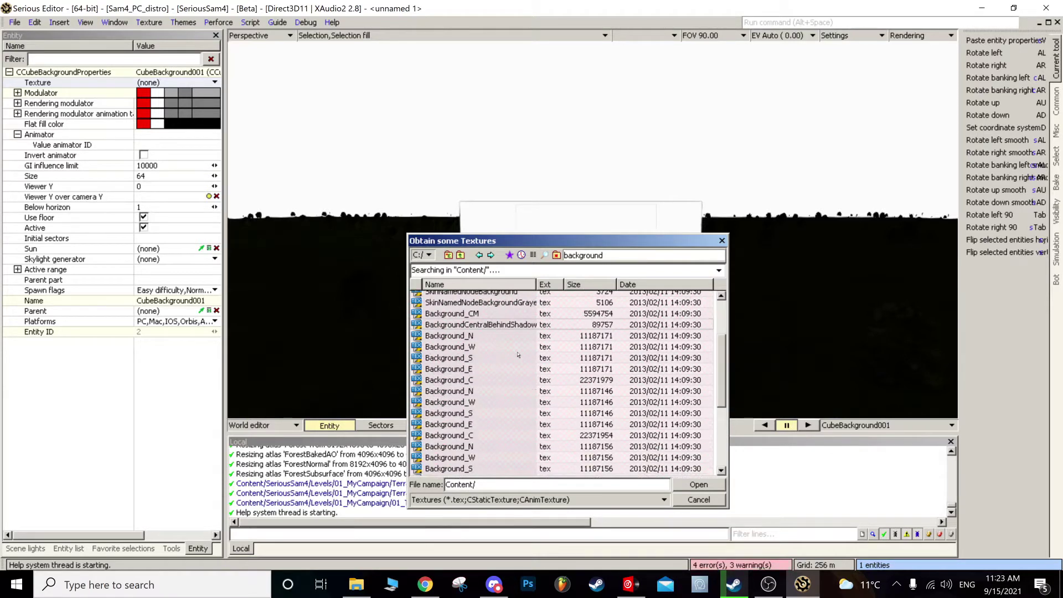
scroll(499, 396, "up", 2)
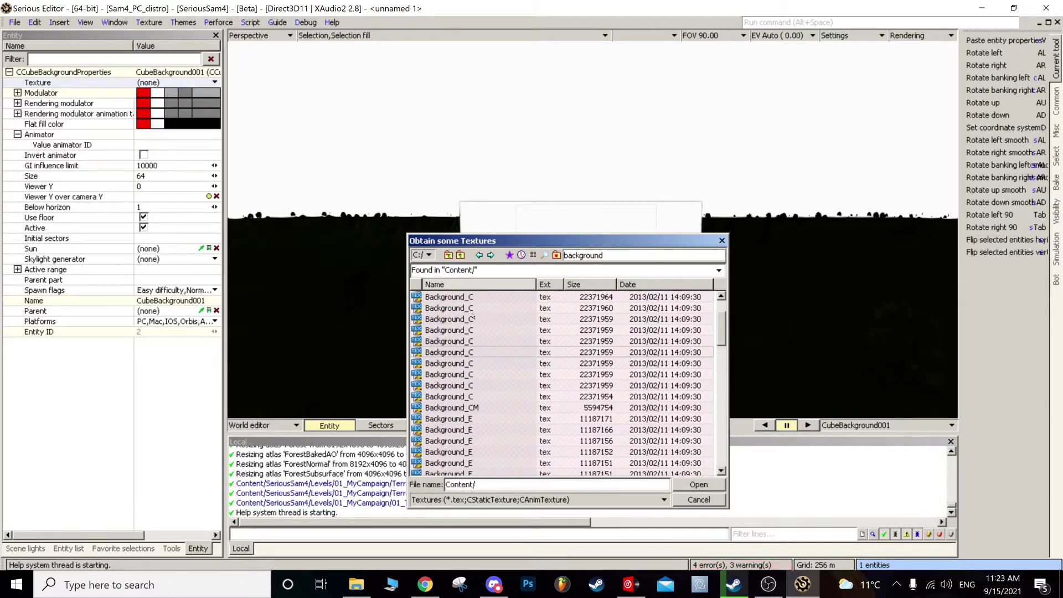
scroll(482, 324, "up", 2)
left_click(476, 345)
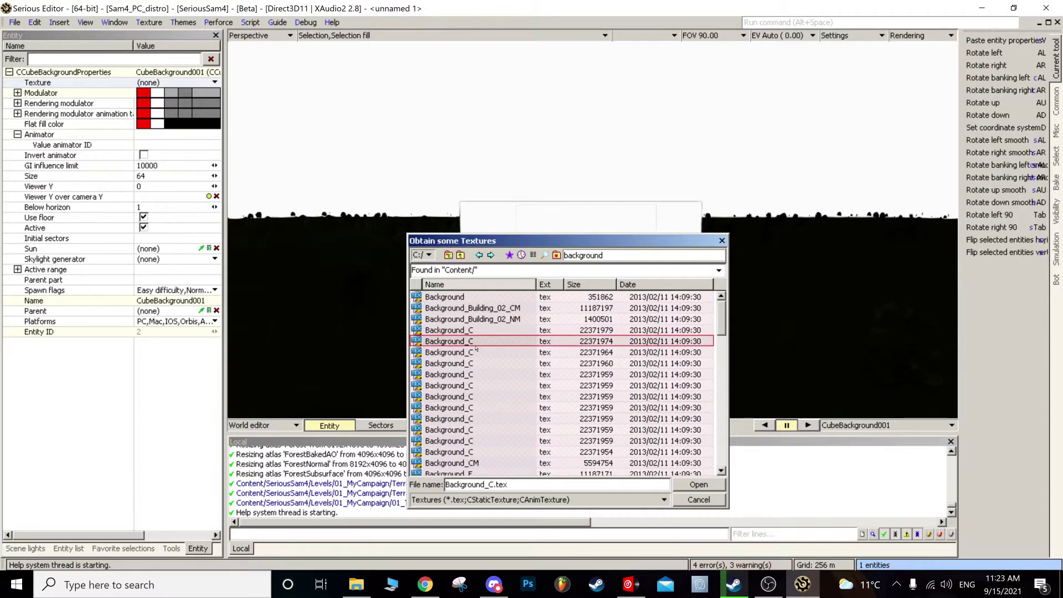
scroll(476, 348, "down", 3)
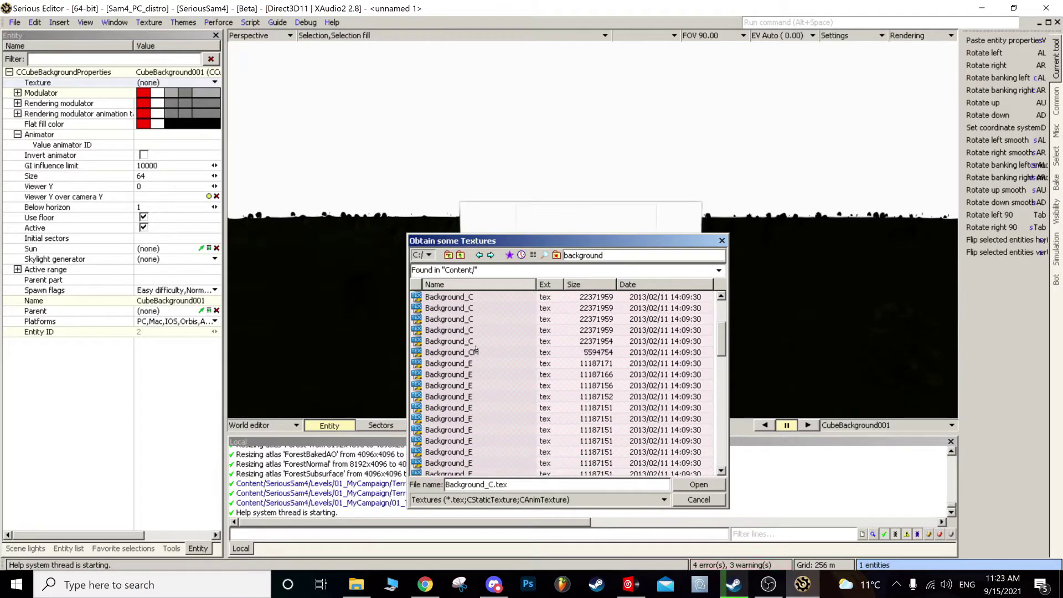
scroll(476, 350, "up", 3)
left_click(468, 375)
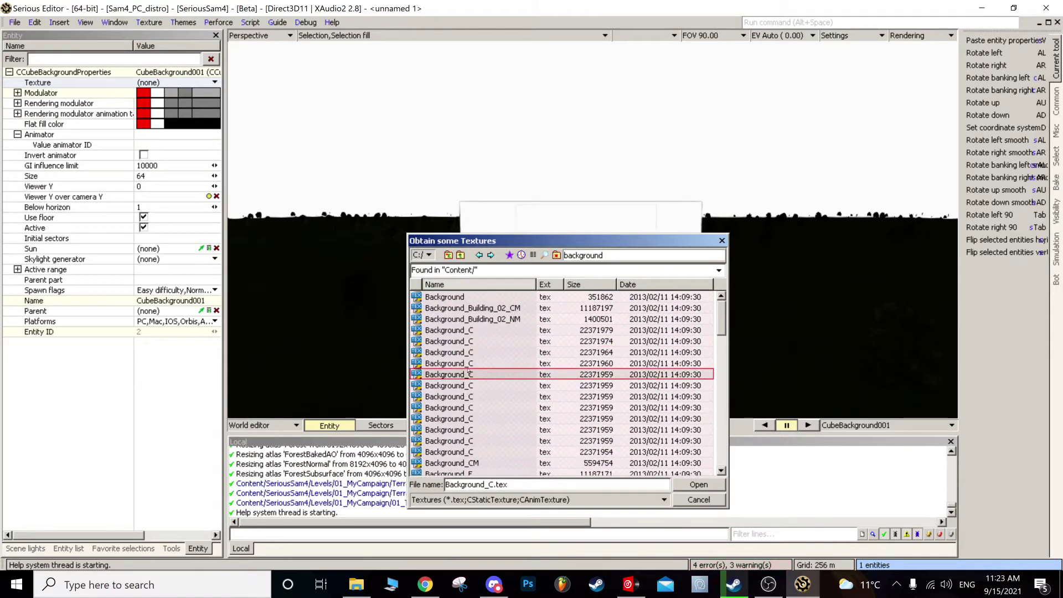
left_click(472, 344)
scroll(478, 374, "down", 12)
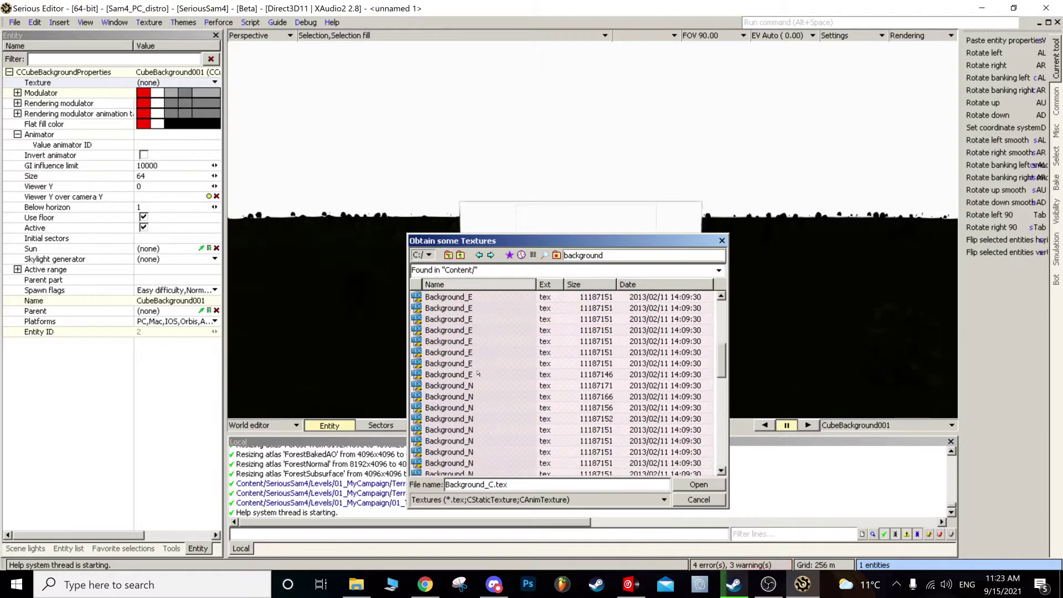
scroll(478, 373, "up", 8)
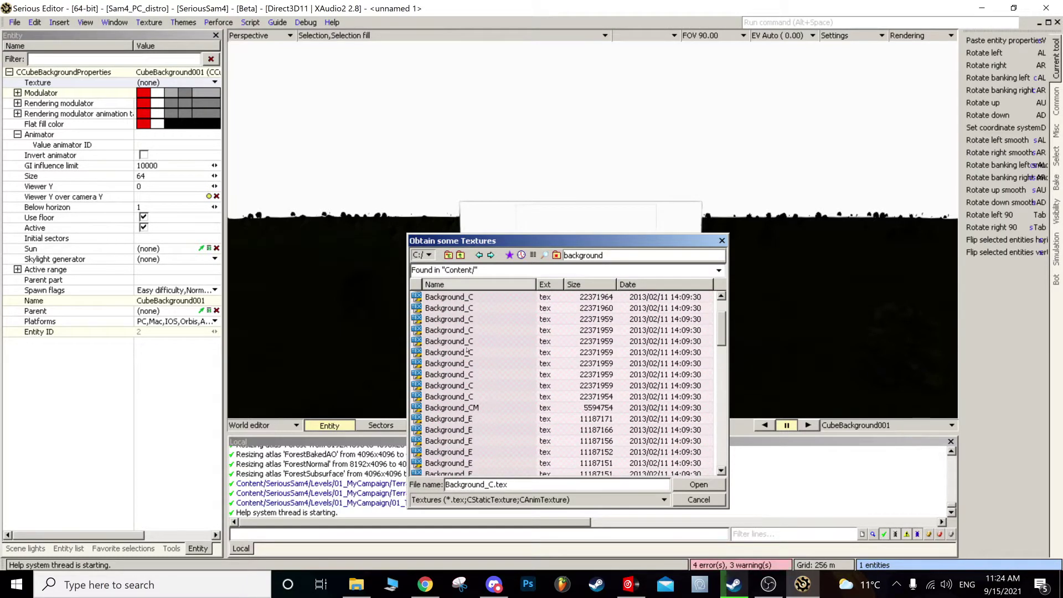
Step: Preview the Background_C sky textures and assign the first Background_C.tex of size 22371959 to the cube background
mouse_move(467, 351)
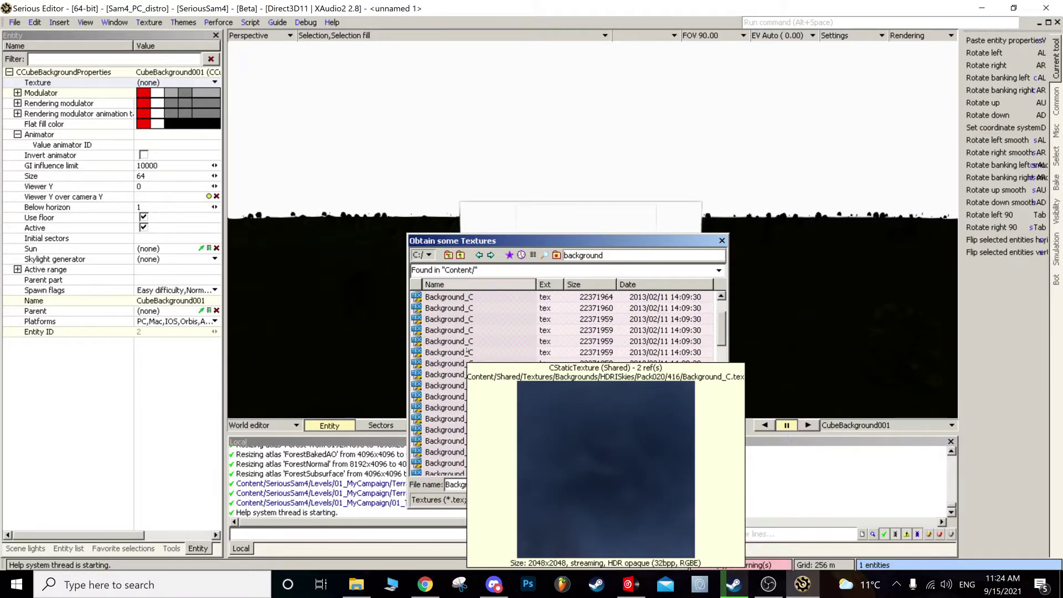
mouse_move(465, 330)
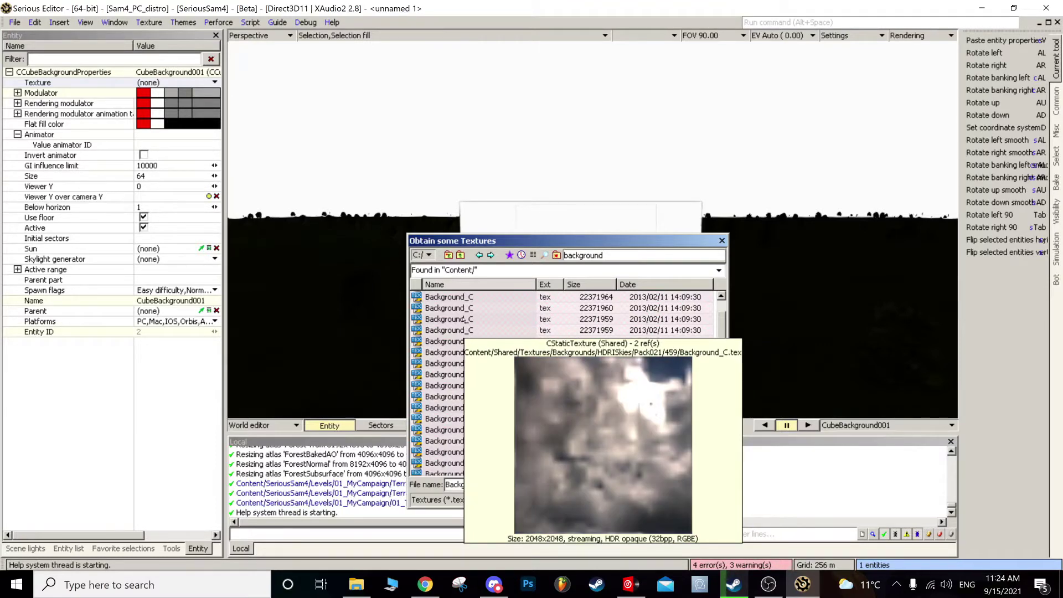
left_click(464, 320)
double_click(467, 320)
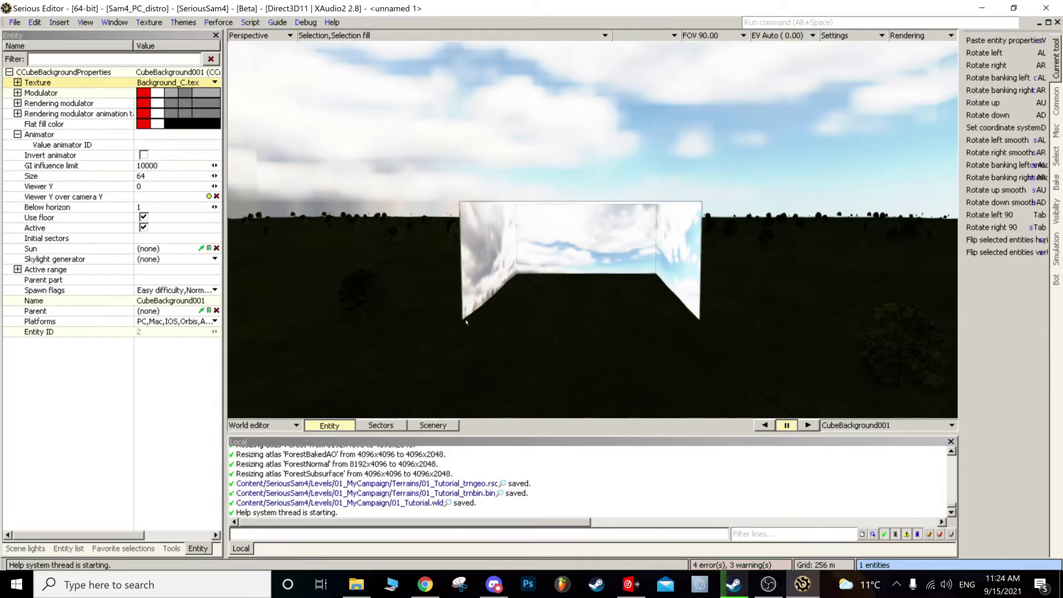
Step: Select the cube background in the scene and move it straight down below the terrain
mouse_move(466, 321)
right_mouse_down()
mouse_move(462, 277)
mouse_move(475, 360)
mouse_move(473, 325)
right_mouse_up()
left_click(468, 321)
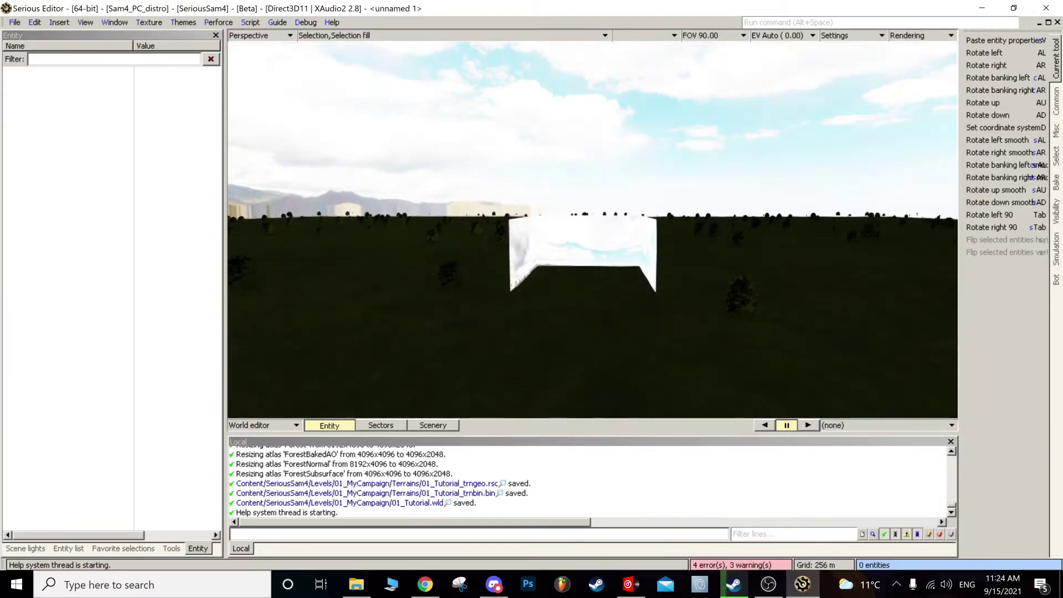
left_click(583, 252)
key("w")
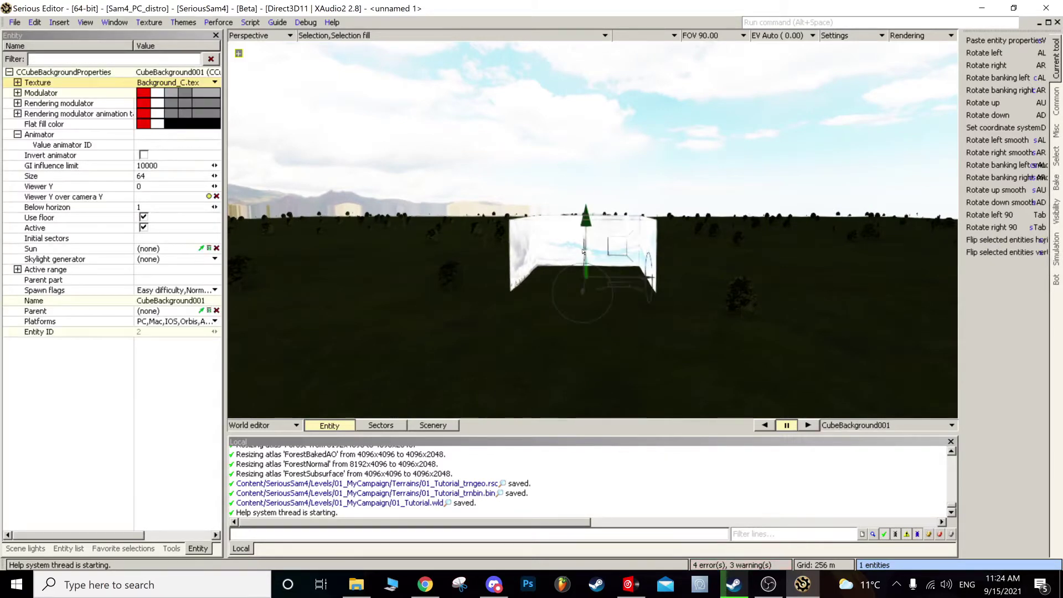
key("w")
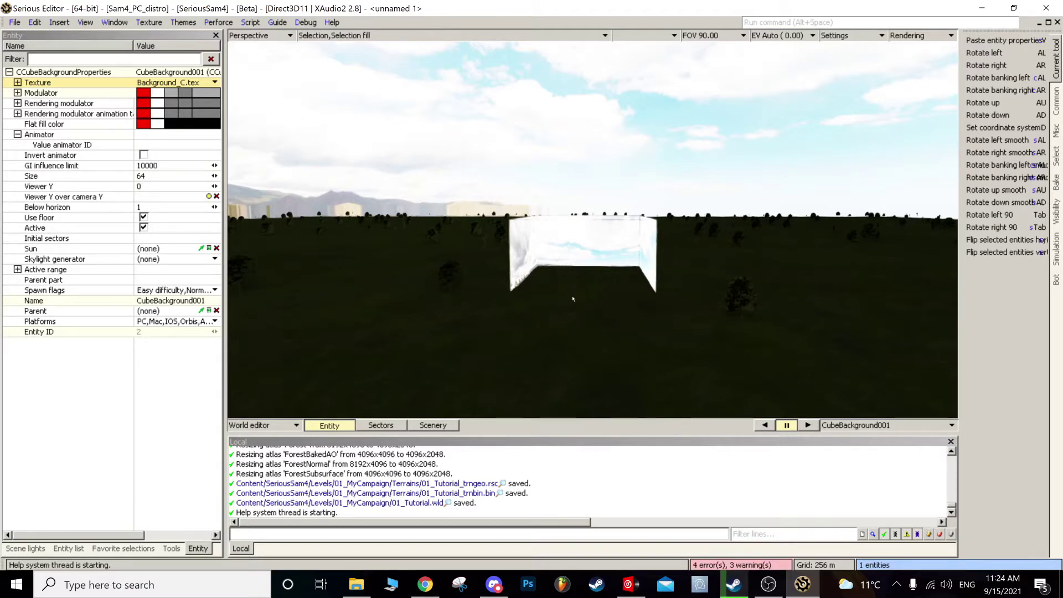
key("b")
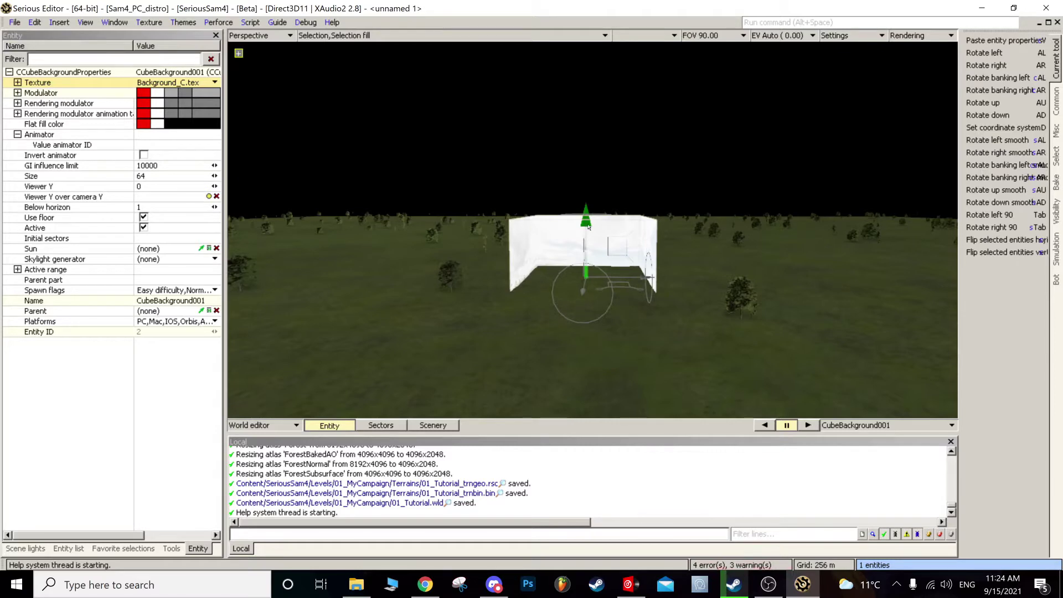
left_click_drag(588, 227, 591, 342)
Step: Inspect the sky and the lighting of the terrain from several angles and clear the entity selection
middle_click_drag(580, 277, 676, 334)
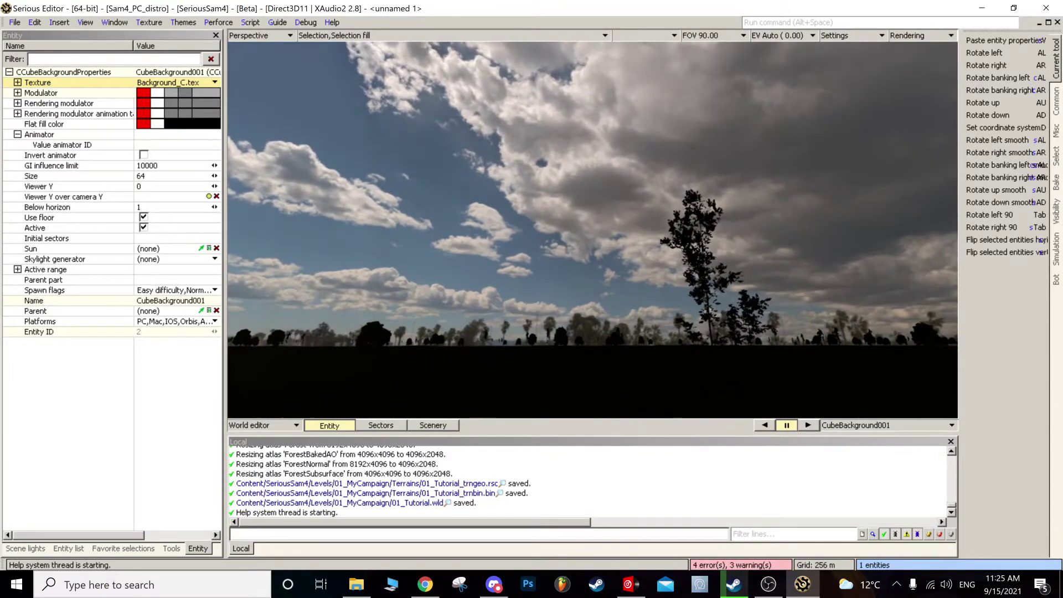
key("w")
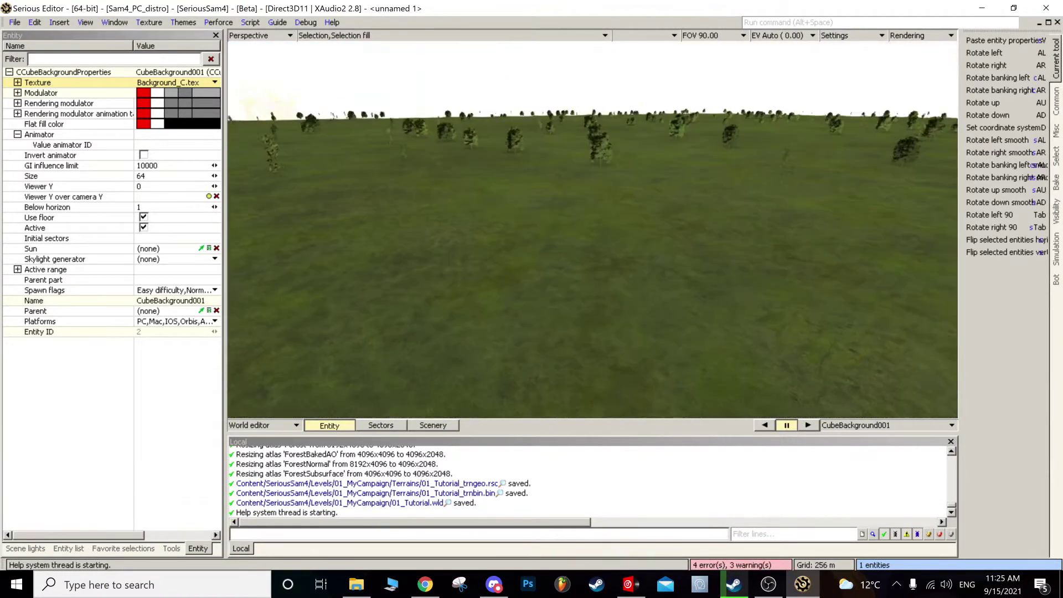
key("w")
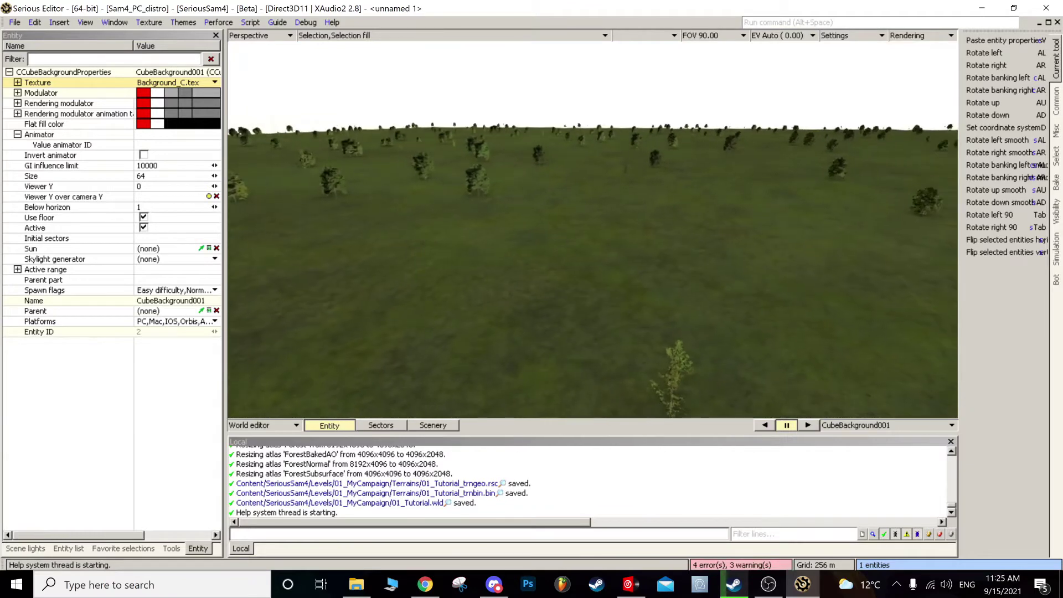
key("s")
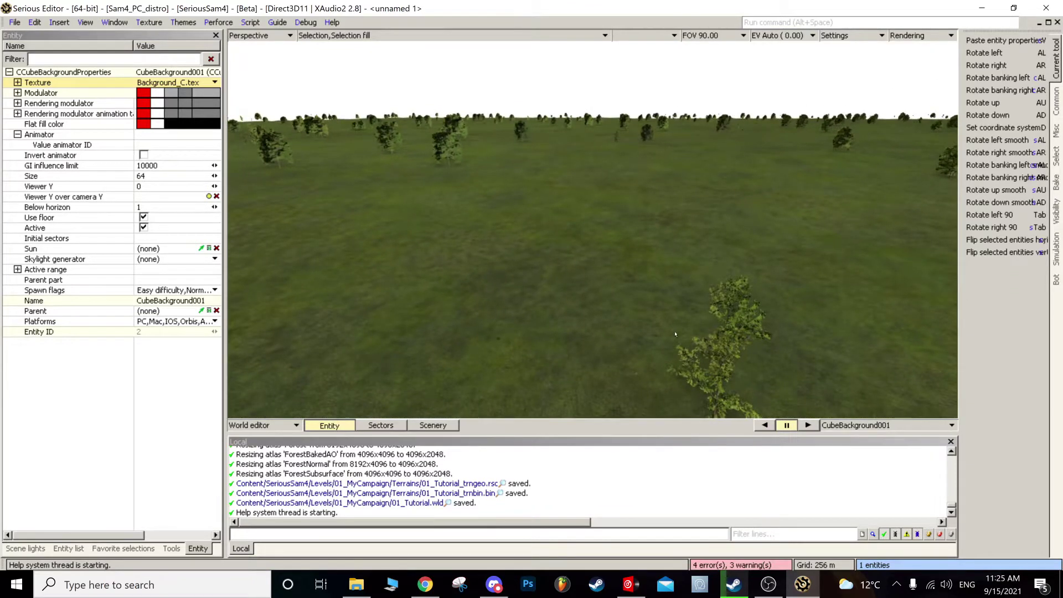
key("Escape")
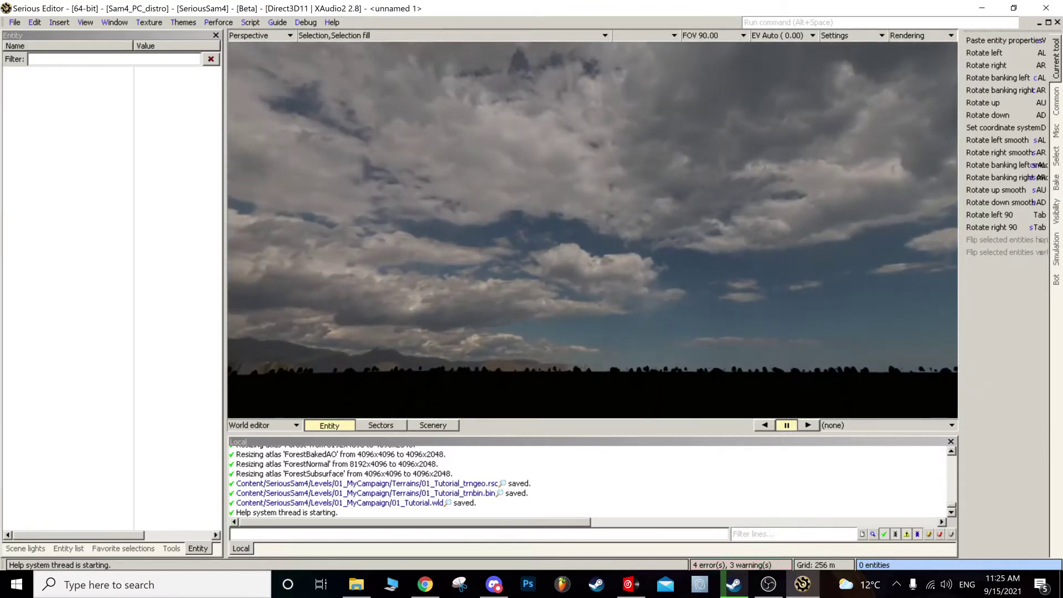
right_click_drag(593, 230, 593, 372)
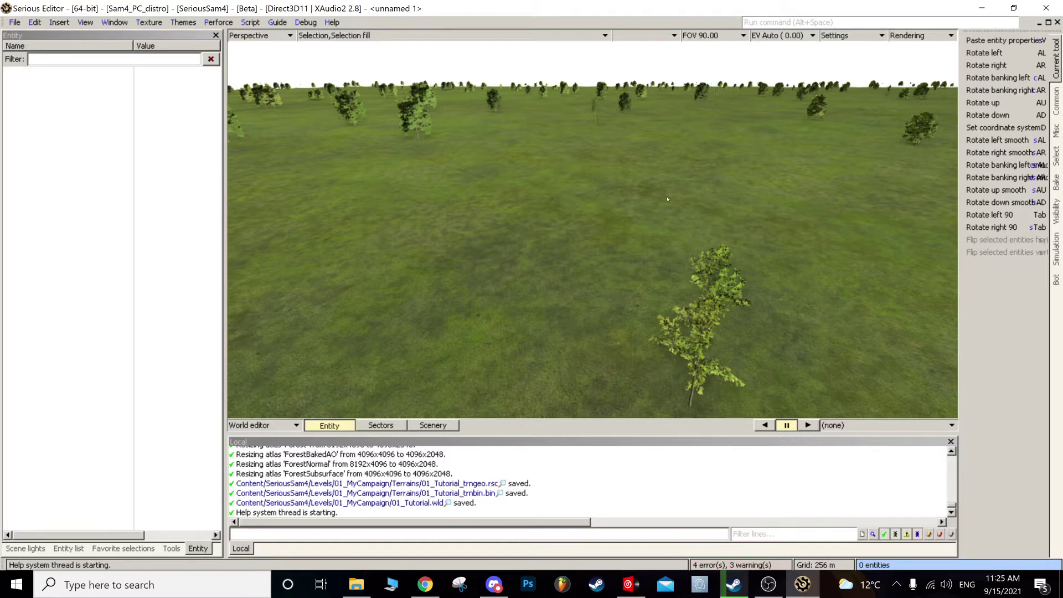
Step: Place a Post processing effect entity from the Effects category on the terrain beside the tree and centre the view on it
left_click(69, 548)
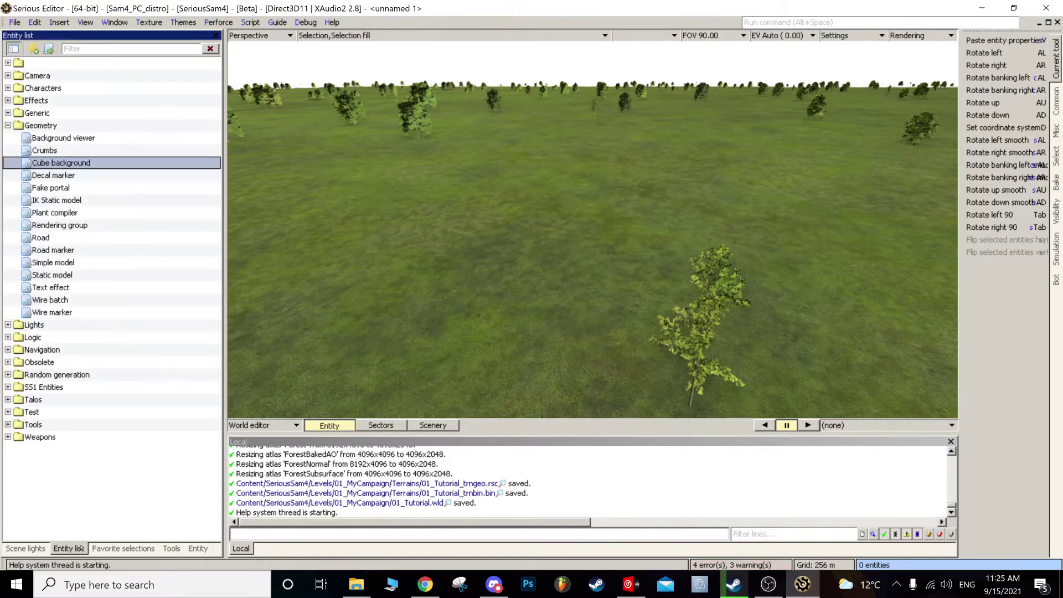
left_click(8, 125)
left_click(31, 101)
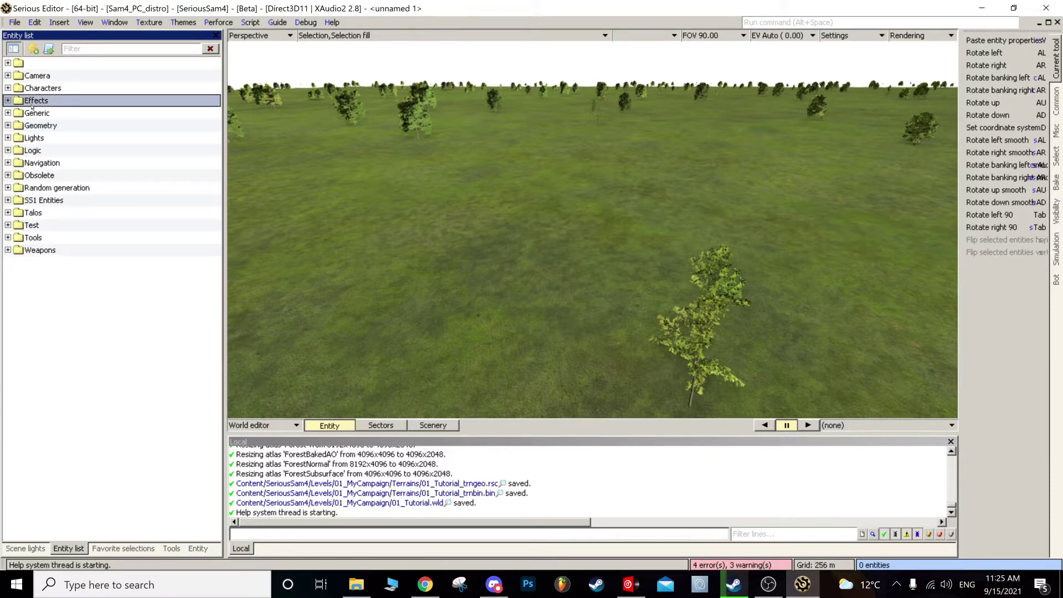
left_click(8, 101)
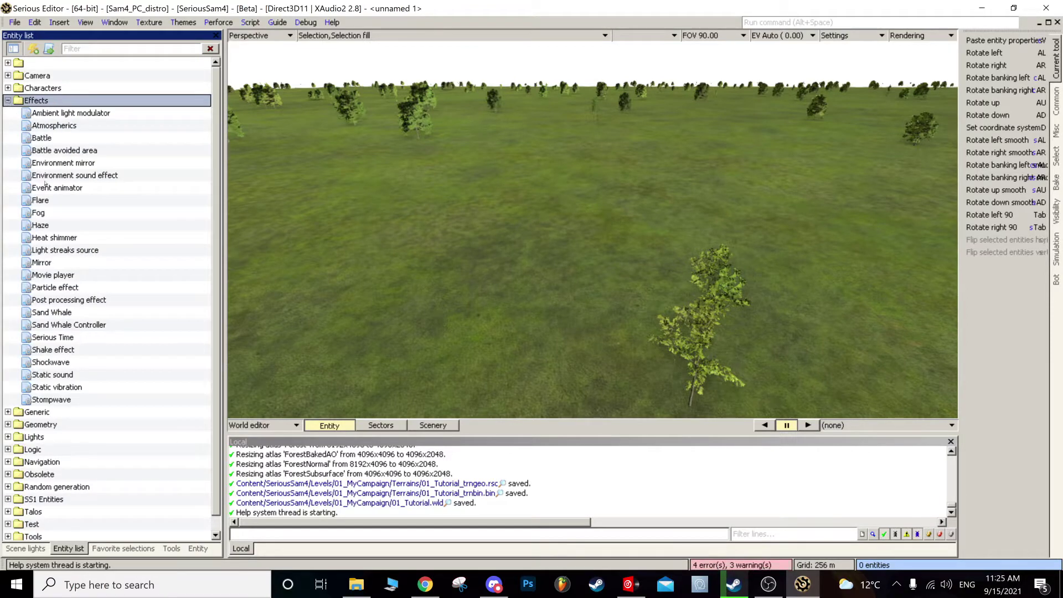
left_click(71, 300)
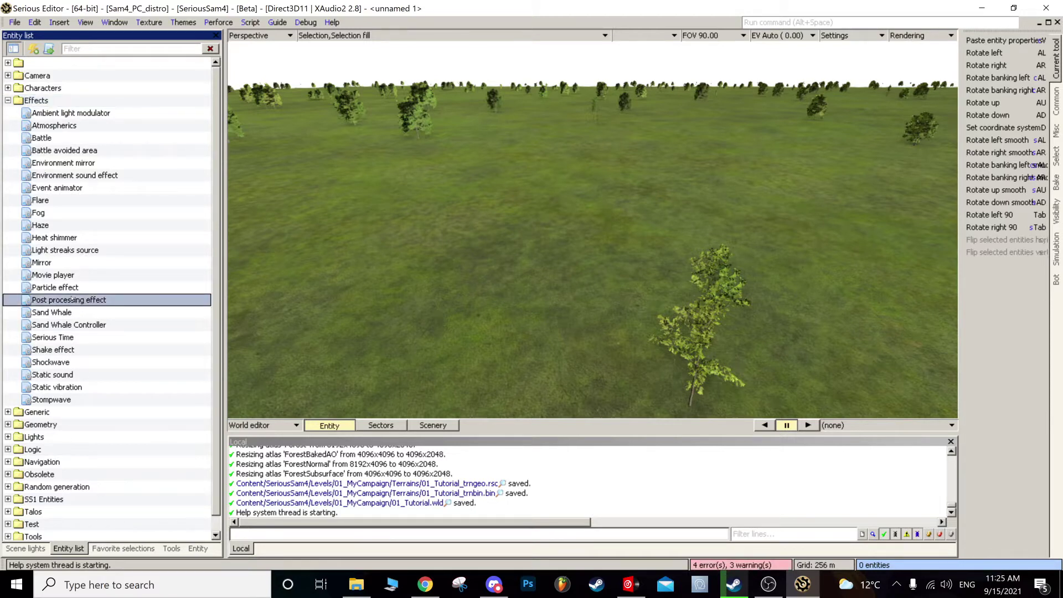
left_click_drag(109, 297, 550, 277)
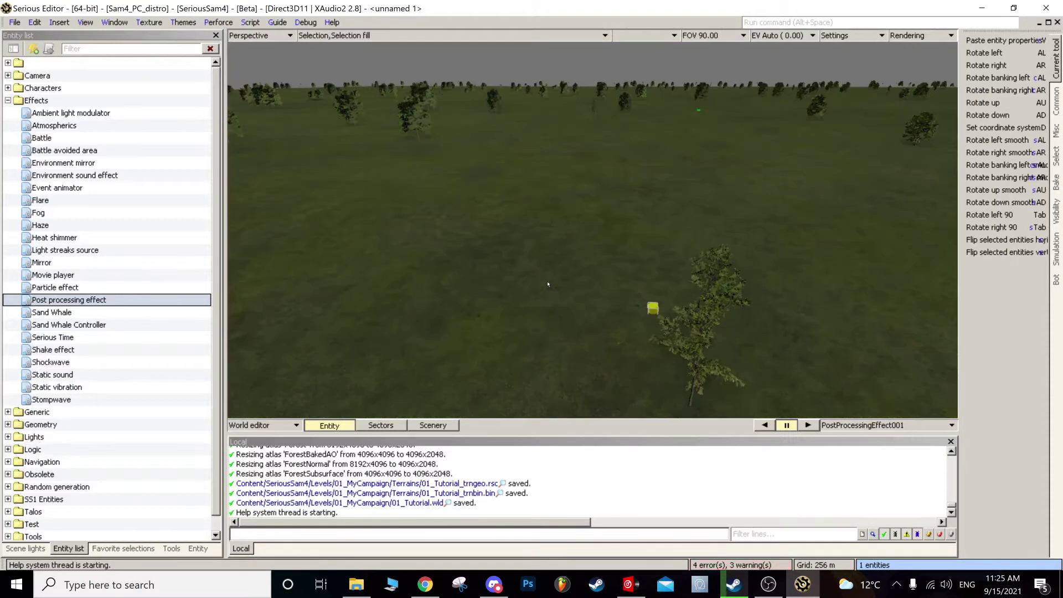
key("c")
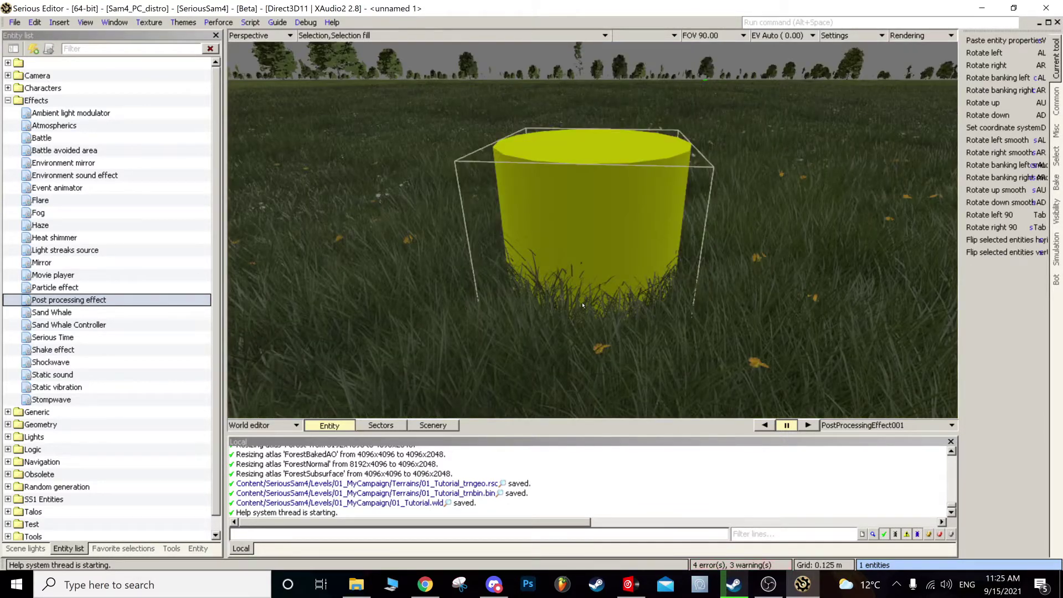
Step: Open the post processing effect's properties and turn off its infinite range
left_click(198, 548)
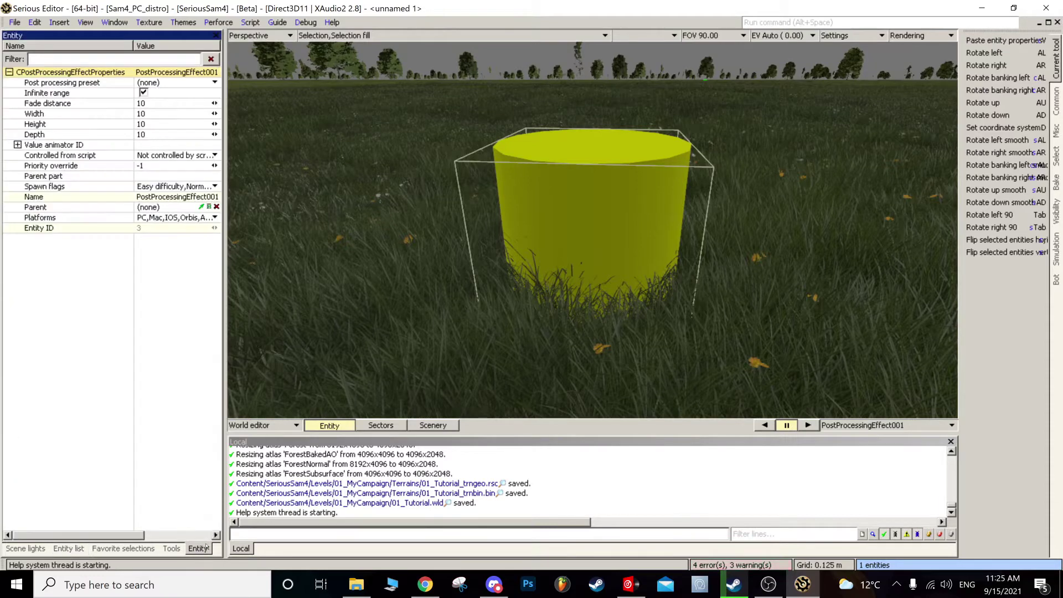
left_click(90, 83)
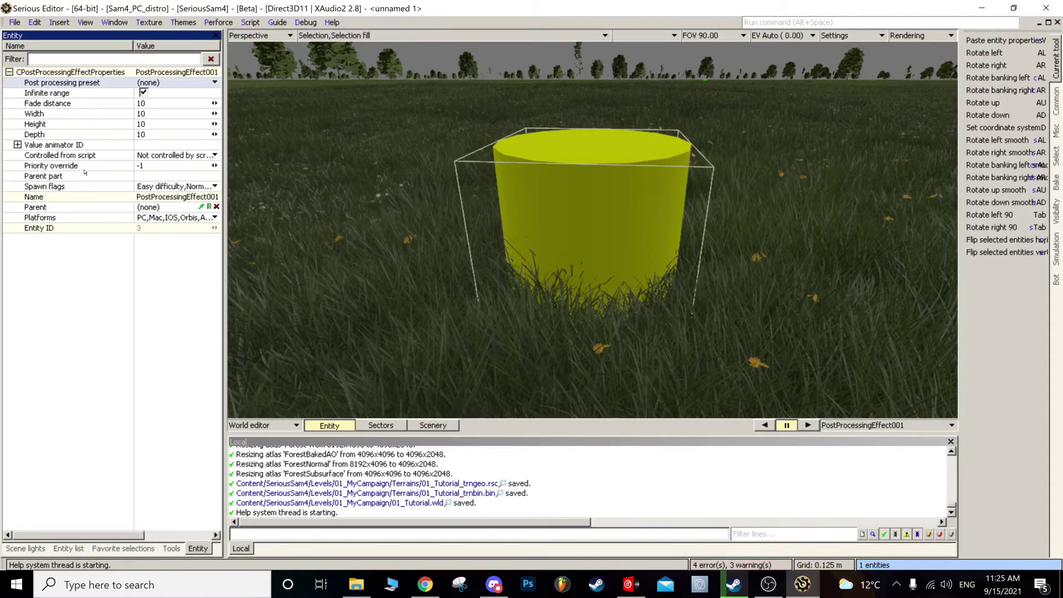
left_click(74, 96)
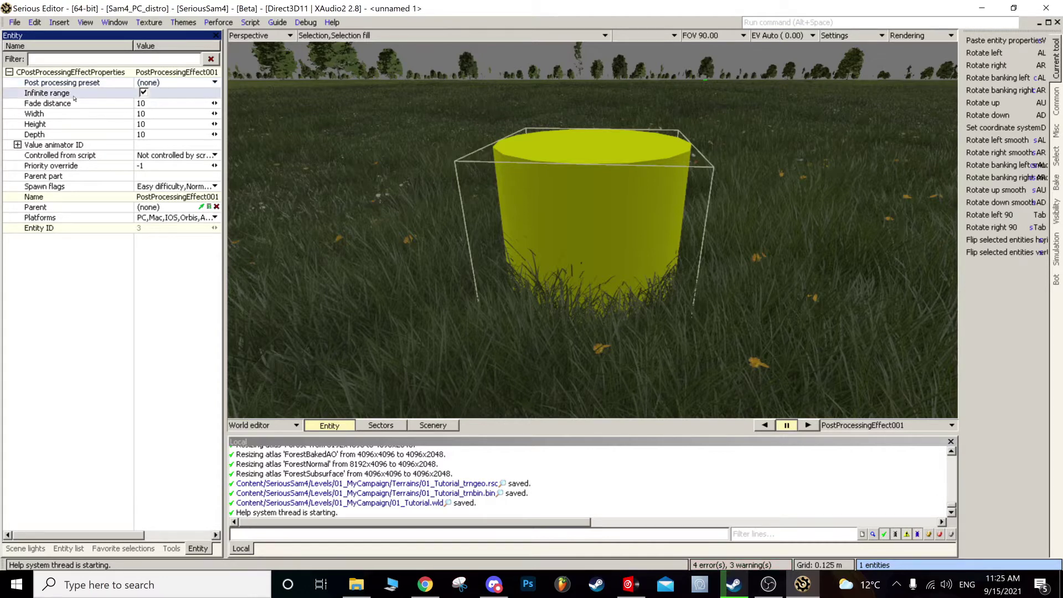
left_click(144, 93)
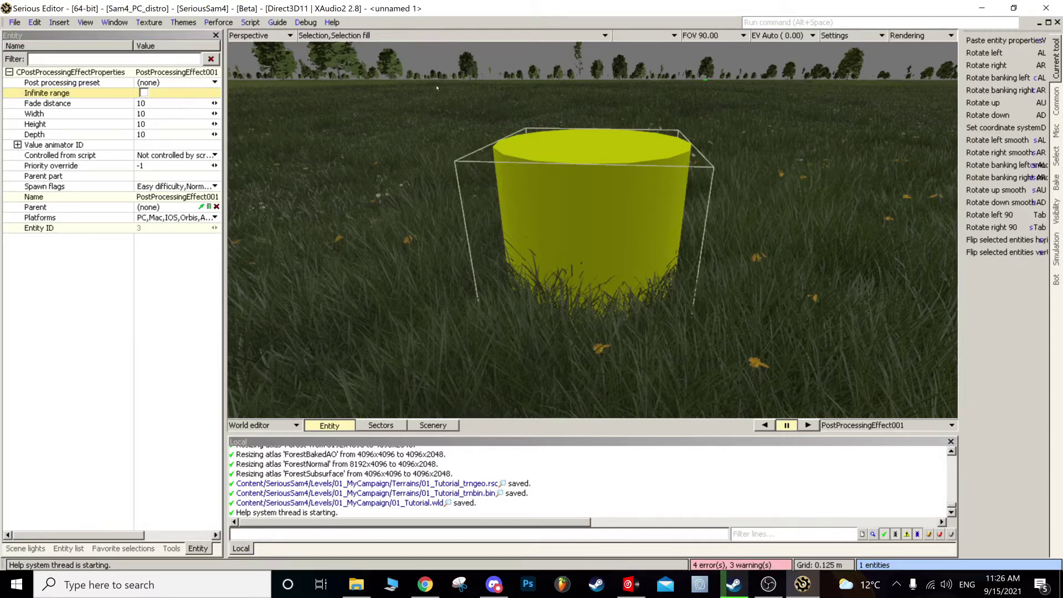
Step: Show the selection ranges in the viewport and inspect the post processing effect's range box from inside and outside
scroll(335, 49, "down", 5)
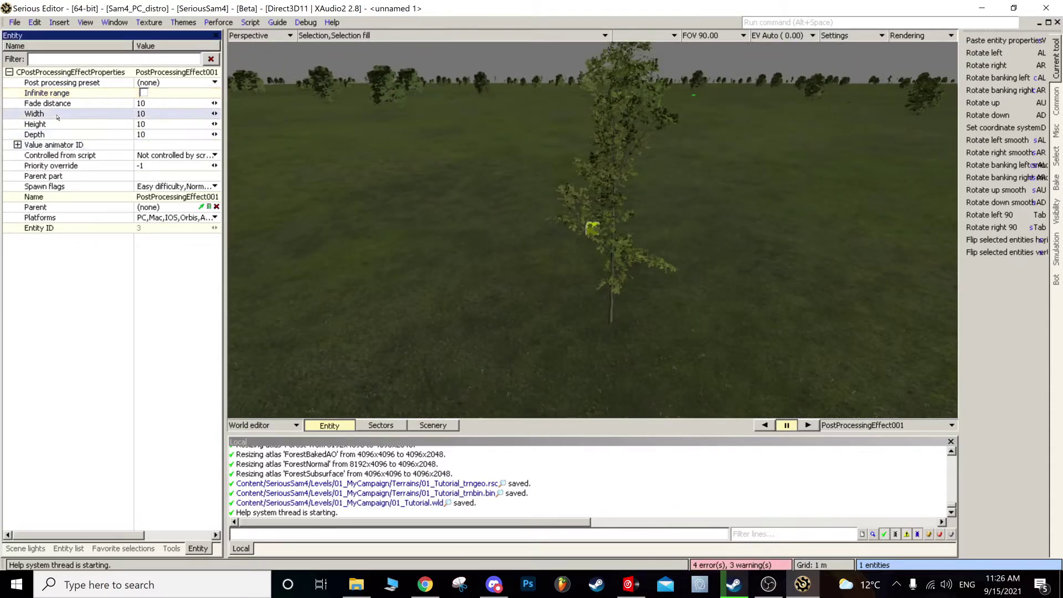
scroll(592, 230, "down", 3)
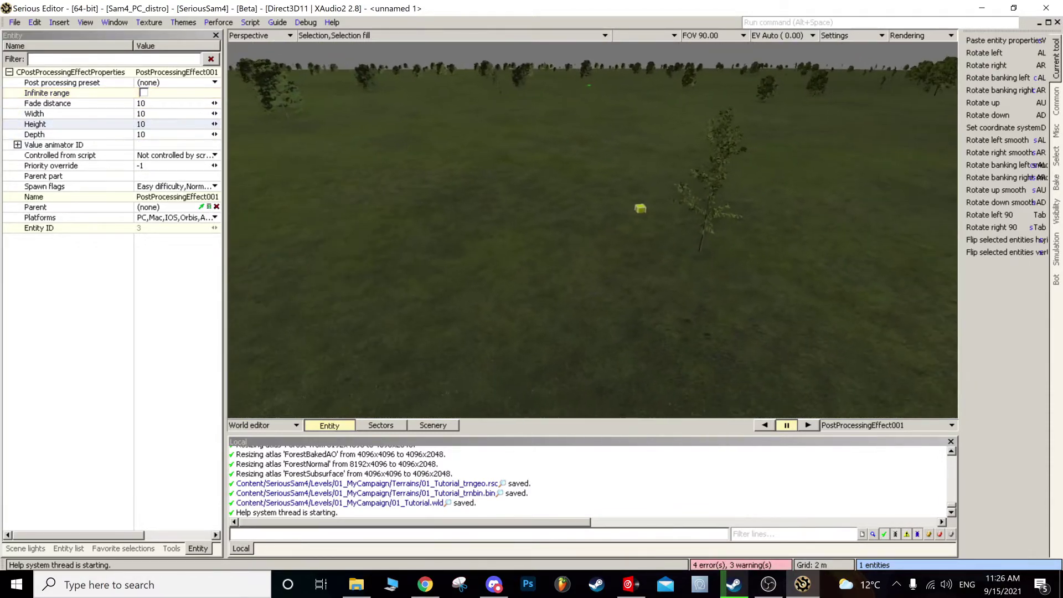
left_click(332, 38)
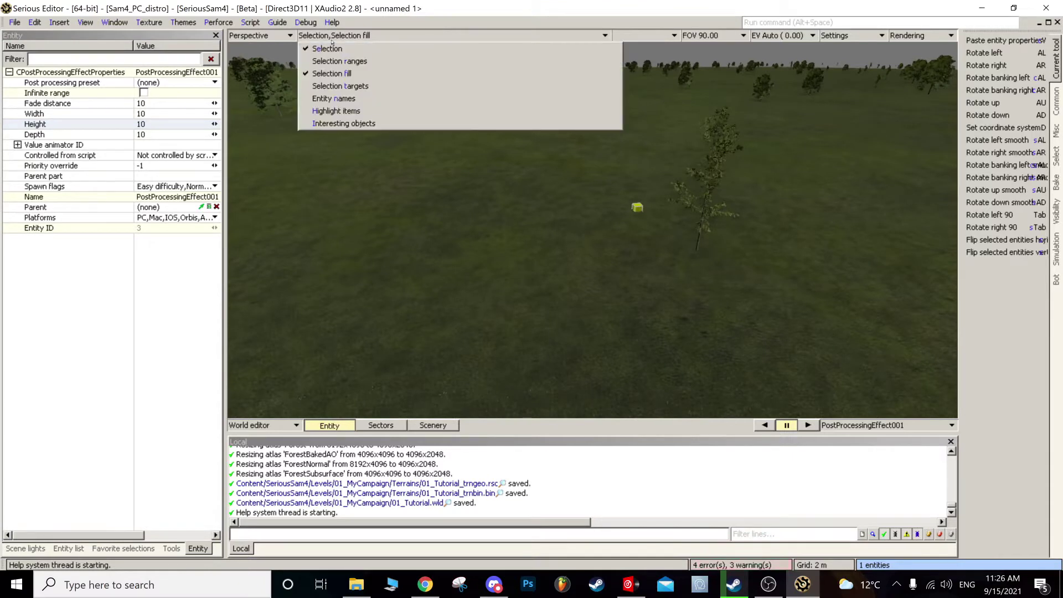
left_click(339, 61)
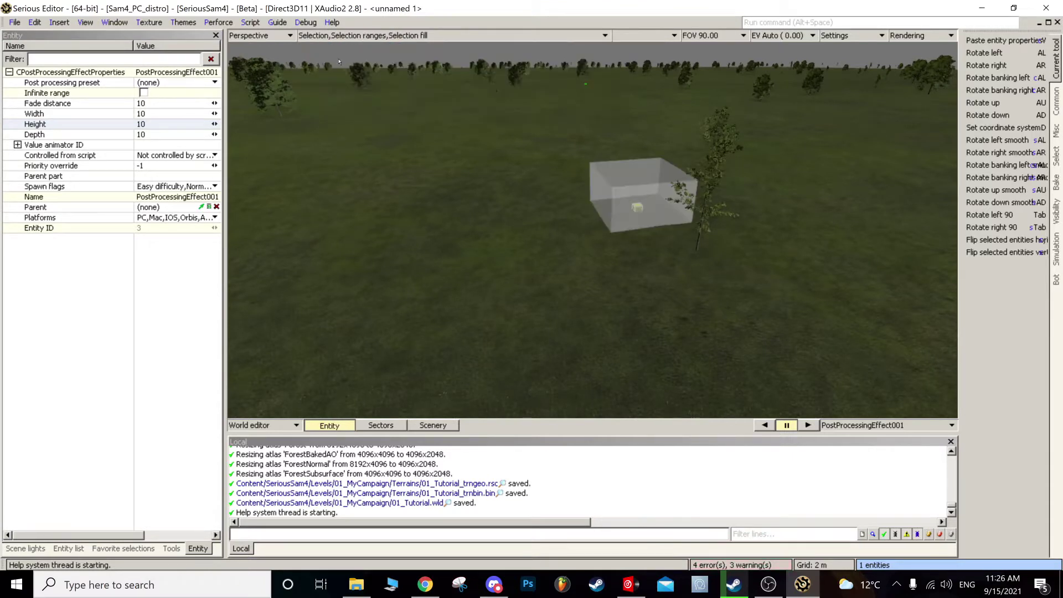
middle_click_drag(562, 230, 587, 205)
scroll(562, 230, "up", 6)
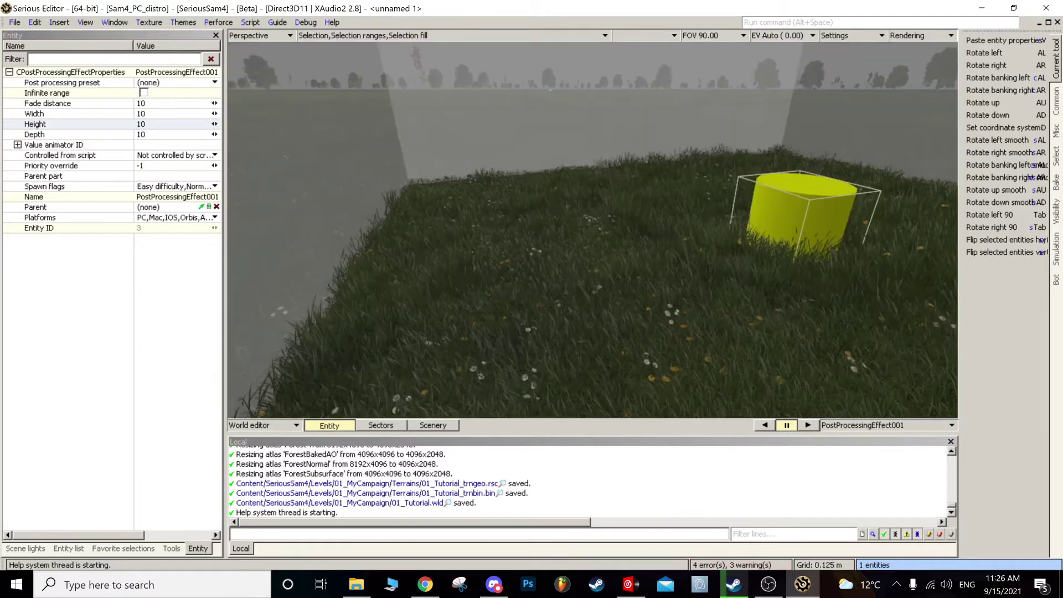
scroll(562, 230, "down", 3)
scroll(641, 192, "down", 3)
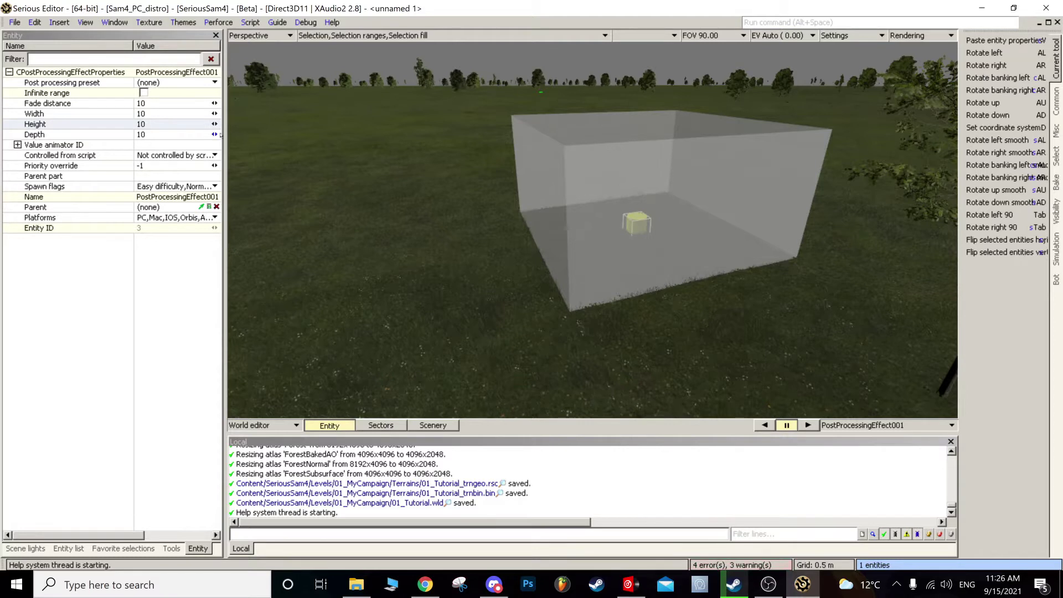
Step: Enlarge the effect's range box to width 16.9, height 13.4 and depth 23.3 and turn infinite range back on
left_click_drag(214, 134, 215, 110)
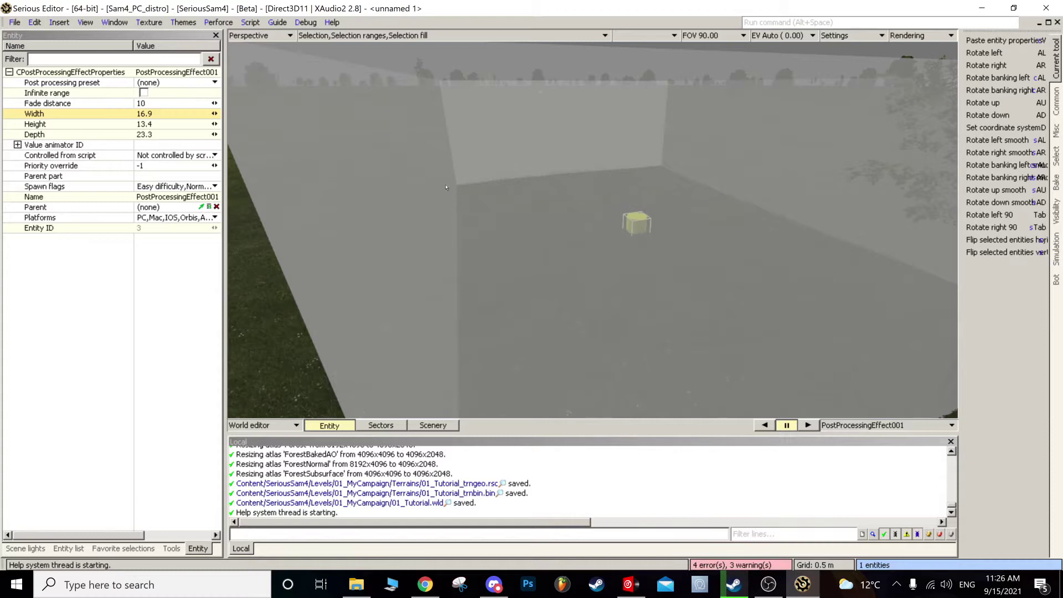
left_click(144, 93)
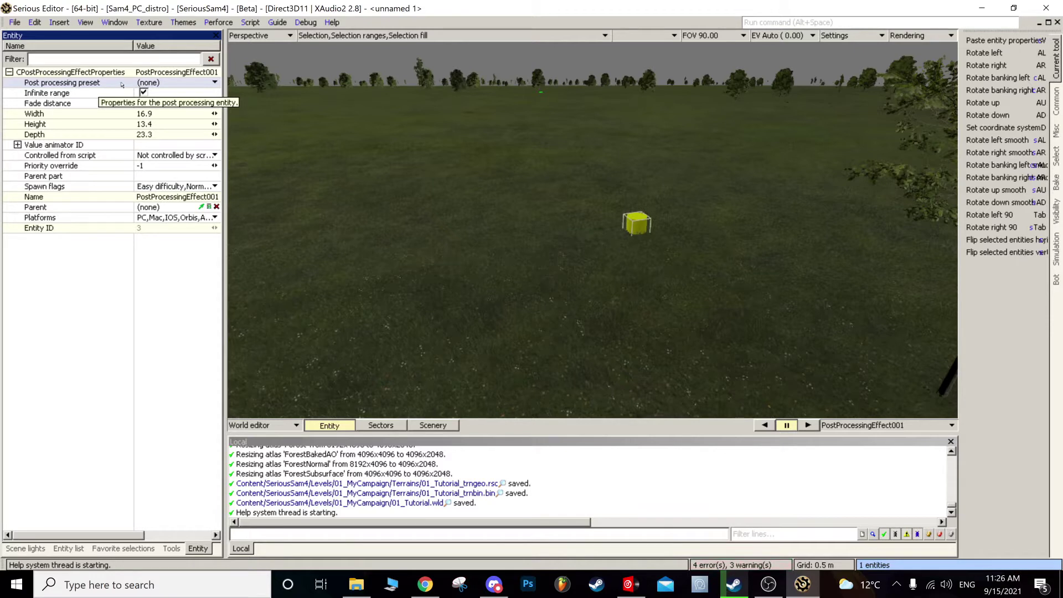
Step: Create a new CPostProcessingPreset for the effect, expand its parameters and hide the selection ranges
right_click(123, 84)
mouse_move(163, 93)
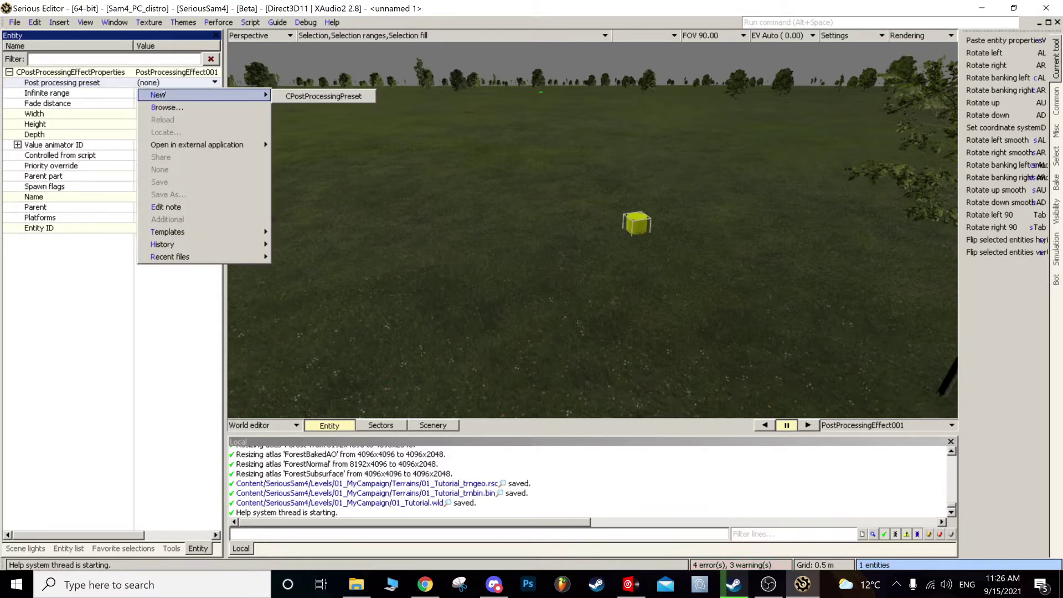
left_click(294, 97)
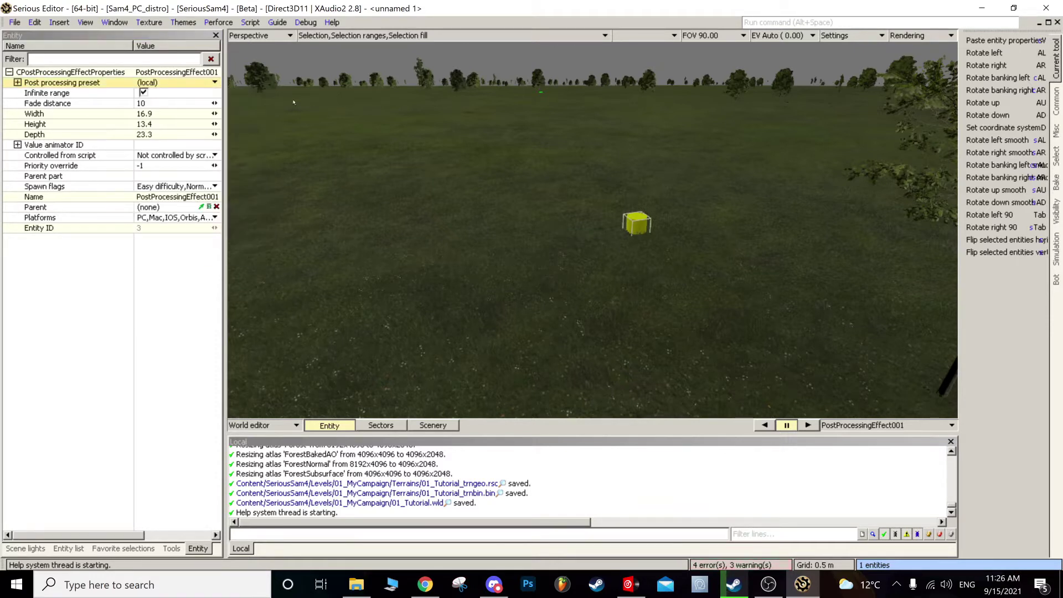
left_click(18, 83)
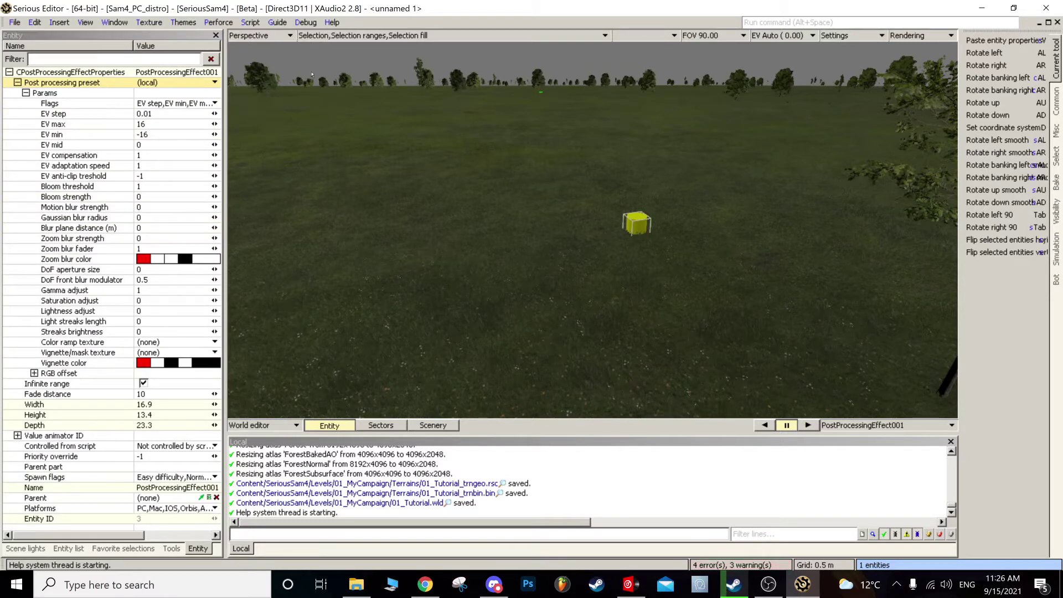
key("r")
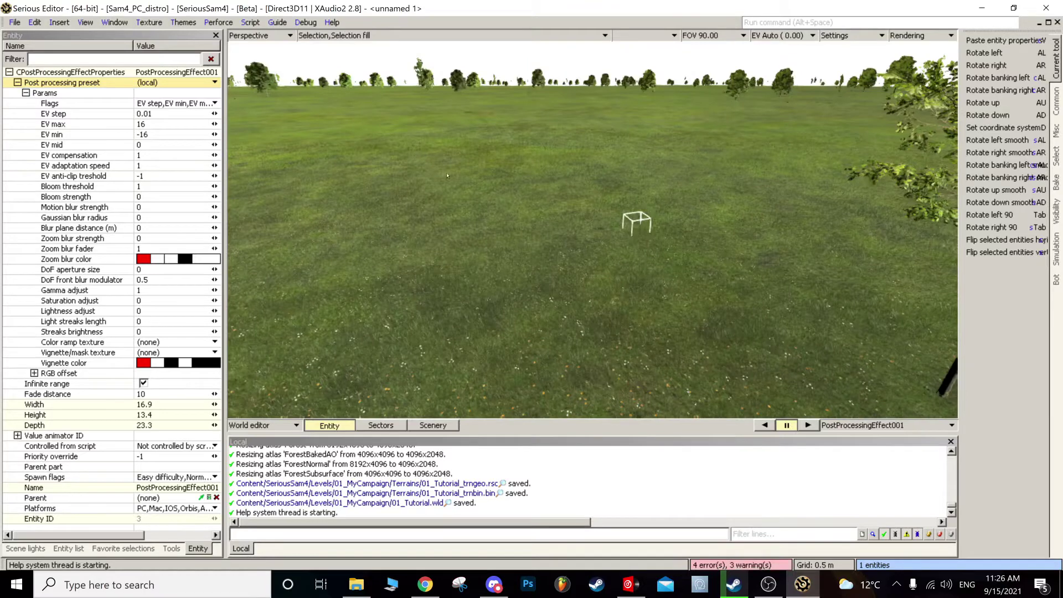
Step: Set EV max and EV min of the post processing preset to 0 and check the brightness of sky and ground
middle_click_drag(593, 230, 608, 123)
middle_click_drag(549, 248, 552, 233)
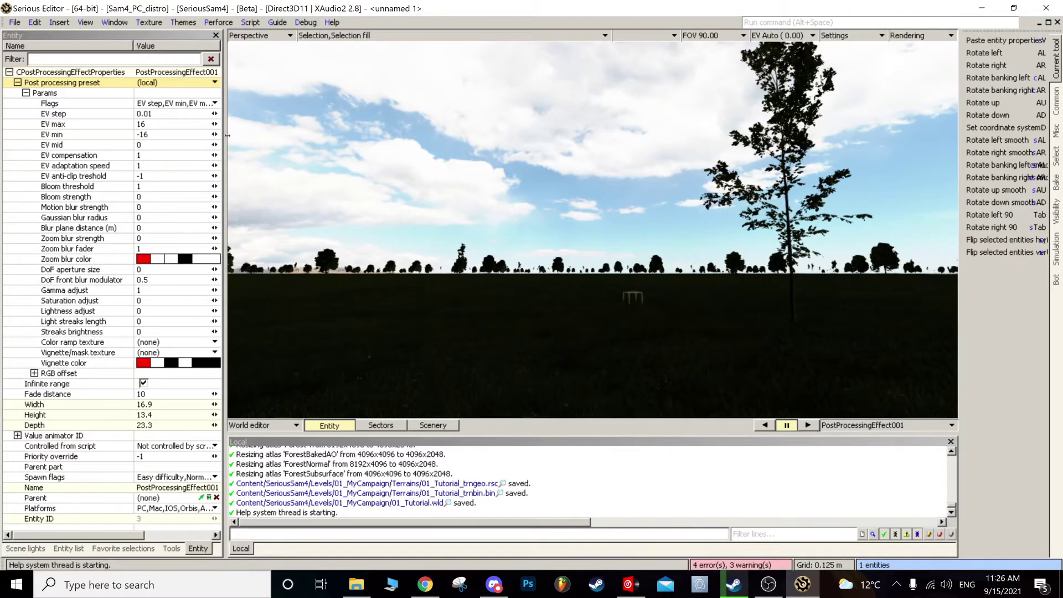
left_click(185, 133)
left_click_drag(185, 134, 136, 125)
type("00")
left_click(154, 135)
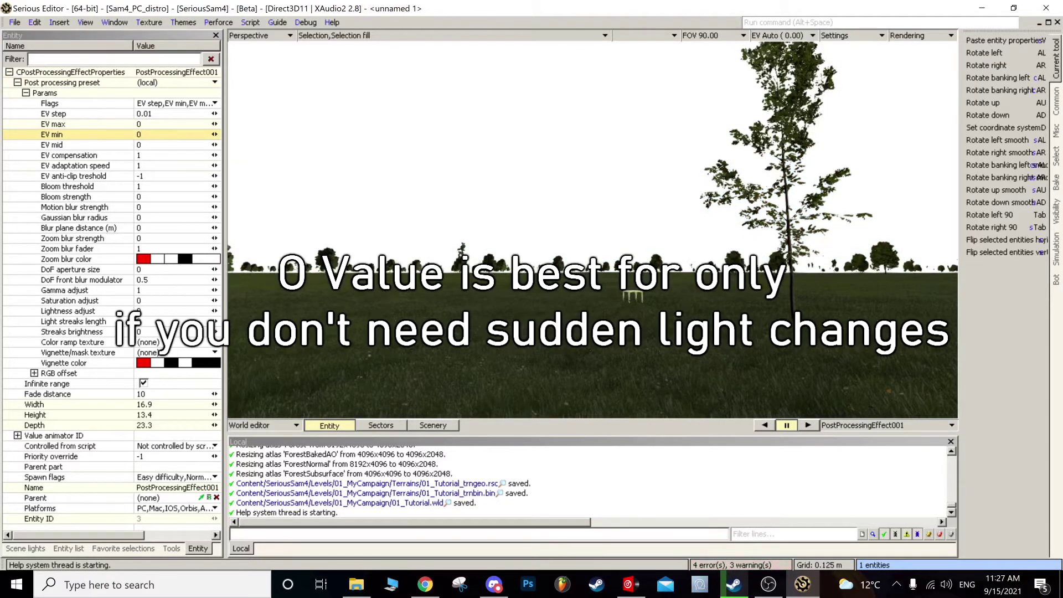
middle_click_drag(594, 230, 601, 188)
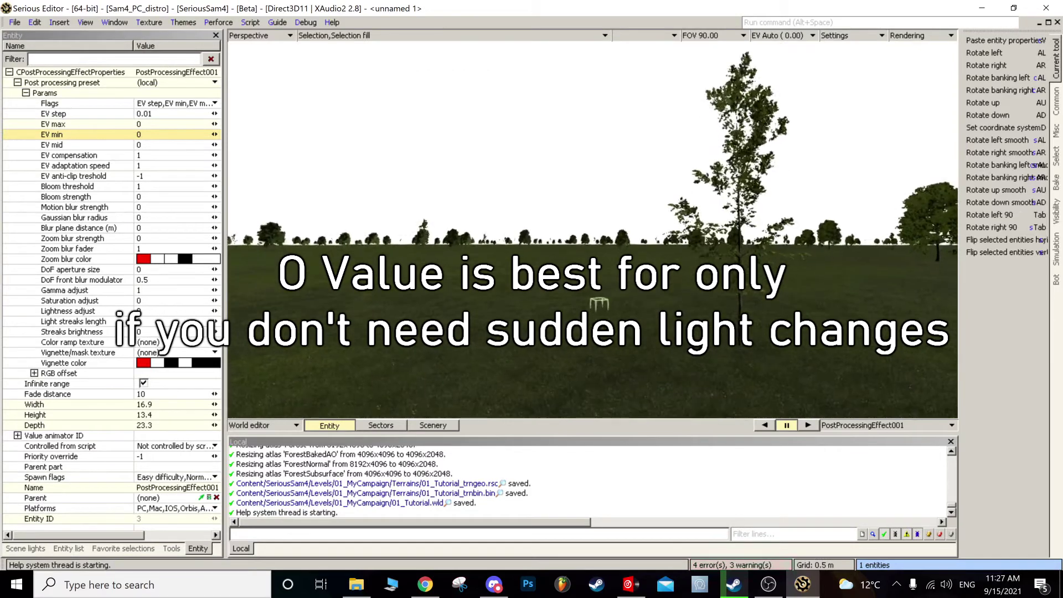
Step: Try EV max 0.122, EV min 15.7 and EV mid 3.39 in the preset and look at the scene's exposure
mouse_move(215, 124)
left_mouse_down()
mouse_move(257, 124)
mouse_move(219, 124)
mouse_move(217, 135)
mouse_move(233, 135)
mouse_move(217, 135)
mouse_move(221, 145)
left_mouse_up()
key("XF86AudioMute")
right_click_drag(533, 233, 524, 255)
key("XF86AudioMute")
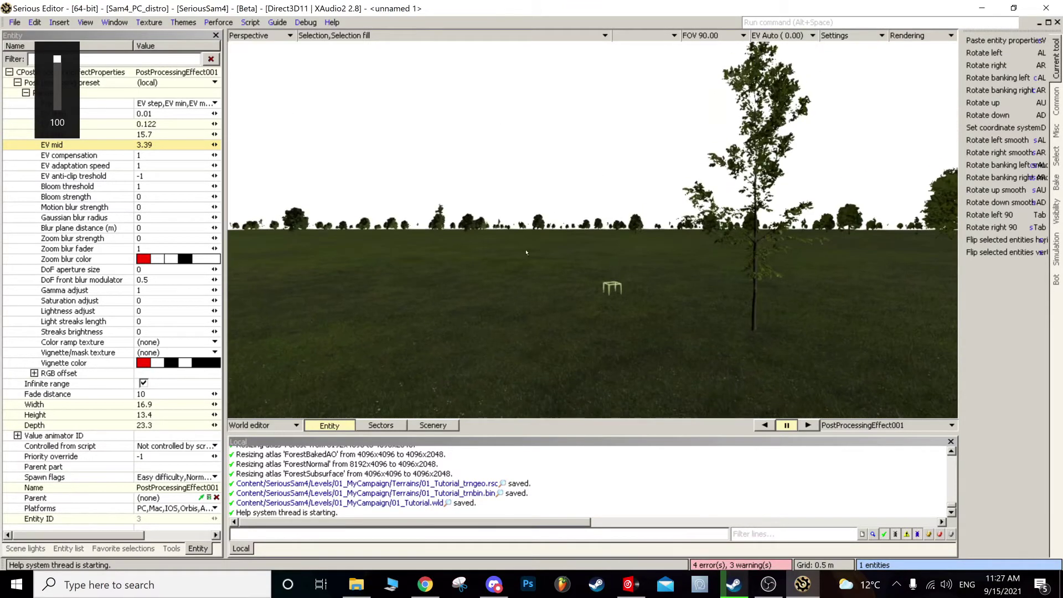
Step: Set EV step, EV max, EV min and EV mid of the post processing preset all to 1
left_click(215, 144)
left_click_drag(155, 145, 132, 114)
type("1111")
left_click(161, 134)
mouse_move(522, 283)
right_mouse_down()
mouse_move(524, 244)
mouse_move(524, 277)
right_mouse_up()
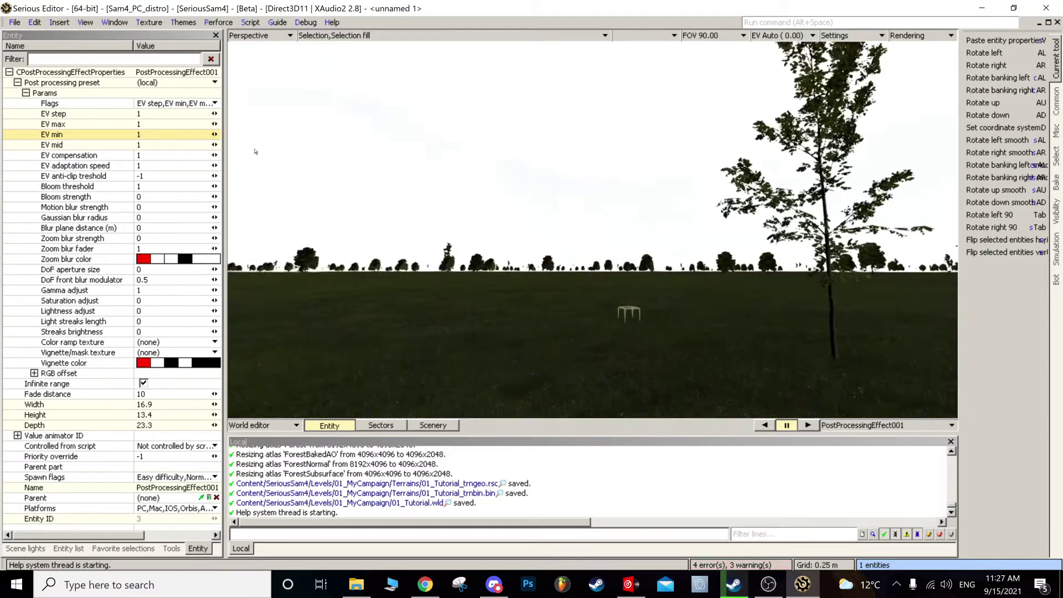
Step: Adjust the preset's EV max and EV step, check the exposure of the scene and clear the entity selection
left_click_drag(215, 125, 215, 116)
right_click_drag(523, 250, 531, 283)
left_click(674, 332)
right_click_drag(674, 332, 638, 312)
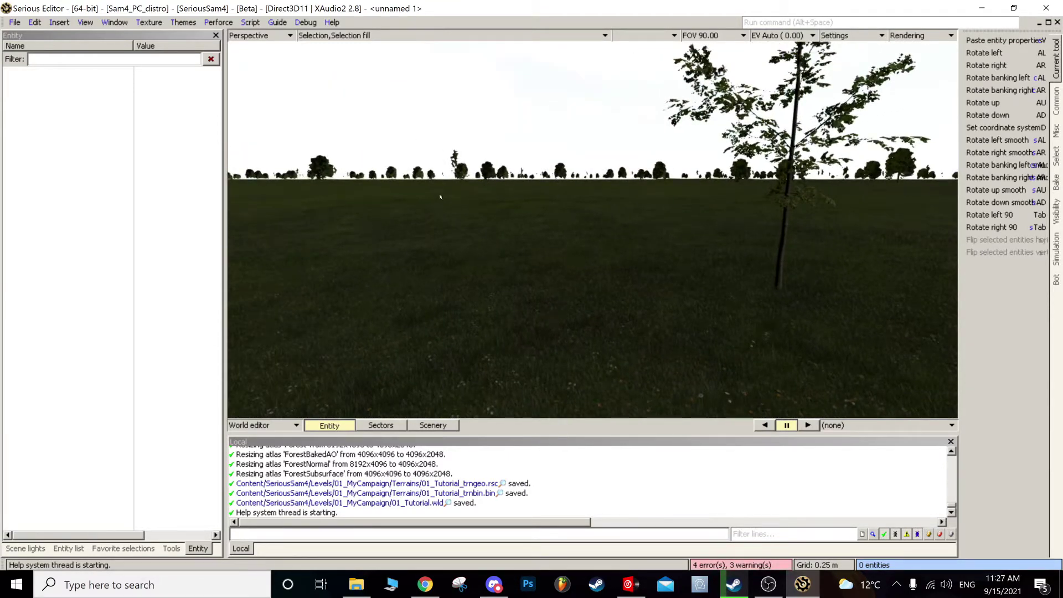
right_click_drag(550, 255, 571, 273)
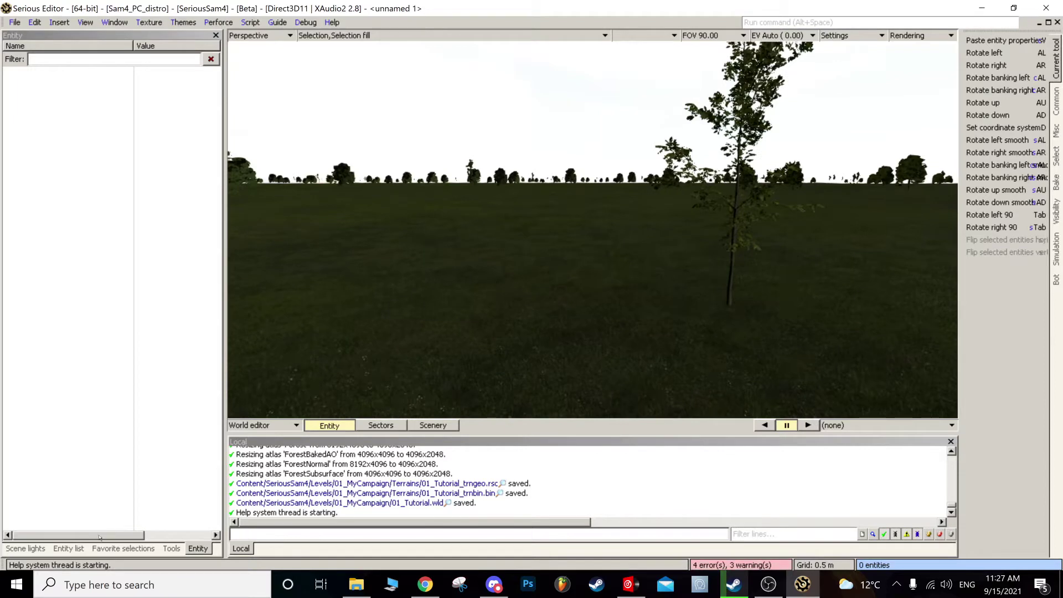
Step: Place a Distant light entity from the Lights category on the terrain near the tree and show its manipulator
left_click(74, 549)
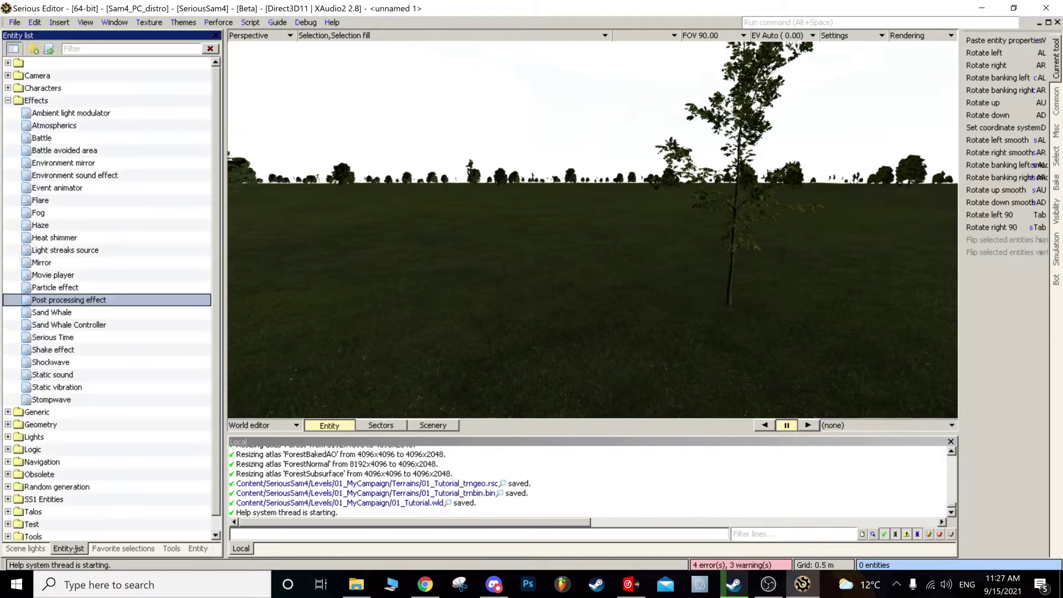
left_click(7, 102)
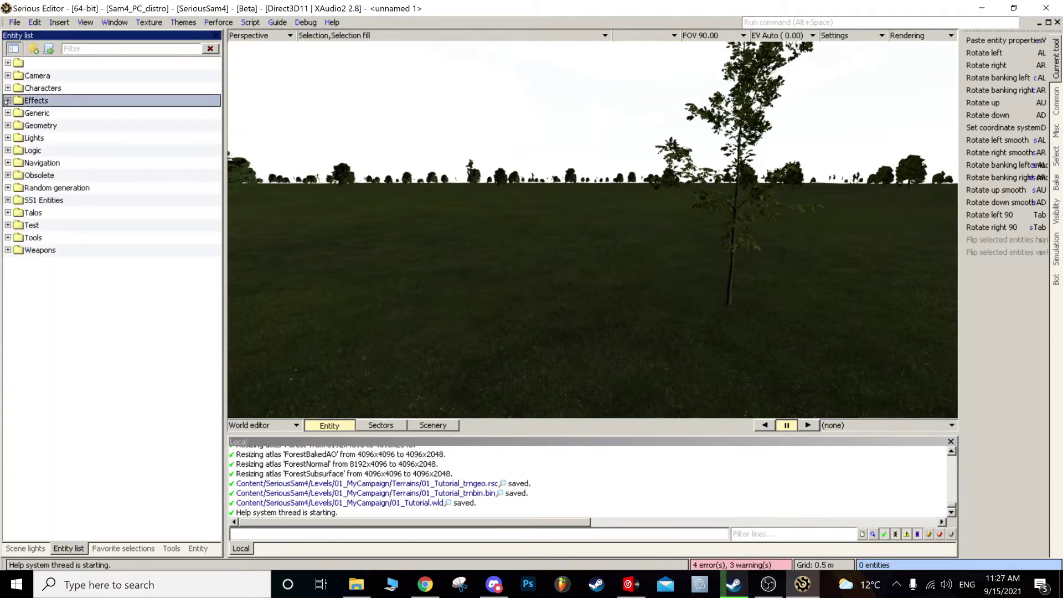
left_click(8, 137)
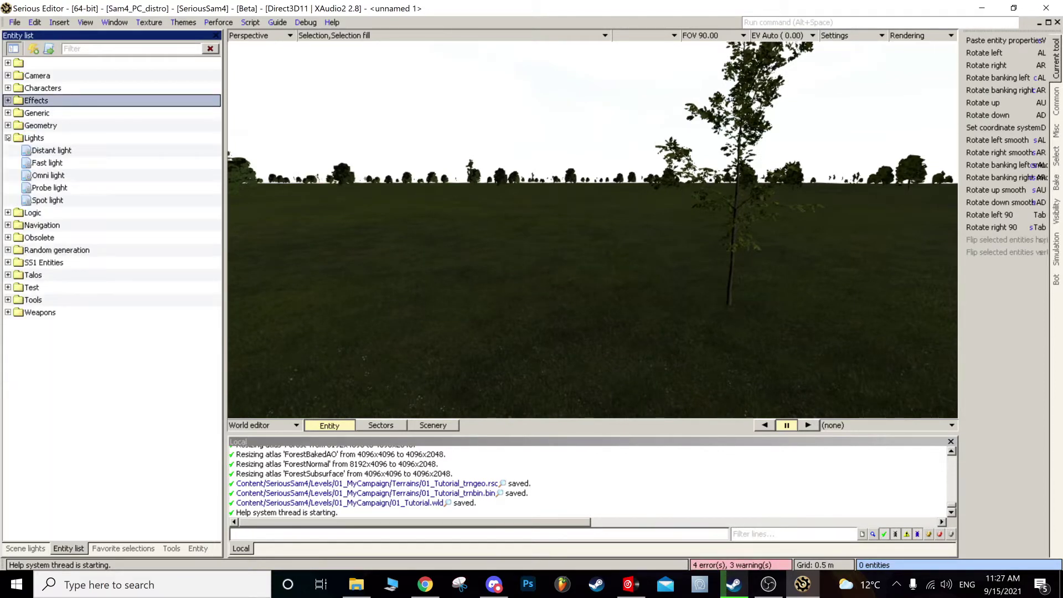
left_click(48, 152)
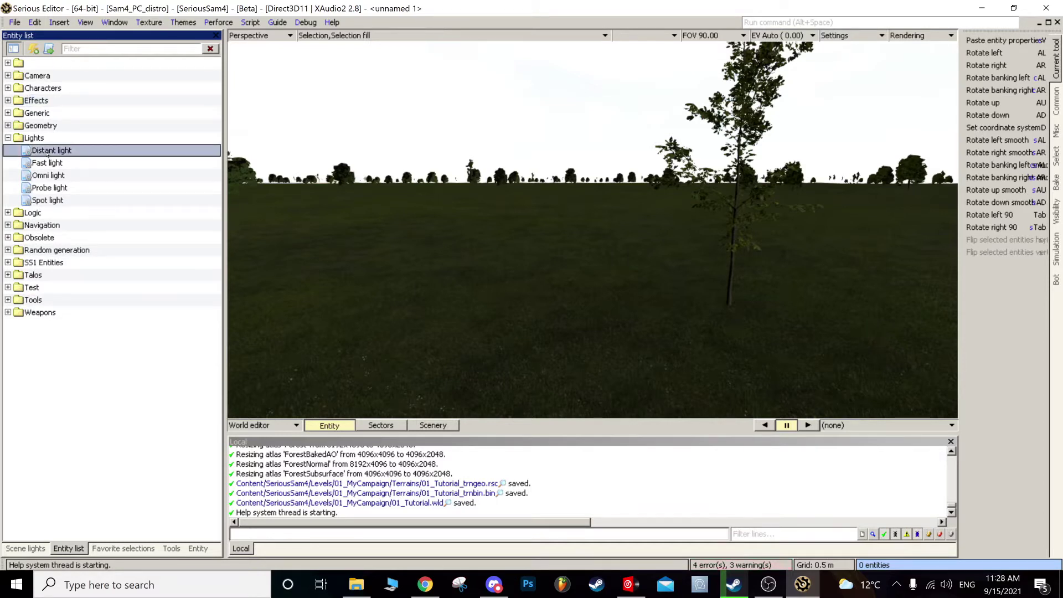
left_click_drag(34, 154, 549, 270)
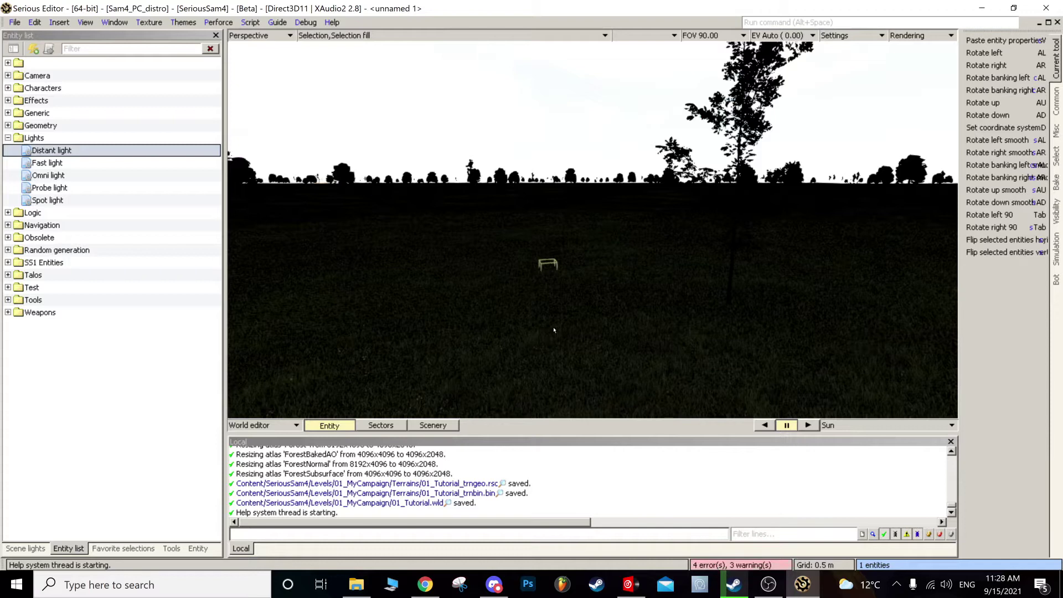
left_click(574, 342)
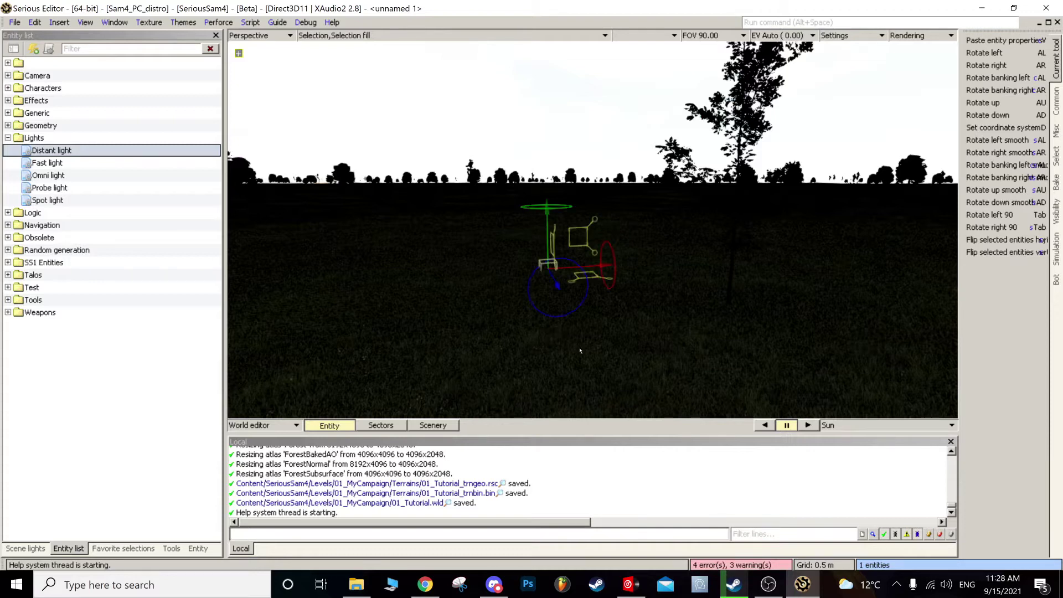
Step: Move the distant light up above the terrain with its manipulator
left_click(580, 351)
left_click_drag(579, 349, 570, 295)
left_click_drag(492, 291, 518, 302)
left_click(583, 215)
left_click_drag(583, 215, 546, 196)
left_click(543, 181)
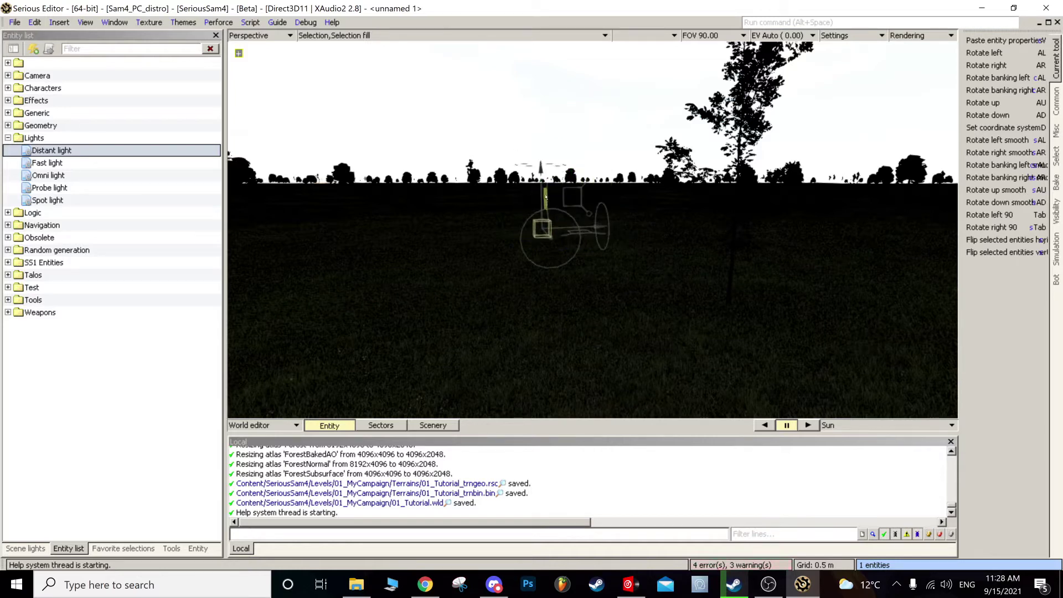
Step: View the world from the distant light and aim it down at the terrain from high above and far outside one corner
key("y")
key("y")
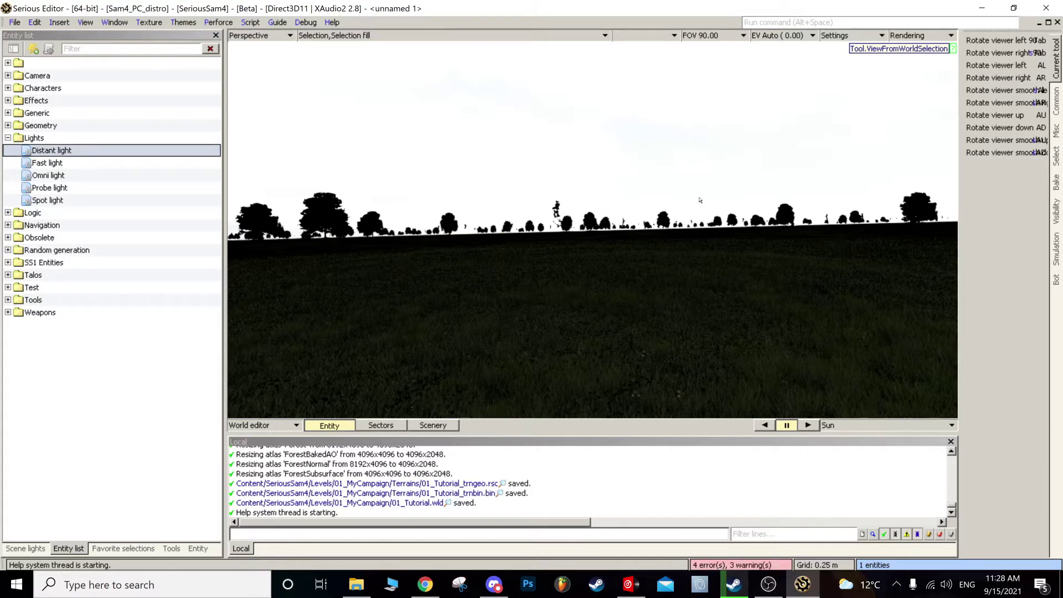
scroll(592, 230, "down", 12)
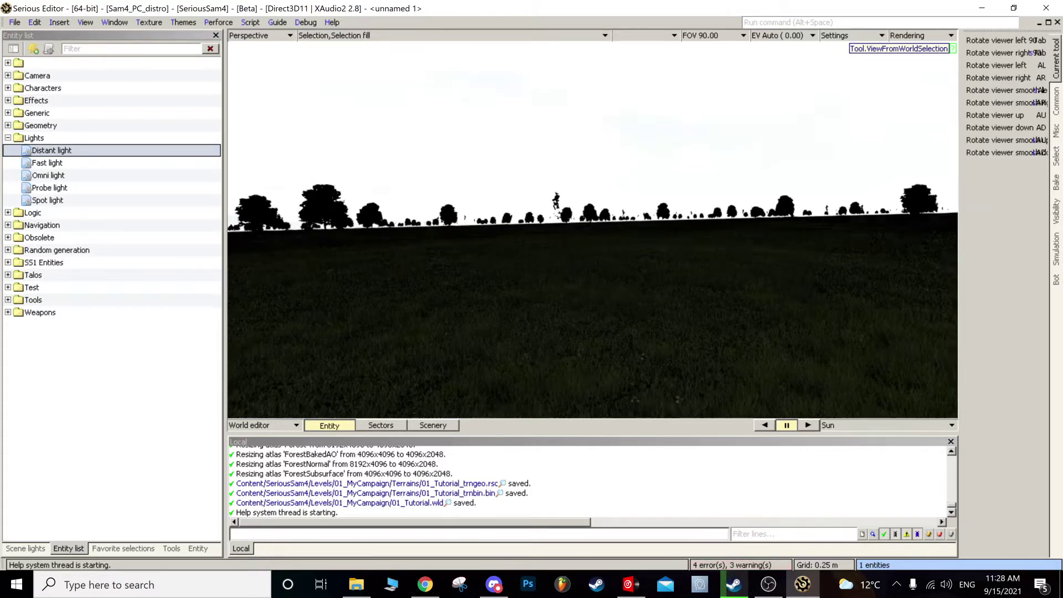
scroll(593, 230, "down", 2)
middle_click_drag(593, 230, 737, 274)
scroll(592, 230, "up", 2)
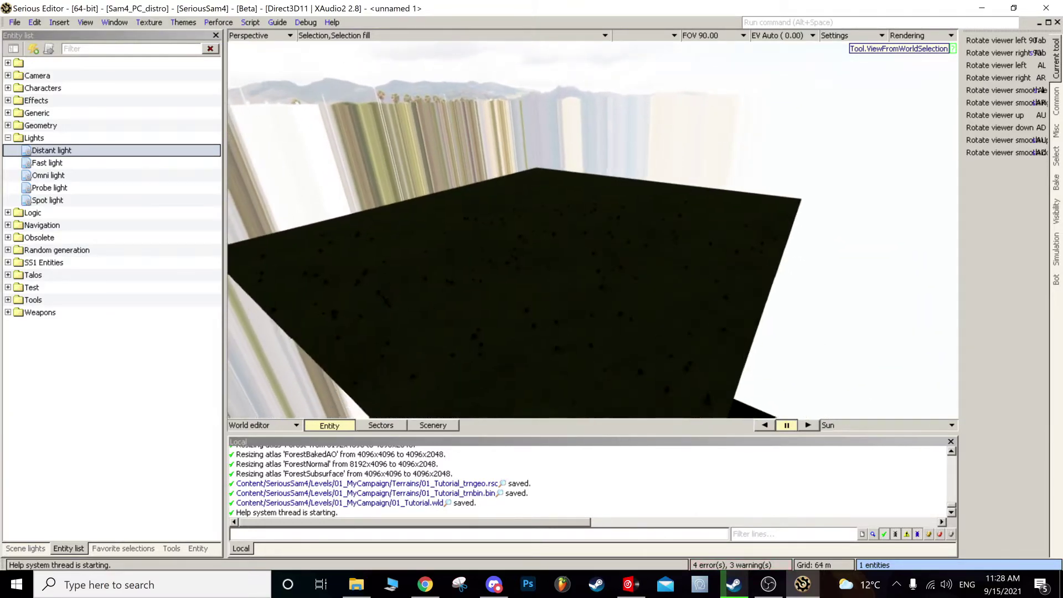
scroll(593, 230, "down", 3)
scroll(593, 230, "up", 2)
scroll(593, 230, "down", 3)
middle_click_drag(593, 229, 614, 252)
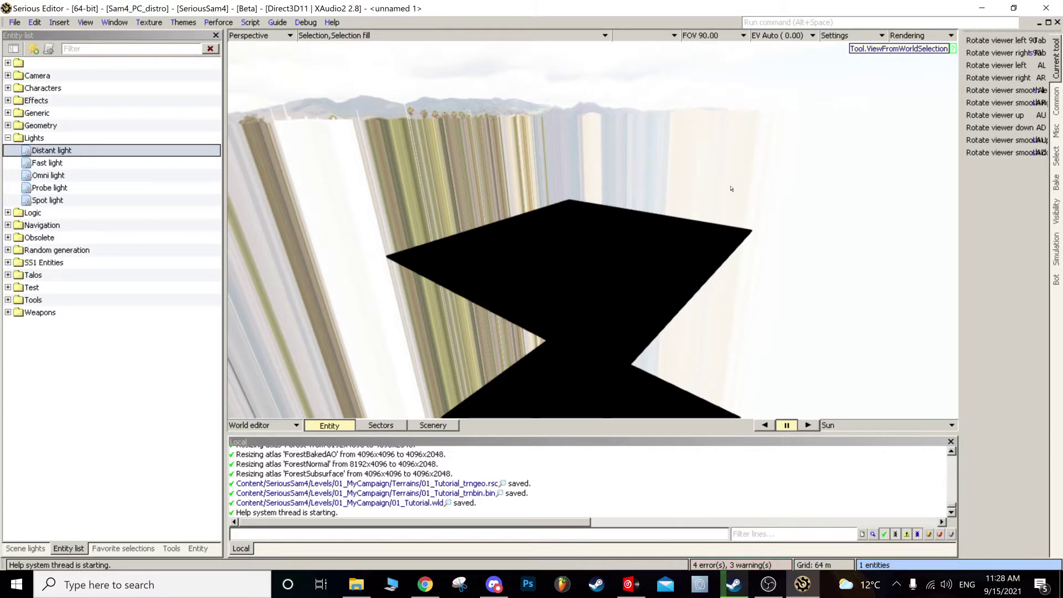
left_click(633, 284)
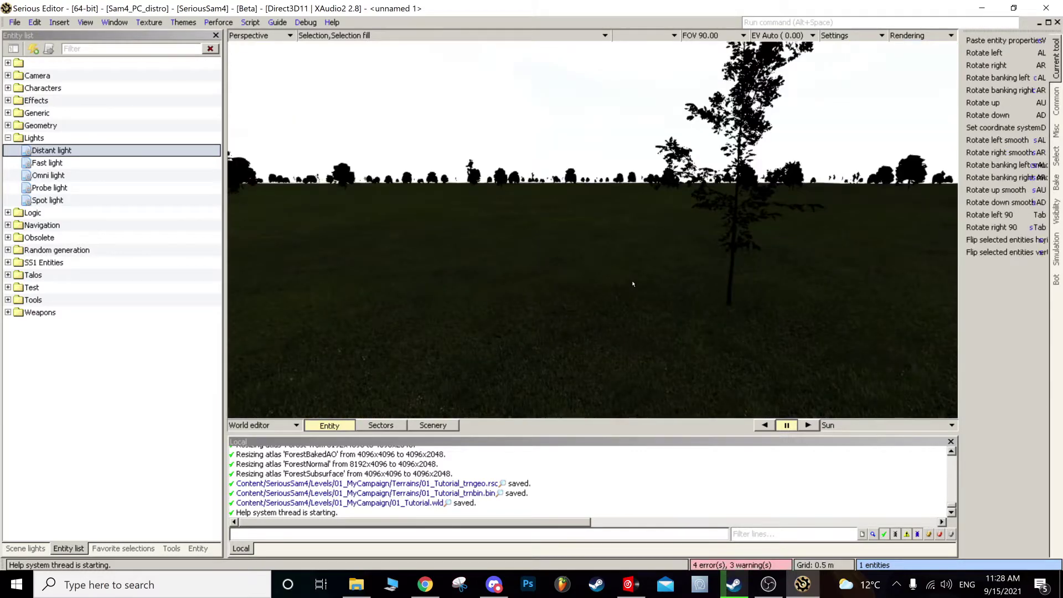
Step: Look at the trees from ground level, hide the sky background and center the view on the distant light
key("w")
right_click_drag(633, 284, 548, 233)
key("s")
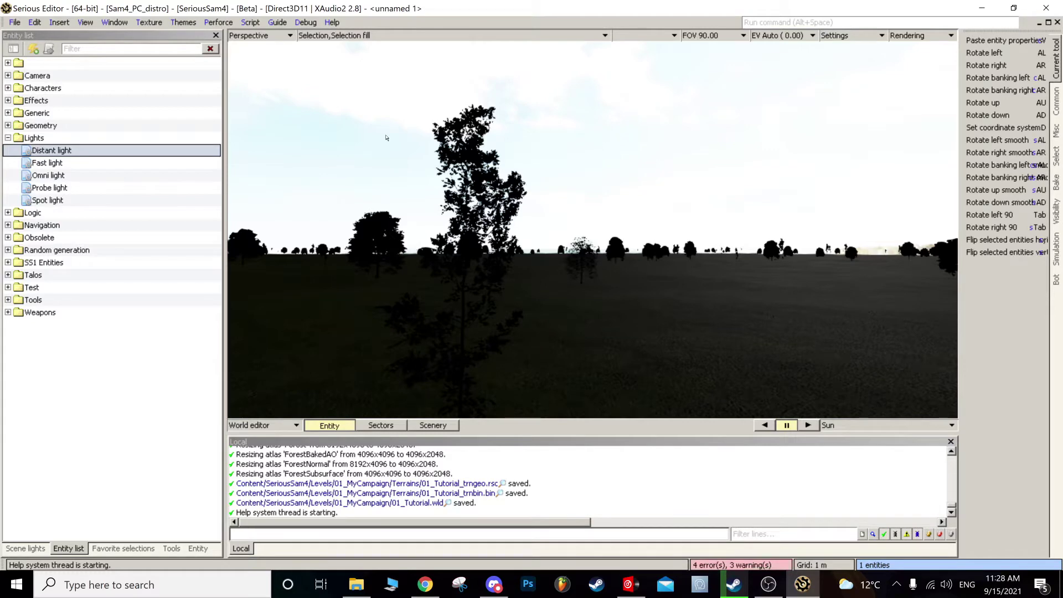
key("b")
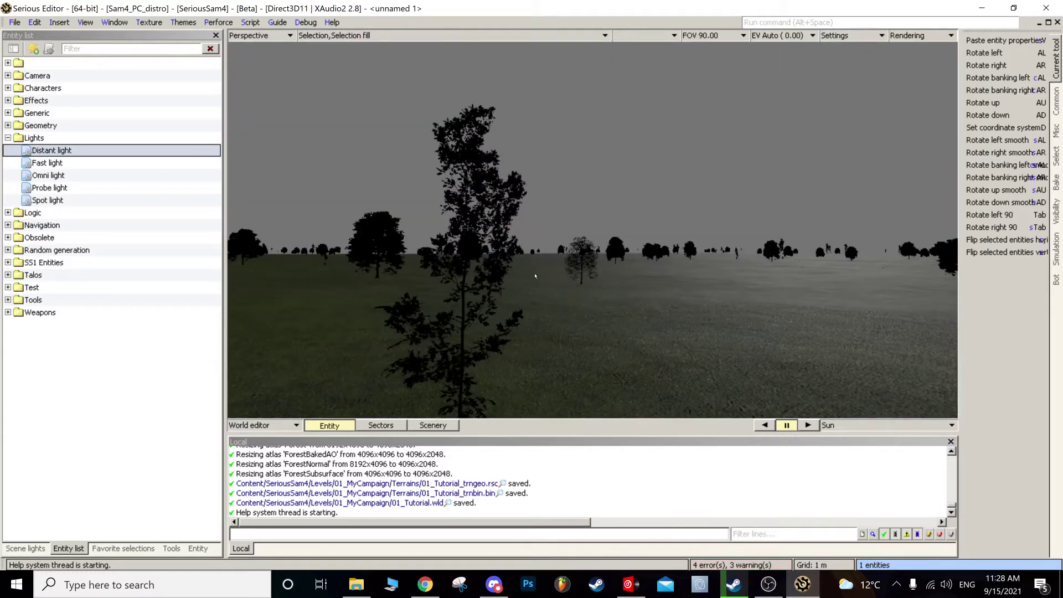
key("c")
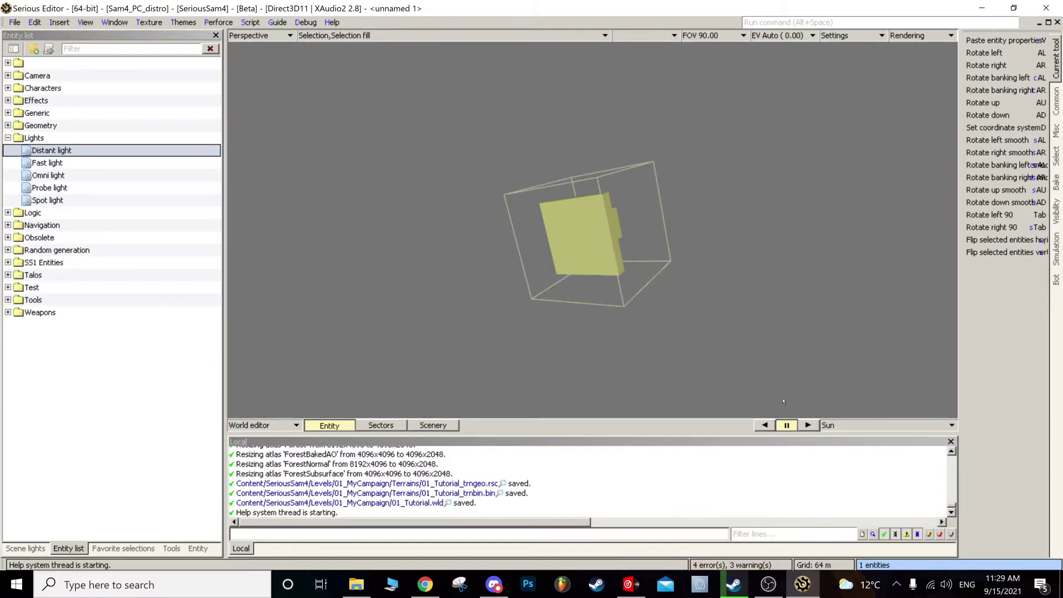
Step: Clear the selection, reselect the Sun distant light from the list of world entities and show its properties
left_click(645, 272)
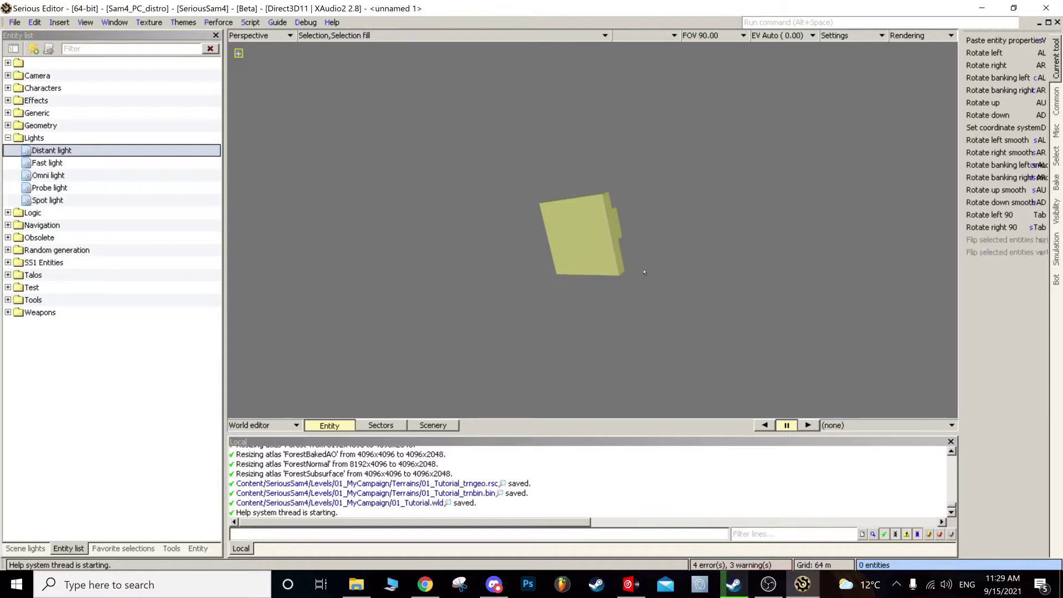
key("ctrl+f")
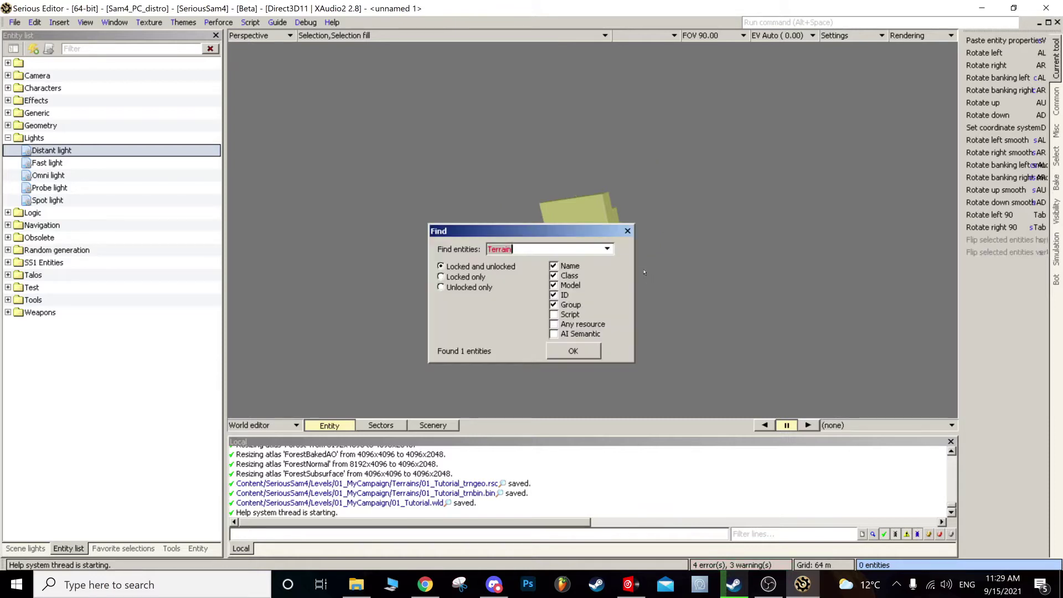
left_click(627, 231)
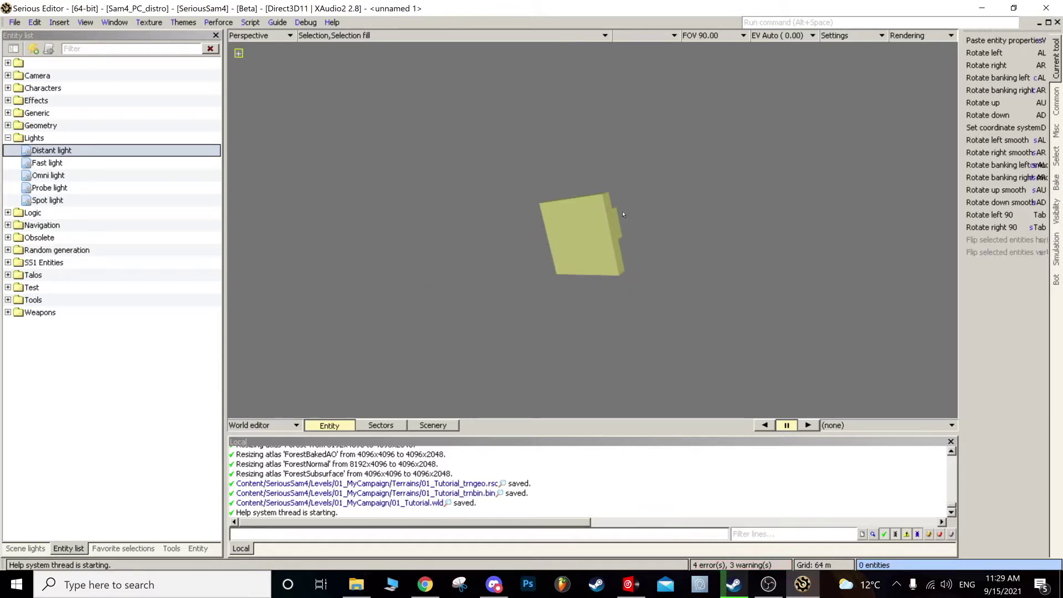
key("n")
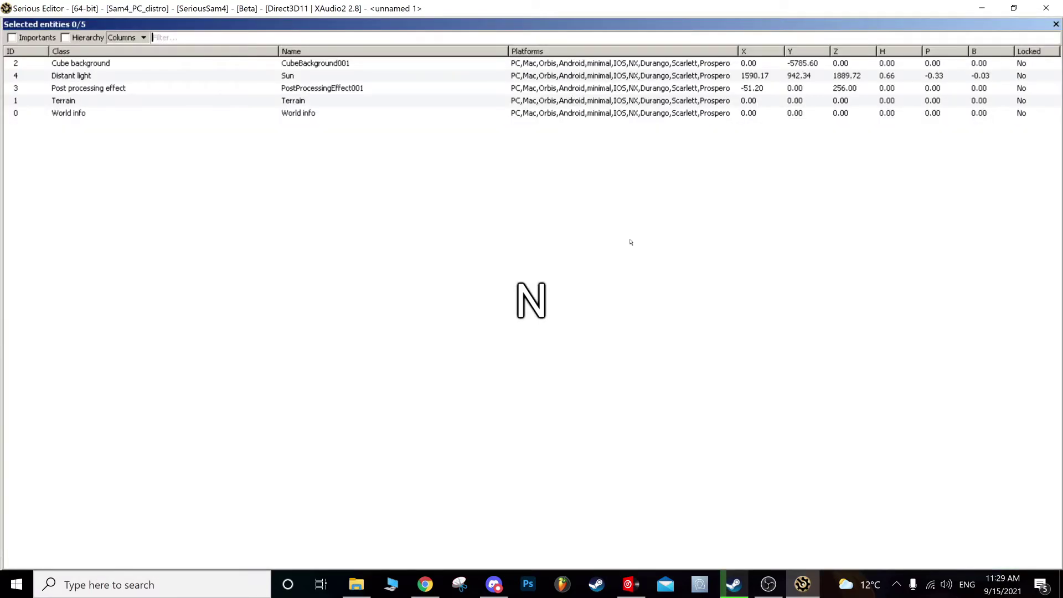
double_click(297, 79)
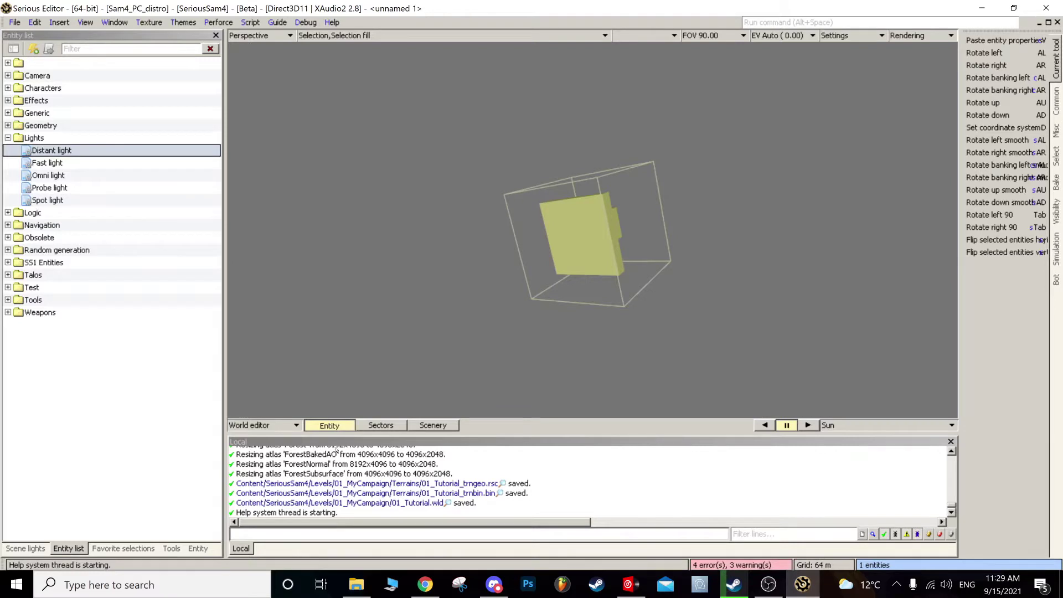
left_click(194, 547)
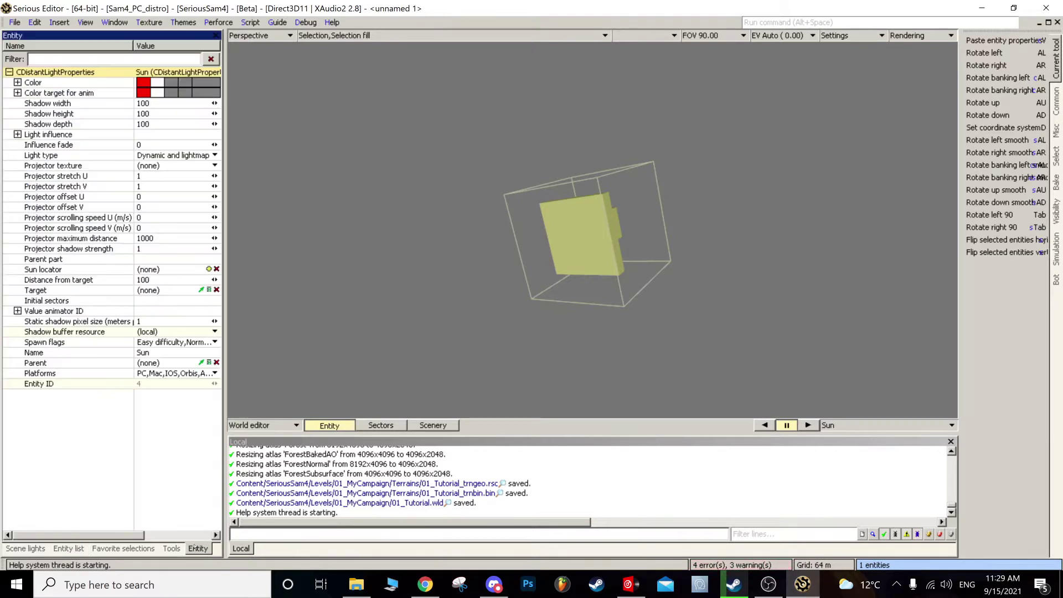
left_click(352, 104)
left_click(579, 235)
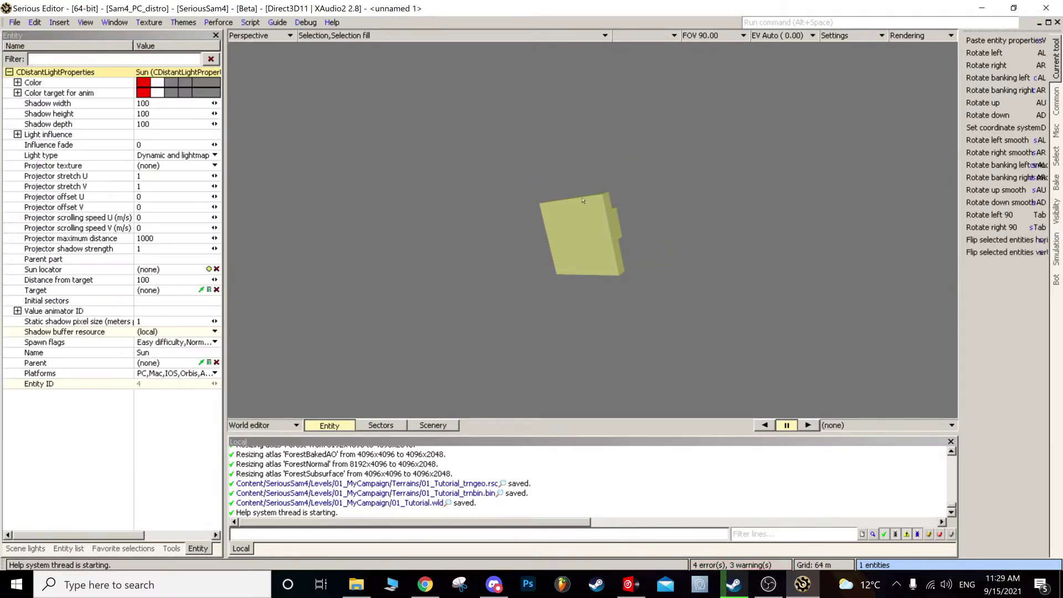
Step: Turn on the display of selection ranges and examine the Sun light's shadow box relative to the terrain
left_click(339, 36)
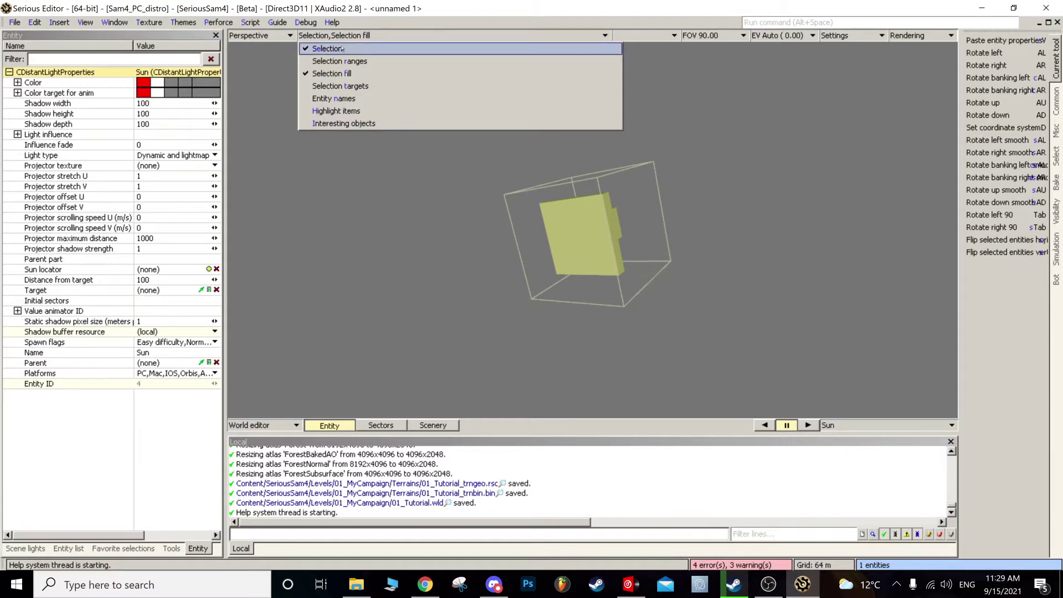
left_click(344, 61)
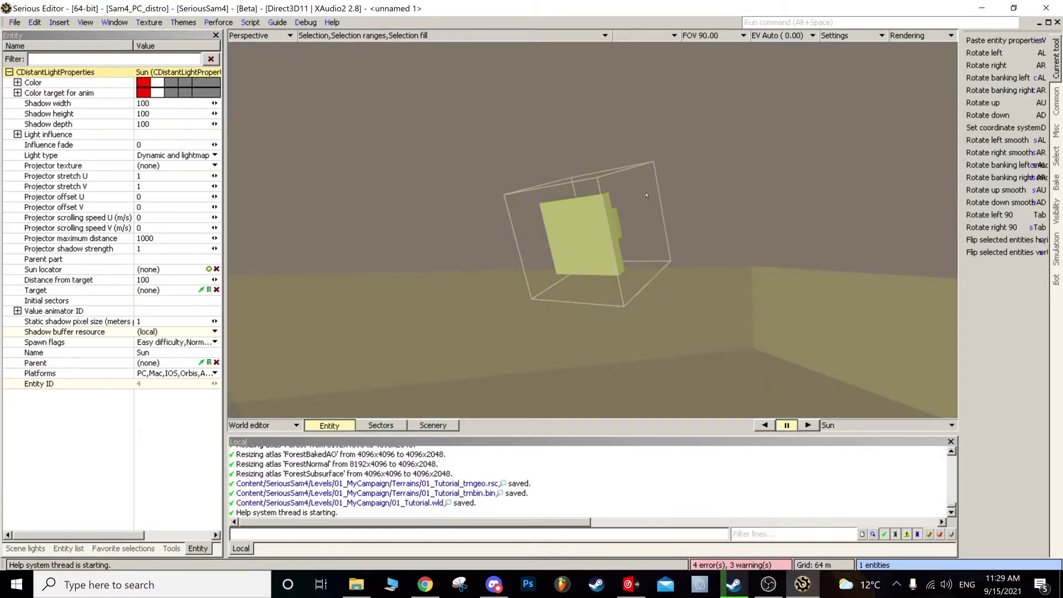
scroll(689, 222, "down", 10)
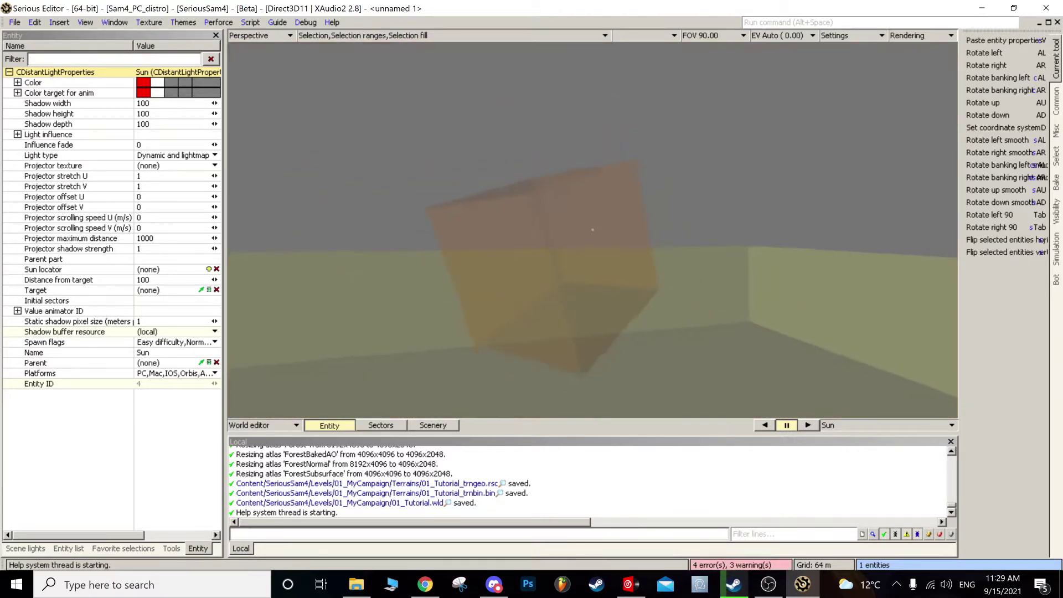
middle_click_drag(593, 230, 527, 199)
scroll(593, 230, "up", 8)
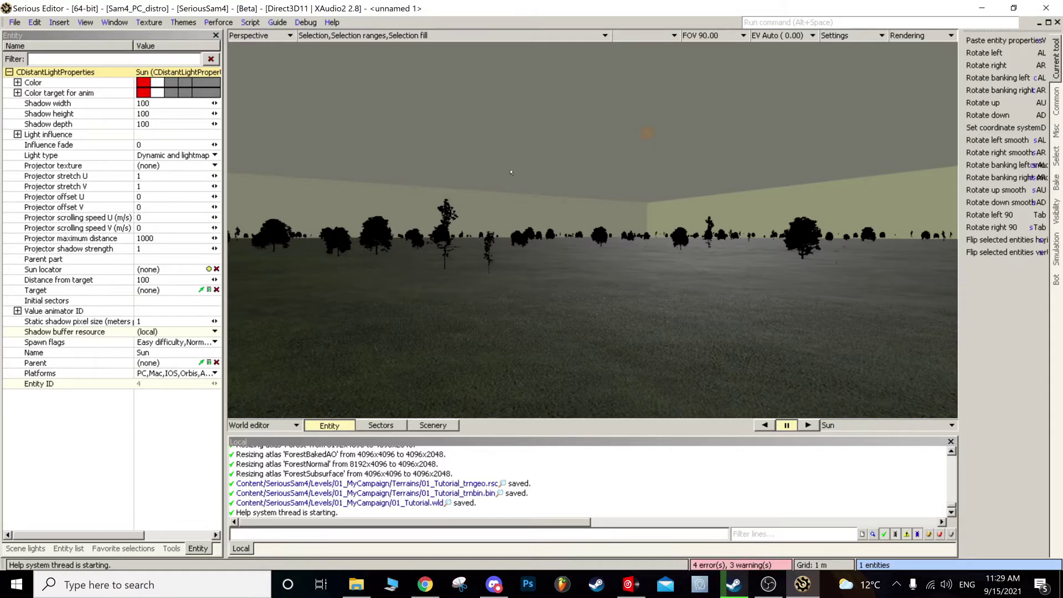
Step: Set the Sun light's Shadow width, Shadow height and Shadow depth all to 10000
left_click(170, 104)
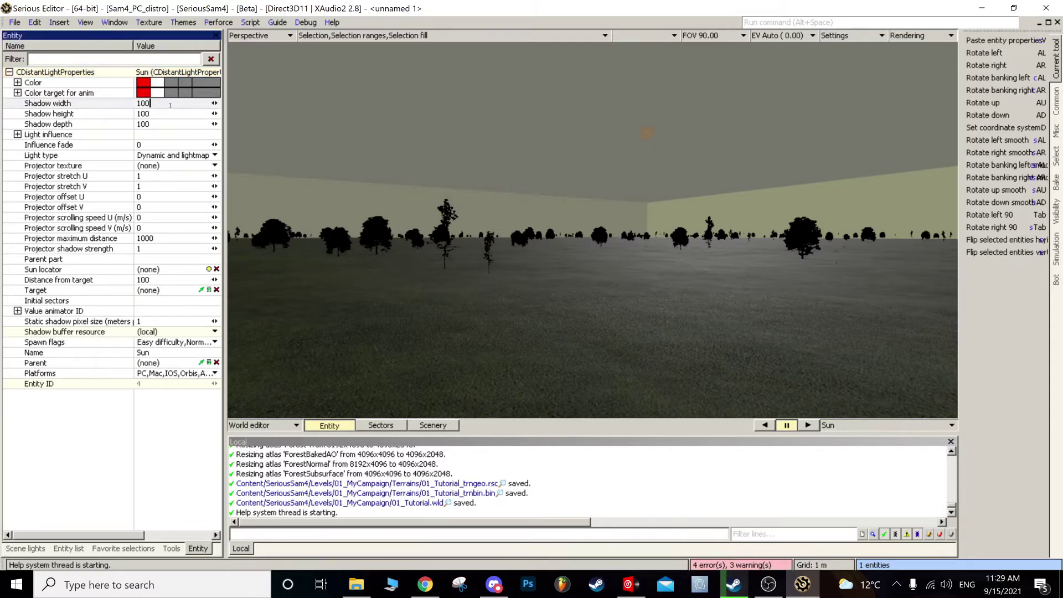
type("00")
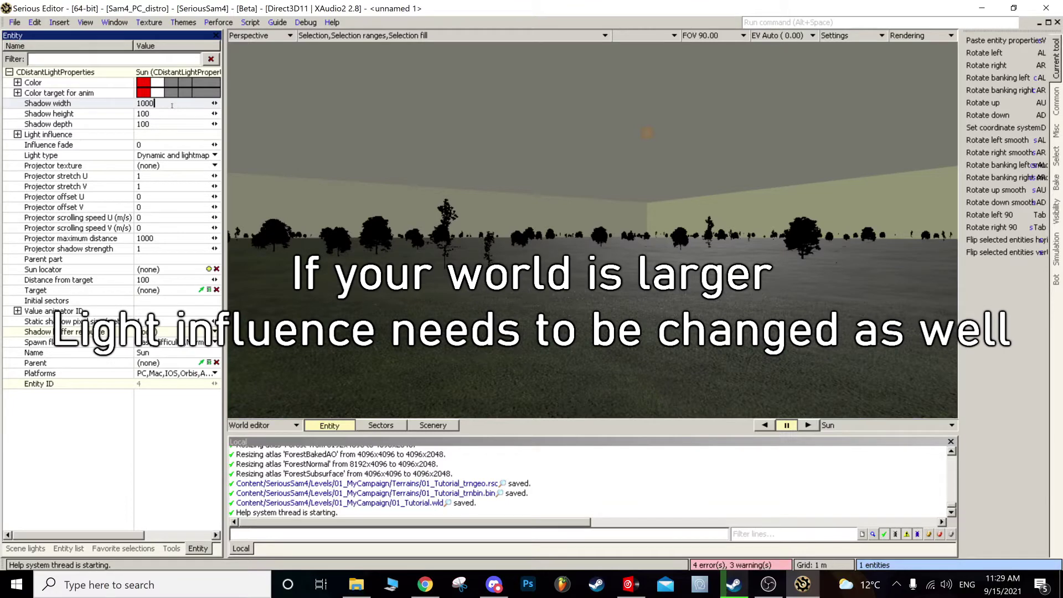
key("Return")
type("00")
key("Return")
left_click(173, 124)
type("00")
key("Return")
Step: Examine how the Sun light's enlarged shadow box covers the terrain, from far away and from ground level
scroll(409, 207, "down", 10)
middle_click_drag(409, 179, 437, 213)
middle_click_drag(593, 230, 601, 271)
scroll(593, 230, "down", 6)
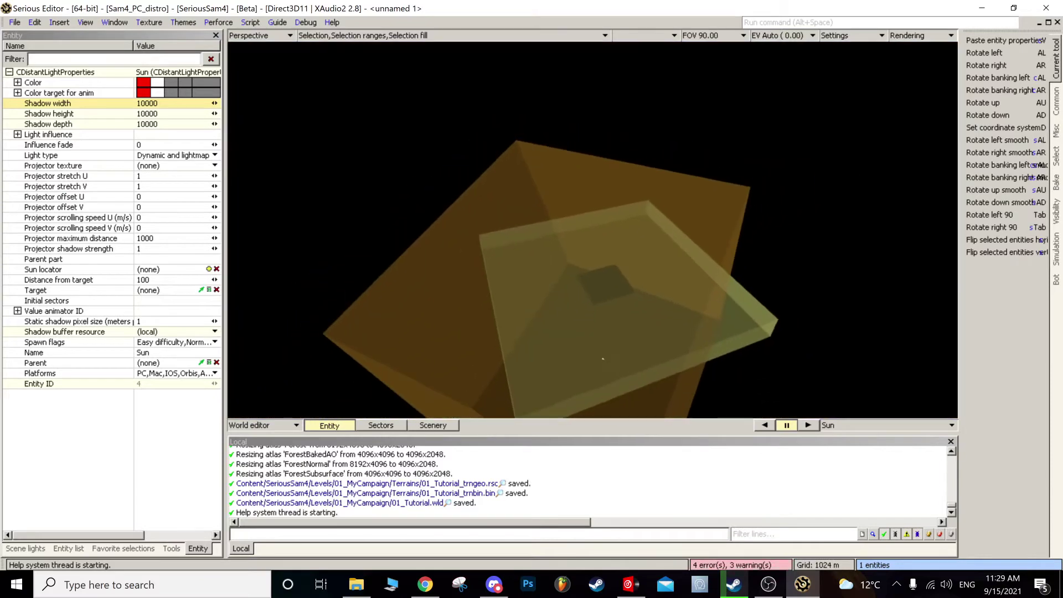
scroll(592, 230, "up", 4)
scroll(590, 340, "up", 8)
middle_click_drag(589, 339, 590, 294)
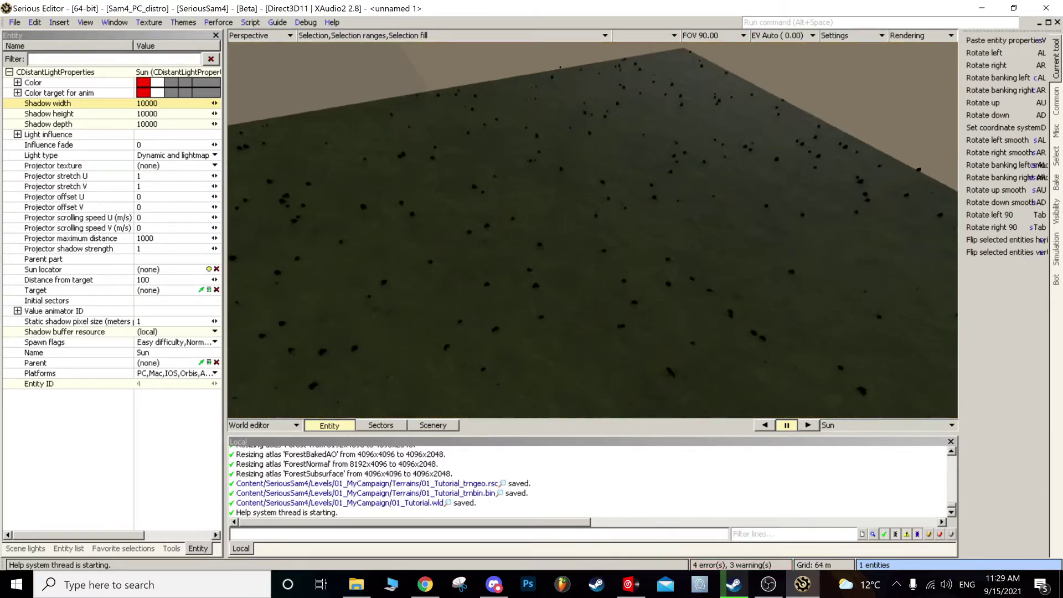
scroll(592, 227, "up", 4)
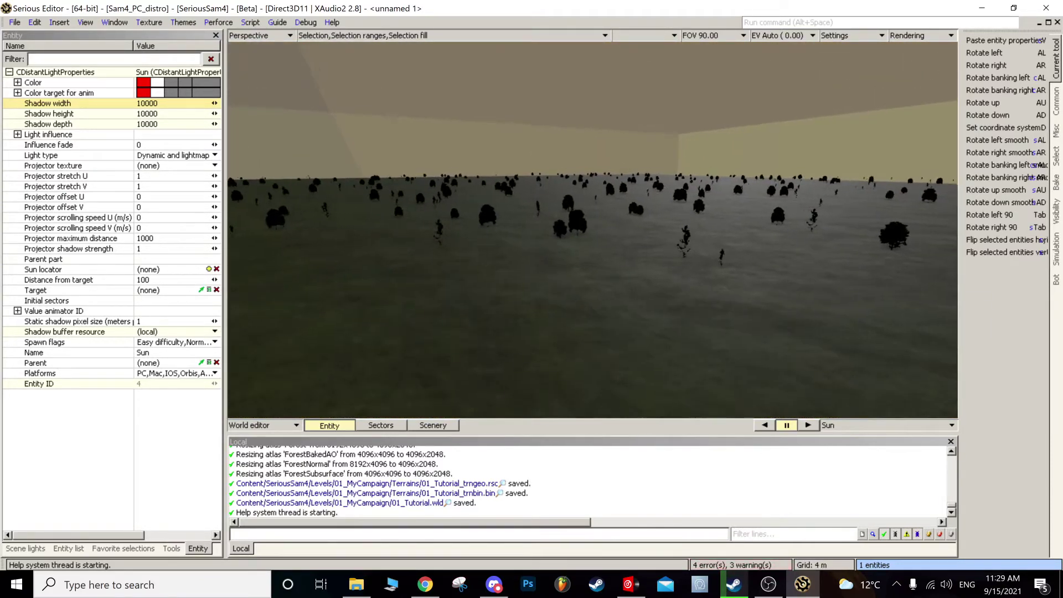
scroll(592, 230, "up", 4)
middle_click_drag(593, 229, 592, 194)
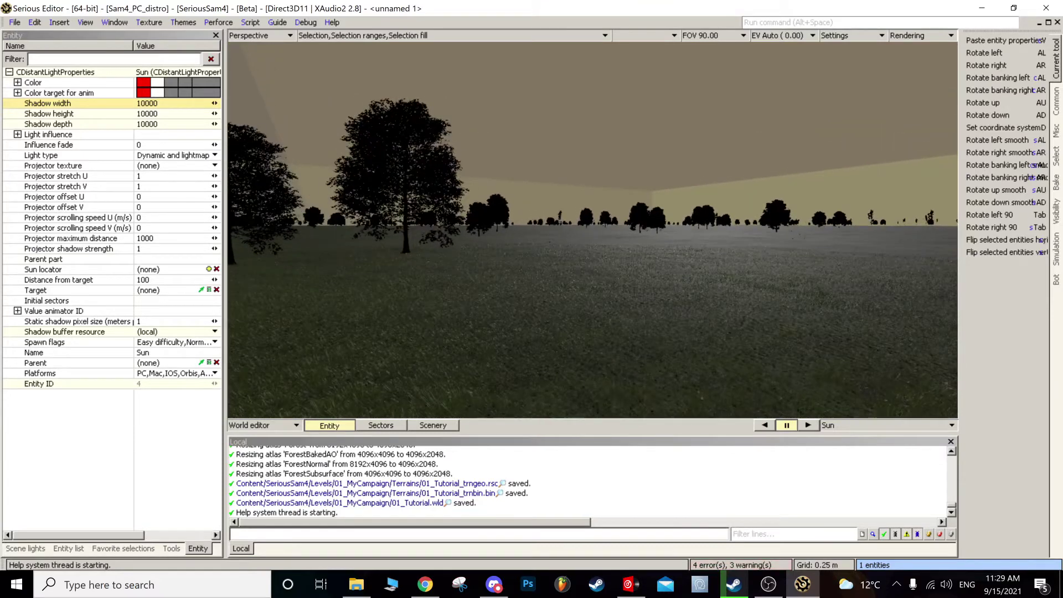
Step: Hide the selection ranges, show the sky background again and brighten the Sun light's Color
key("r")
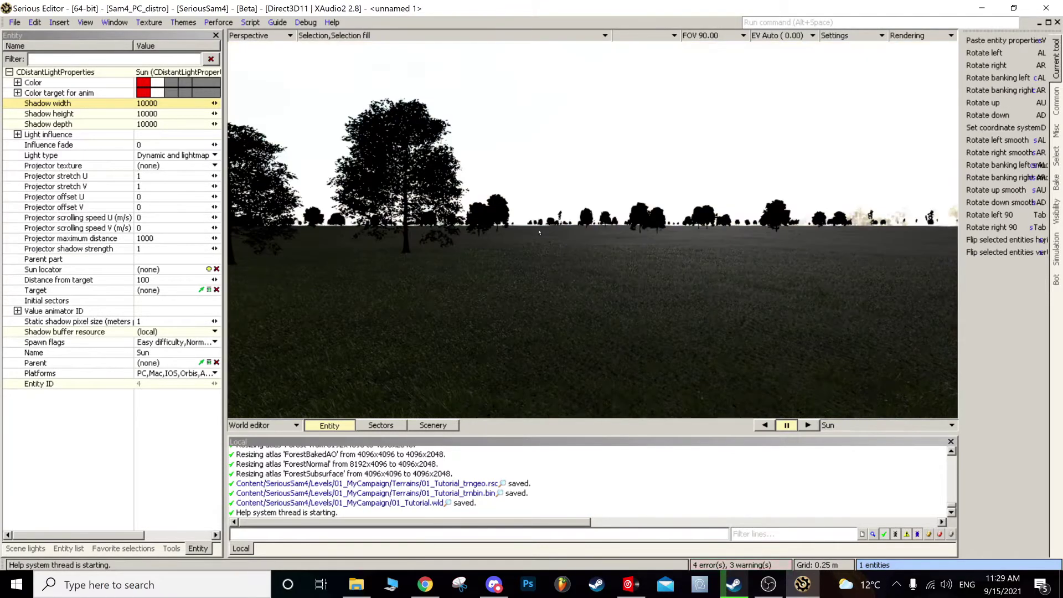
left_click(214, 83)
mouse_move(232, 182)
left_mouse_down()
mouse_move(226, 146)
mouse_move(227, 176)
mouse_move(222, 169)
left_mouse_up()
left_click(461, 316)
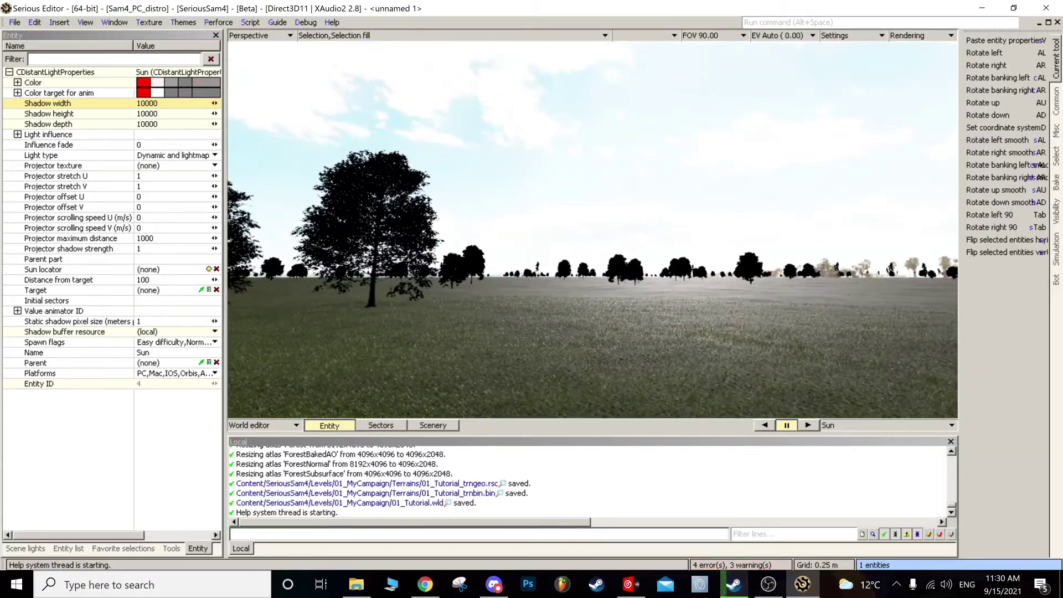
Step: Examine the sunlight on the grass and the two large trees from near and far
key("w")
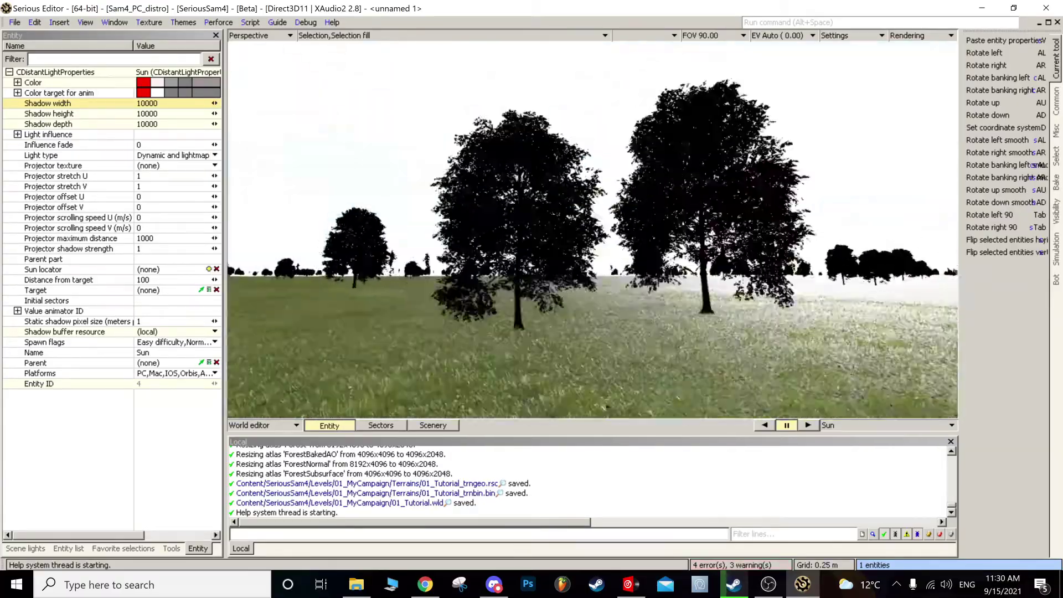
key("w")
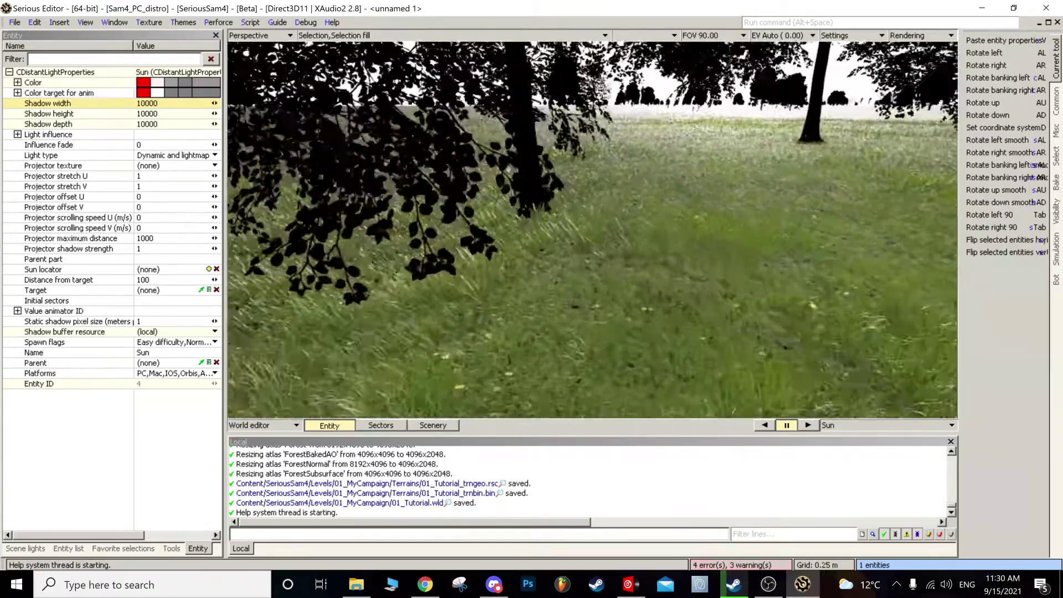
key("s")
key("s")
key("d")
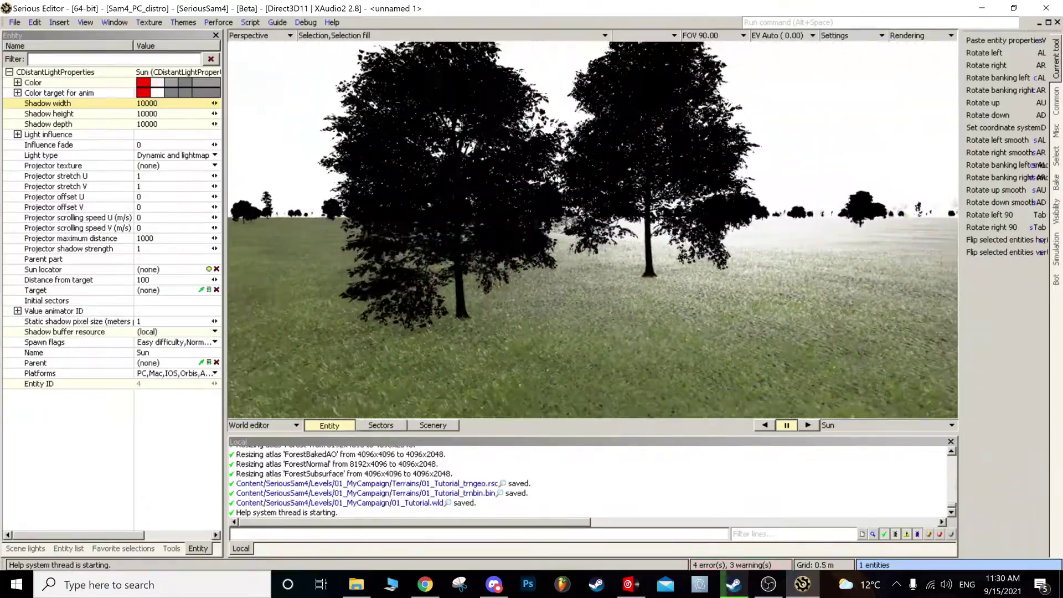
key("s")
key("d")
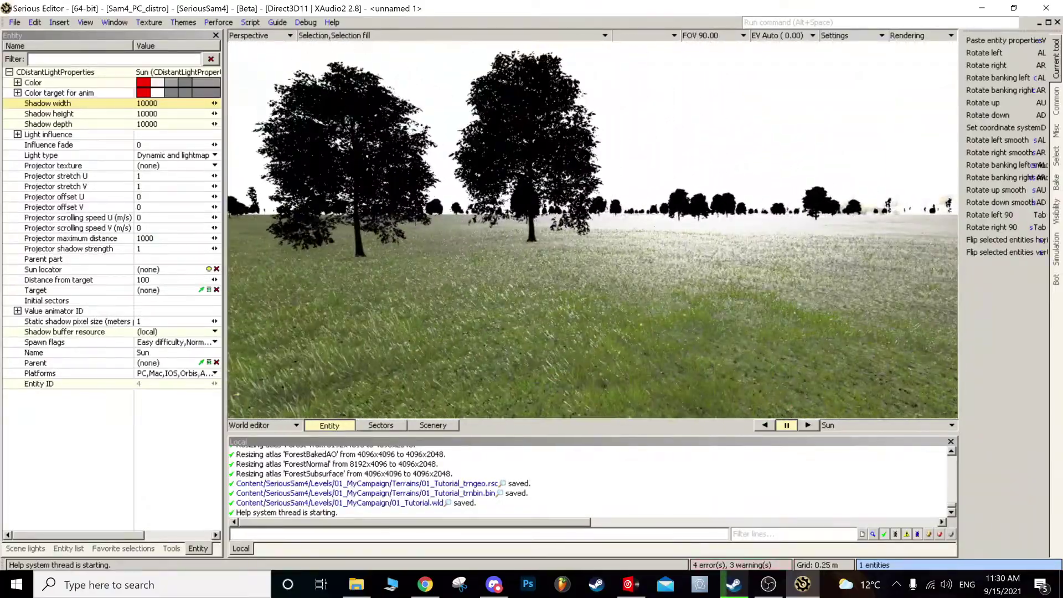
key("s")
key("a")
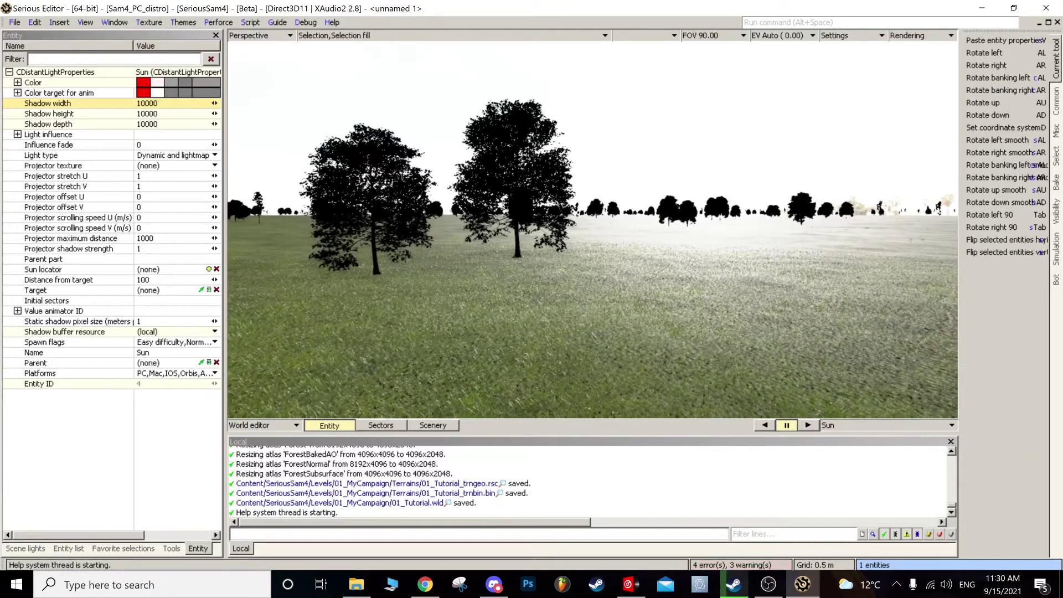
Step: Clear the selection, then find and select the Terrain entity to show its properties
left_click(547, 286)
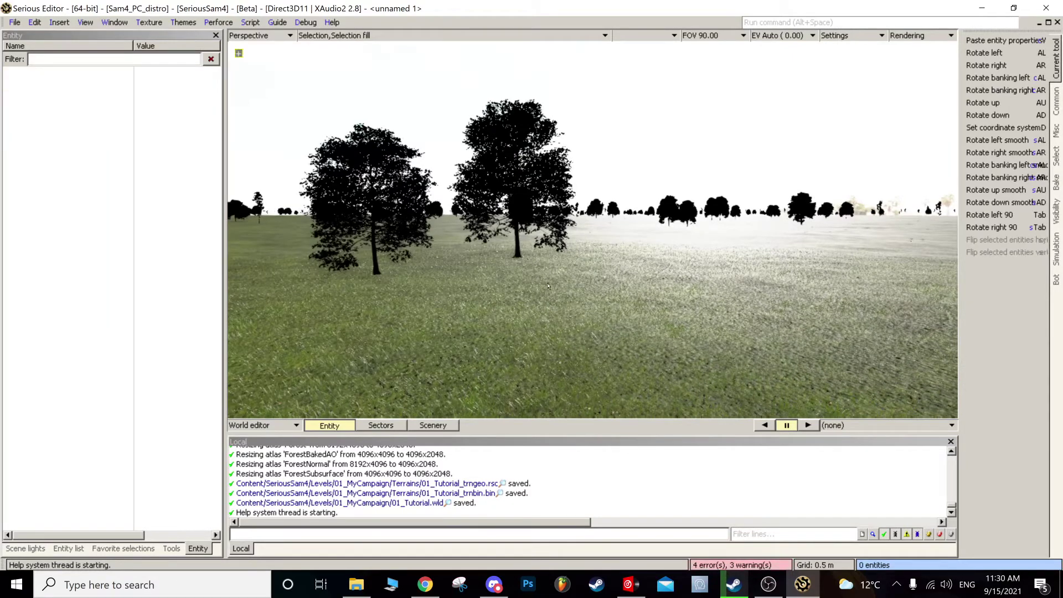
key("ctrl+f")
left_click(565, 349)
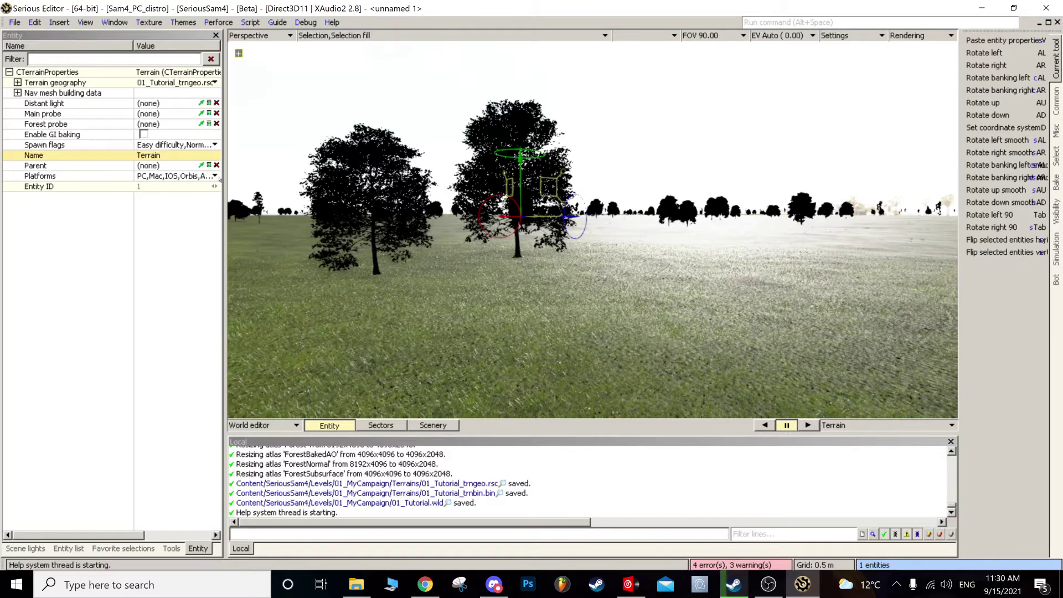
Step: Assign the Sun light as the Terrain's Distant light
left_click(86, 105)
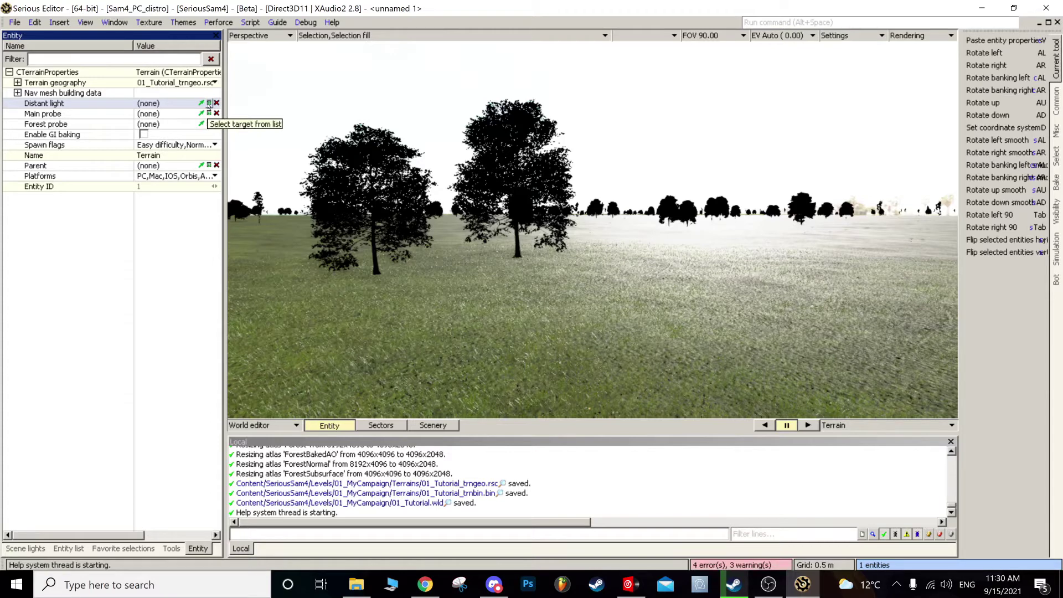
left_click(209, 105)
double_click(270, 69)
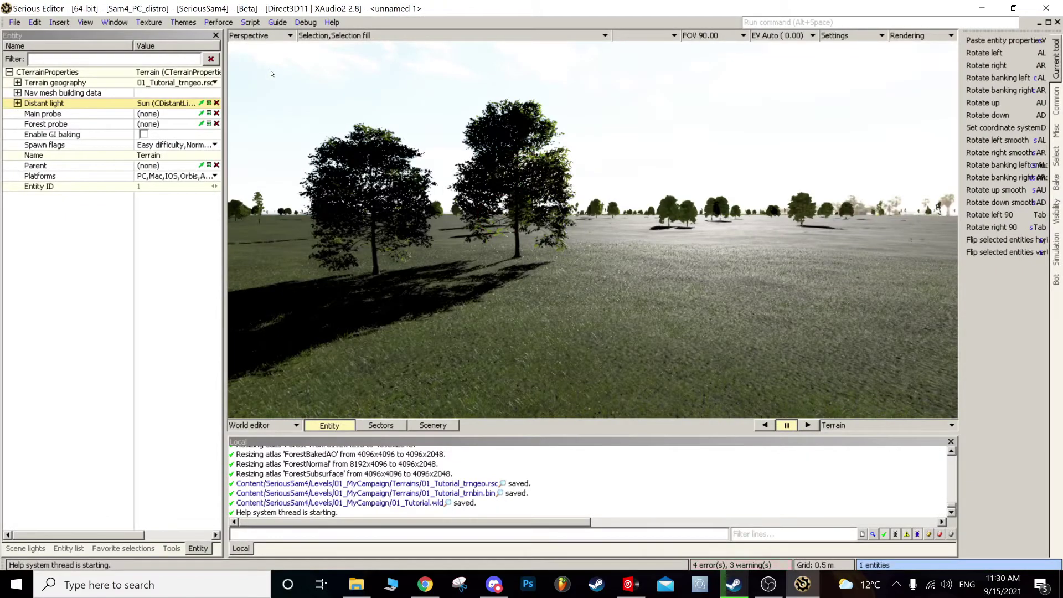
Step: Add a Probe light on the grass near the two large trees and raise it well above the ground
mouse_move(593, 230)
middle_mouse_down()
mouse_move(675, 208)
mouse_move(595, 226)
mouse_move(598, 211)
mouse_move(554, 266)
mouse_move(592, 222)
mouse_move(596, 188)
mouse_move(637, 228)
mouse_move(604, 233)
middle_mouse_up()
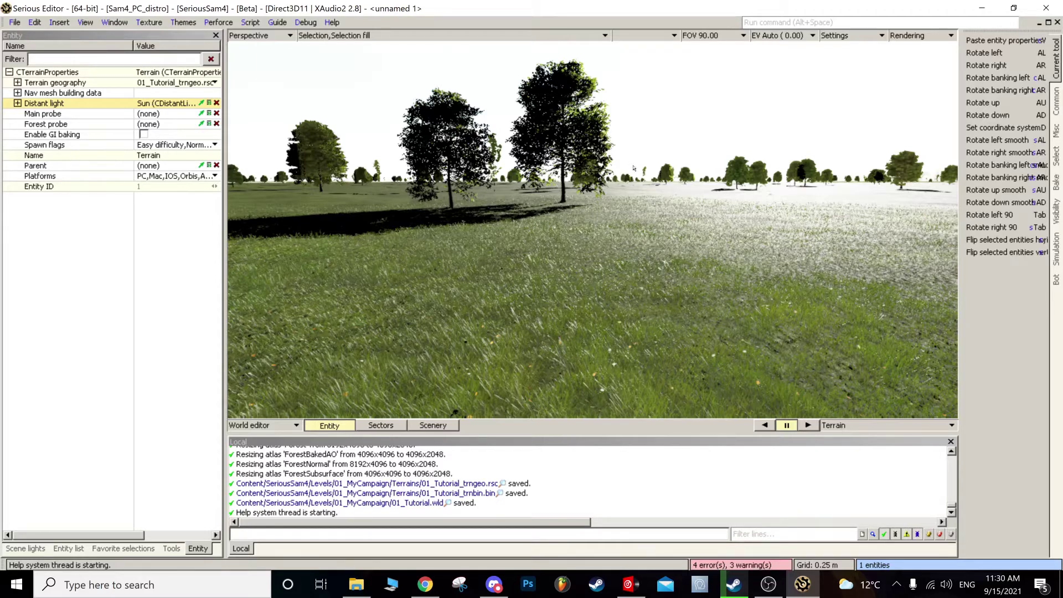
left_click(68, 549)
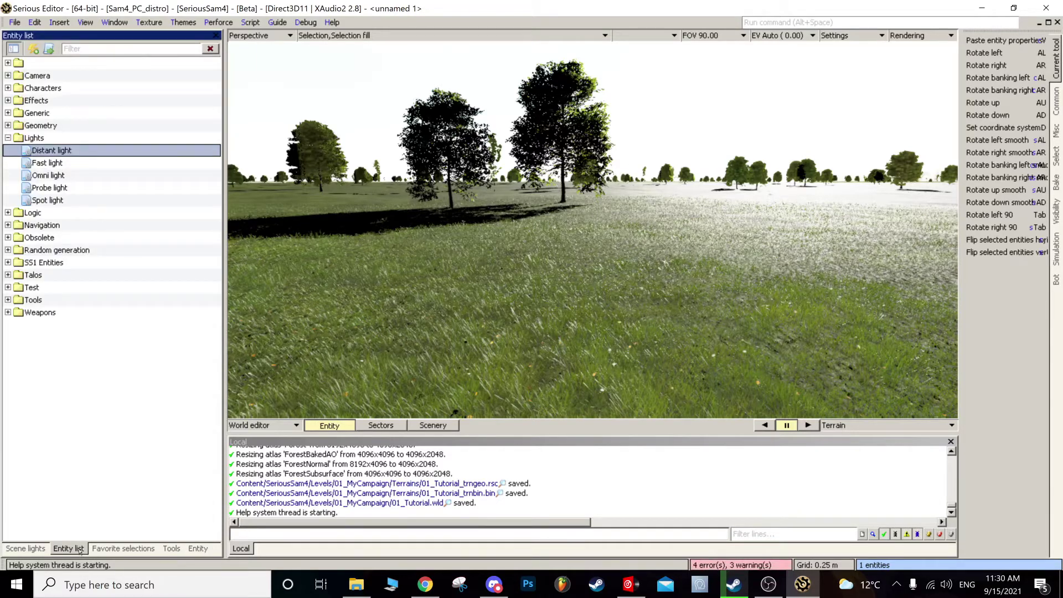
left_click(57, 188)
left_click_drag(58, 196, 550, 247)
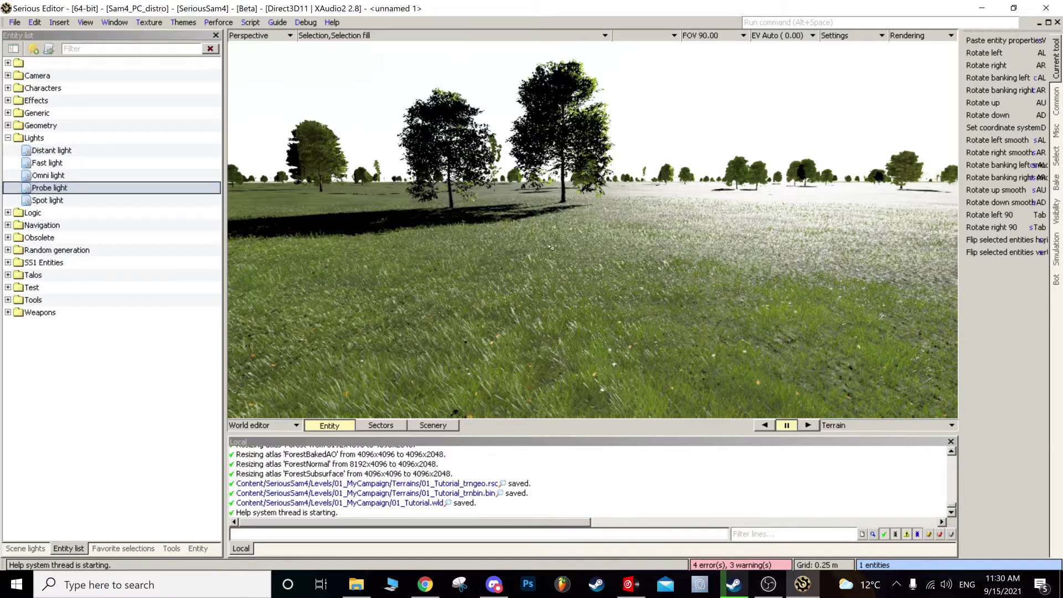
left_click_drag(613, 259, 611, 256)
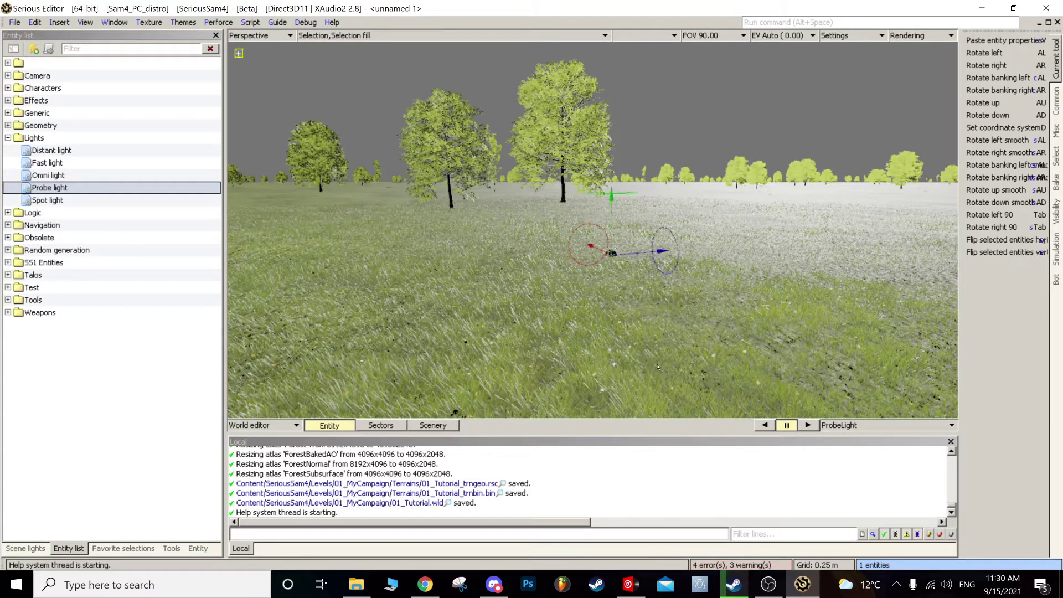
left_click_drag(614, 220, 613, 110)
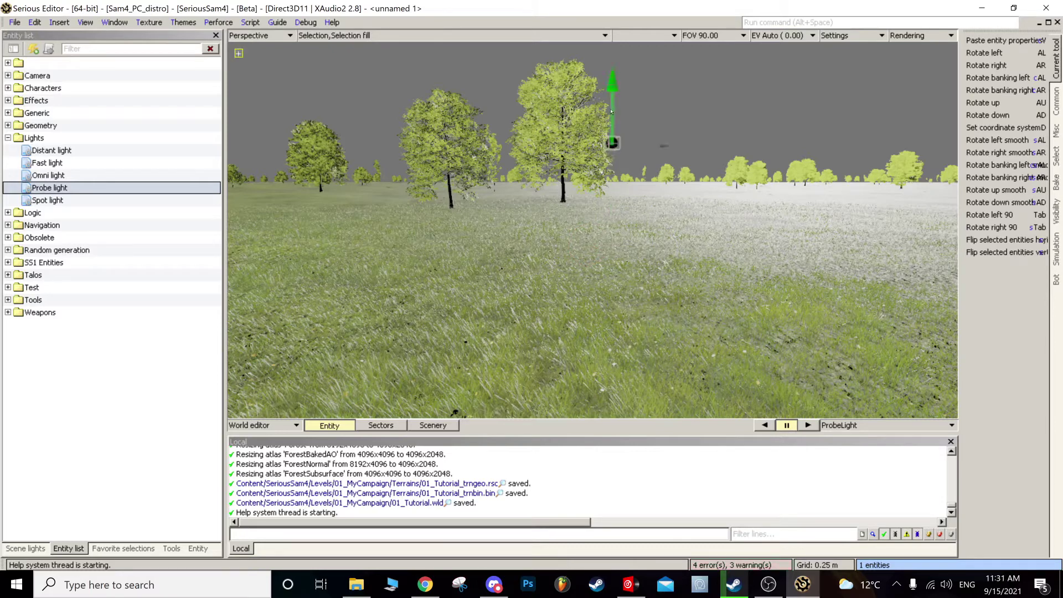
Step: Open the Probe light's properties, expand its Size and turn on the display of selection ranges
left_click(207, 547)
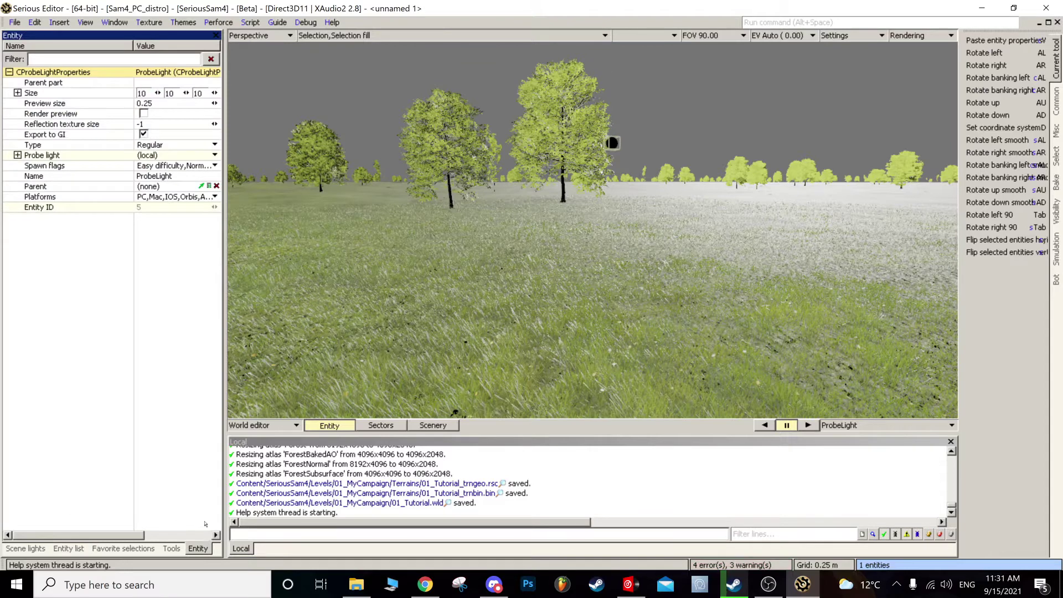
left_click(17, 92)
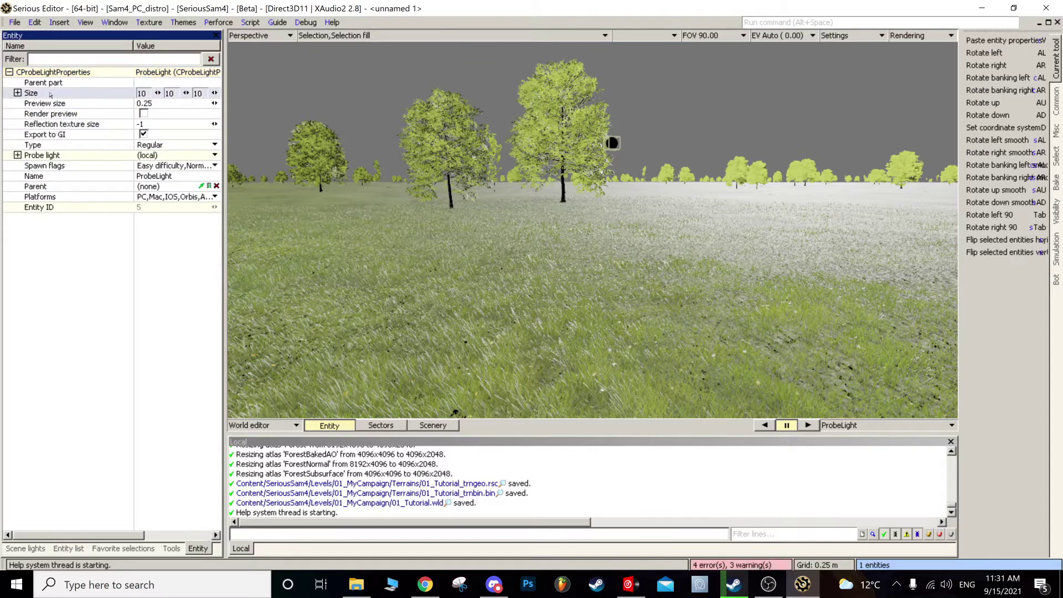
left_click(337, 36)
left_click(342, 61)
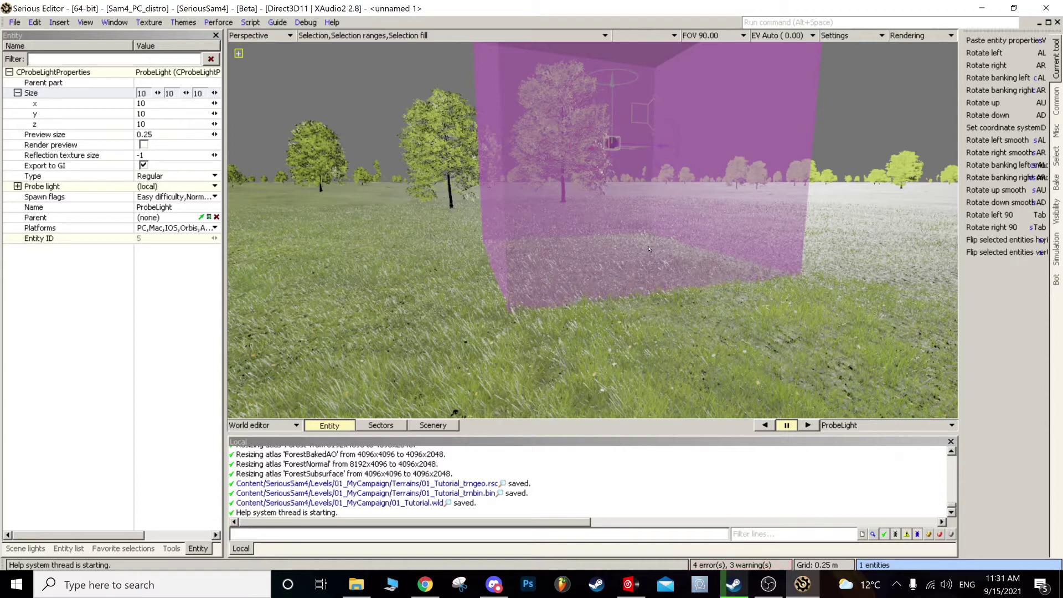
Step: Set the Probe light's Size to 1000 in x, y and z
right_click_drag(649, 250, 649, 409, "alt")
left_click(176, 105)
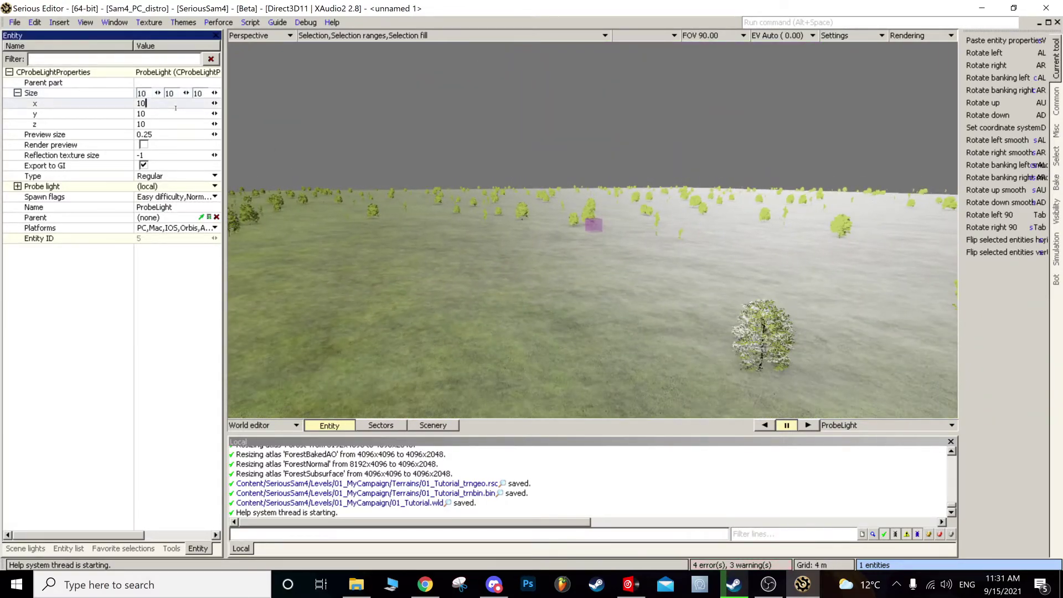
type("00")
left_click(175, 113)
type("00")
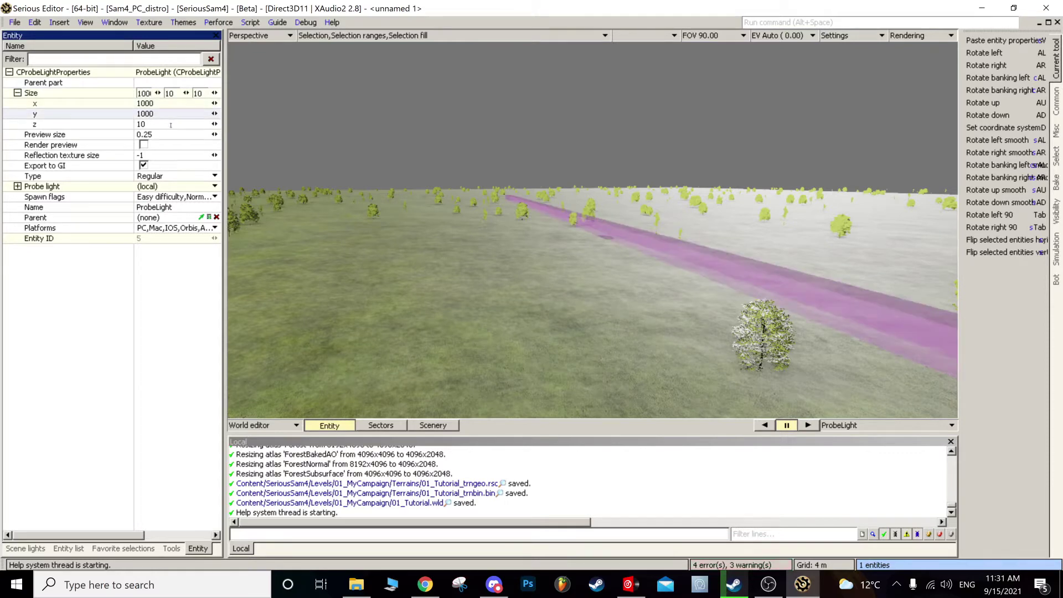
left_click(175, 123)
type("00")
left_click(178, 115)
middle_click_drag(381, 195, 382, 244)
scroll(380, 195, "down", 12)
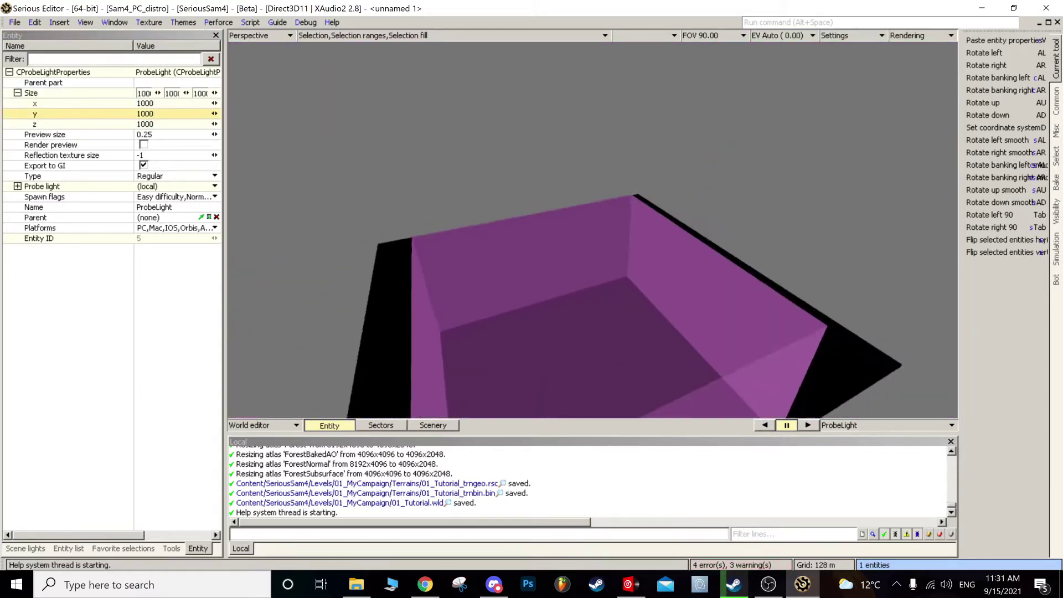
Step: Enlarge the Probe light's Size to x 3400, y 1990 and z 2990 so its box encloses the terrain
left_click_drag(214, 103, 214, 124)
middle_click_drag(593, 230, 600, 226)
scroll(593, 230, "up", 5)
scroll(592, 230, "up", 10)
middle_click_drag(593, 230, 589, 208)
scroll(593, 230, "up", 6)
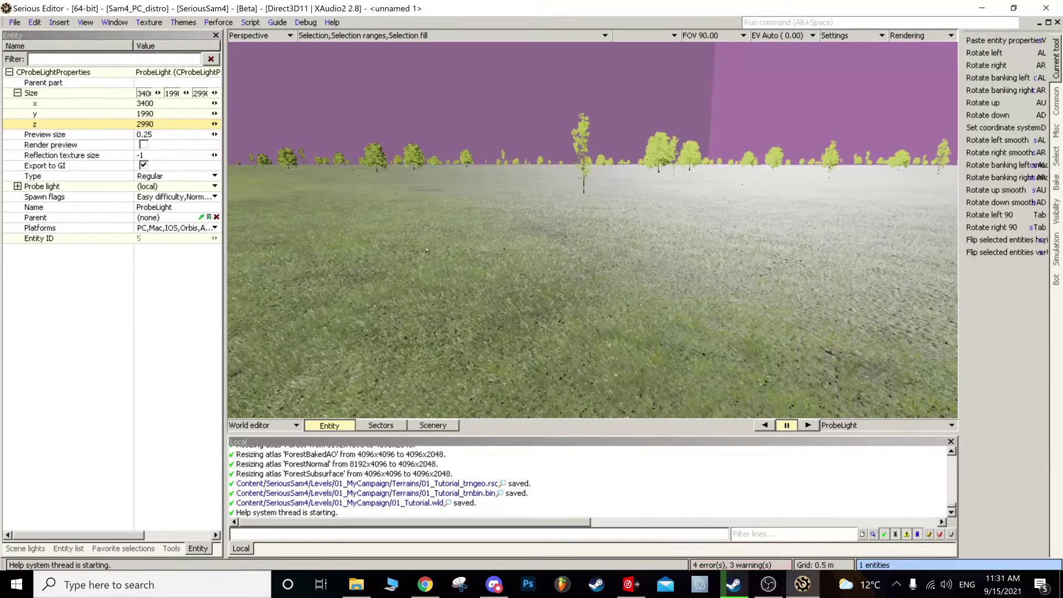
Step: Hide the selection ranges and run Bake all for the world
key("r")
middle_click_drag(445, 252, 407, 241)
scroll(445, 252, "up", 3)
middle_click_drag(485, 258, 456, 265)
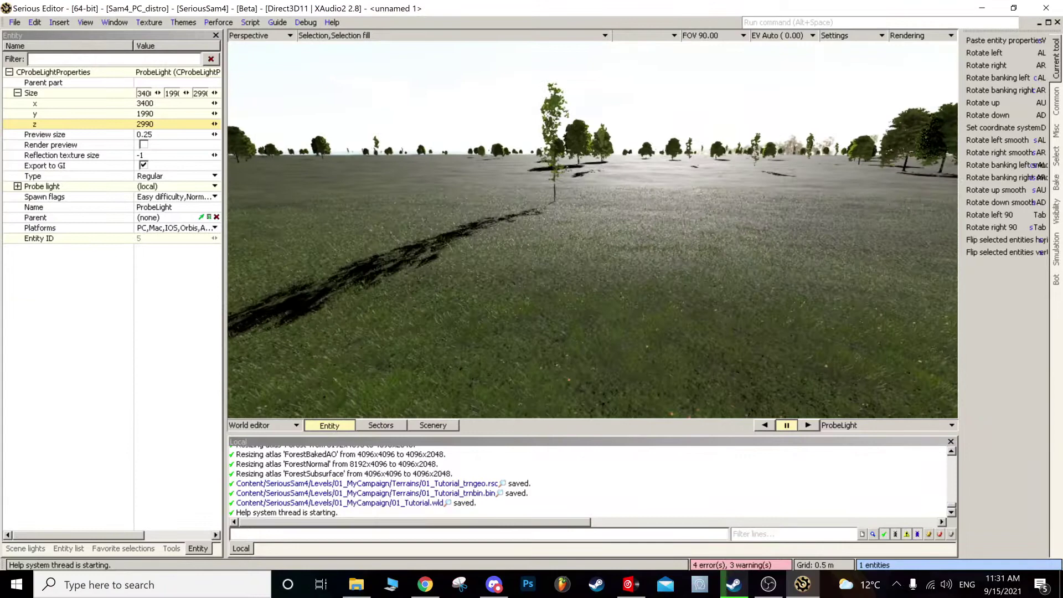
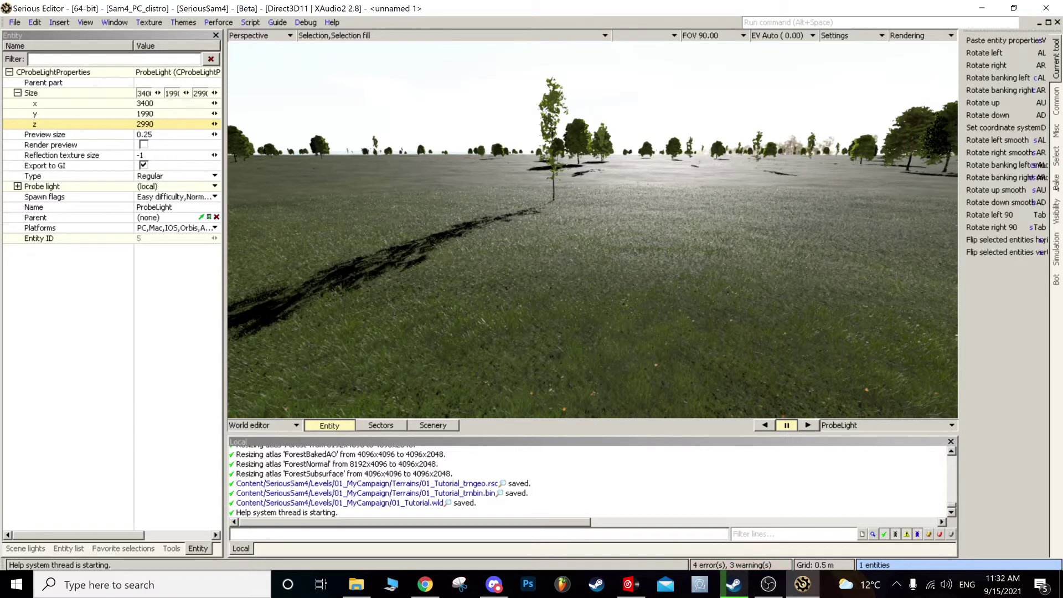
left_click(1056, 185)
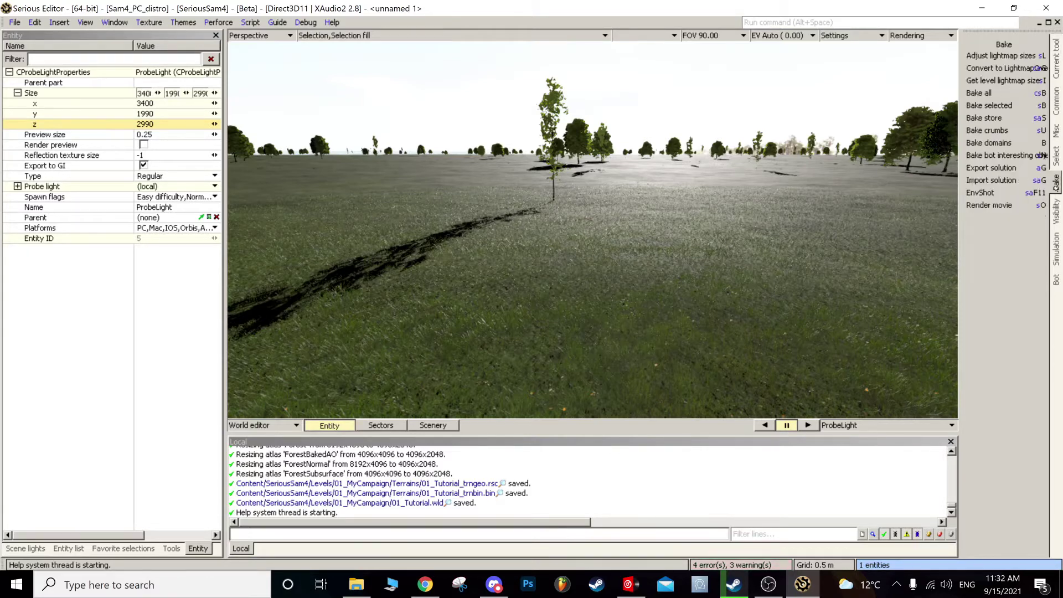
left_click(982, 95)
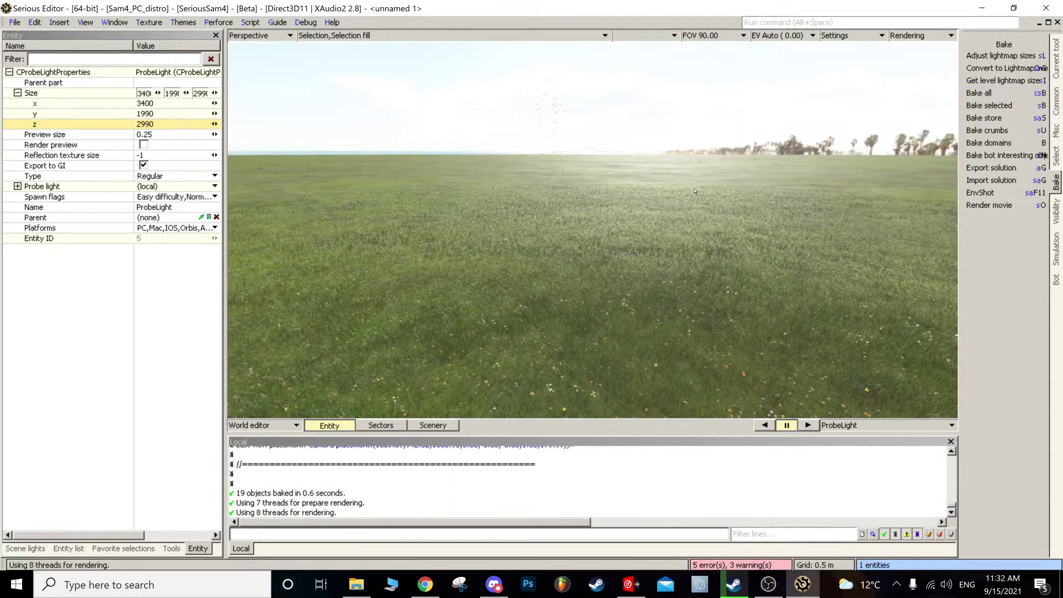
Step: Examine the baked lighting on the grass, the tree shadows and the foliage from near and far
middle_click_drag(696, 190, 653, 247)
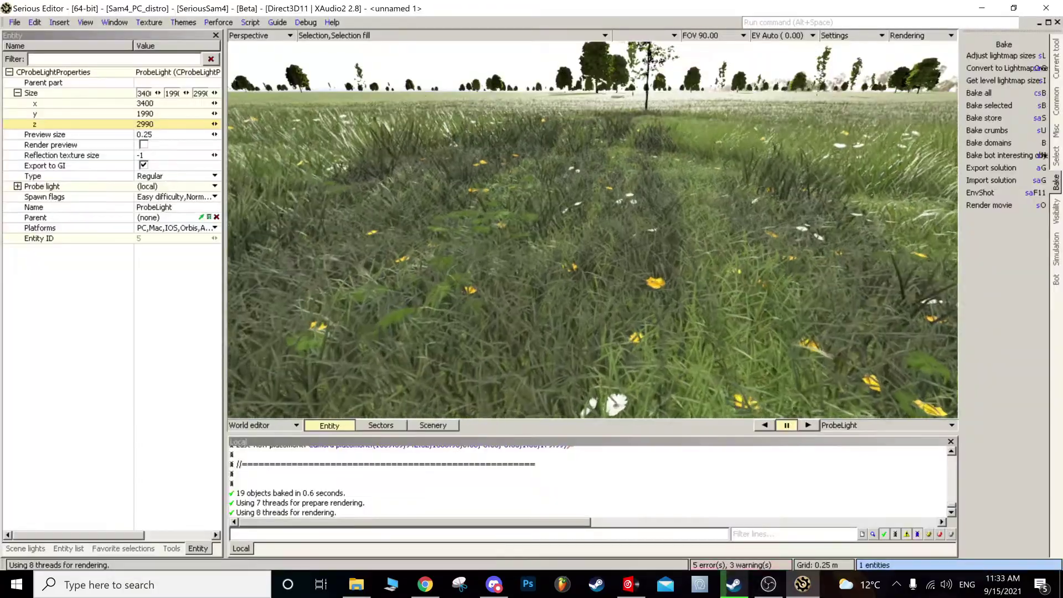
scroll(592, 230, "down", 10)
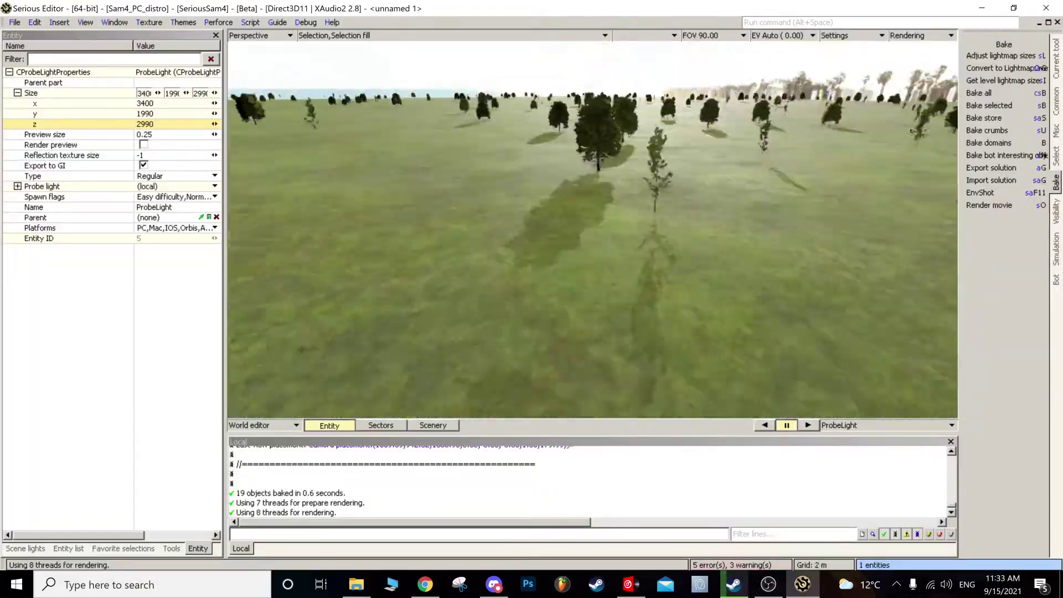
scroll(593, 230, "up", 10)
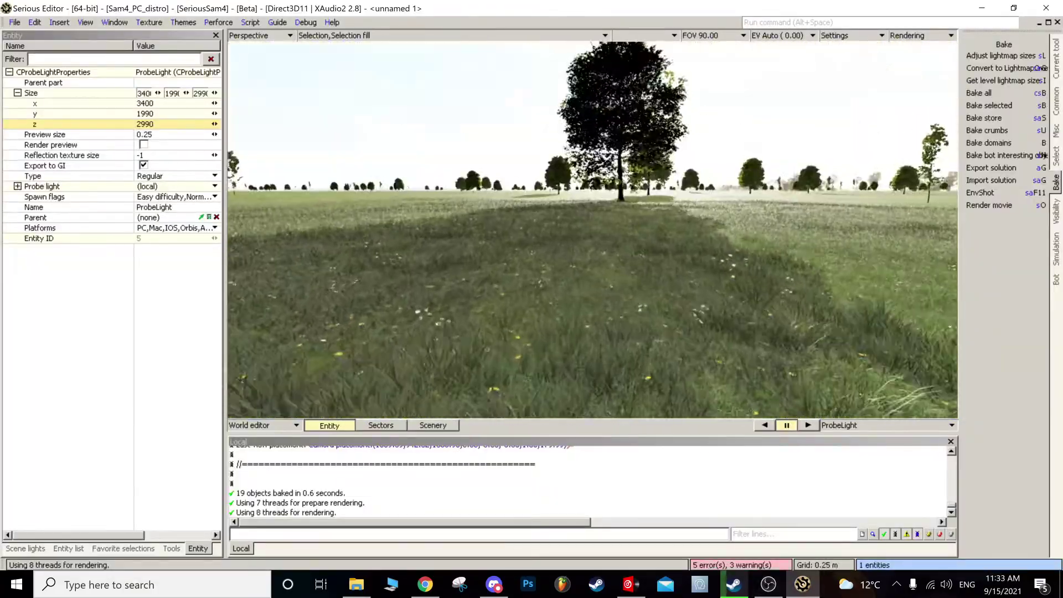
scroll(593, 230, "down", 5)
middle_click_drag(593, 230, 518, 229)
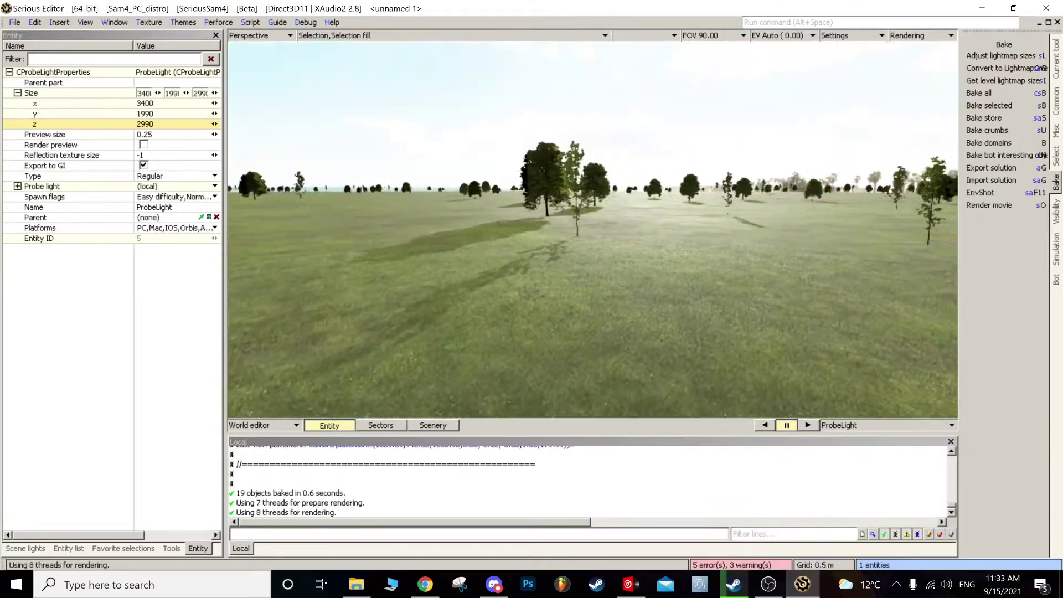
scroll(593, 230, "up", 8)
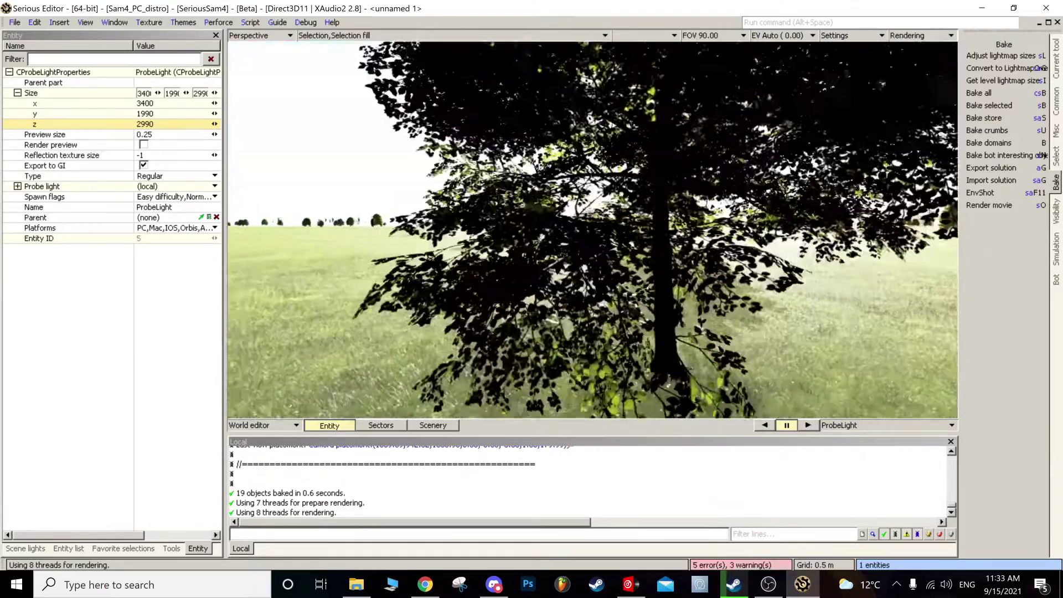
middle_click_drag(592, 230, 603, 178)
scroll(593, 230, "down", 6)
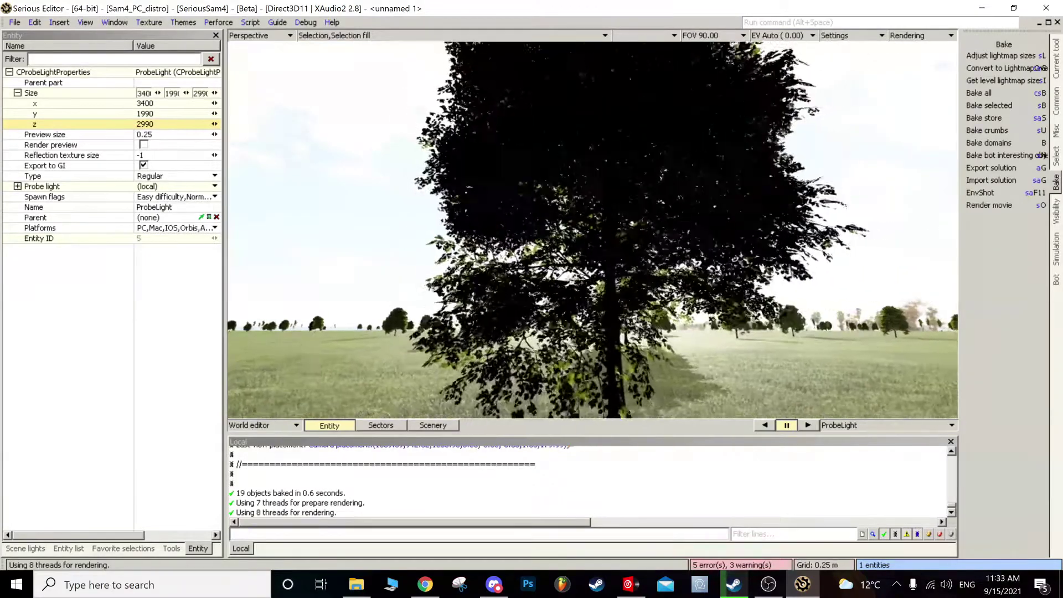
middle_click_drag(592, 230, 518, 229)
scroll(592, 229, "down", 3)
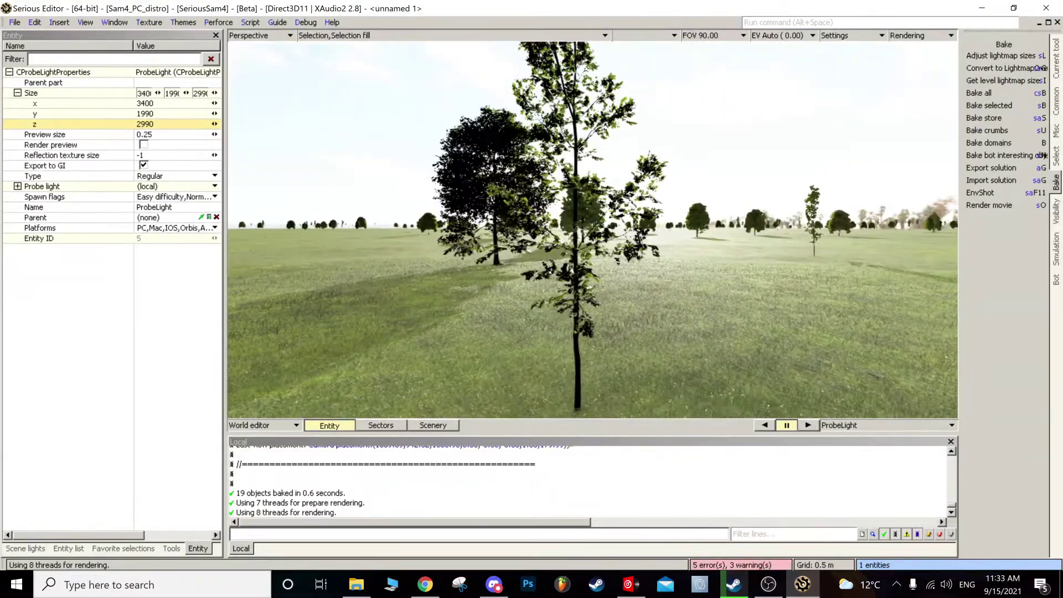
middle_click_drag(593, 230, 556, 243)
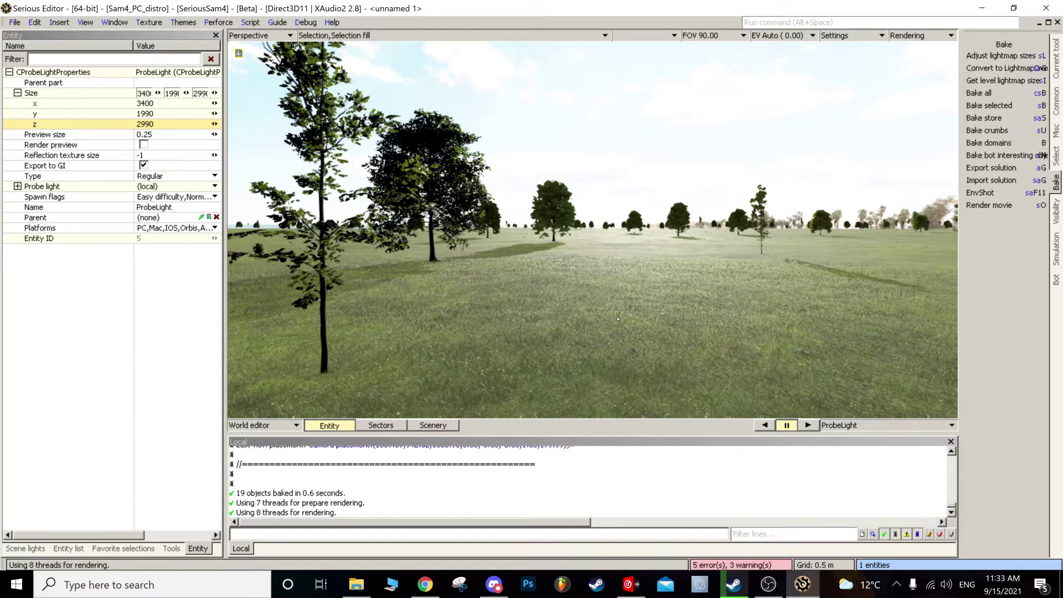
Step: Find and select the Terrain entity and assign ProbeLight as its Main probe
key("ctrl+f")
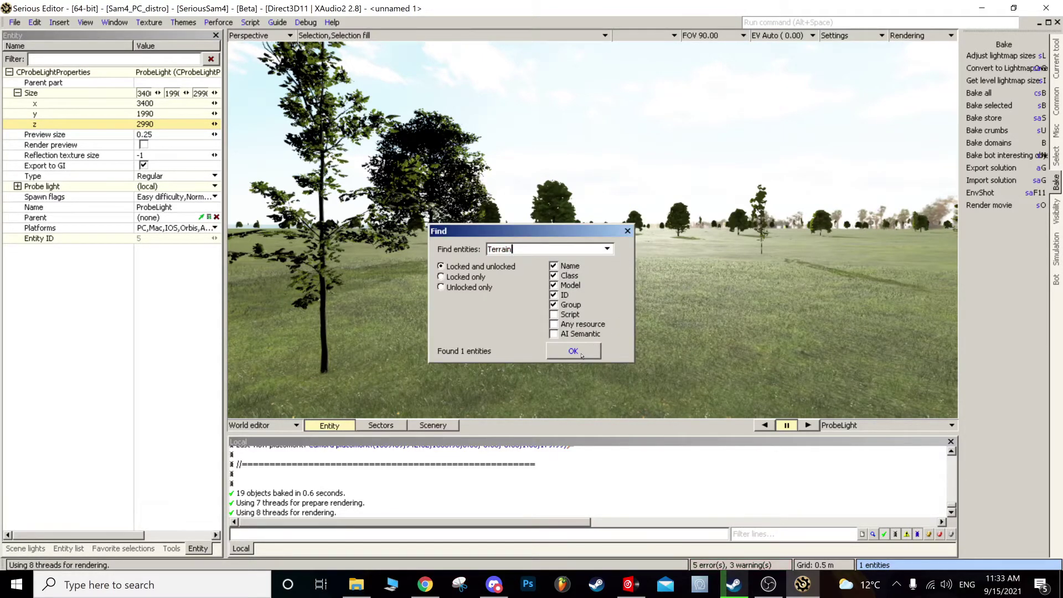
left_click(577, 353)
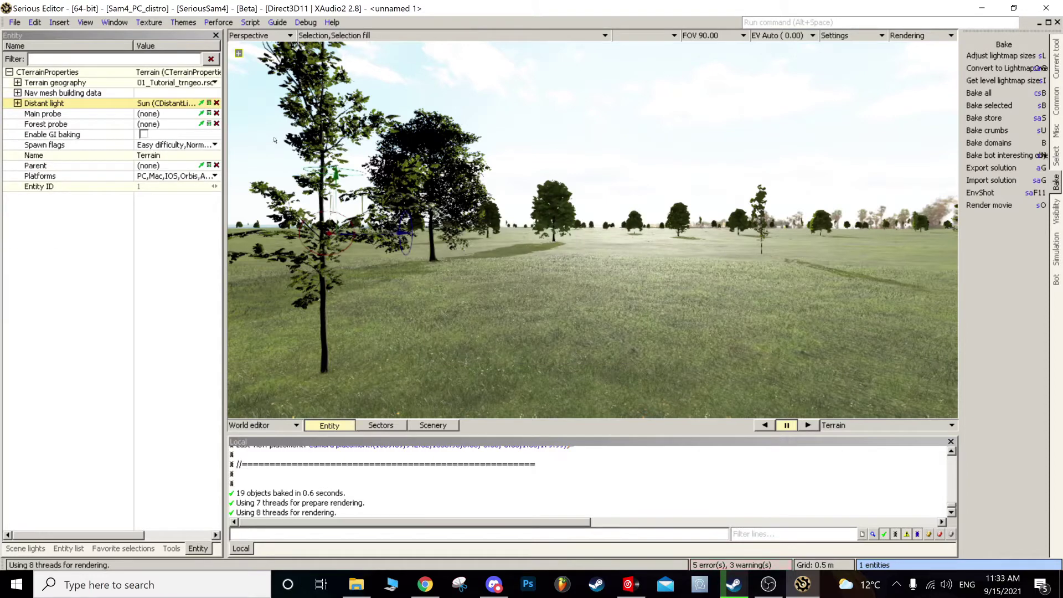
left_click(69, 118)
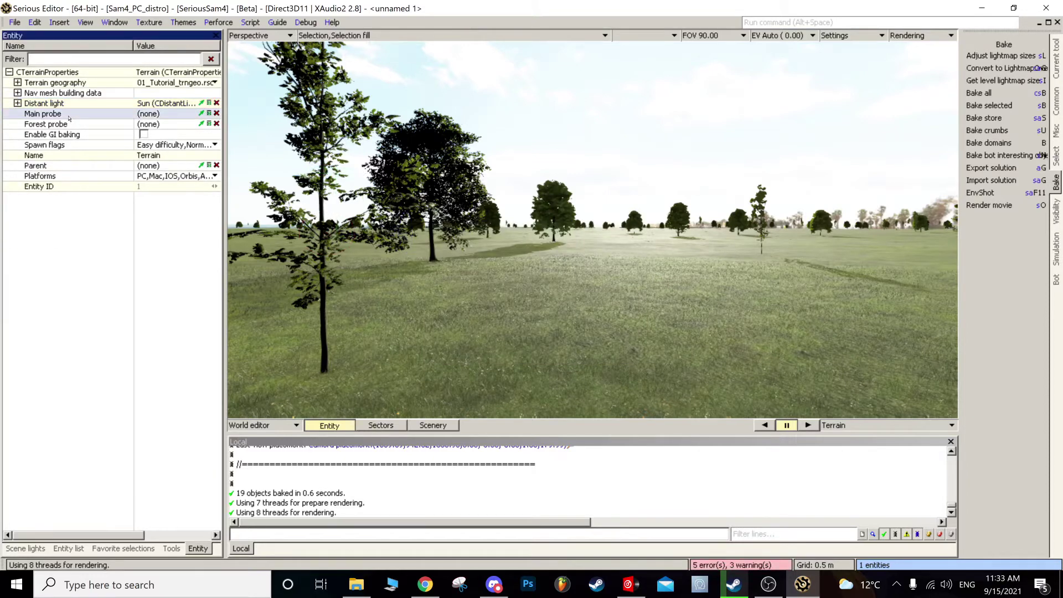
left_click(210, 115)
double_click(307, 71)
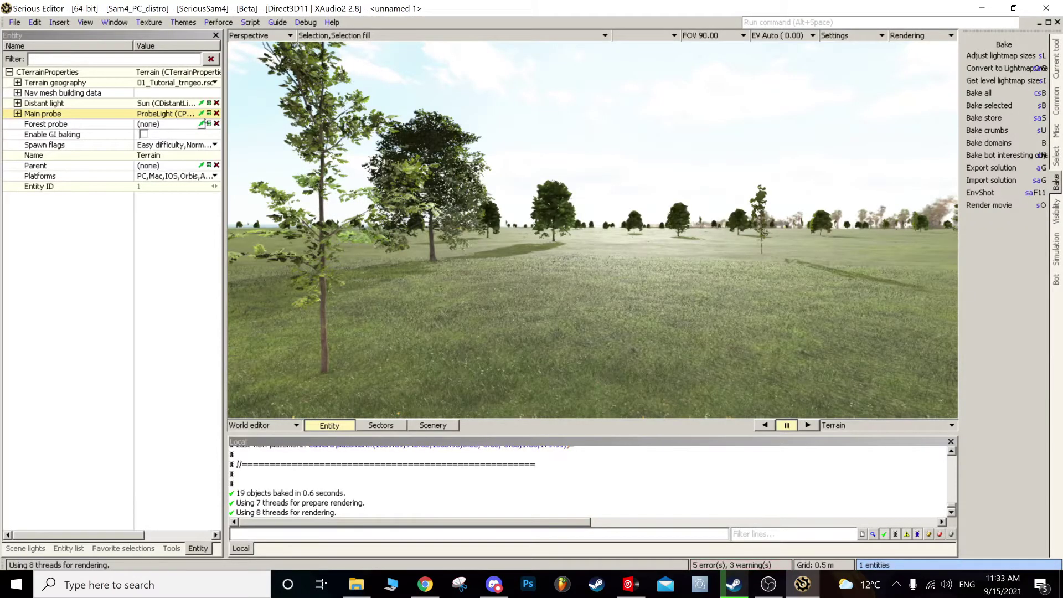
Step: Assign ProbeLight as the Terrain's Forest probe and enable GI baking
left_click(168, 124)
left_click(210, 124)
double_click(299, 71)
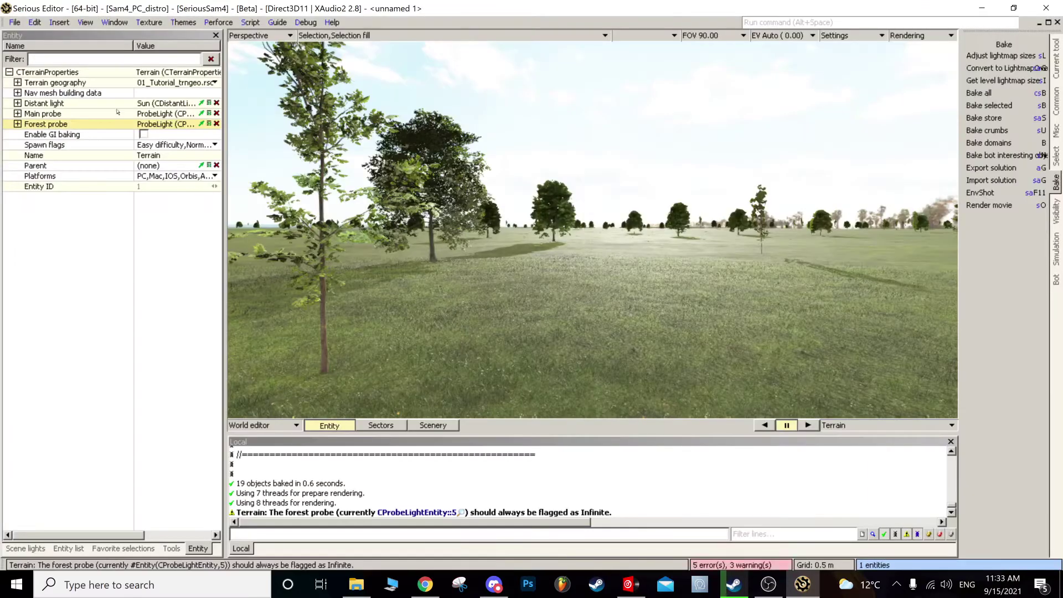
left_click(65, 134)
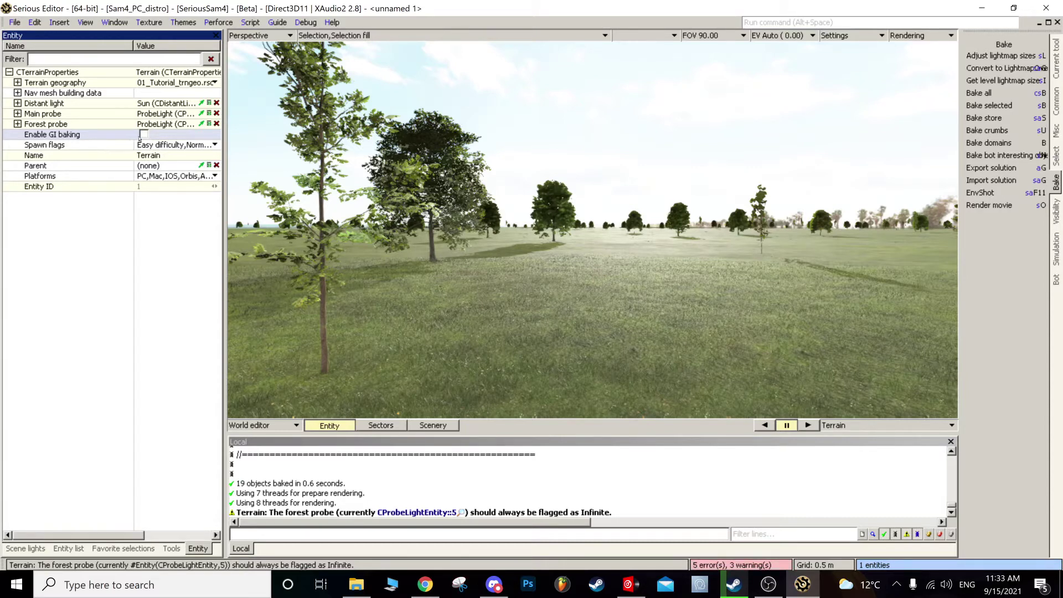
left_click(143, 135)
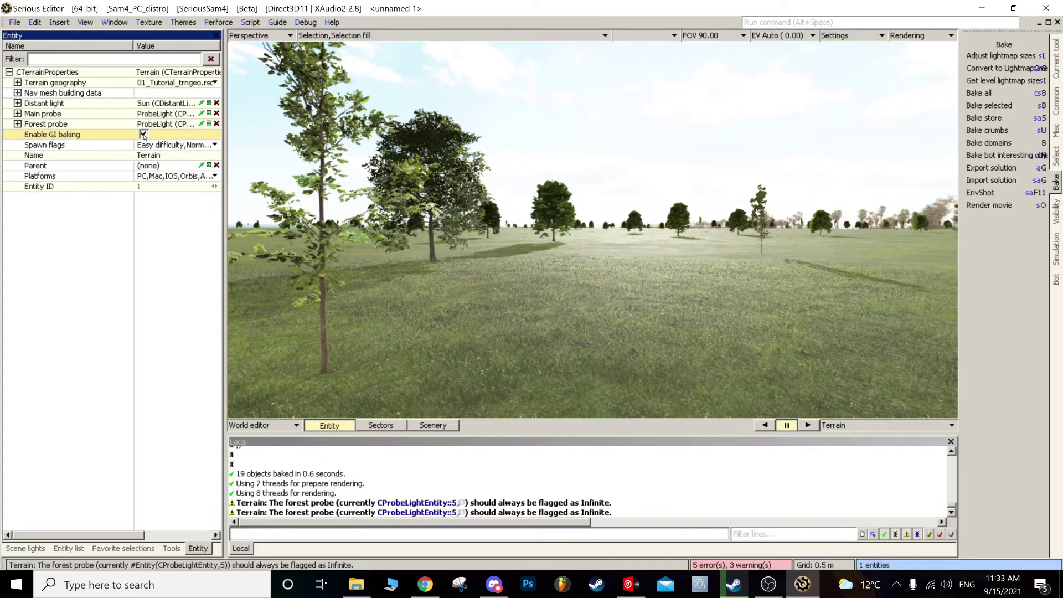
Step: Select the ProbeLight entity that the Terrain warnings refer to and set its probe type to Infinite
left_click(241, 308)
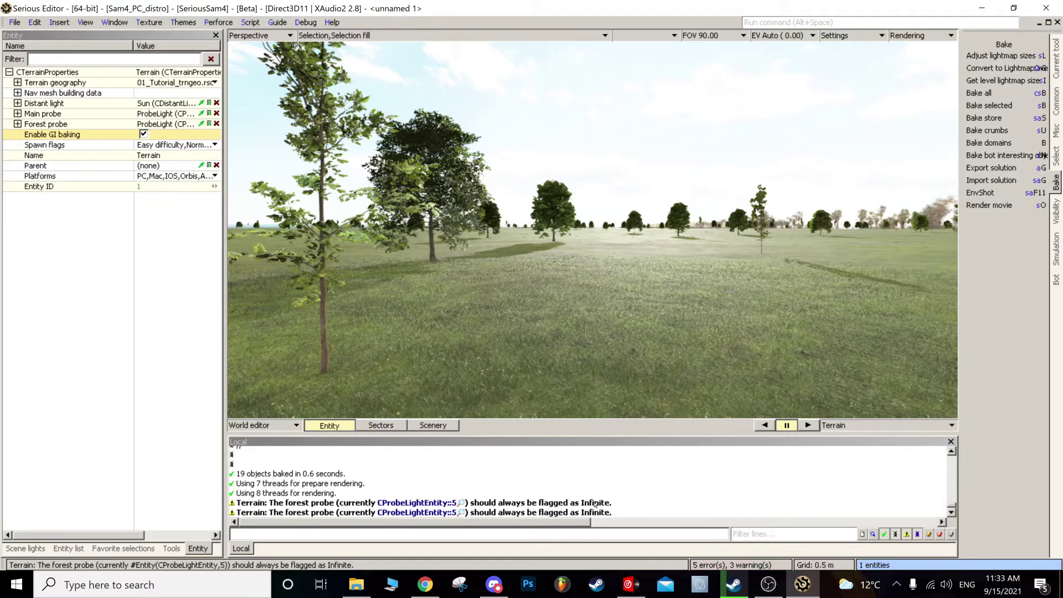
left_click(435, 504)
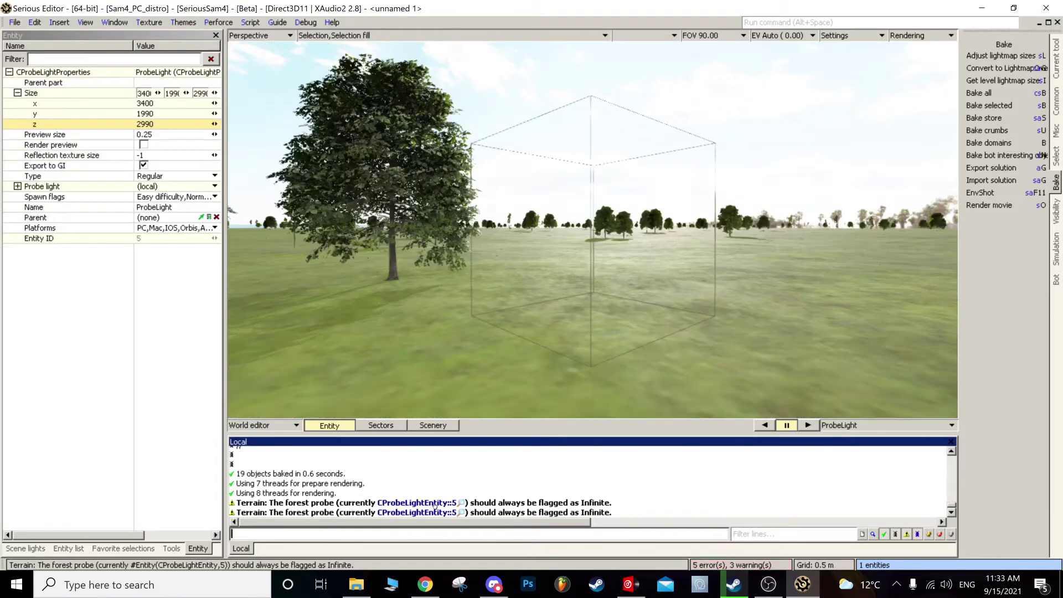
left_click(242, 253)
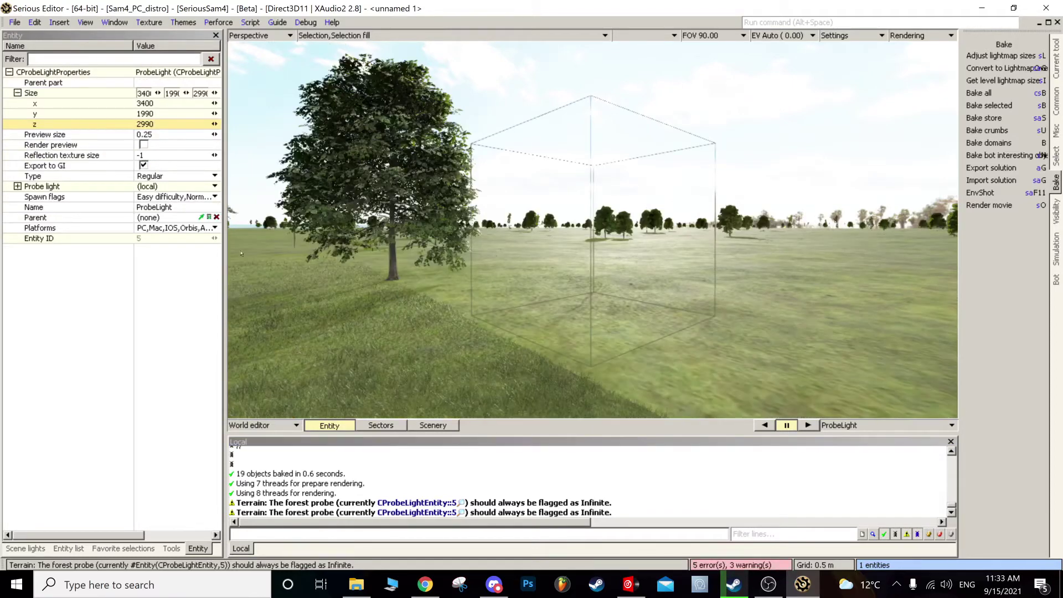
left_click(68, 176)
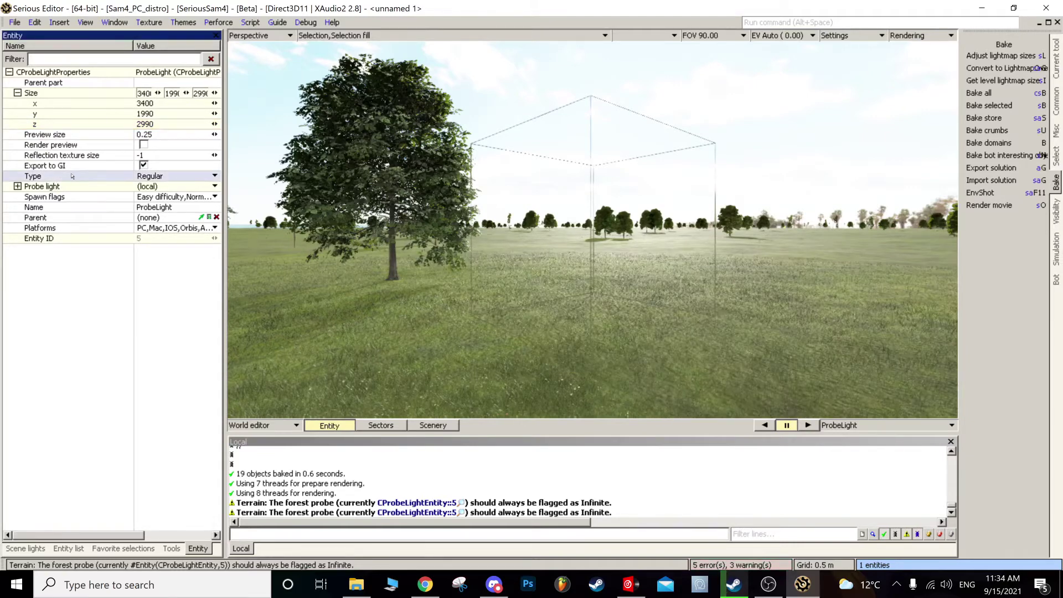
left_click(148, 177)
left_click(165, 195)
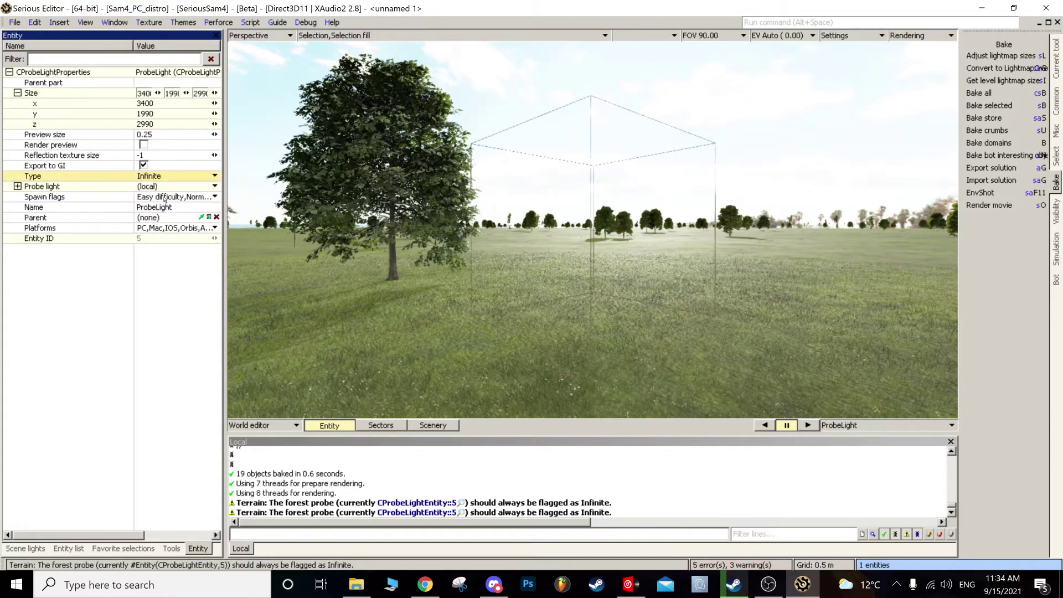
Step: Clear the console log and save the world as 01_Tutorial.wld in Content/SeriousSam4/Levels/01_MyCampaign
left_click(452, 475)
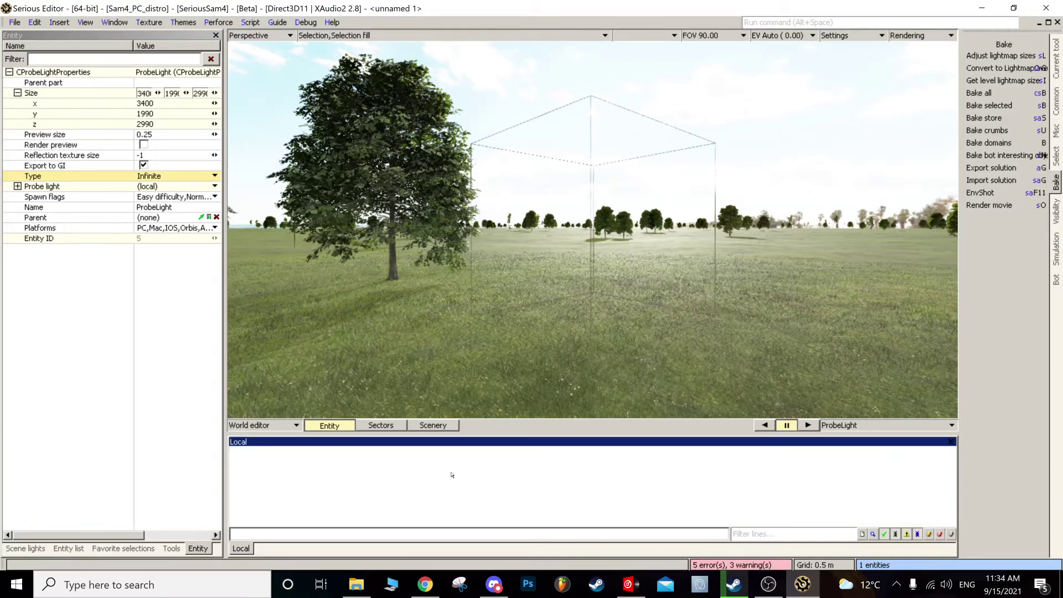
left_click(14, 22)
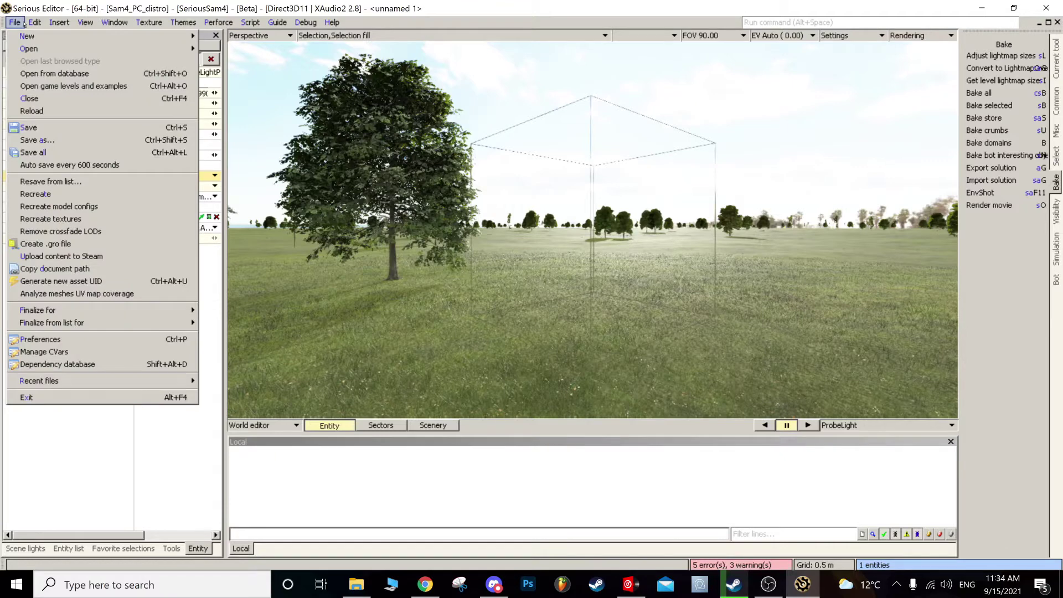
left_click(43, 126)
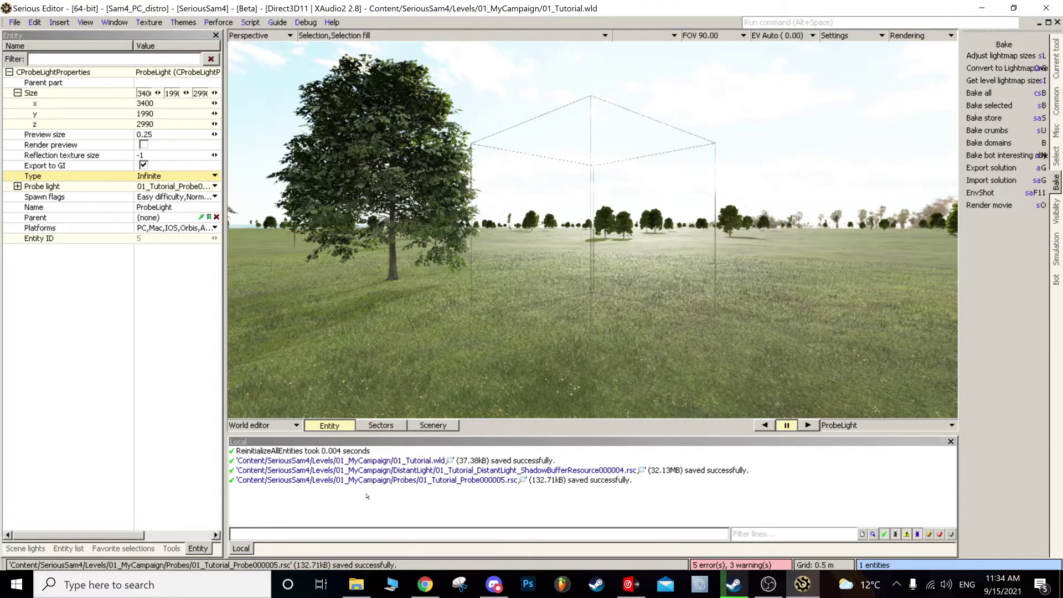
Step: Deselect the probe and examine the terrain's grass, flowers, trees and shadows from high above and close to the ground
left_click(538, 318)
middle_click_drag(538, 318, 553, 371)
scroll(554, 355, "down", 5)
scroll(593, 230, "up", 6)
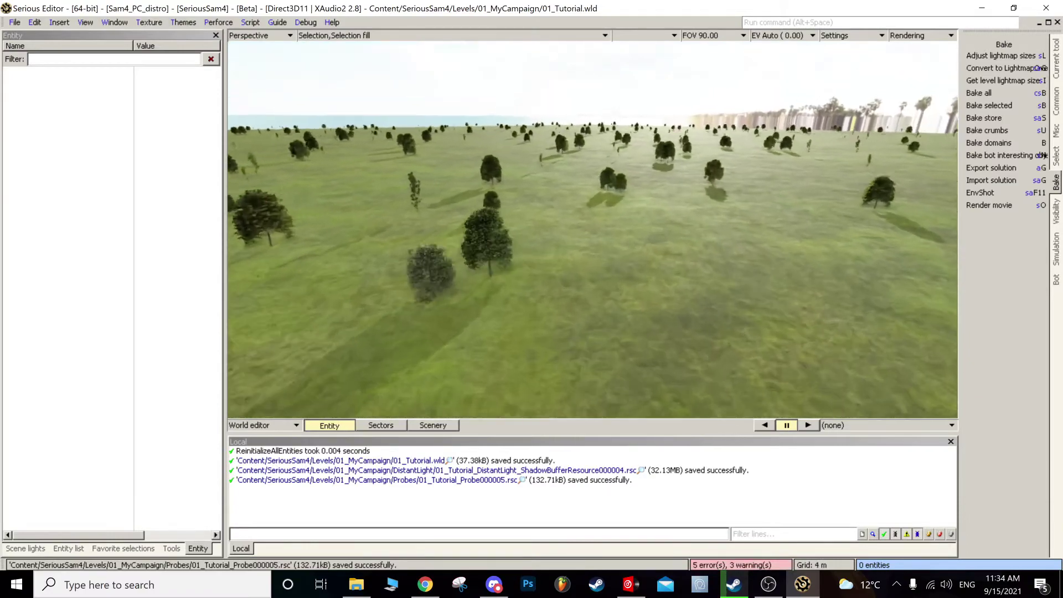
middle_click_drag(593, 230, 581, 272)
scroll(559, 244, "down", 2)
scroll(593, 230, "up", 6)
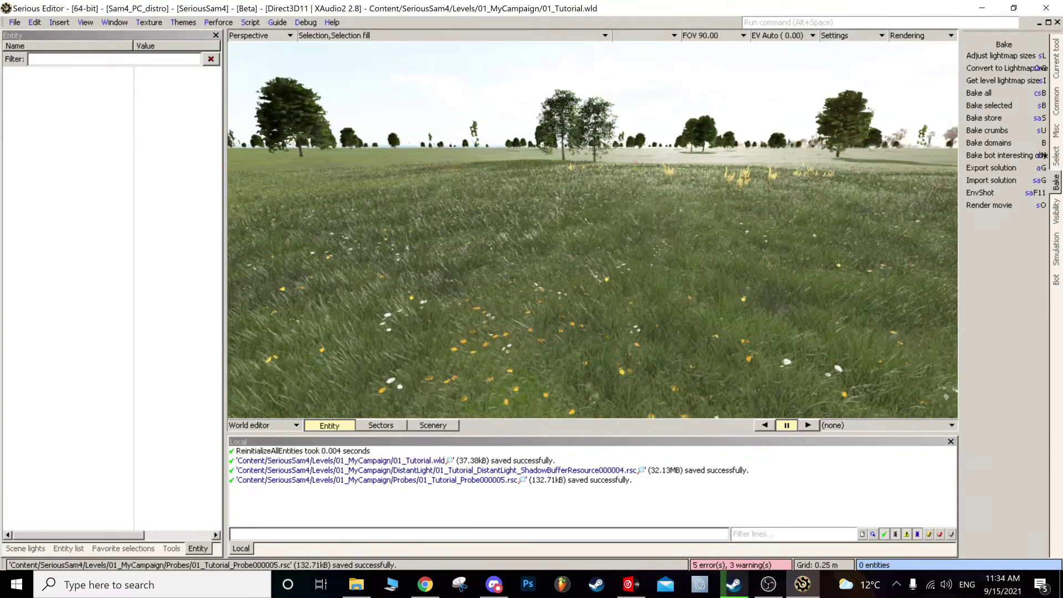
scroll(592, 230, "down", 4)
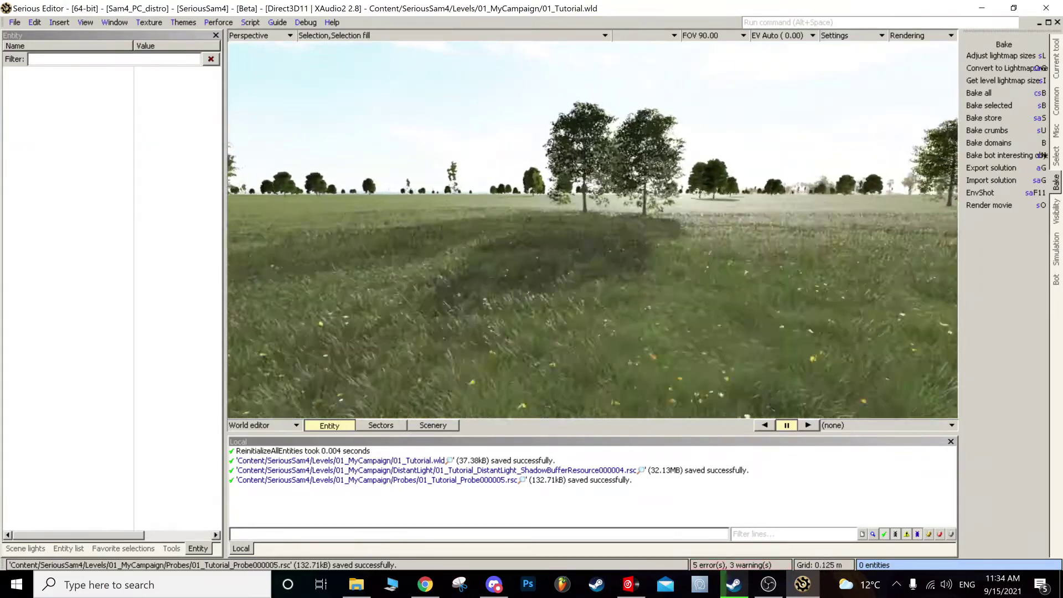
scroll(559, 297, "up", 4)
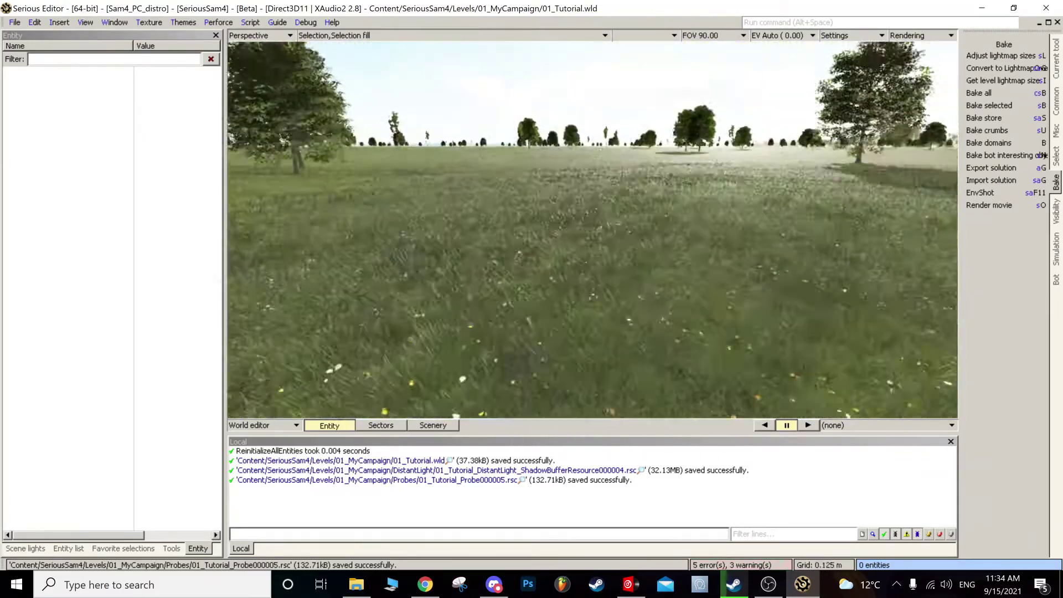
scroll(627, 271, "up", 3)
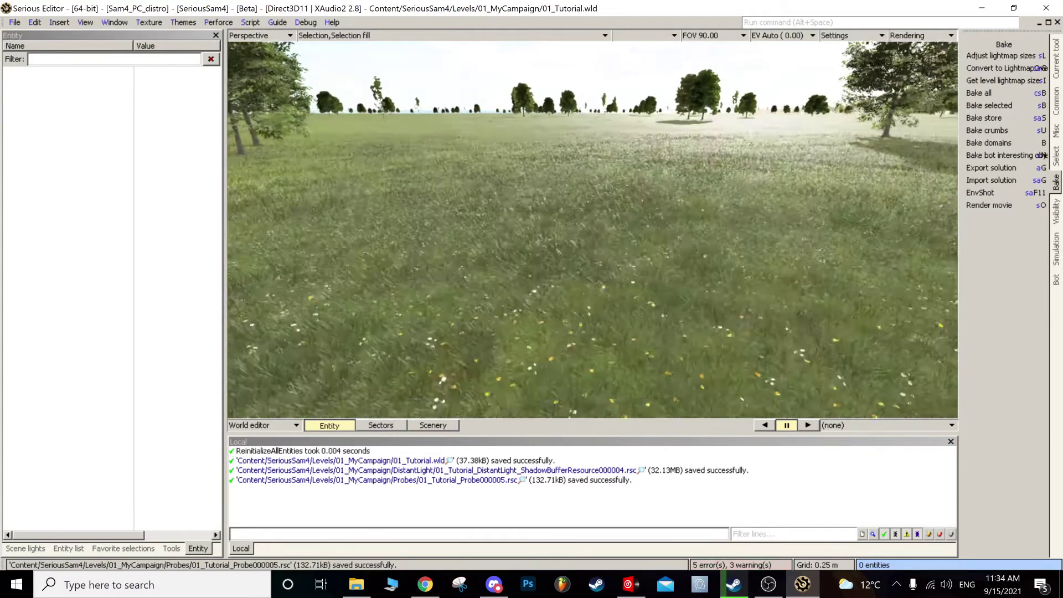
Step: Run the level as a game test, walk around the grassy field, view the player in third person, and end the test
scroll(593, 230, "up", 3)
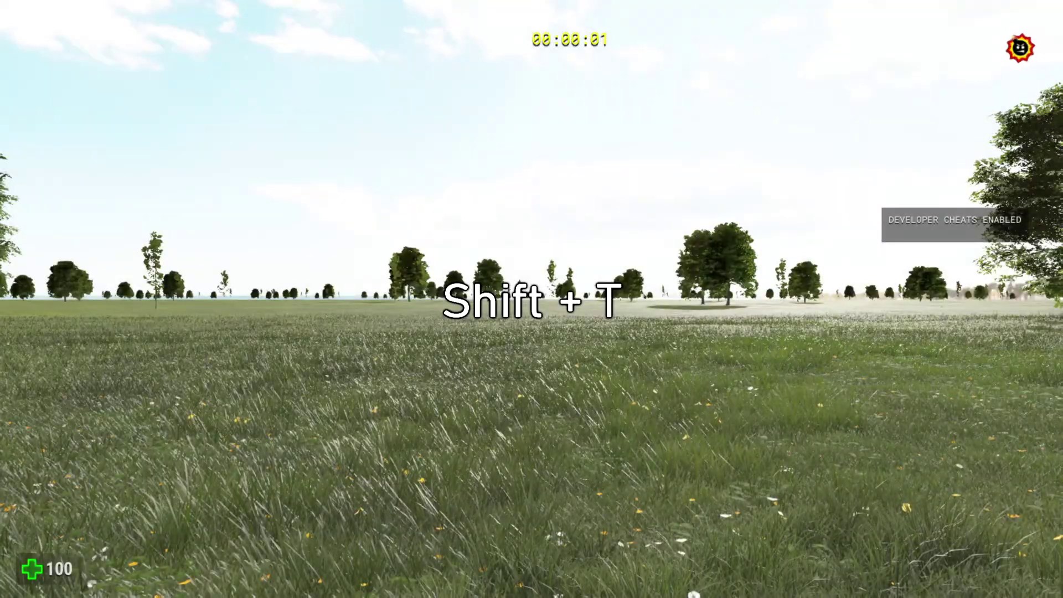
key("w")
key("w")
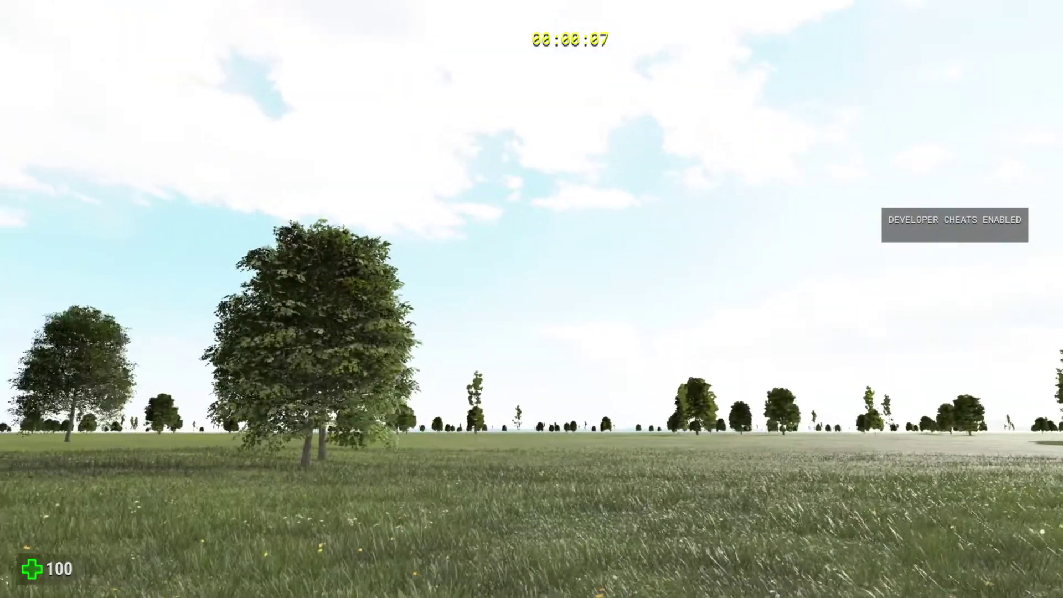
key("h")
key("w")
key("a")
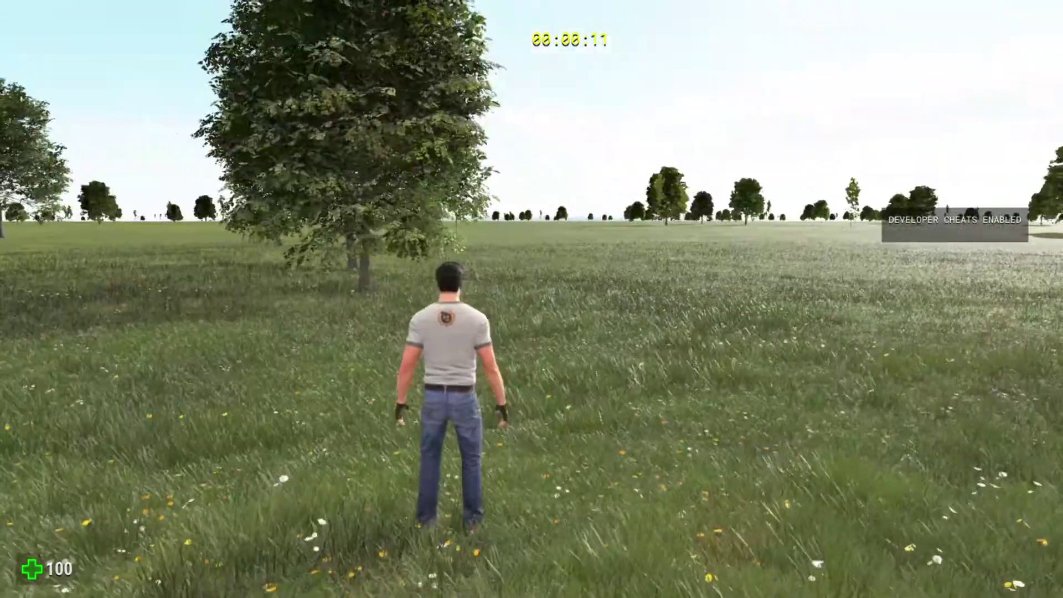
key("Escape")
Step: Change from world editing to terrain editing and activate the Elevation mode
scroll(593, 230, "down", 5)
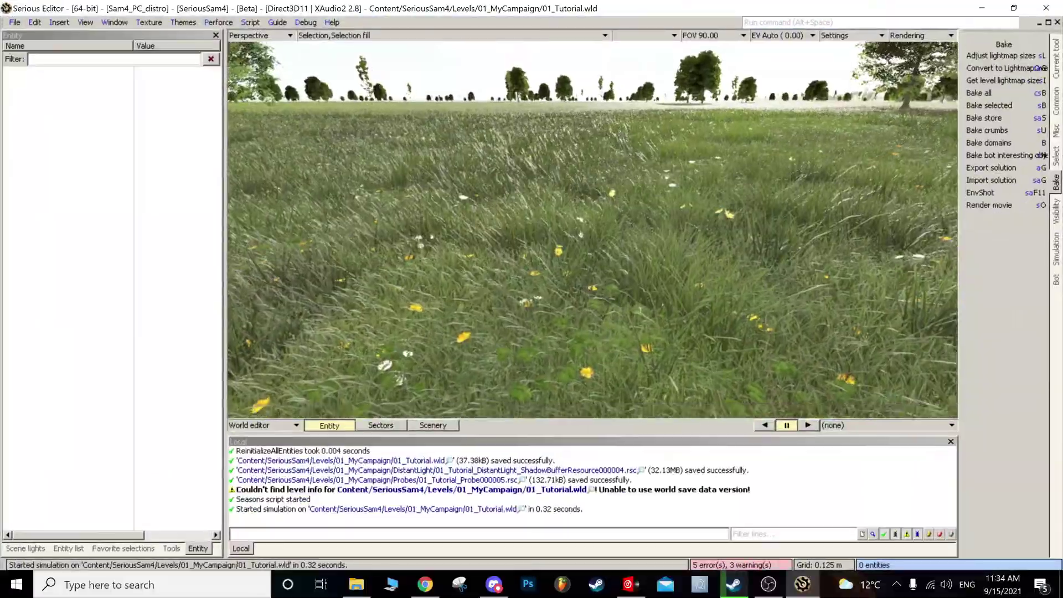
scroll(593, 230, "down", 5)
scroll(592, 230, "up", 3)
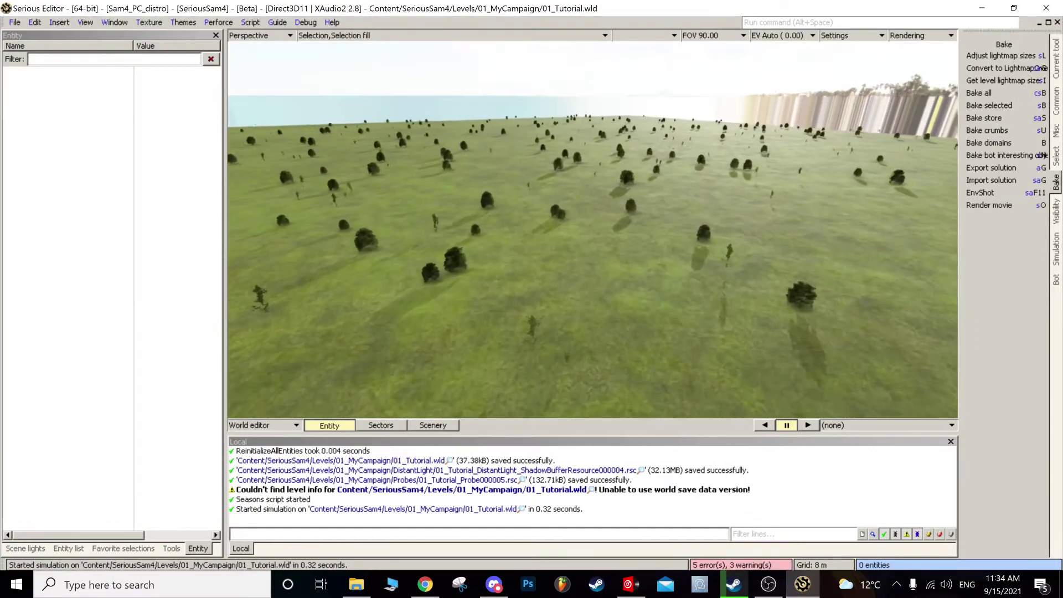
scroll(592, 230, "up", 5)
scroll(592, 229, "down", 5)
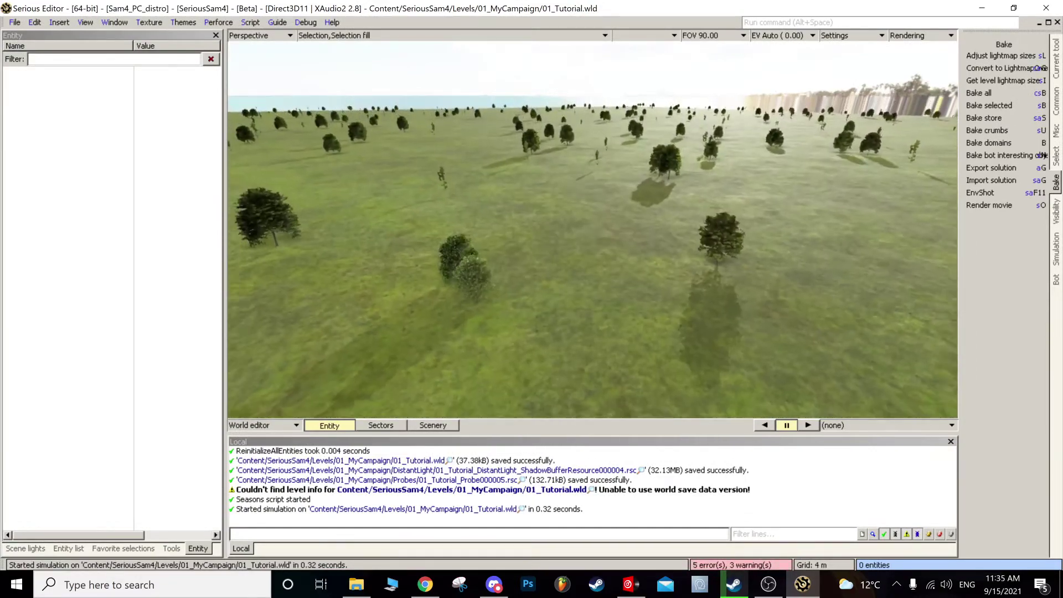
scroll(592, 230, "up", 5)
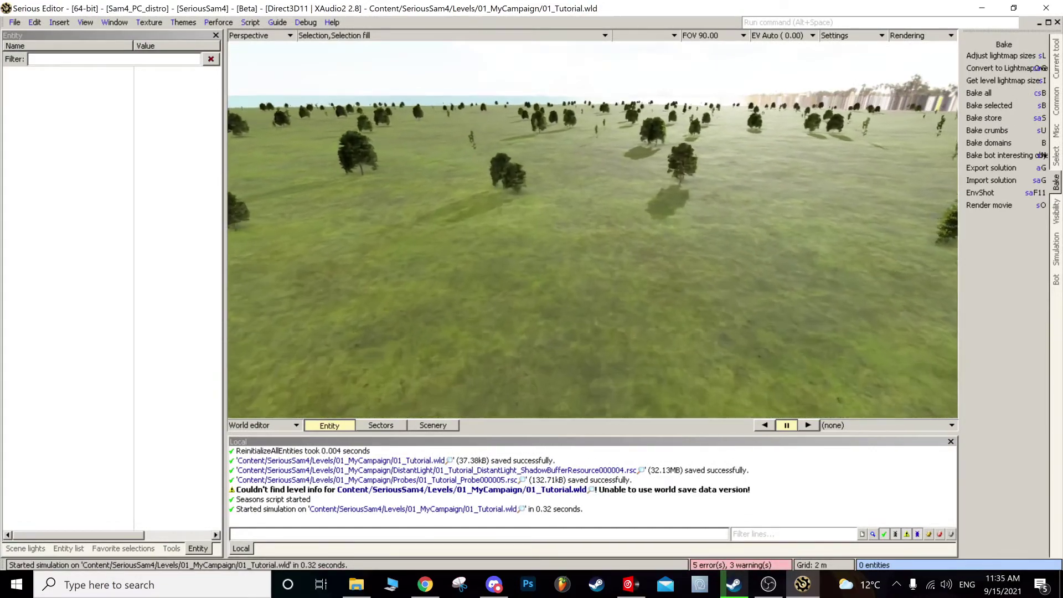
scroll(593, 229, "down", 2)
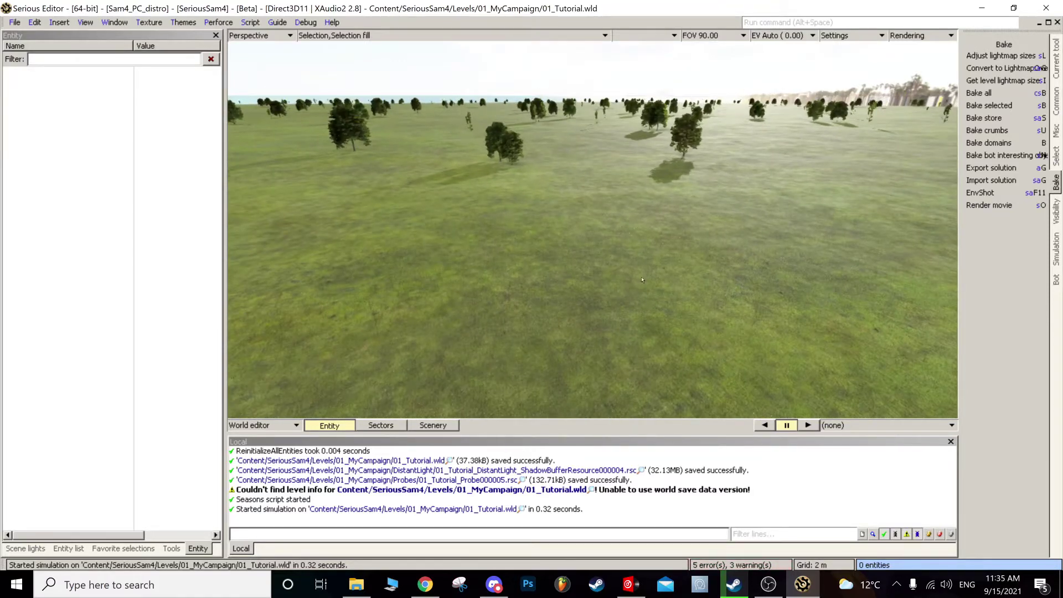
left_click(260, 425)
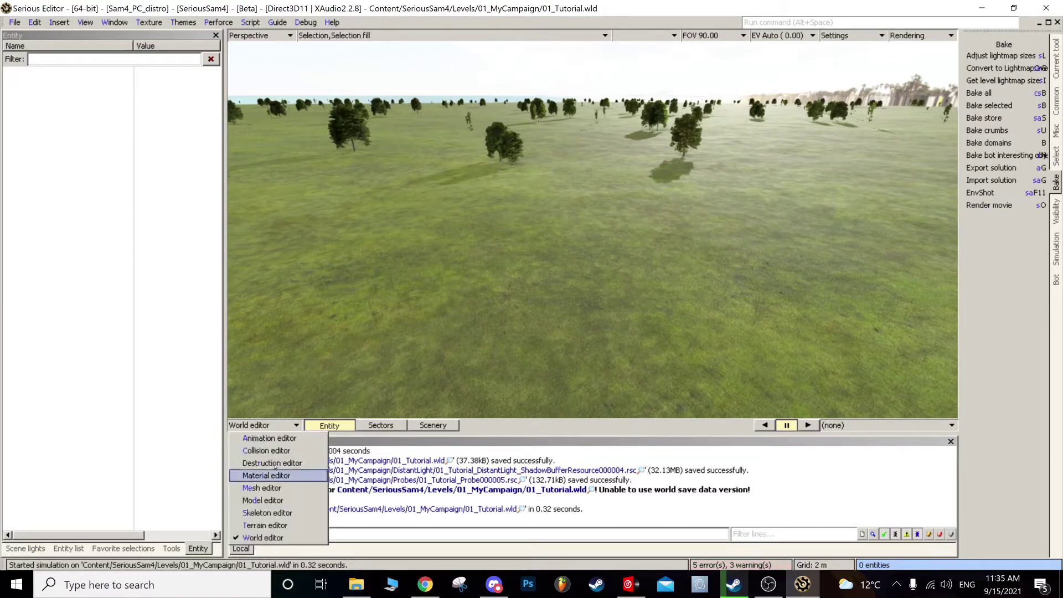
left_click(286, 521)
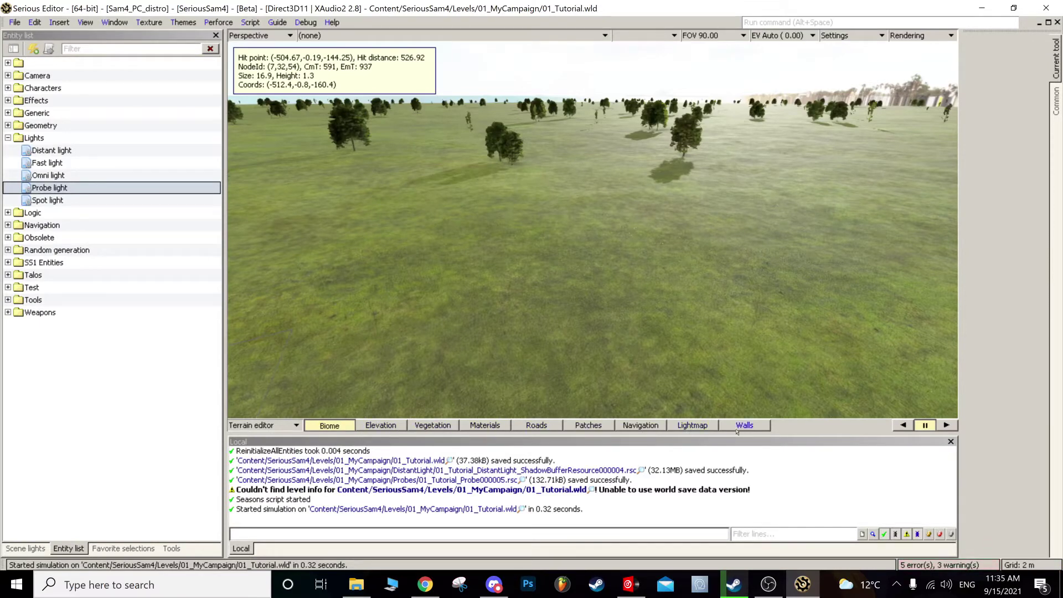
scroll(581, 337, "down", 5)
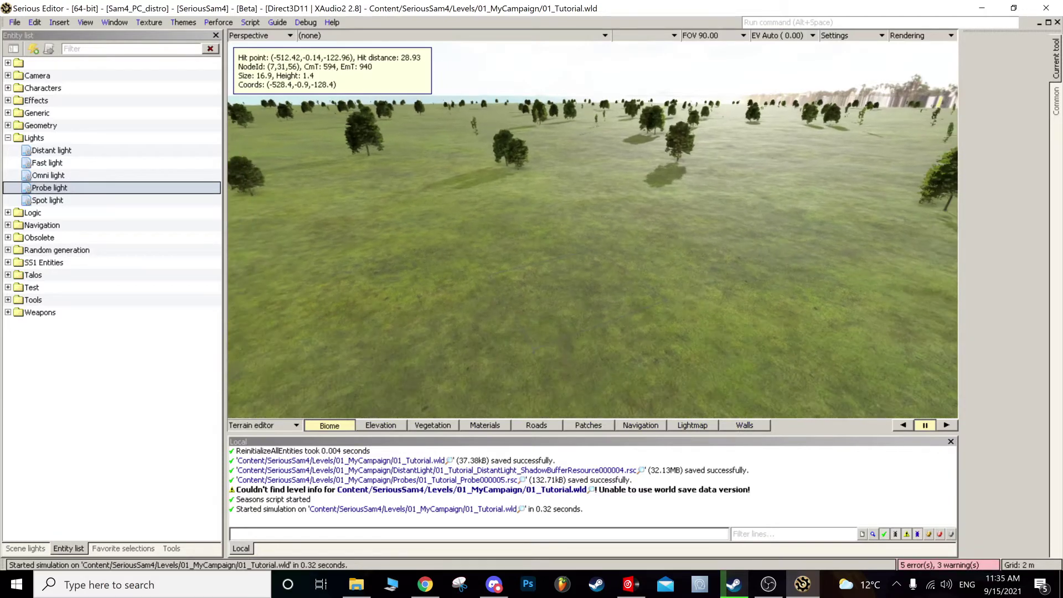
left_click(381, 426)
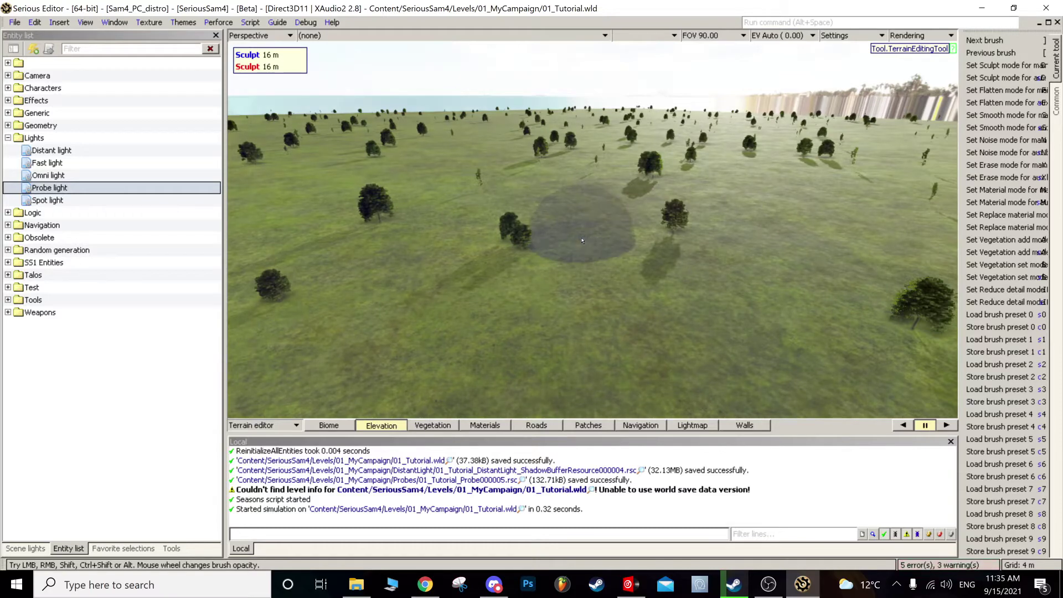
Step: Dig a pit near the middle of the terrain and raise ground beside it with the 16 m Sculpt brush
mouse_move(581, 221)
middle_mouse_down()
mouse_move(591, 205)
mouse_move(581, 221)
middle_mouse_up()
key("alt")
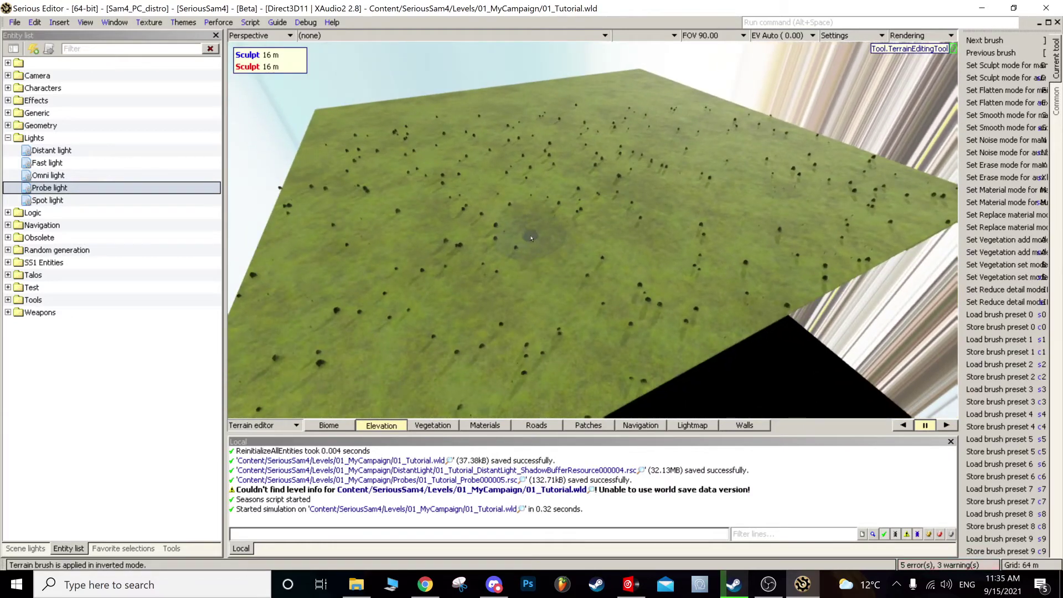
left_click_drag(547, 255, 587, 275, "alt")
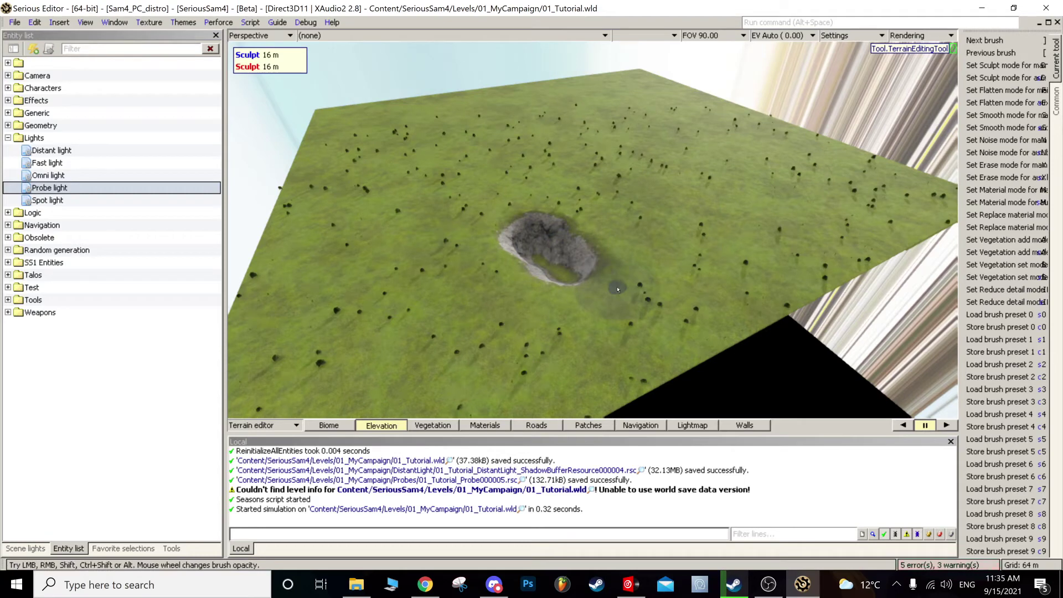
mouse_move(517, 198)
left_mouse_down()
mouse_move(496, 190)
mouse_move(511, 221)
mouse_move(569, 254)
mouse_move(513, 235)
mouse_move(521, 239)
left_mouse_up()
Step: Smooth the sharp peaks and steep slopes of the sculpted terrain into rounded hills
mouse_move(620, 248)
middle_mouse_down()
mouse_move(614, 183)
mouse_move(520, 137)
mouse_move(555, 236)
middle_mouse_up()
mouse_move(603, 222)
left_mouse_down("shift")
mouse_move(612, 231)
mouse_move(595, 238)
left_mouse_up("shift")
middle_click_drag(595, 238, 601, 234)
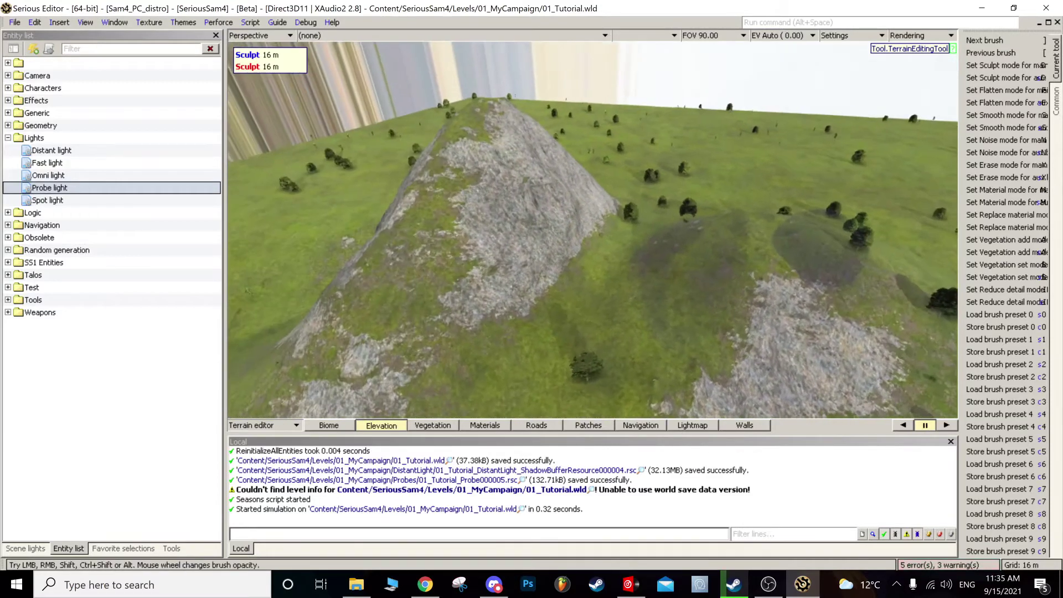
mouse_move(513, 155)
left_mouse_down("shift")
mouse_move(524, 162)
mouse_move(519, 214)
mouse_move(565, 218)
mouse_move(603, 247)
left_mouse_up("shift")
mouse_move(606, 250)
middle_mouse_down()
mouse_move(593, 121)
mouse_move(593, 199)
mouse_move(565, 221)
mouse_move(565, 172)
middle_mouse_up()
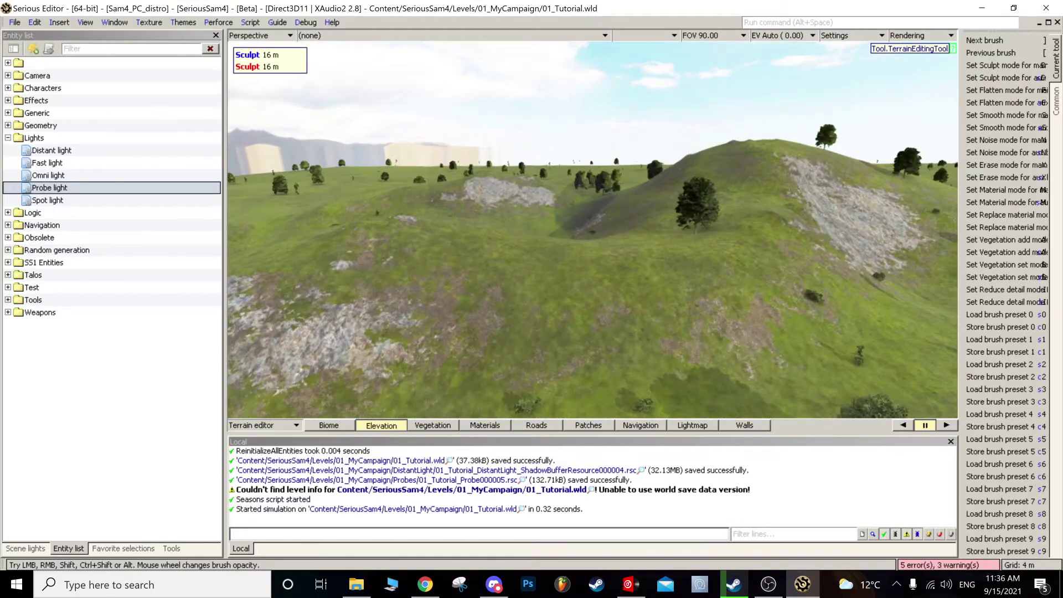
Step: Set the main elevation brush to Noise mode and roughen the surface of the sculpted hills
left_click(447, 426)
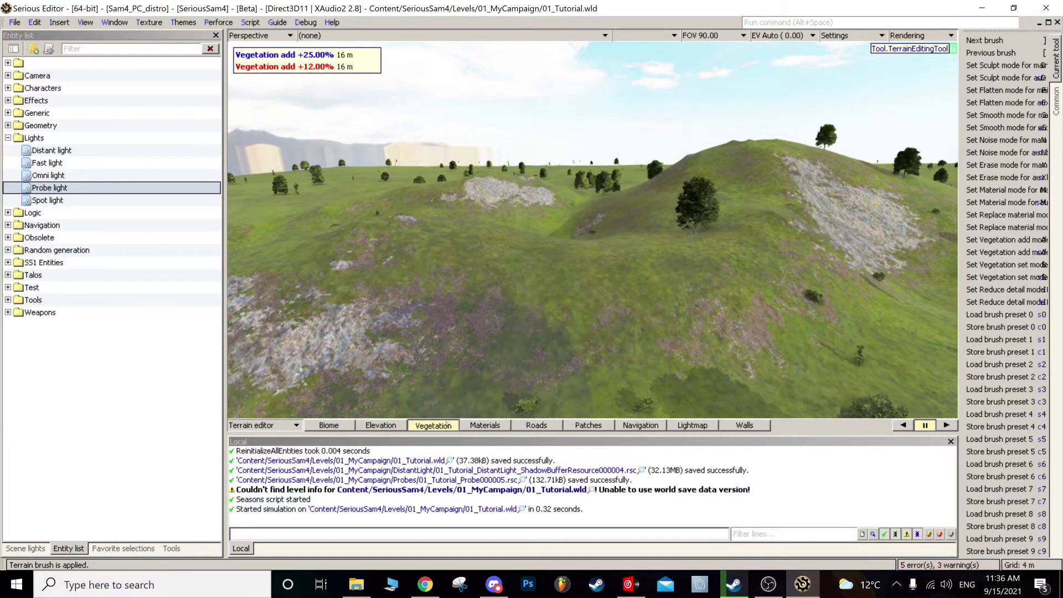
left_click(404, 427)
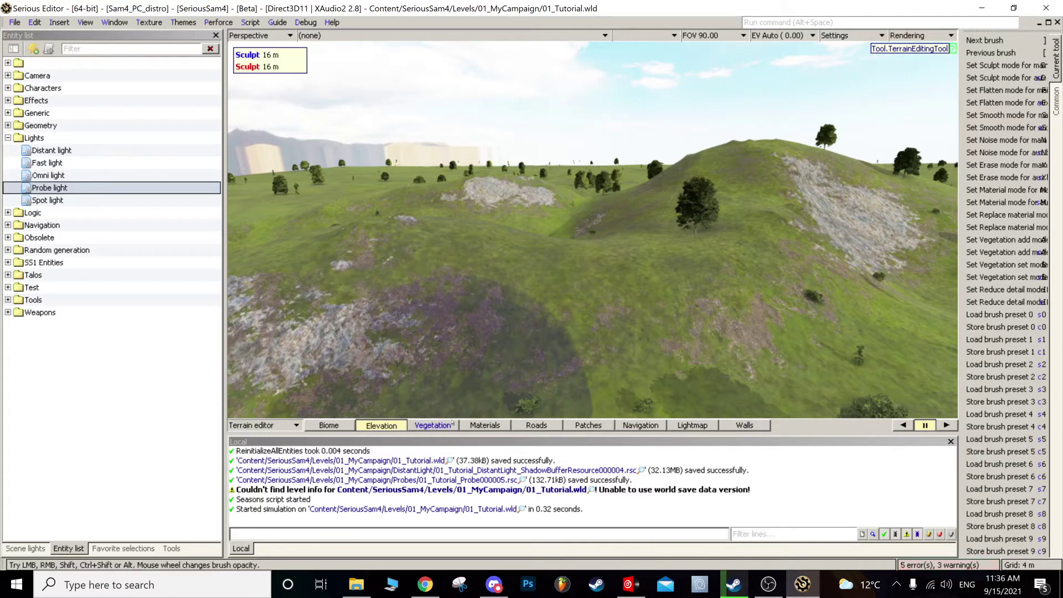
key("q")
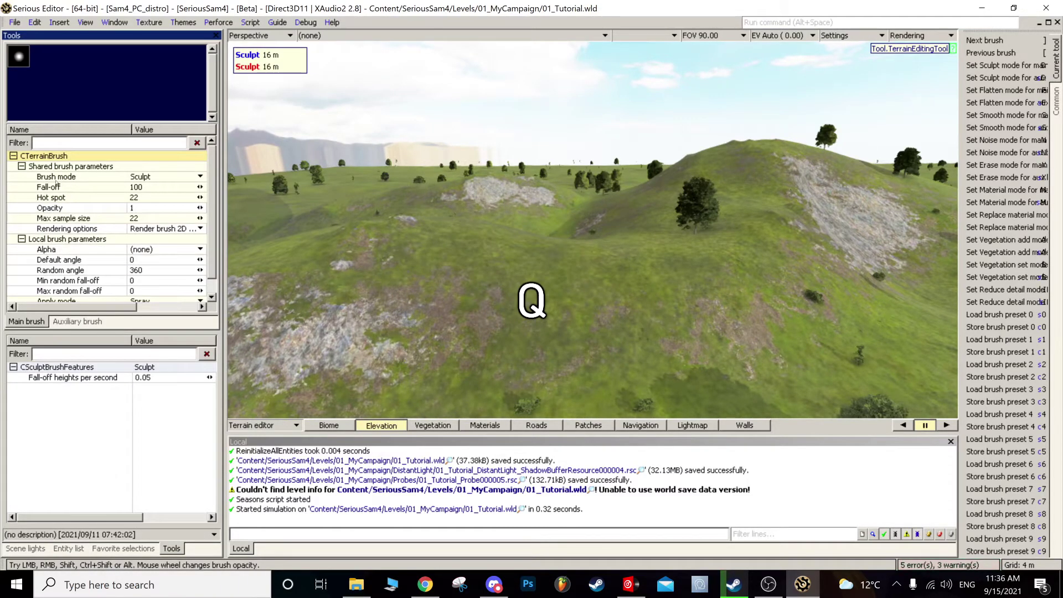
scroll(82, 186, "down", 1)
scroll(81, 185, "up", 1)
left_click(127, 176)
left_click(129, 176)
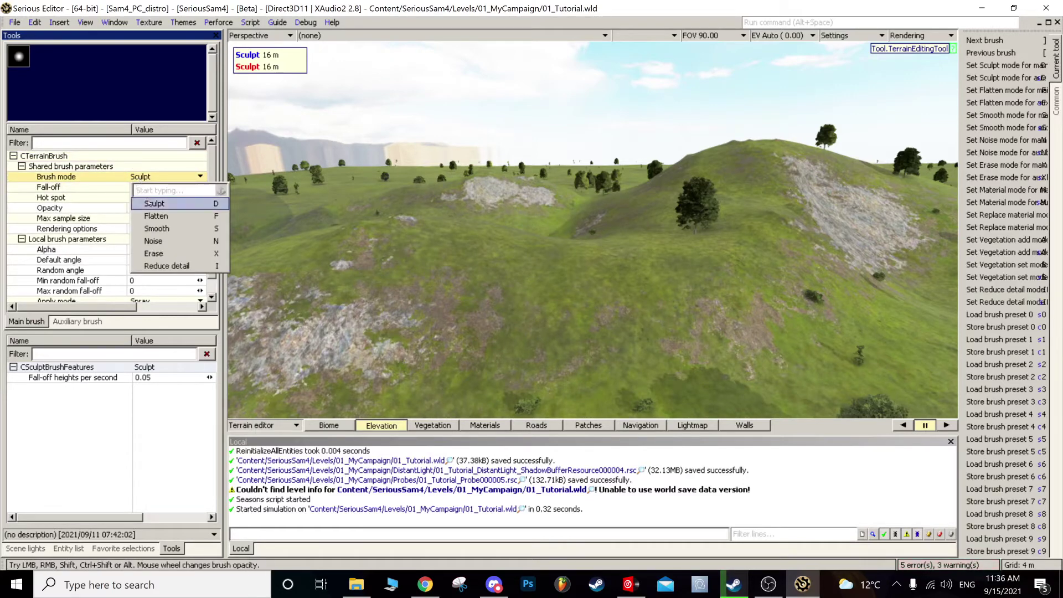
left_click(153, 242)
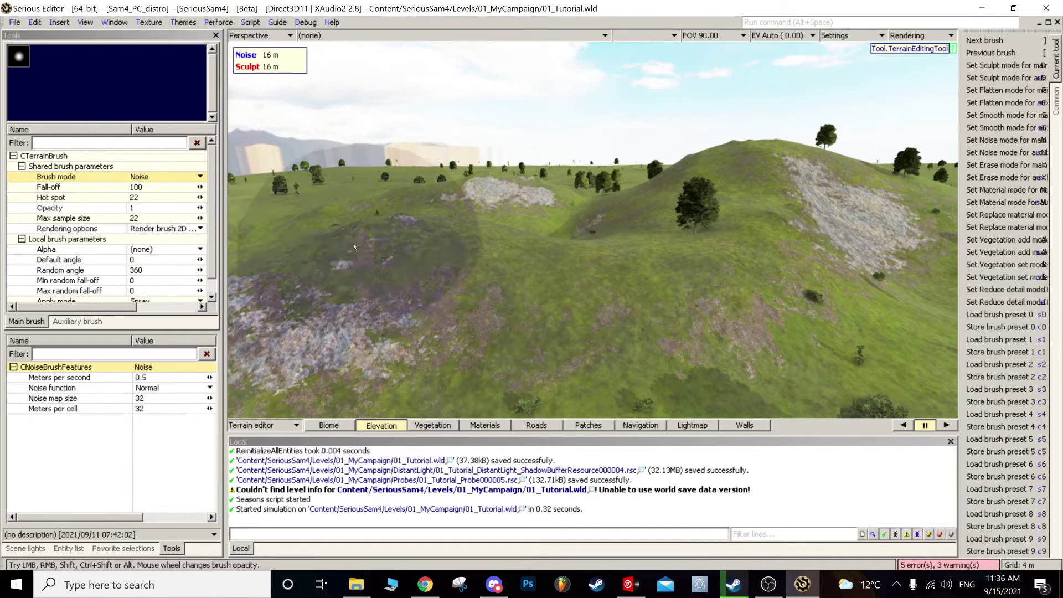
left_click_drag(717, 209, 689, 217)
mouse_move(501, 254)
left_mouse_down()
mouse_move(351, 241)
mouse_move(361, 245)
left_mouse_up()
mouse_move(546, 277)
middle_mouse_down()
mouse_move(571, 249)
mouse_move(516, 258)
middle_mouse_up()
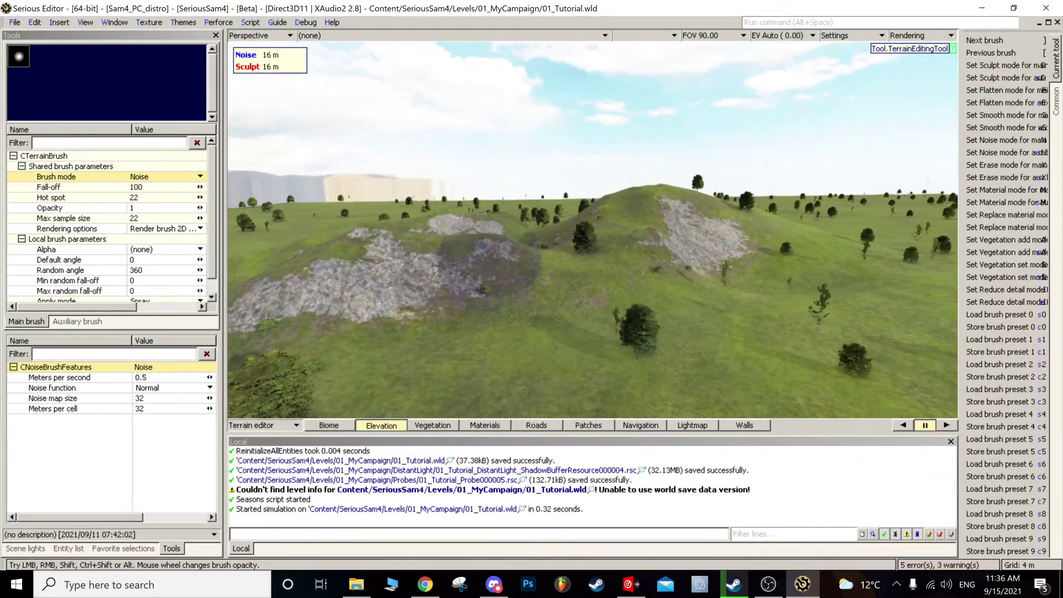
Step: Set the main brush mode back to Sculpt and raise more ground on the rocky hill and the grassy foreground
left_click(164, 176)
left_click(157, 204)
mouse_move(360, 249)
left_mouse_down()
mouse_move(510, 299)
mouse_move(675, 324)
left_mouse_up()
mouse_move(783, 309)
left_mouse_down()
mouse_move(684, 321)
mouse_move(858, 299)
mouse_move(592, 314)
mouse_move(725, 319)
mouse_move(574, 292)
mouse_move(579, 311)
mouse_move(731, 311)
mouse_move(779, 298)
mouse_move(764, 320)
mouse_move(637, 314)
left_mouse_up()
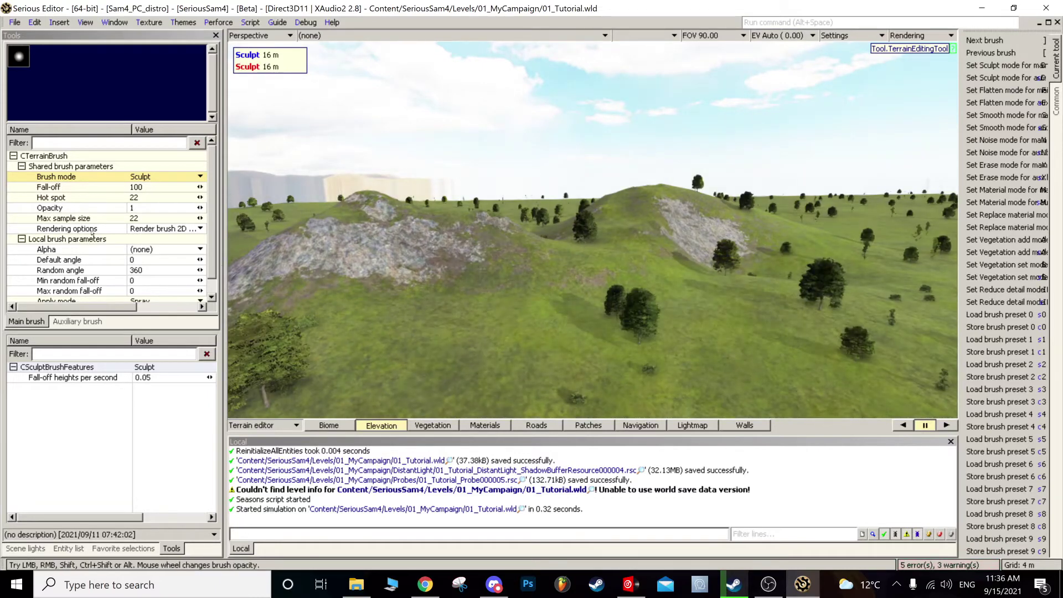
Step: Review the shared and local parameters of the main terrain brush
left_click(103, 202)
scroll(103, 205, "down", 1)
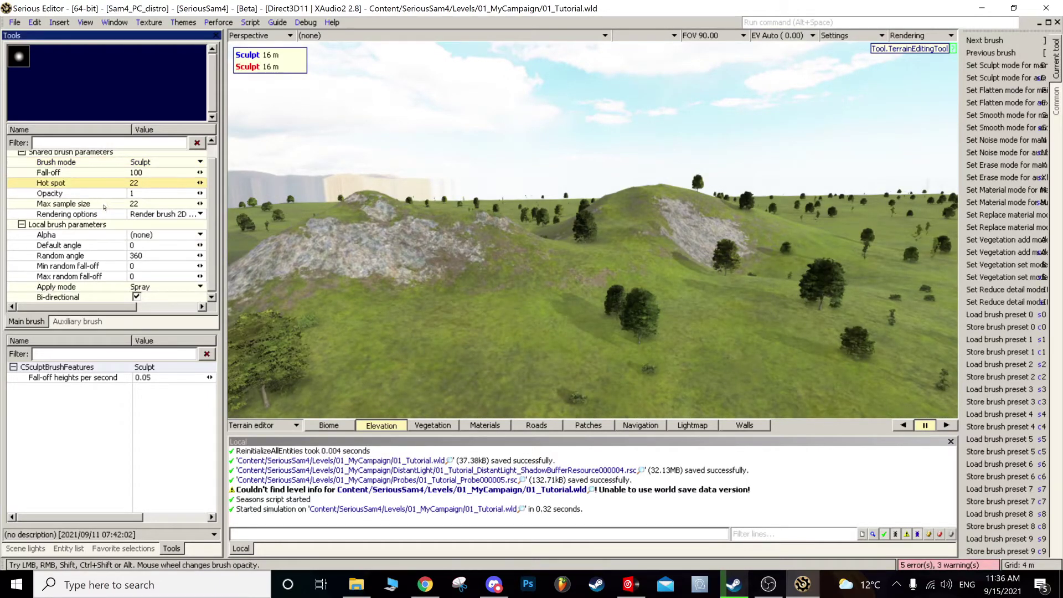
scroll(106, 252, "up", 1)
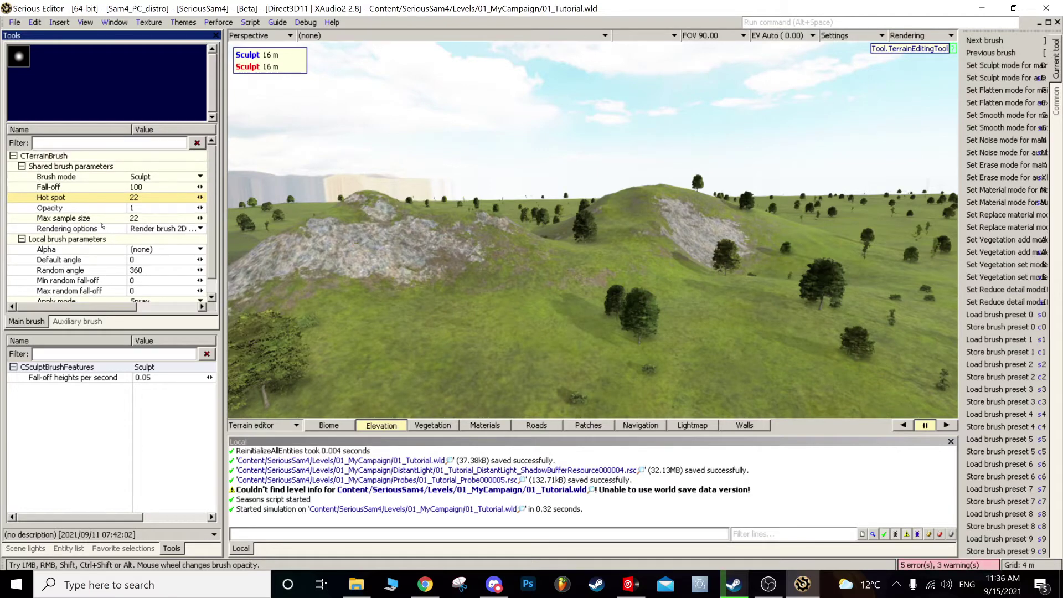
scroll(89, 242, "down", 1)
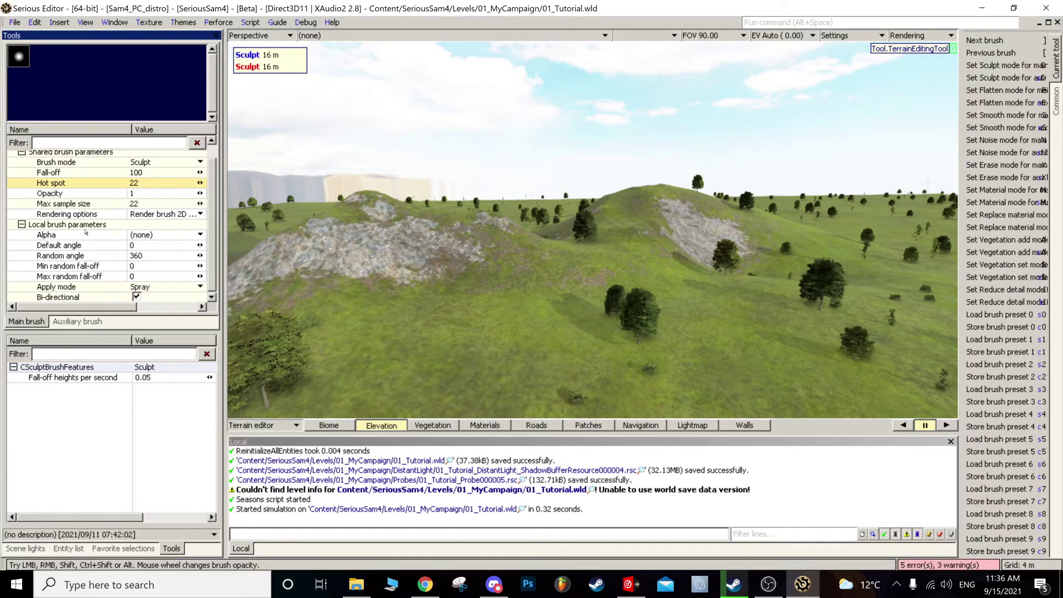
scroll(86, 233, "up", 1)
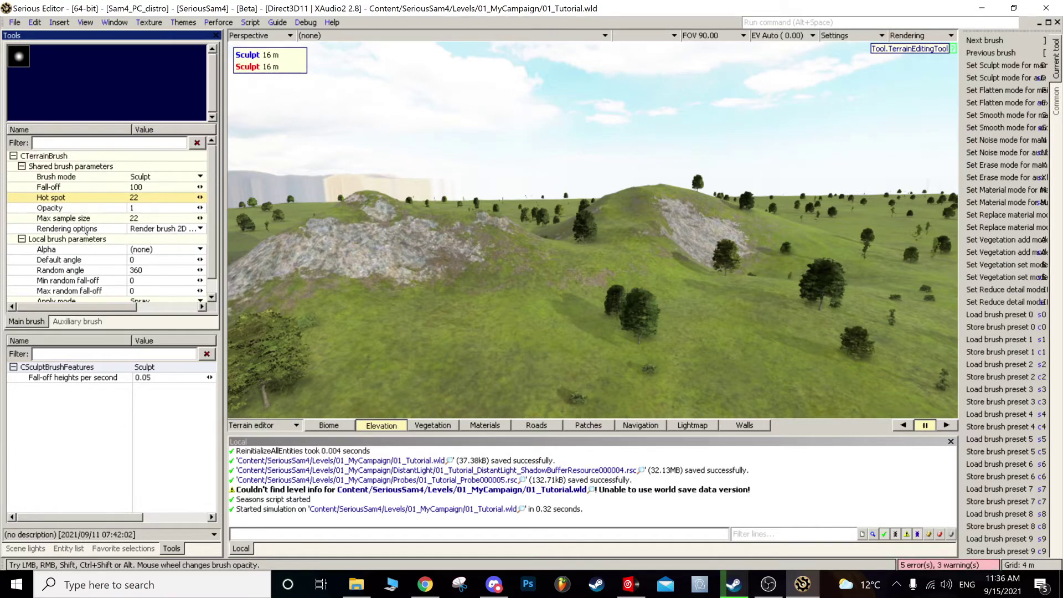
left_click(73, 178)
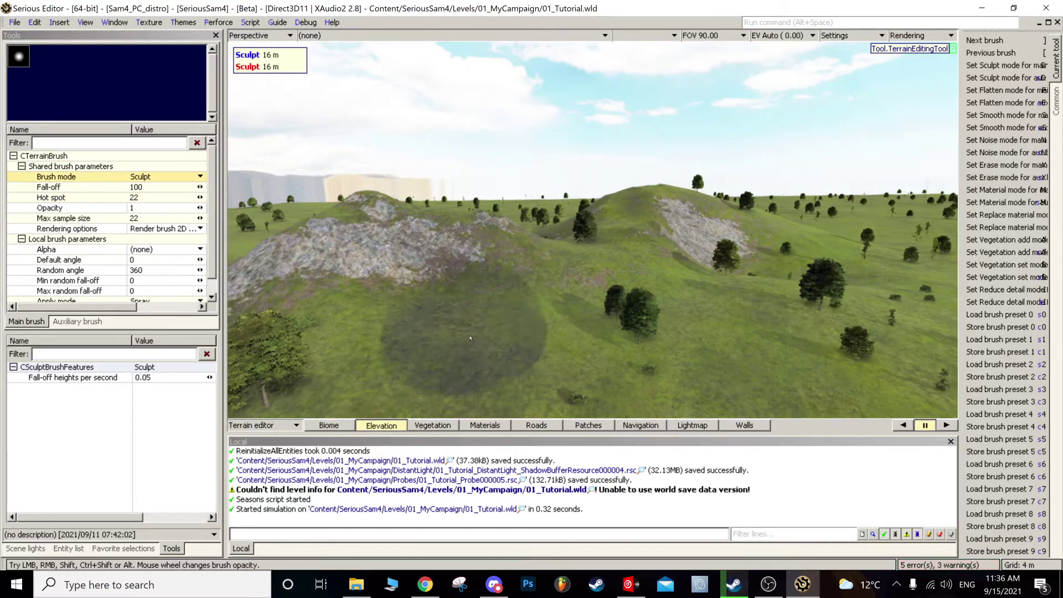
Step: Paint dense forest vegetation across the ground beside the hills with the 16 m Vegetation add brush
left_click(437, 426)
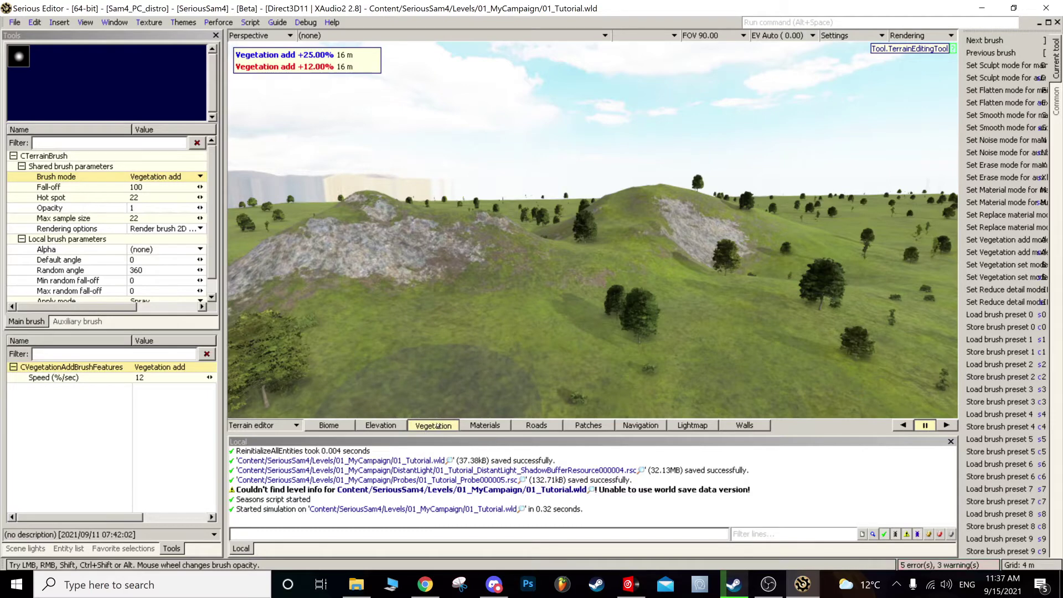
mouse_move(538, 325)
middle_mouse_down()
mouse_move(550, 329)
mouse_move(540, 354)
mouse_move(538, 326)
middle_mouse_up()
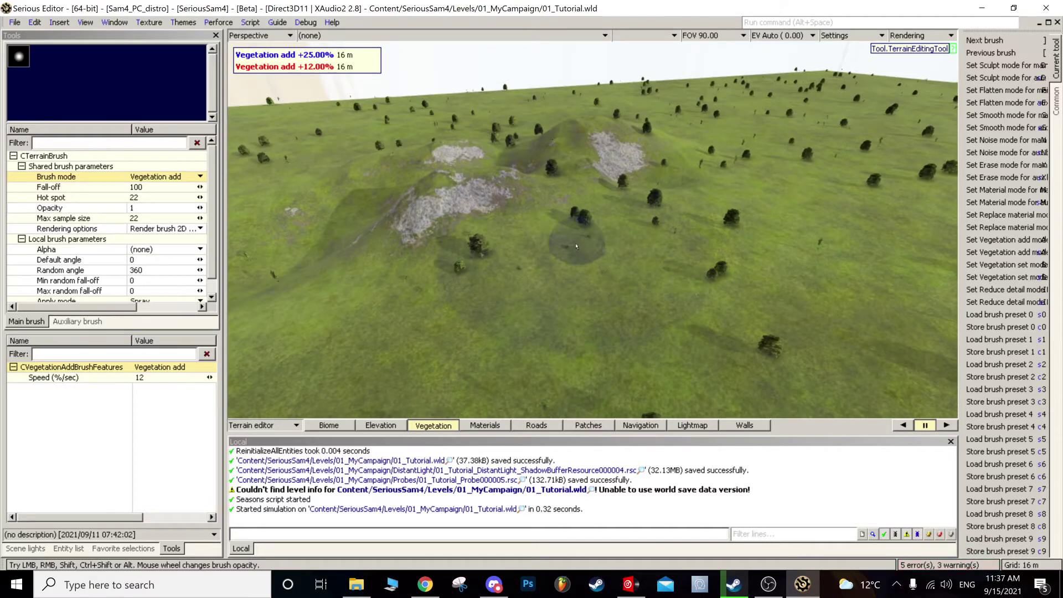
mouse_move(582, 249)
left_mouse_down()
mouse_move(897, 399)
mouse_move(775, 332)
mouse_move(792, 388)
mouse_move(764, 320)
mouse_move(541, 356)
mouse_move(499, 344)
mouse_move(436, 311)
mouse_move(420, 266)
mouse_move(382, 213)
mouse_move(367, 237)
mouse_move(355, 218)
mouse_move(380, 187)
mouse_move(481, 238)
mouse_move(559, 186)
mouse_move(638, 179)
mouse_move(700, 206)
left_mouse_up()
mouse_move(701, 206)
middle_mouse_down()
mouse_move(679, 113)
mouse_move(679, 133)
mouse_move(692, 119)
mouse_move(728, 133)
middle_mouse_up()
middle_click_drag(592, 230, 599, 236)
Step: Paint the ShortGrass_WithFlowers_01 material on the forest floor with the 16 m Material brush and remove some of it with inverted strokes
left_click(486, 425)
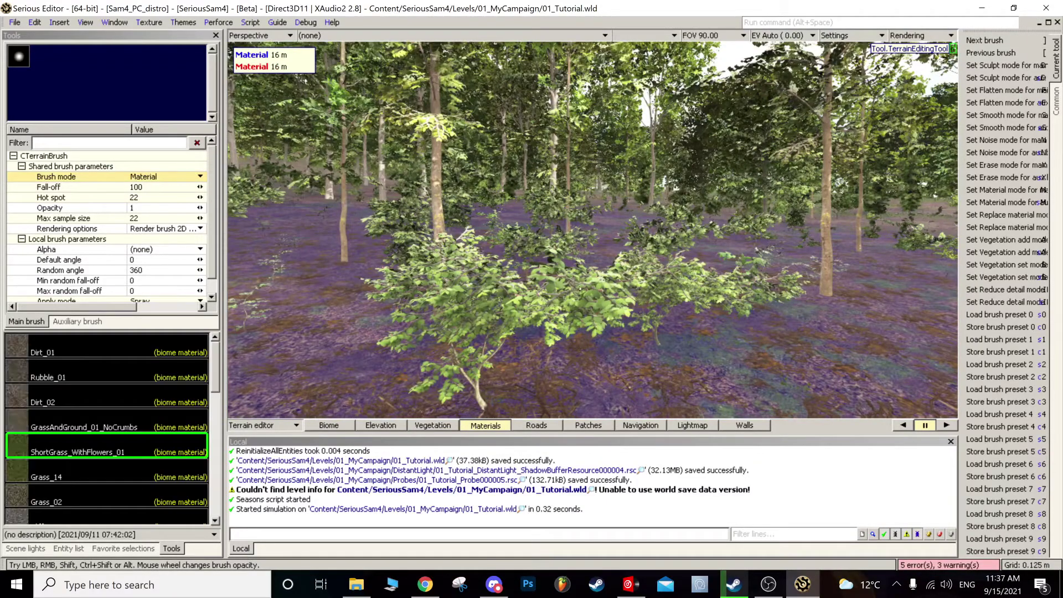
middle_click_drag(601, 191, 612, 214)
left_click(612, 214)
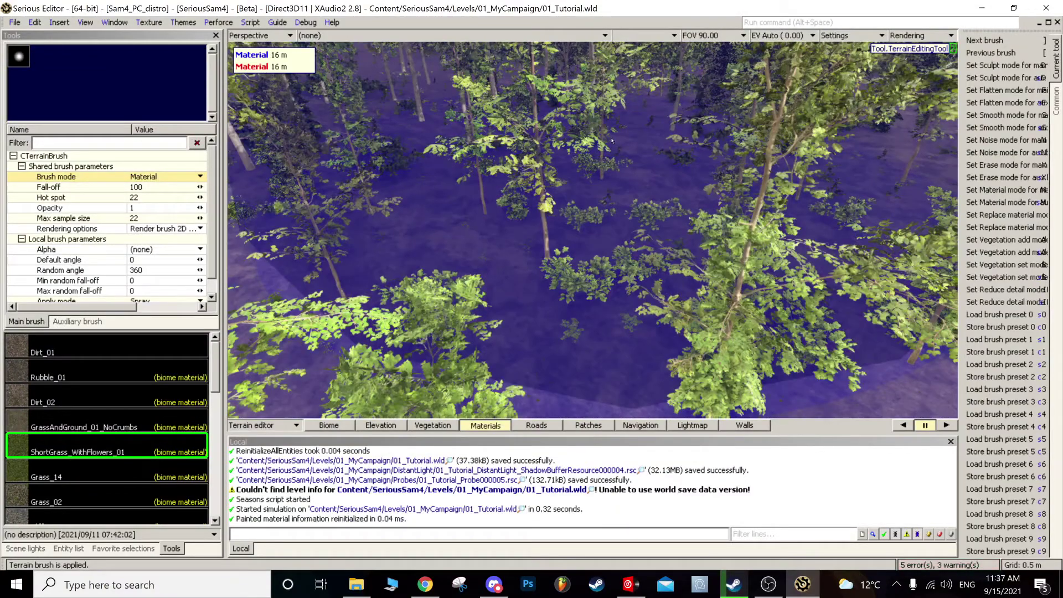
left_click_drag(613, 141, 615, 147)
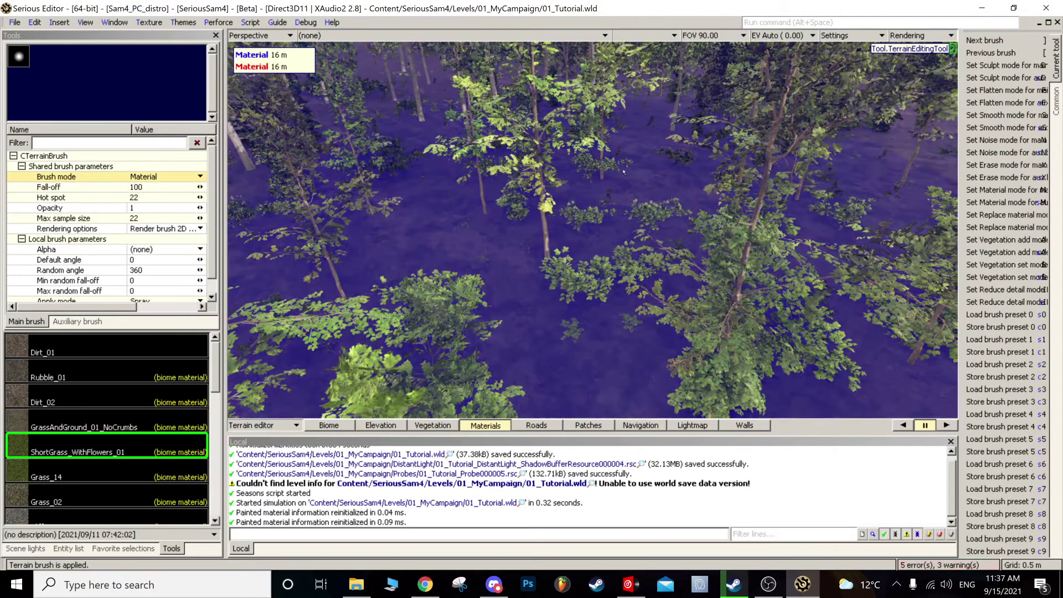
left_click(623, 172)
middle_click_drag(624, 171, 618, 180)
mouse_move(620, 188)
left_mouse_down()
mouse_move(638, 187)
mouse_move(626, 181)
left_mouse_up()
mouse_move(641, 219)
right_mouse_down()
mouse_move(663, 192)
mouse_move(632, 154)
right_mouse_up()
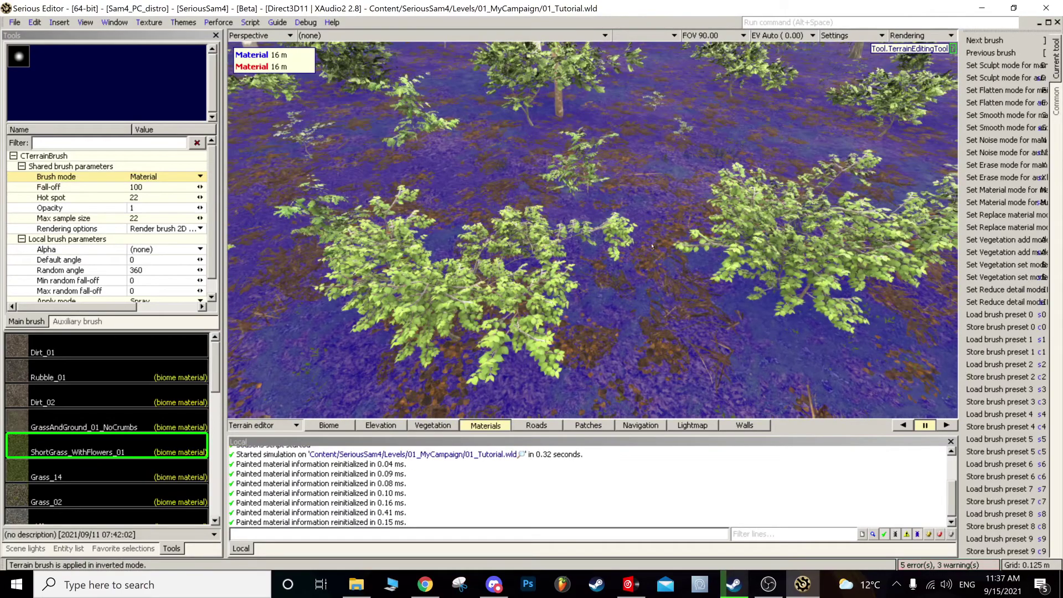
right_click_drag(640, 253, 640, 254)
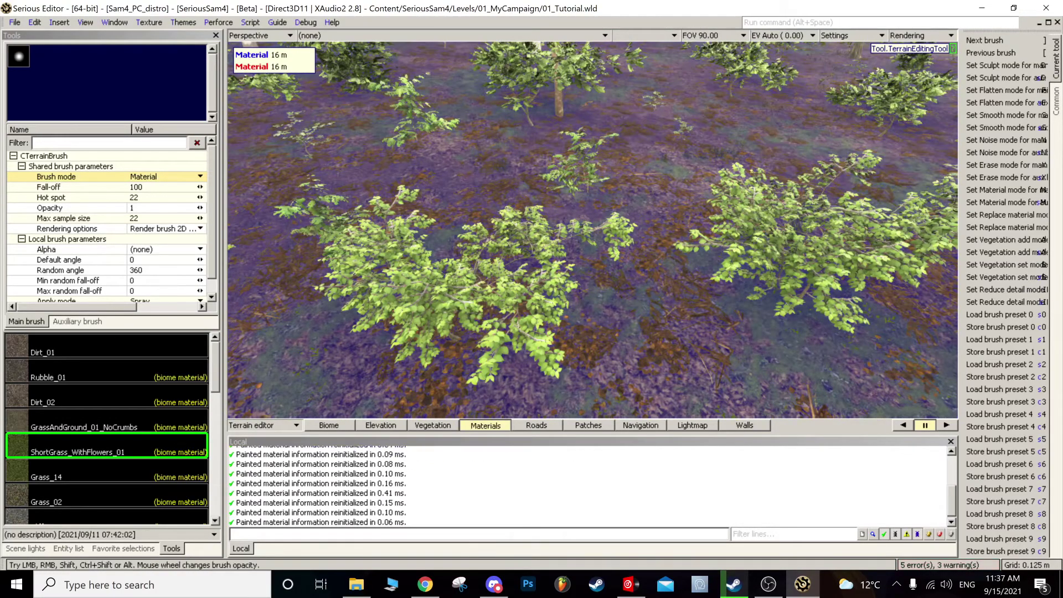
Step: Pick the Dirt_02 material and paint it over the open grass near the forest with the 16 m Material brush
key("s")
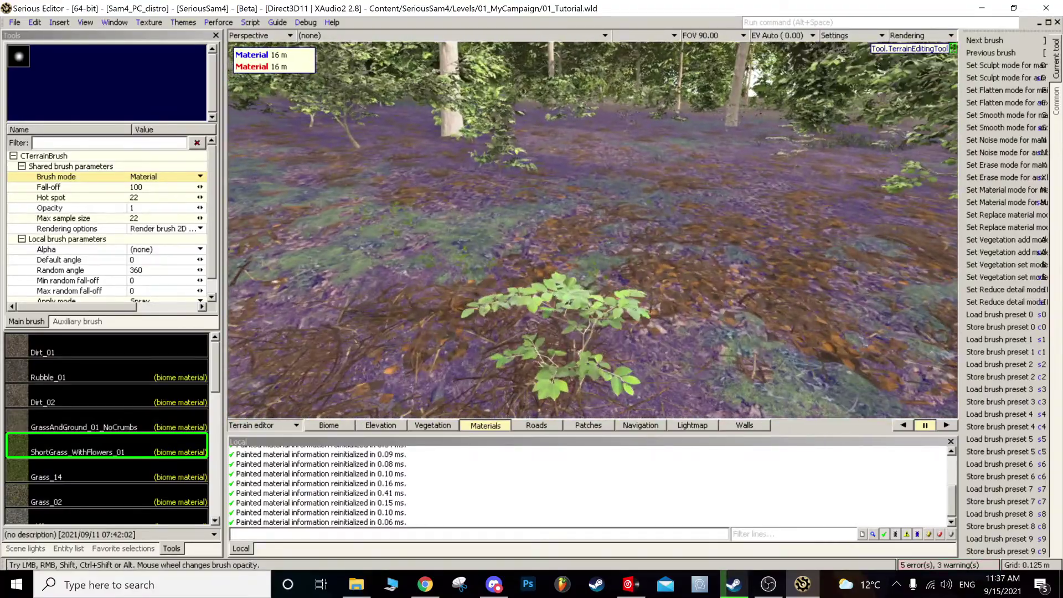
middle_click_drag(640, 253, 640, 311)
middle_click_drag(640, 253, 640, 333)
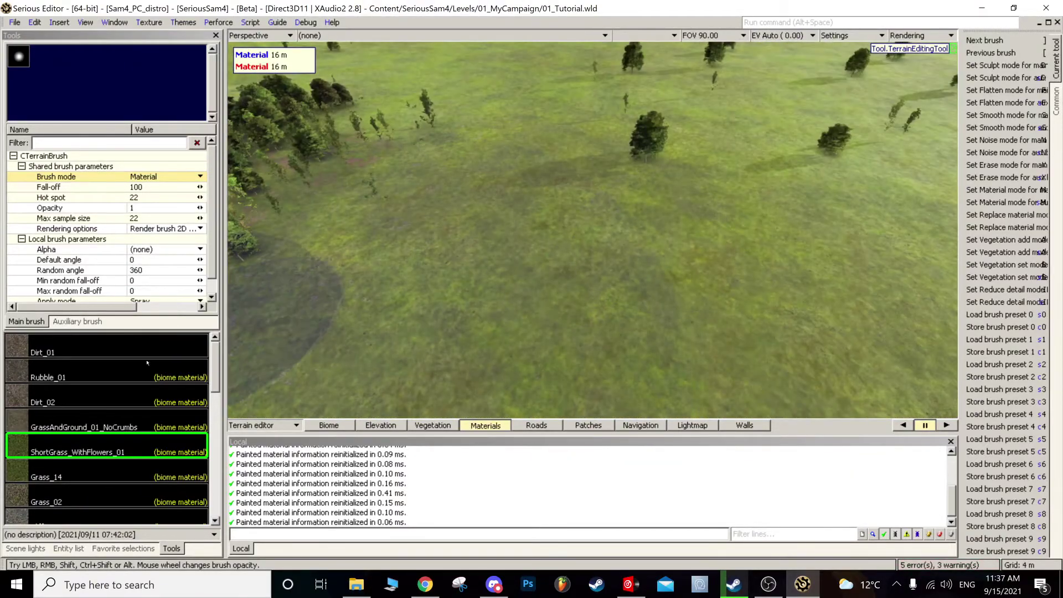
left_click(83, 395)
left_click(496, 262)
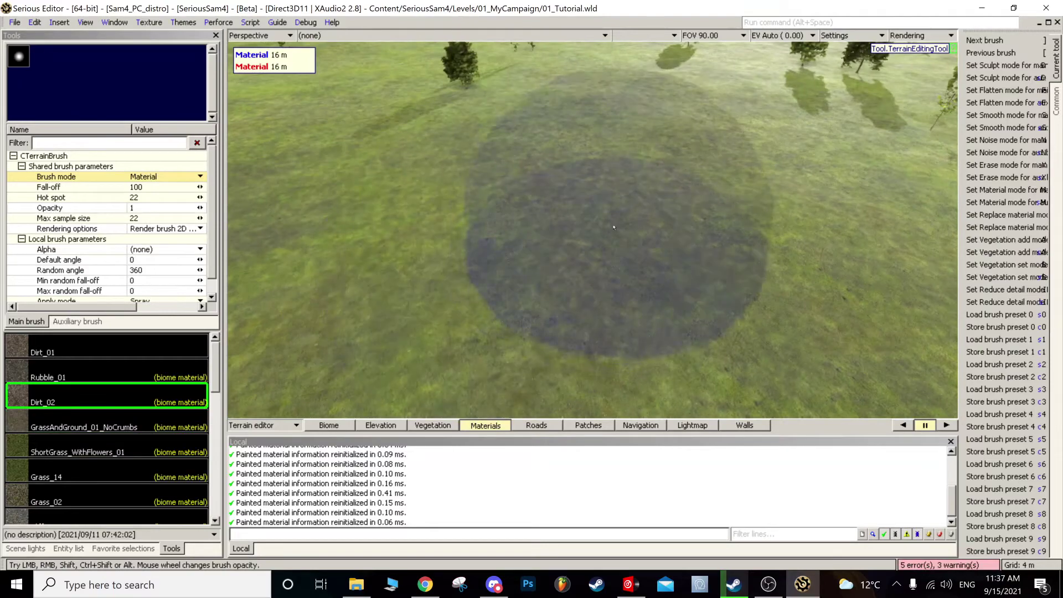
left_click(614, 228)
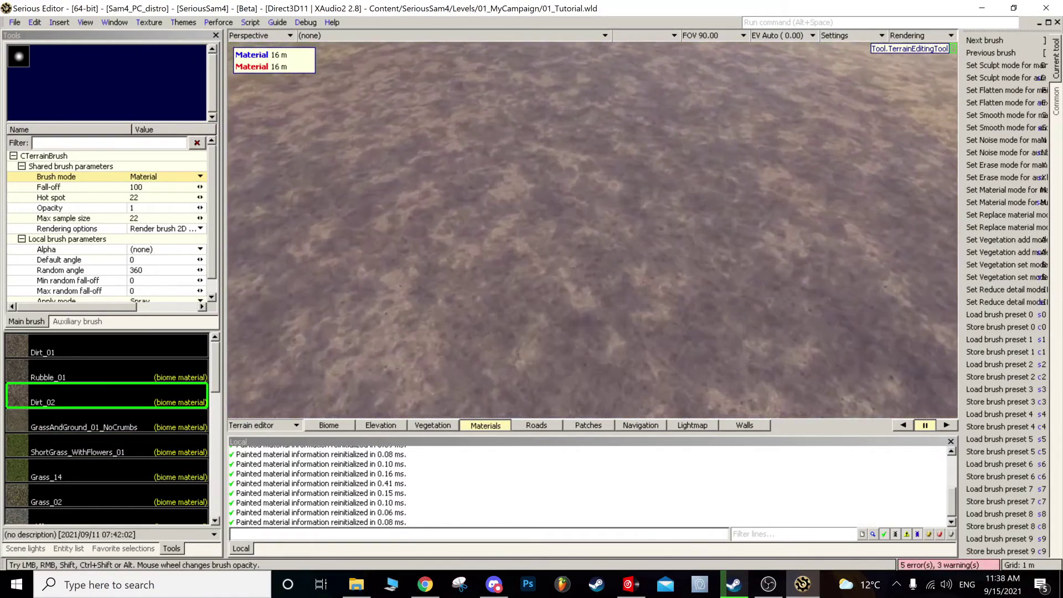
middle_click_drag(614, 229, 720, 244)
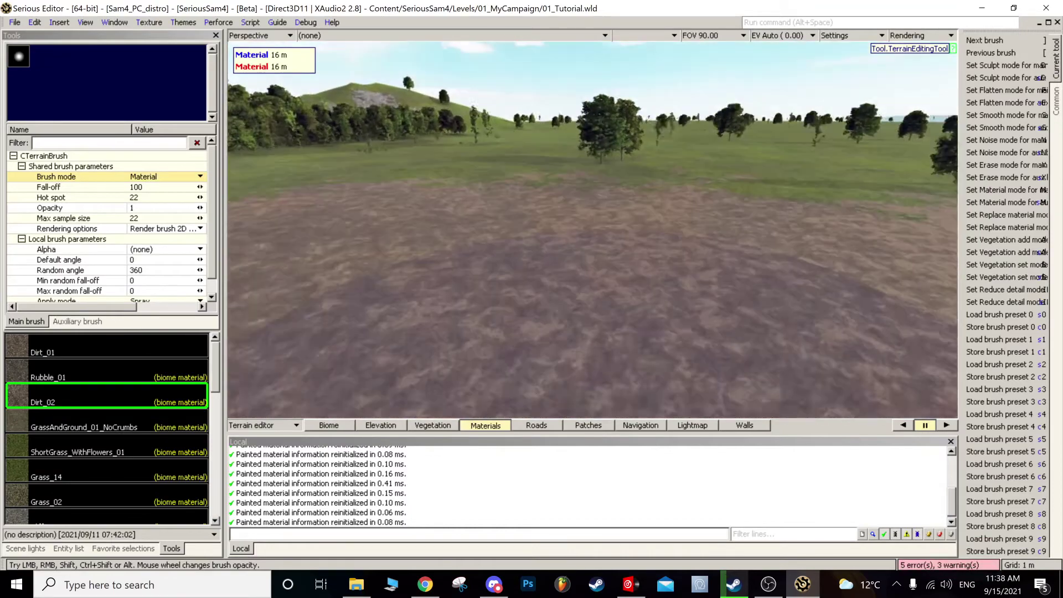
middle_click_drag(632, 221, 648, 191)
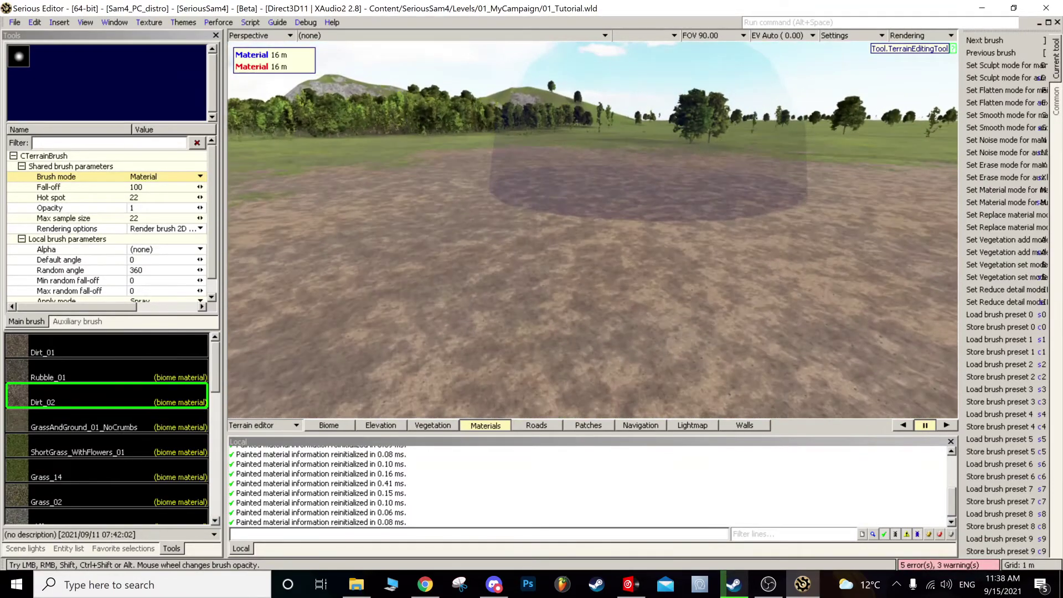
Step: Grow a cluster of trees in the middle of the dirt patch with the 16 m Vegetation add brush
left_click(444, 429)
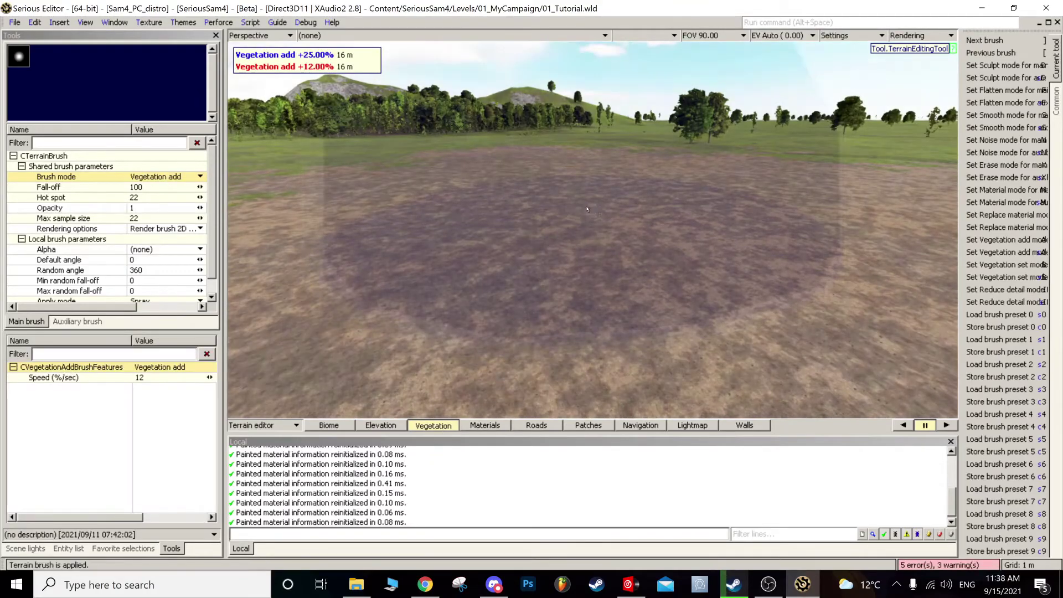
left_click_drag(649, 216, 642, 193)
middle_click_drag(642, 194, 645, 153)
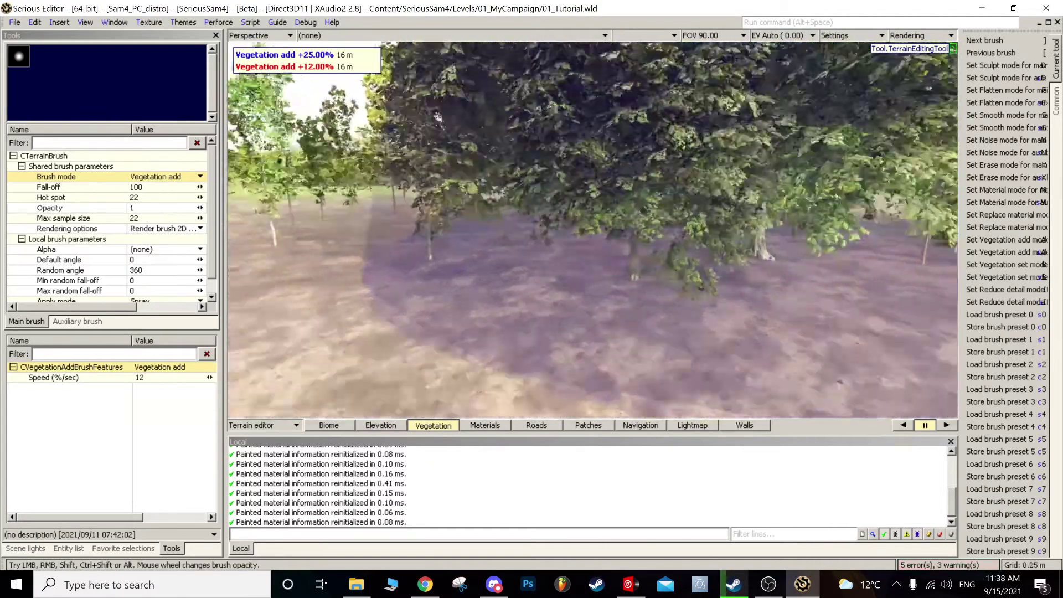
middle_click_drag(645, 222, 515, 224)
middle_click_drag(593, 230, 606, 351)
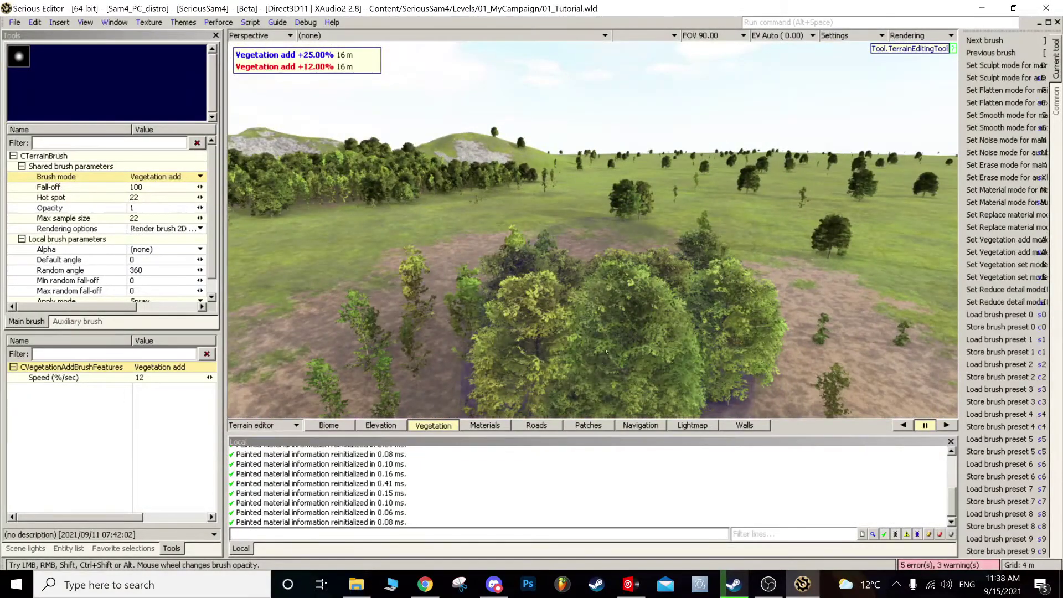
Step: Paint ShortGrass_WithFlowers_01 on the open grassland among the scattered trees and review that material's settings without changing them
left_click(481, 426)
left_click(131, 453)
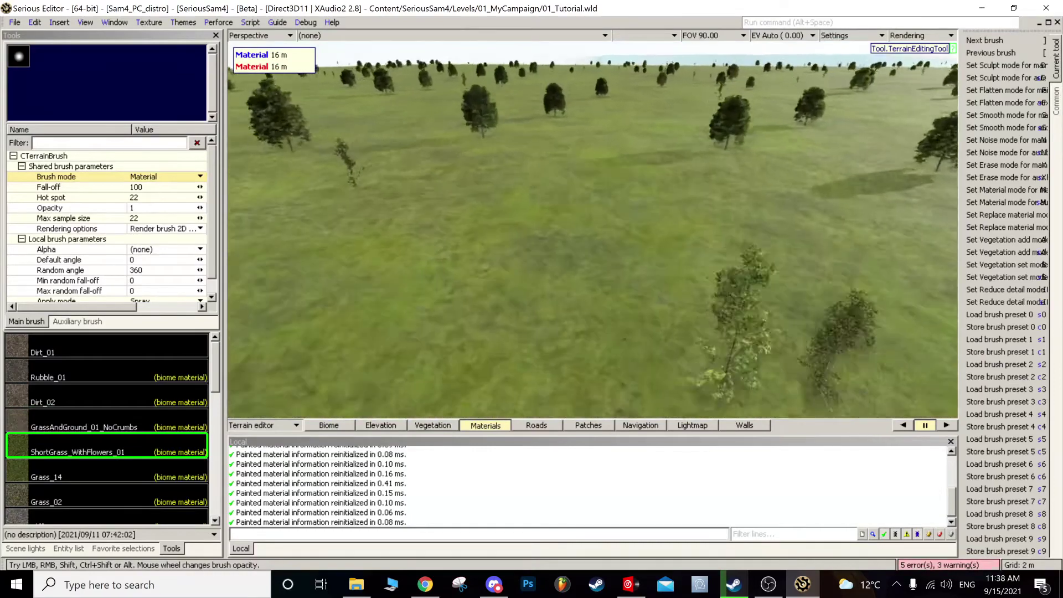
middle_click_drag(592, 230, 654, 271)
mouse_move(654, 271)
left_mouse_down()
mouse_move(582, 159)
mouse_move(598, 200)
mouse_move(600, 151)
left_mouse_up()
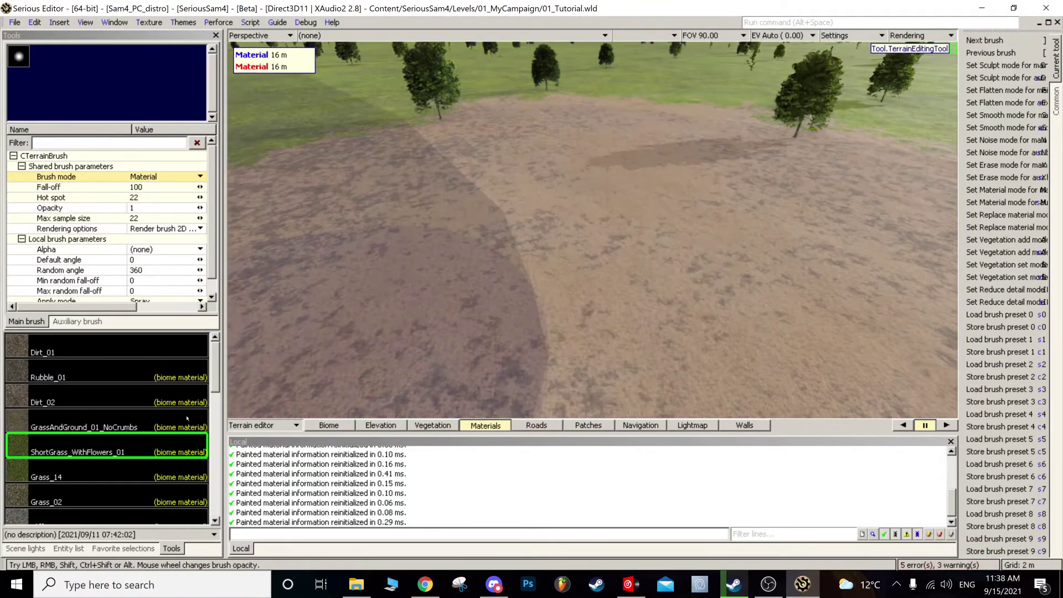
double_click(148, 444)
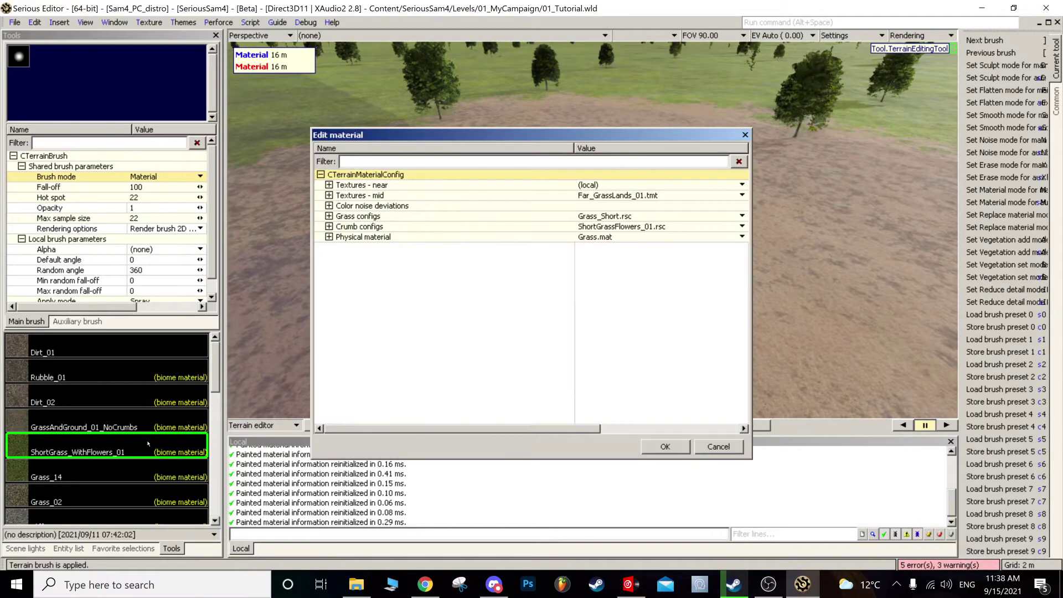
left_click(665, 447)
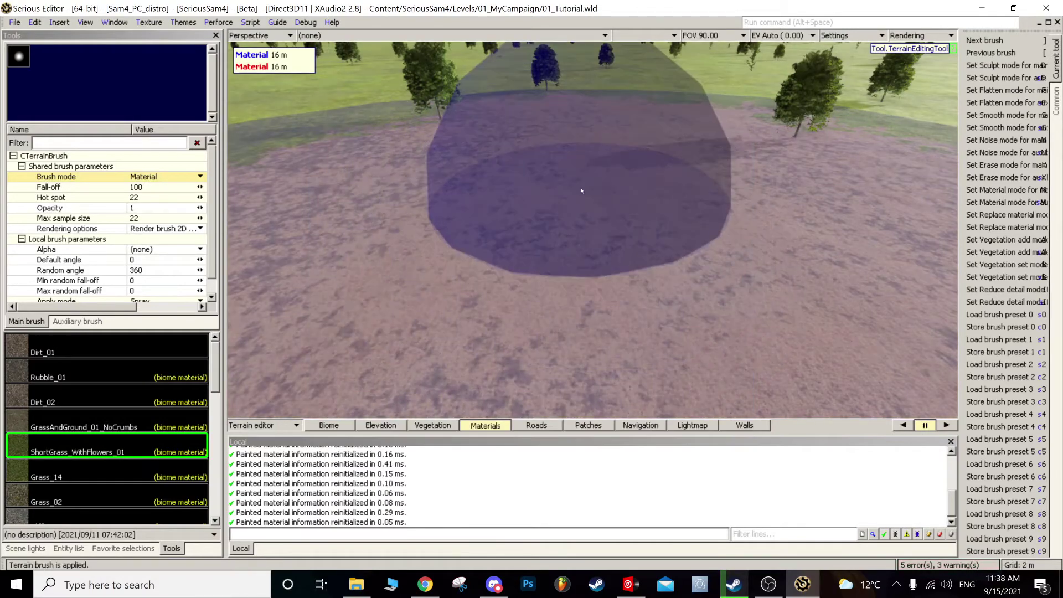
scroll(600, 206, "down", 10)
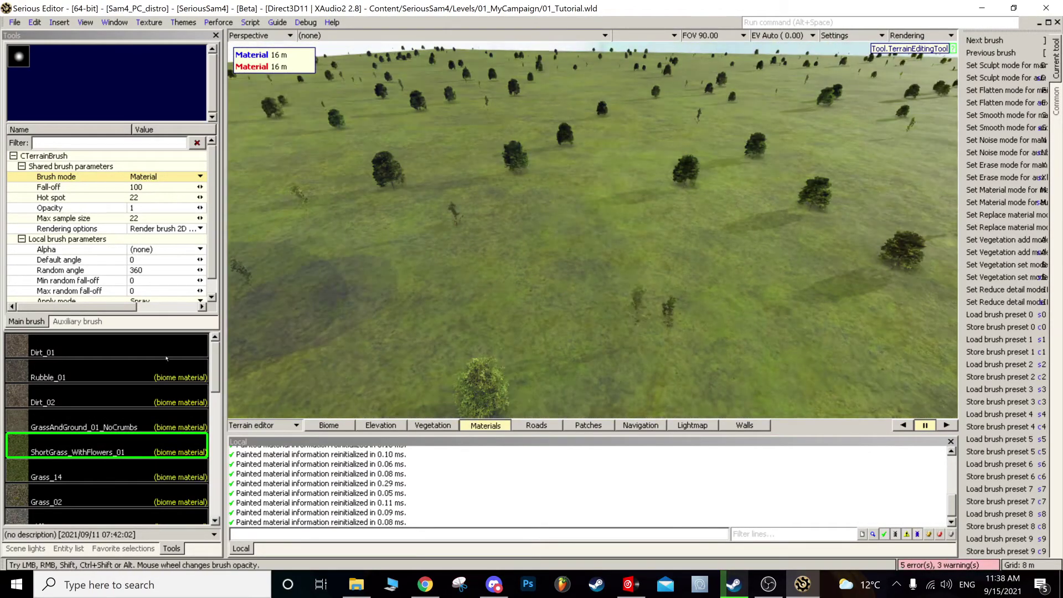
Step: Pick the Rocky_Ground_04 material and apply the 16 m main Material brush in inverted mode to the grassland among the trees
scroll(106, 432, "down", 4)
left_click(105, 467)
left_click(105, 477)
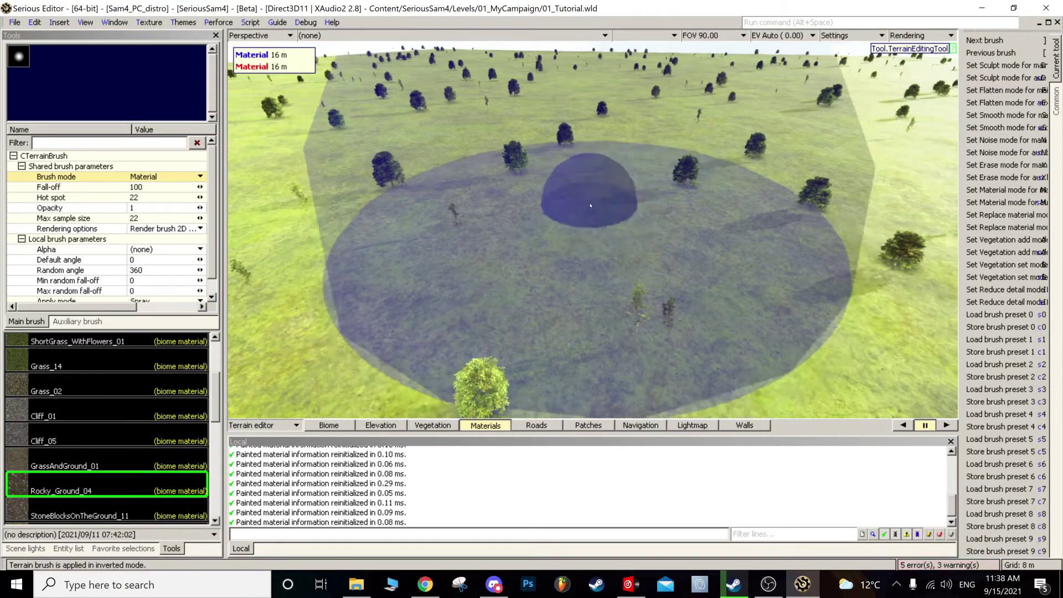
mouse_move(590, 206)
left_mouse_down()
mouse_move(591, 224)
mouse_move(598, 210)
left_mouse_up()
scroll(620, 197, "up", 5)
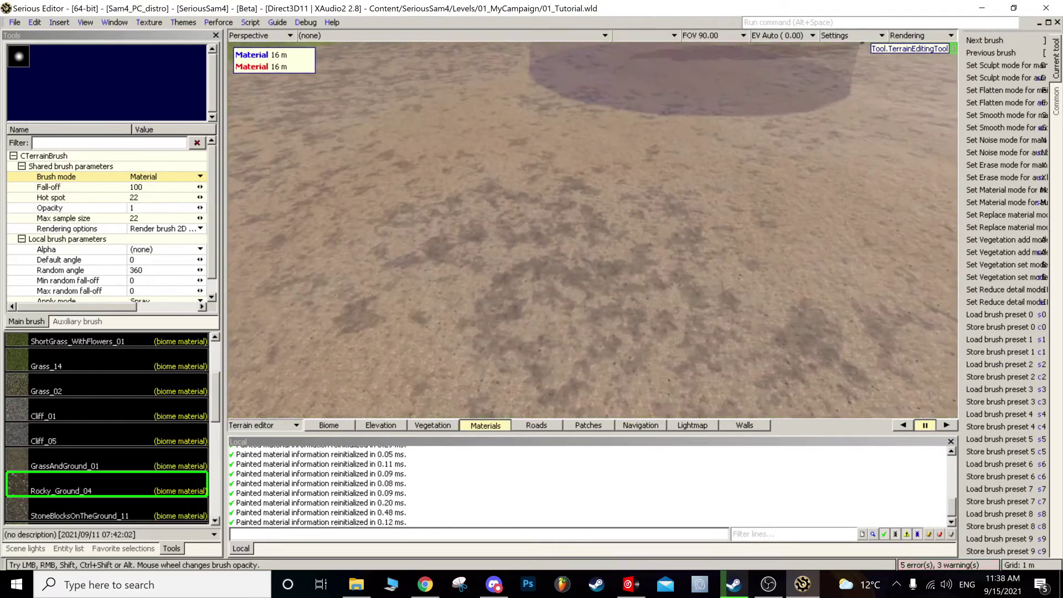
scroll(625, 173, "down", 5)
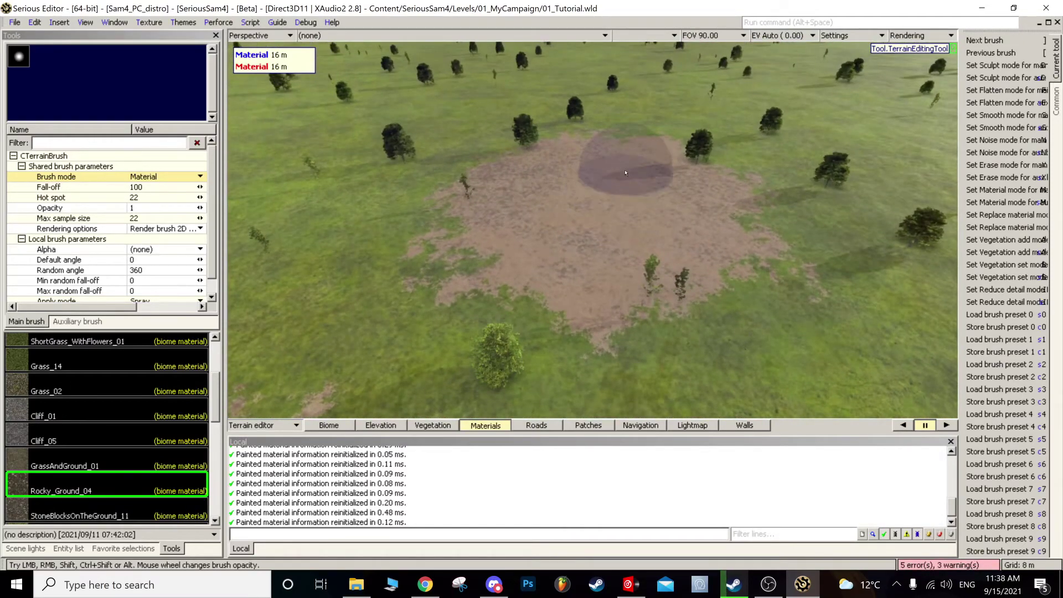
Step: Paint Rocky_Ground_04 over the bare patch with the 16 m auxiliary Material brush and inspect the ground up close
right_click_drag(625, 173, 624, 177)
left_click_drag(609, 189, 605, 179, "shift")
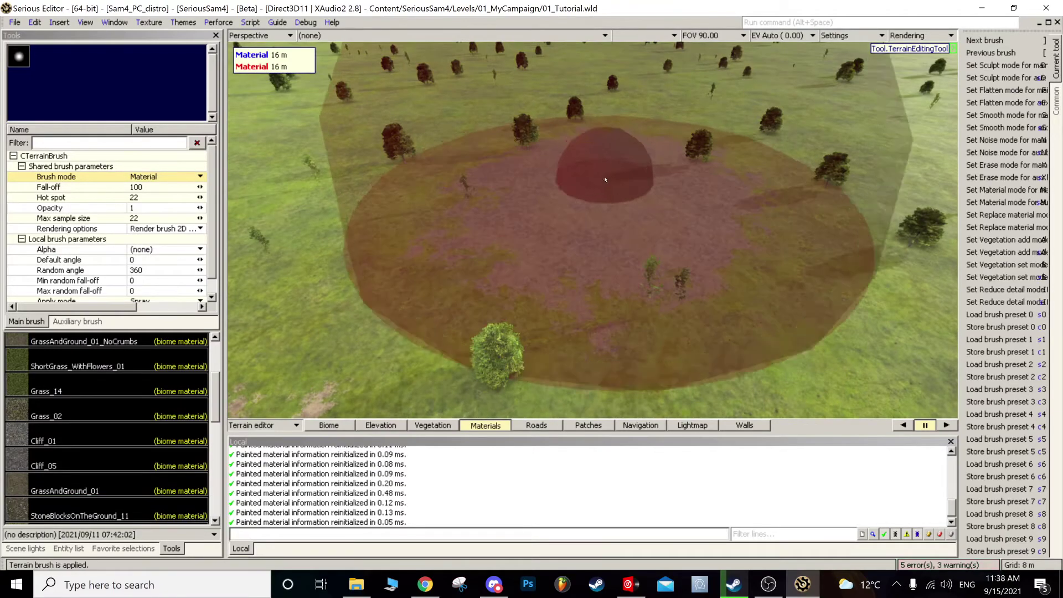
scroll(606, 179, "up", 5)
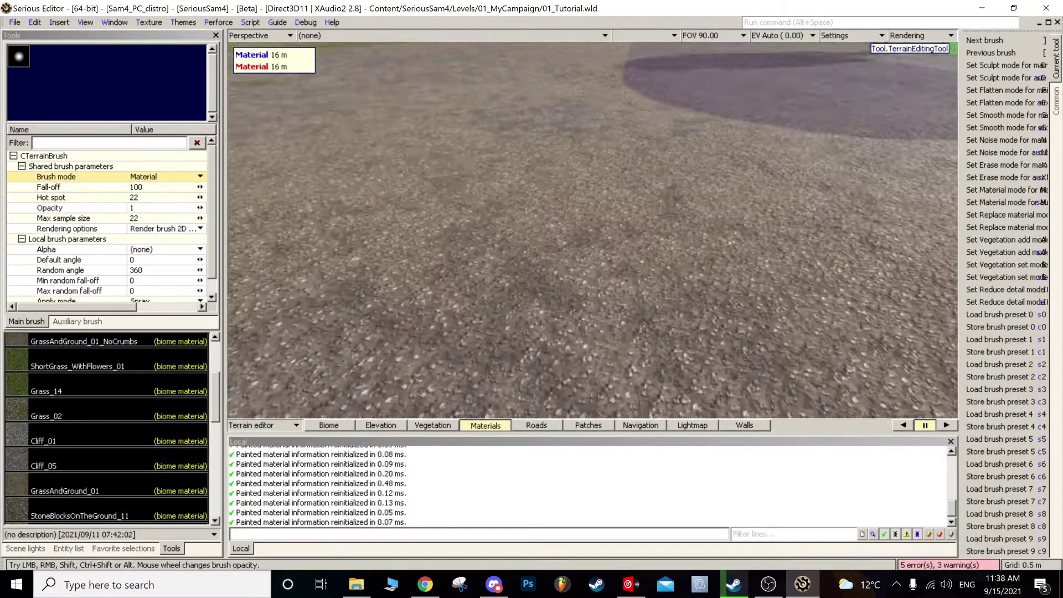
middle_click_drag(605, 180, 601, 133)
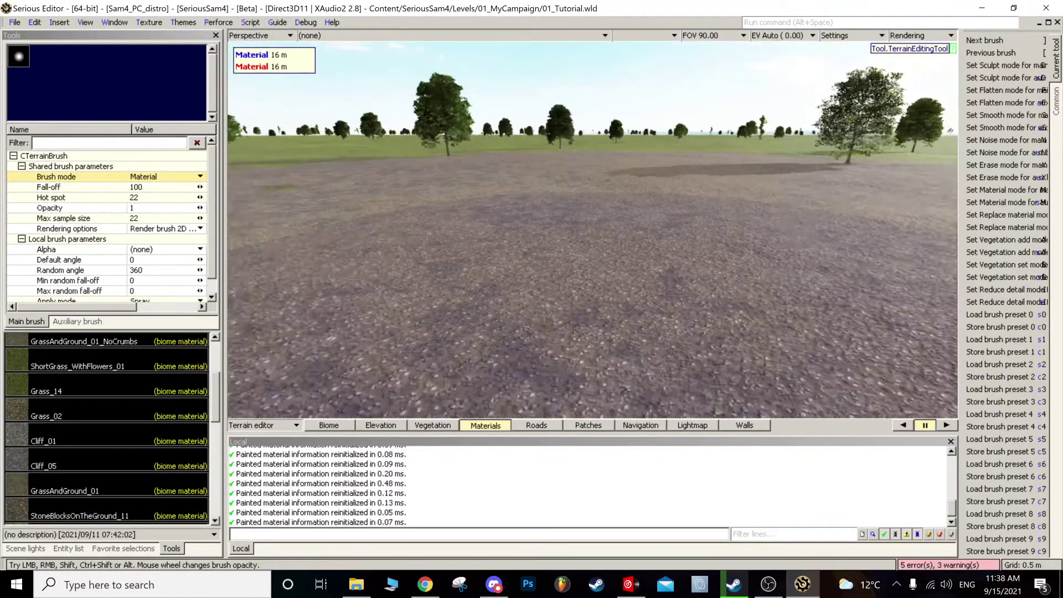
scroll(602, 213, "down", 3)
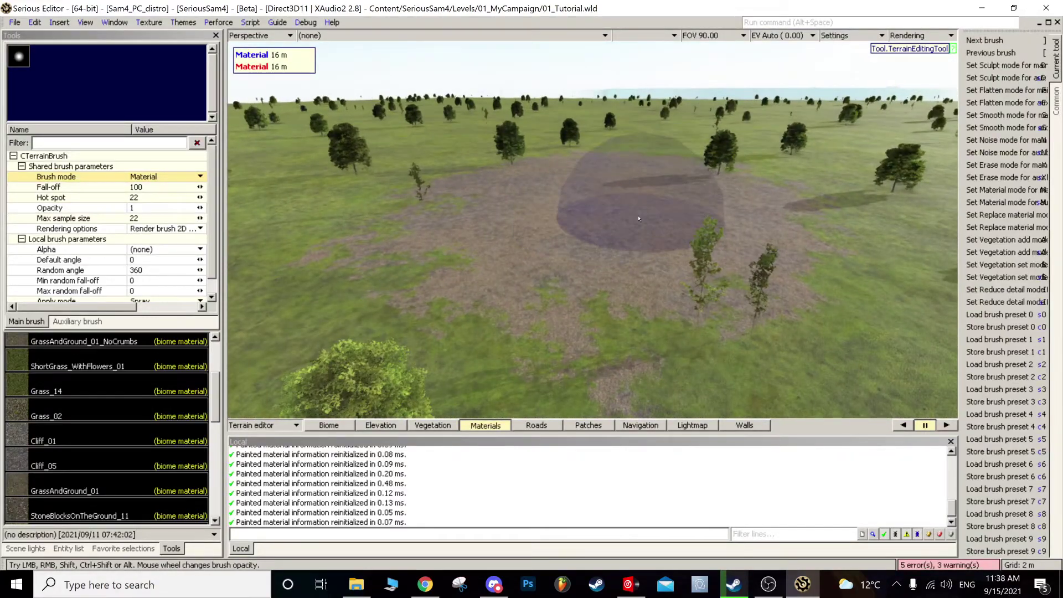
scroll(592, 227, "up", 4)
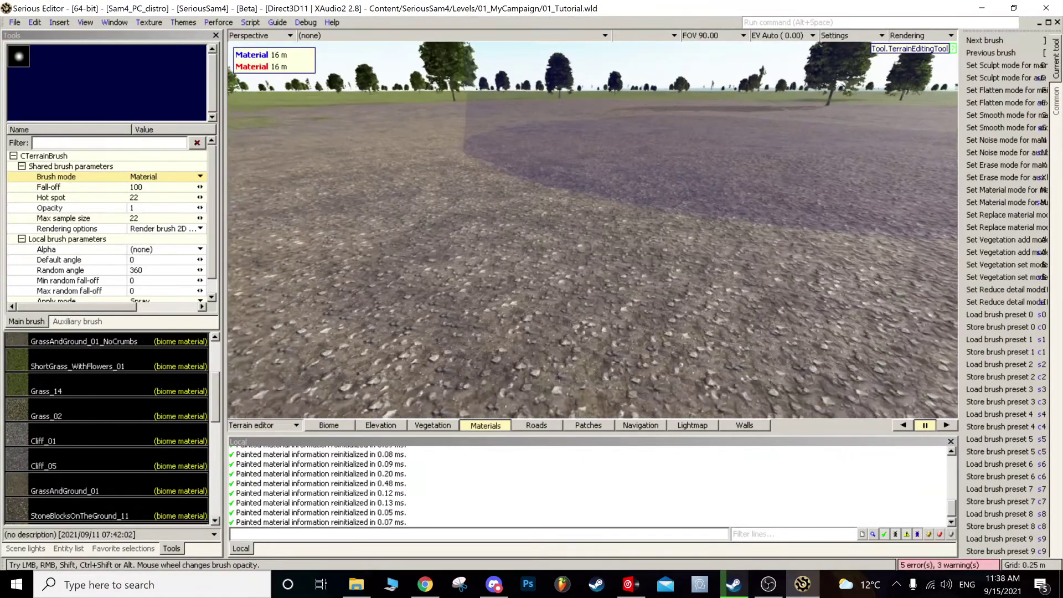
scroll(593, 227, "down", 2)
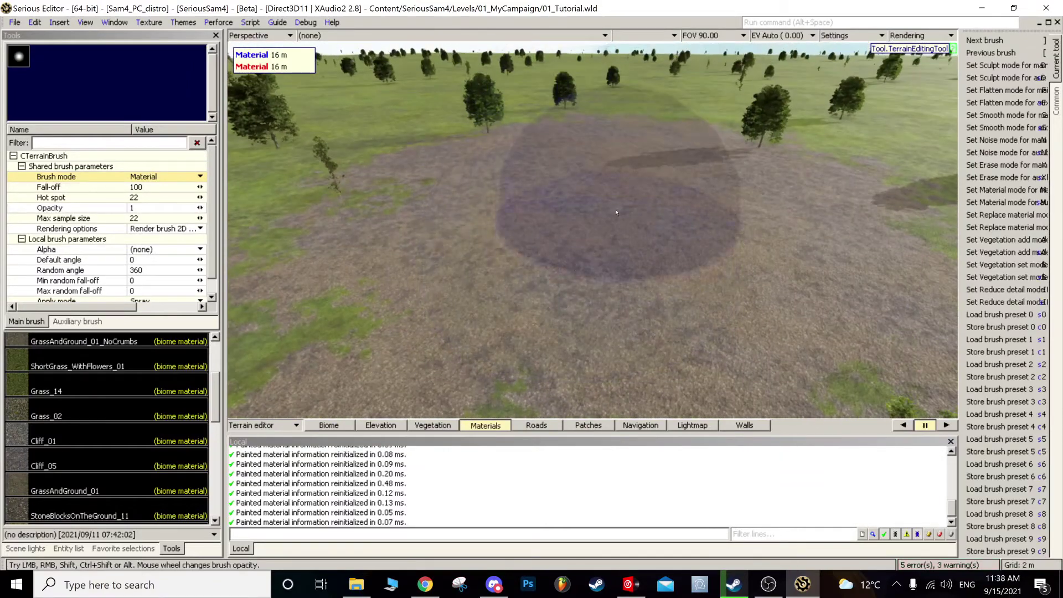
Step: Strip the grass from another area beside the rocky patch with inverted strokes of the 16 m main Material brush
mouse_move(616, 213)
left_mouse_down()
mouse_move(649, 124)
mouse_move(657, 169)
left_mouse_up()
middle_click_drag(637, 360, 645, 155)
right_click(645, 155)
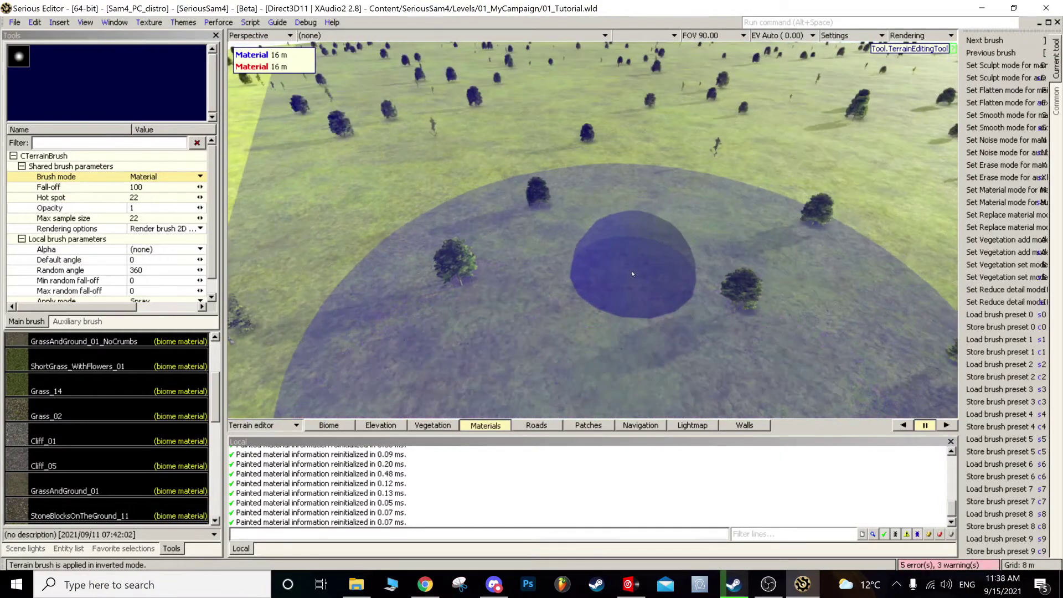
right_click_drag(633, 274, 646, 270)
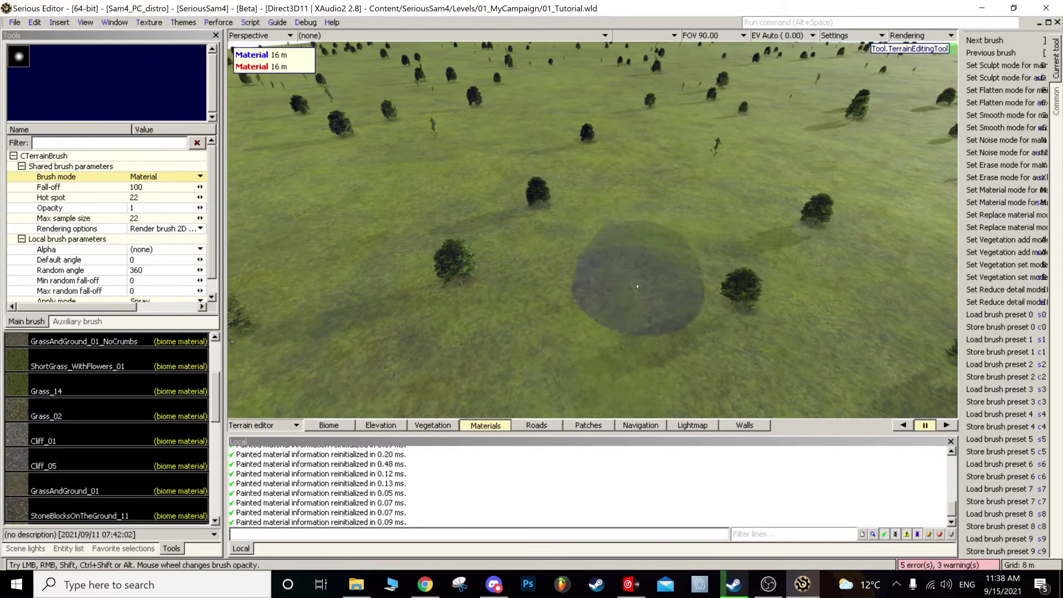
left_click_drag(615, 312, 592, 230)
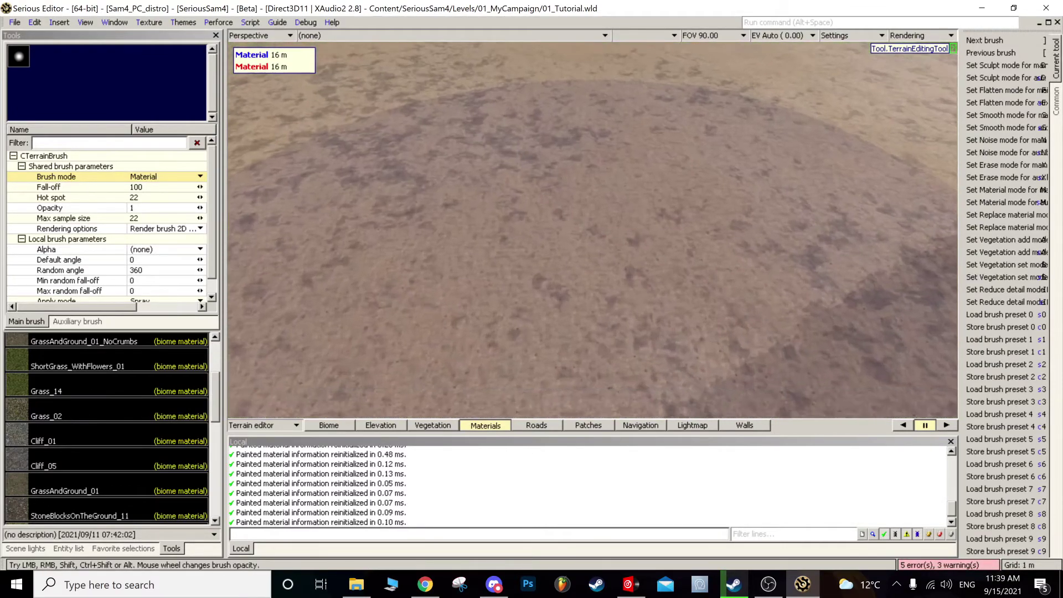
middle_click_drag(593, 230, 593, 139)
middle_click_drag(593, 230, 593, 310)
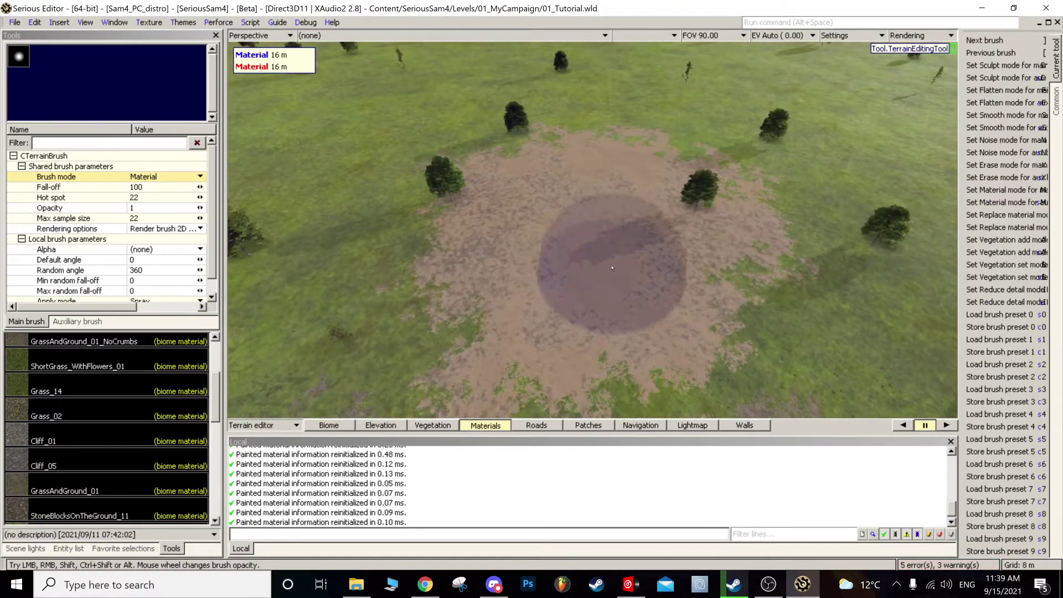
Step: Cover the second bare patch with Rocky_Ground_04 using the auxiliary Material brush, and look through the material list
mouse_move(606, 235)
left_mouse_down()
mouse_move(615, 222)
mouse_move(601, 213)
left_mouse_up()
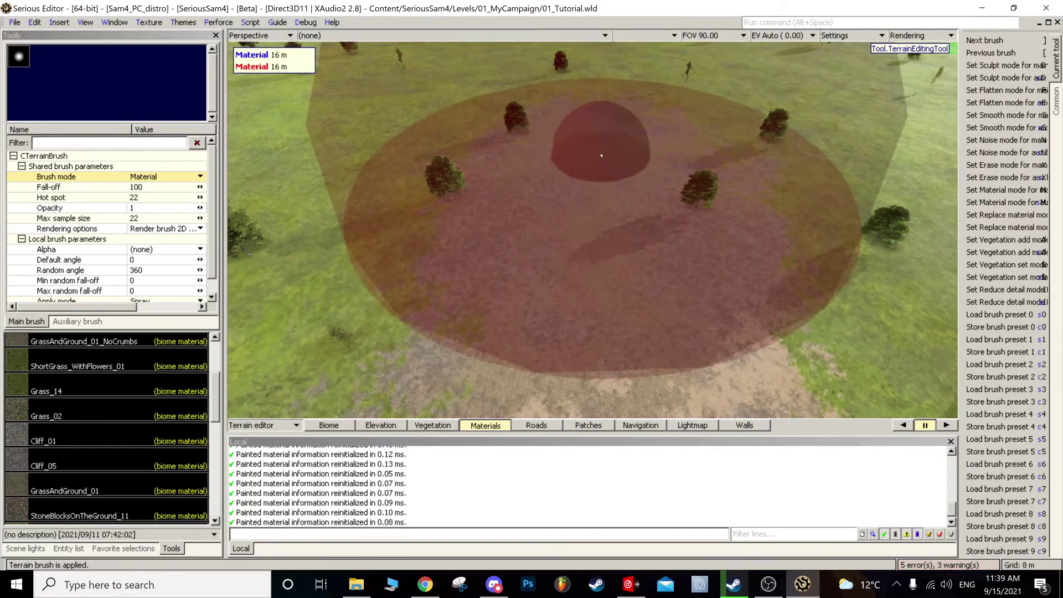
left_click_drag(601, 155, 623, 233)
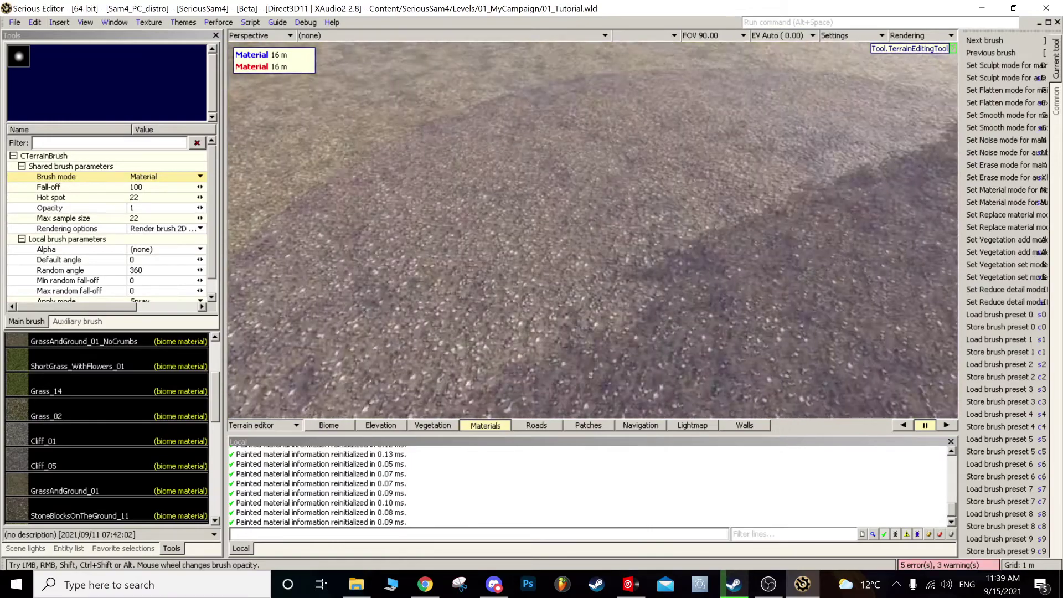
middle_click_drag(592, 230, 615, 219)
scroll(104, 423, "down", 3)
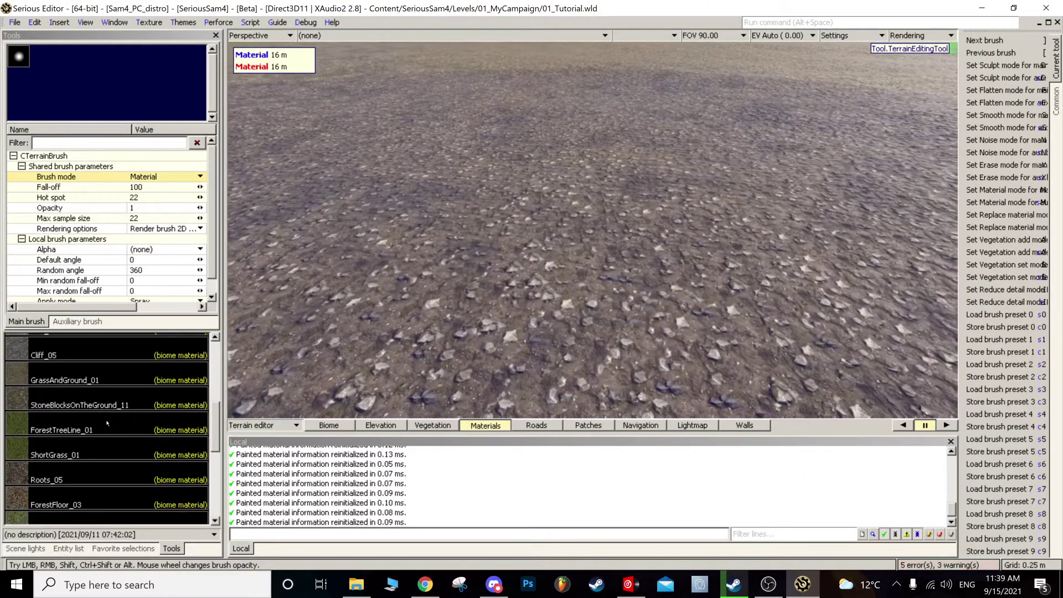
scroll(113, 416, "up", 8)
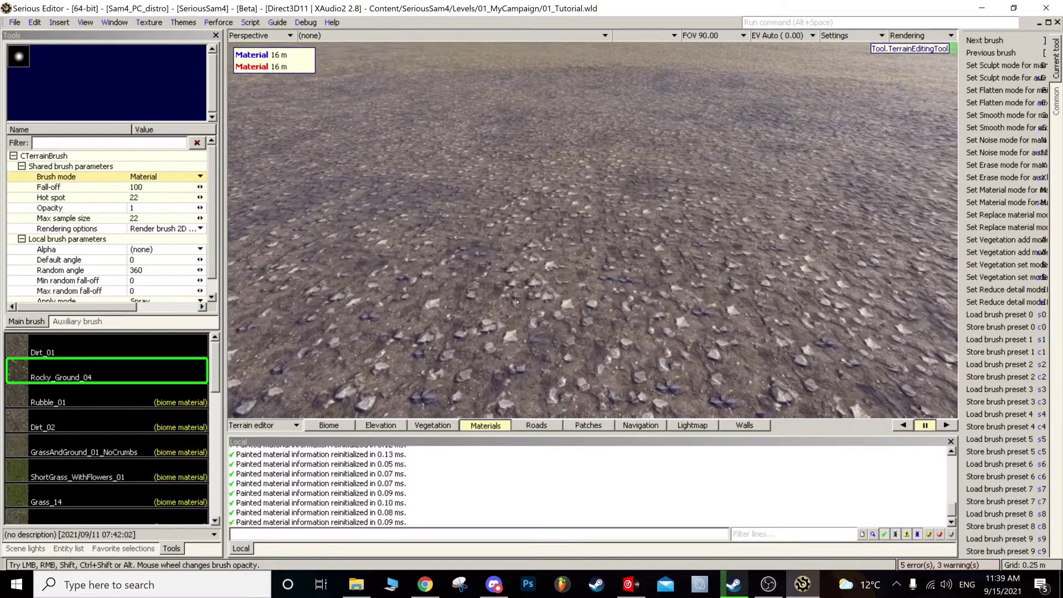
Step: Pick the GrassAndGround_01_NoCrumbs material and paint it on the open grass with the 16 m Material brush
middle_click_drag(593, 230, 595, 271)
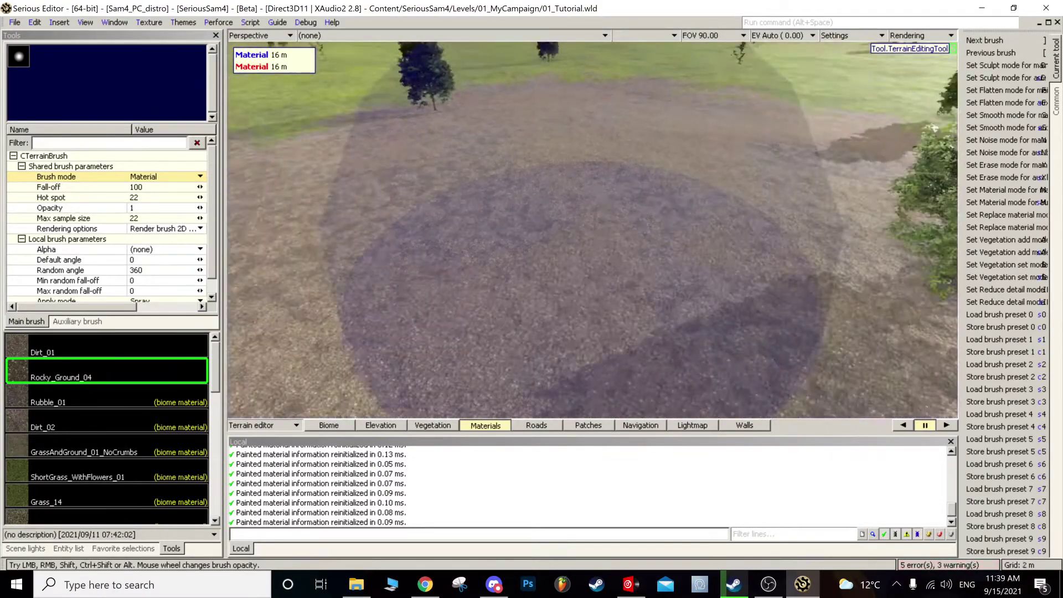
left_click(111, 450)
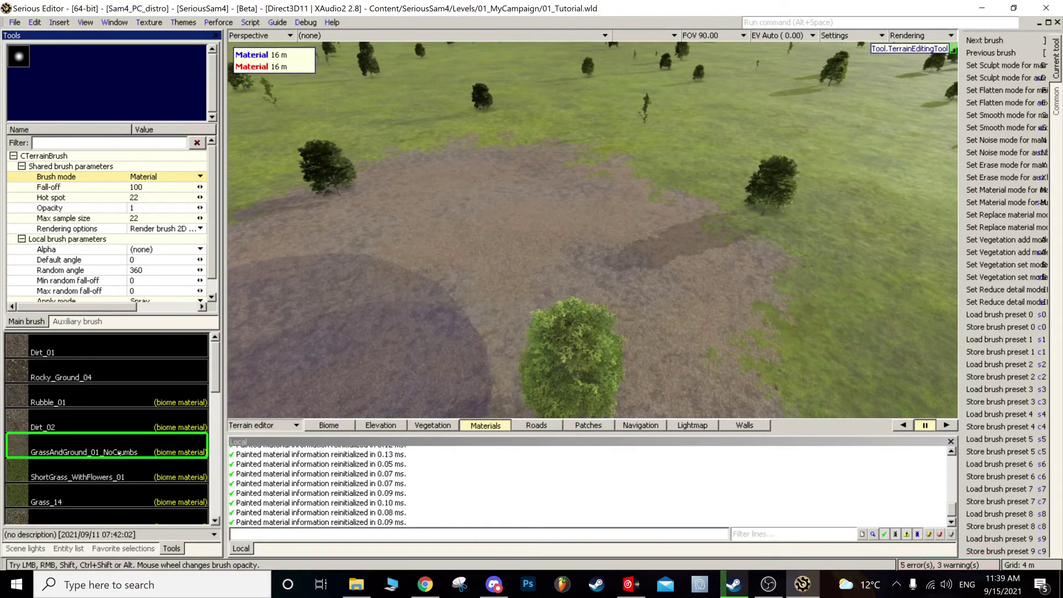
left_click(489, 310)
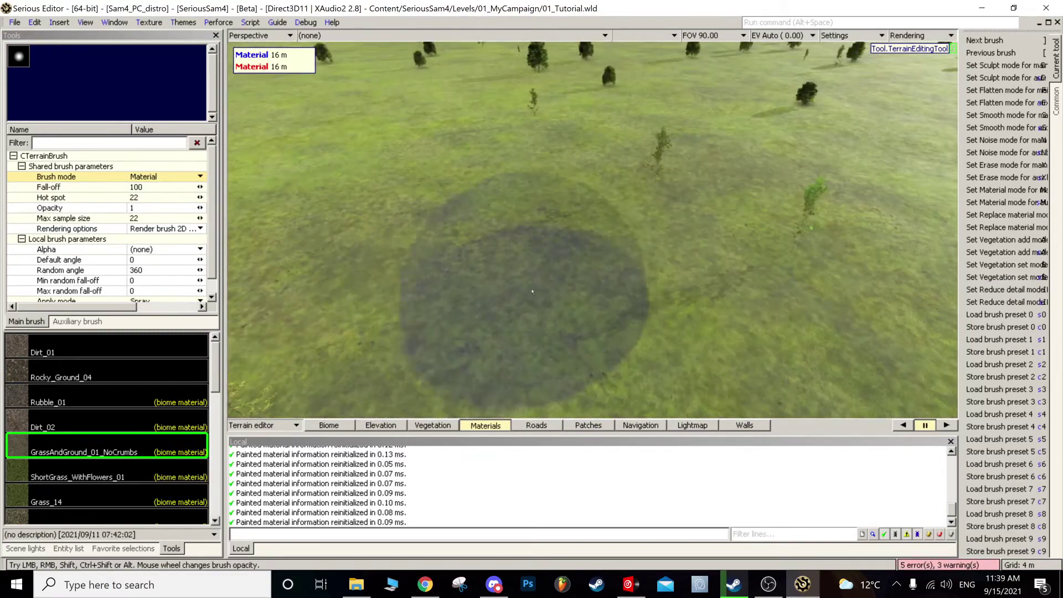
left_click_drag(532, 291, 569, 271)
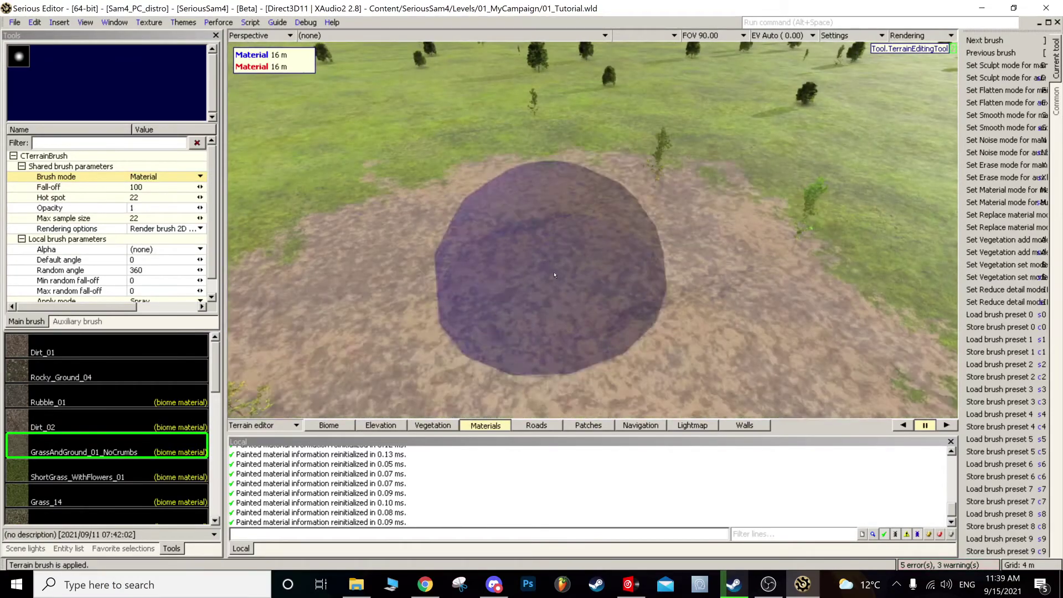
Step: Paint GrassAndGround_01_NoCrumbs over the bare patch with the 16 m main Material brush and inspect the ground up close
middle_click_drag(577, 219, 576, 138)
left_click(566, 242)
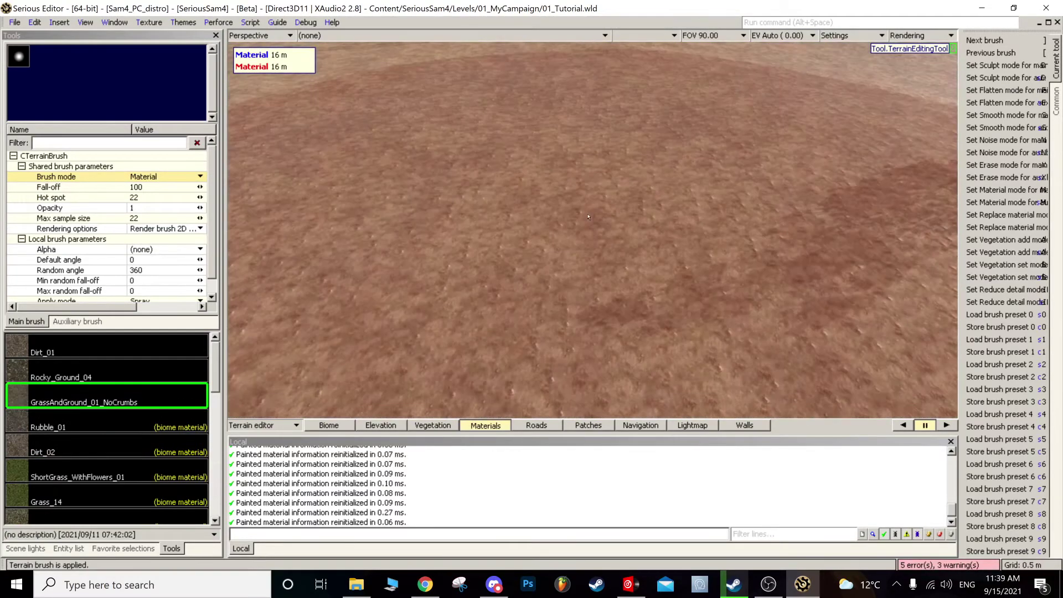
middle_click_drag(566, 242, 566, 172)
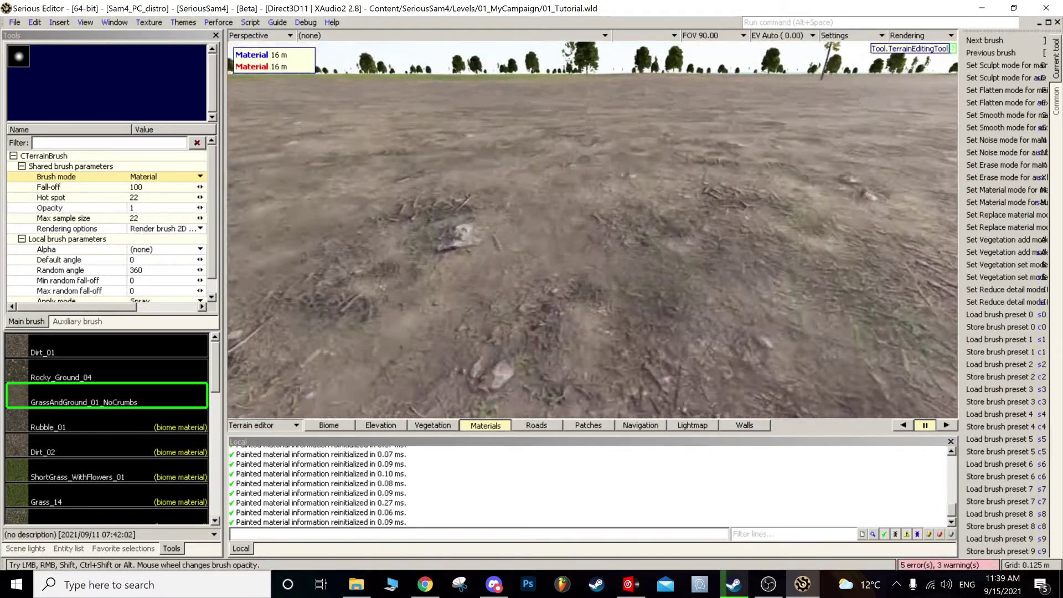
middle_click_drag(566, 171, 566, 216)
Step: Pick the ForestTreeLine_01 material and paint it on the open grass among the trees with the 16 m Material brush
scroll(17, 421, "down", 5)
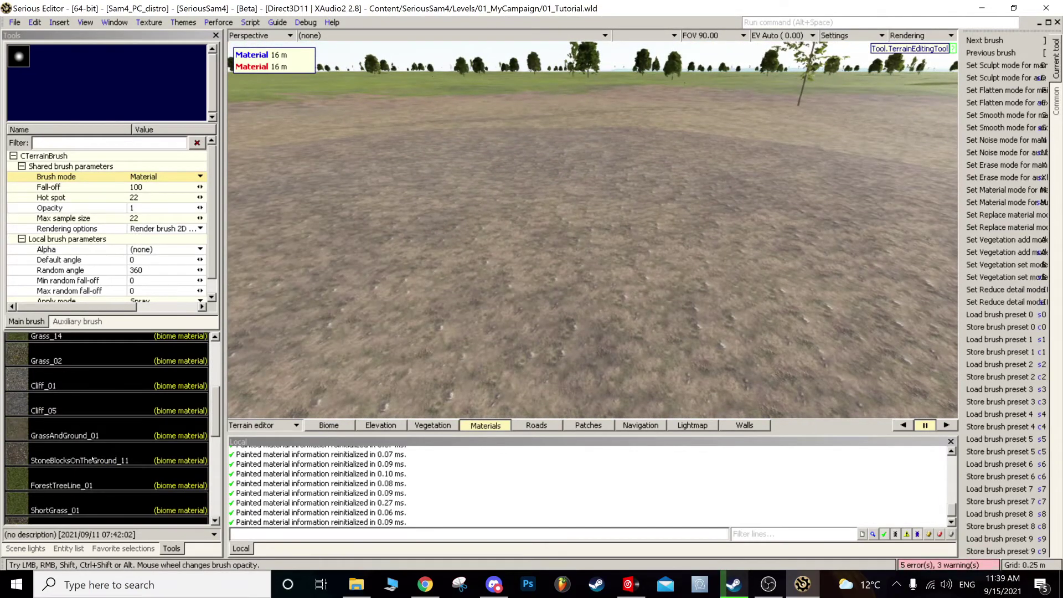
left_click(105, 483)
middle_click_drag(566, 222, 566, 300)
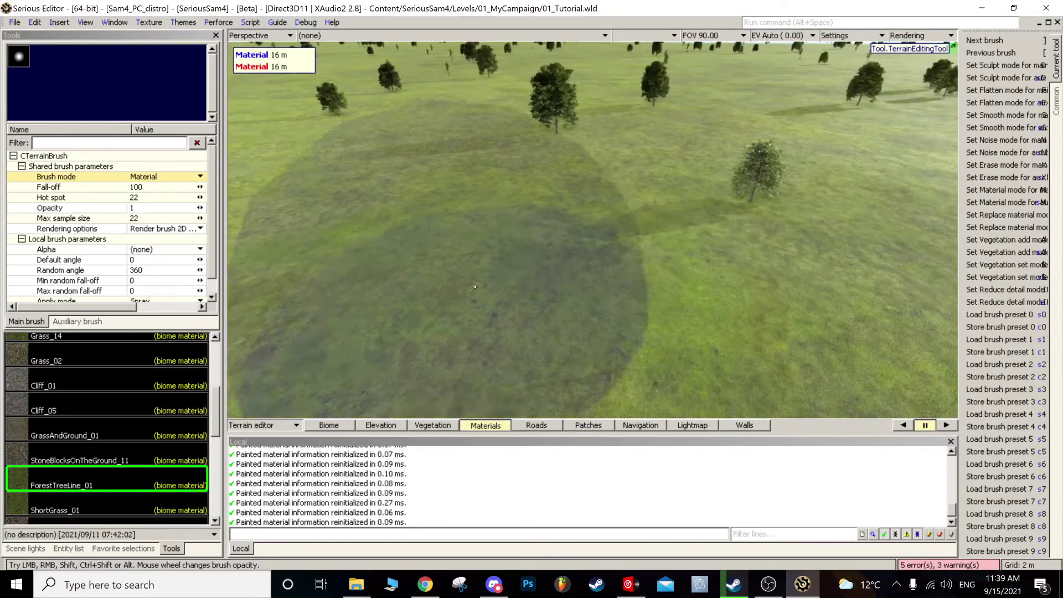
left_click_drag(563, 230, 576, 222)
mouse_move(576, 205)
right_mouse_down()
mouse_move(567, 190)
mouse_move(573, 219)
right_mouse_up()
left_click_drag(587, 230, 597, 233, "shift")
left_click_drag(566, 171, 576, 221, "shift")
mouse_move(576, 229)
right_mouse_down()
mouse_move(571, 212)
mouse_move(594, 230)
right_mouse_up()
middle_click_drag(594, 230, 594, 258)
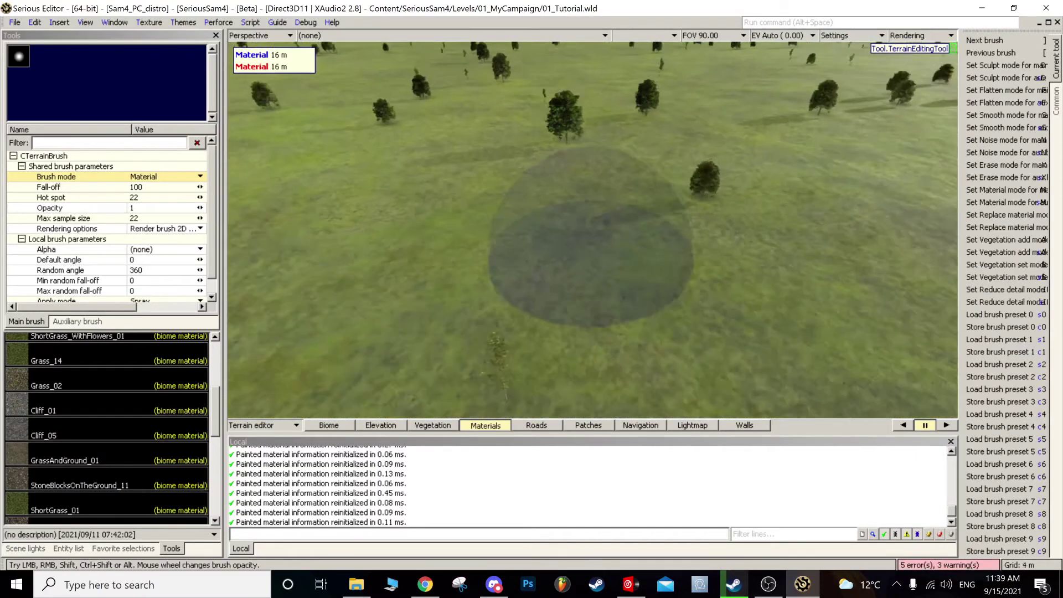
Step: Strip the grass around the nearby trees with 16 m Material brush strokes, including inverted ones
right_click_drag(645, 207, 618, 226)
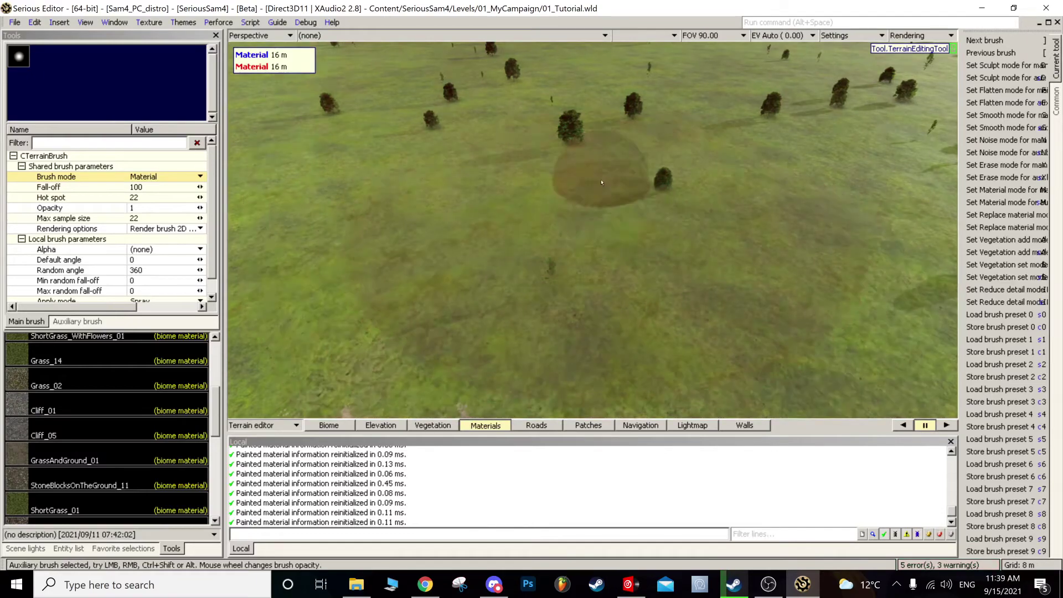
right_click_drag(600, 178, 573, 125)
left_click_drag(667, 145, 667, 167)
right_click_drag(667, 213, 667, 226)
mouse_move(615, 163)
left_mouse_down("shift")
mouse_move(621, 221)
mouse_move(619, 178)
mouse_move(616, 202)
left_mouse_up("shift")
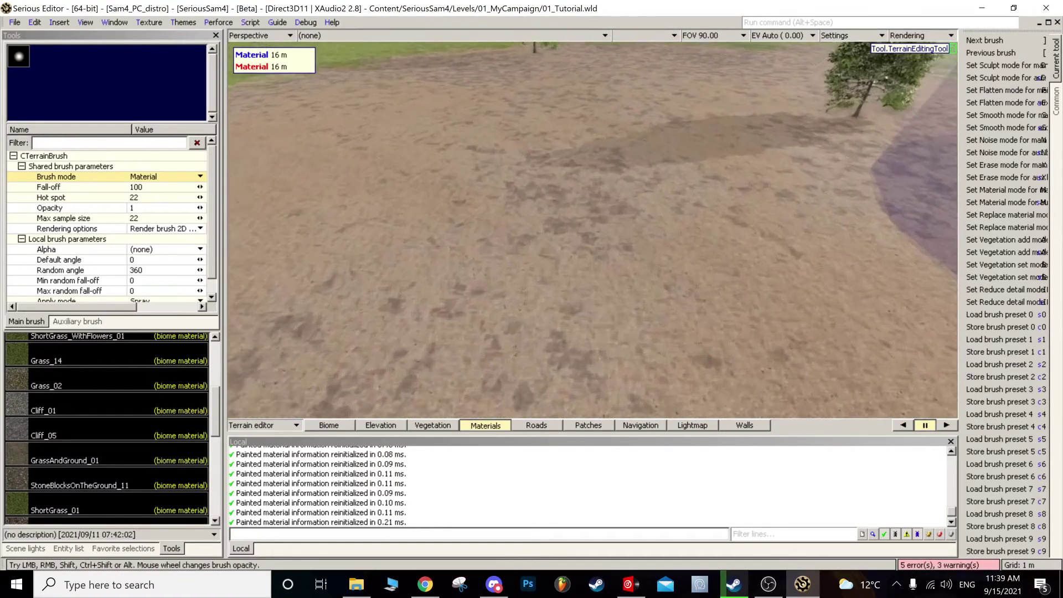
Step: Touch up the bare patch around the trees with further normal and inverted 16 m Material strokes, and view the whole patch
mouse_move(593, 230)
middle_mouse_down()
mouse_move(587, 277)
mouse_move(576, 222)
middle_mouse_up()
middle_click_drag(687, 225, 637, 249)
mouse_move(636, 250)
left_mouse_down("shift")
mouse_move(615, 221)
mouse_move(648, 248)
left_mouse_up("shift")
middle_click_drag(648, 248, 628, 235)
right_click_drag(628, 236, 620, 224)
mouse_move(646, 236)
left_mouse_down("shift")
mouse_move(605, 201)
mouse_move(611, 238)
mouse_move(610, 177)
mouse_move(627, 234)
left_mouse_up("shift")
left_click_drag(636, 158, 634, 161)
mouse_move(634, 161)
middle_mouse_down()
mouse_move(603, 171)
mouse_move(629, 101)
middle_mouse_up()
mouse_move(609, 222)
middle_mouse_down()
mouse_move(609, 171)
mouse_move(604, 208)
middle_mouse_up()
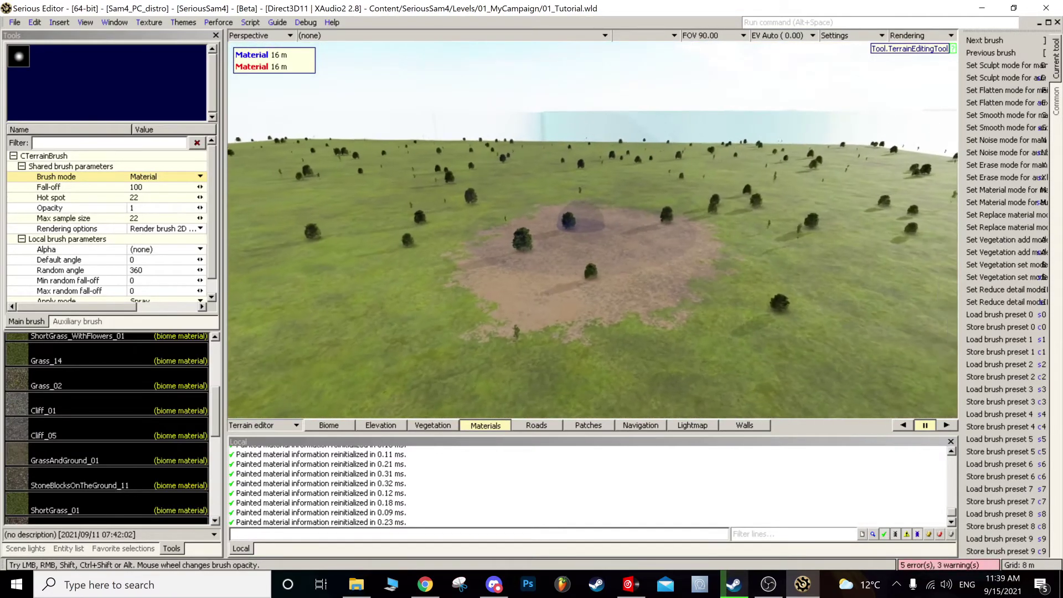
Step: Lay a curved road across the open grass by adding four road nodes
left_click(537, 425)
mouse_move(593, 230)
middle_mouse_down()
mouse_move(596, 277)
mouse_move(582, 288)
mouse_move(601, 274)
mouse_move(593, 243)
middle_mouse_up()
middle_click_drag(544, 321, 517, 261)
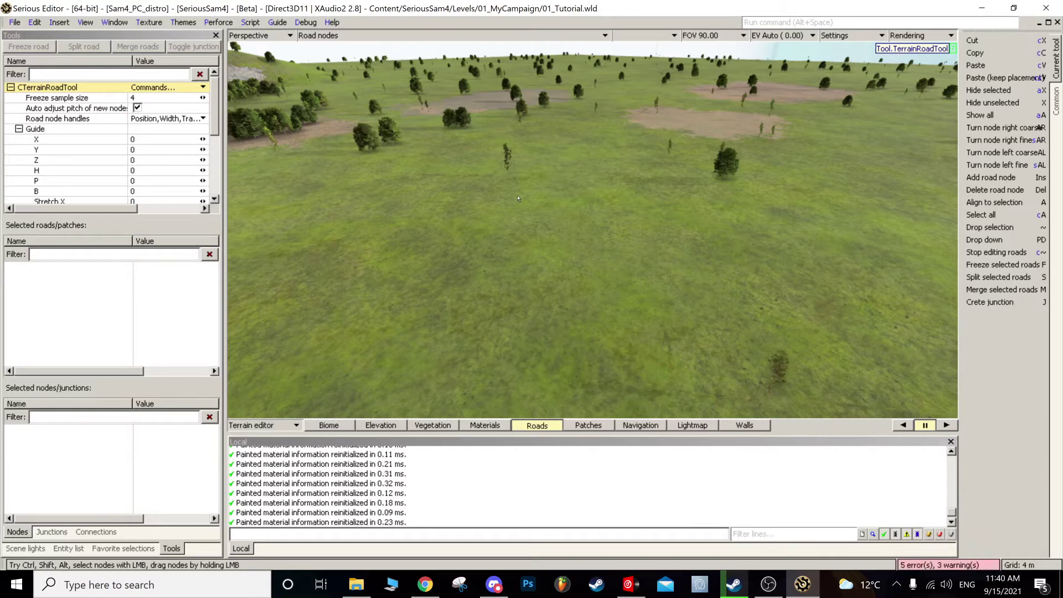
key("Insert")
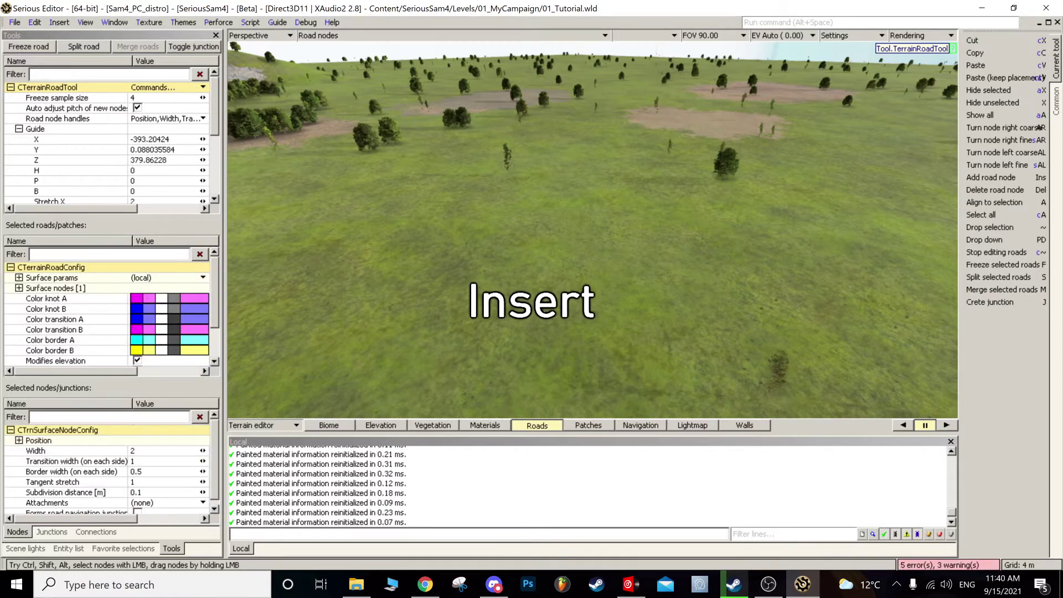
key("Insert")
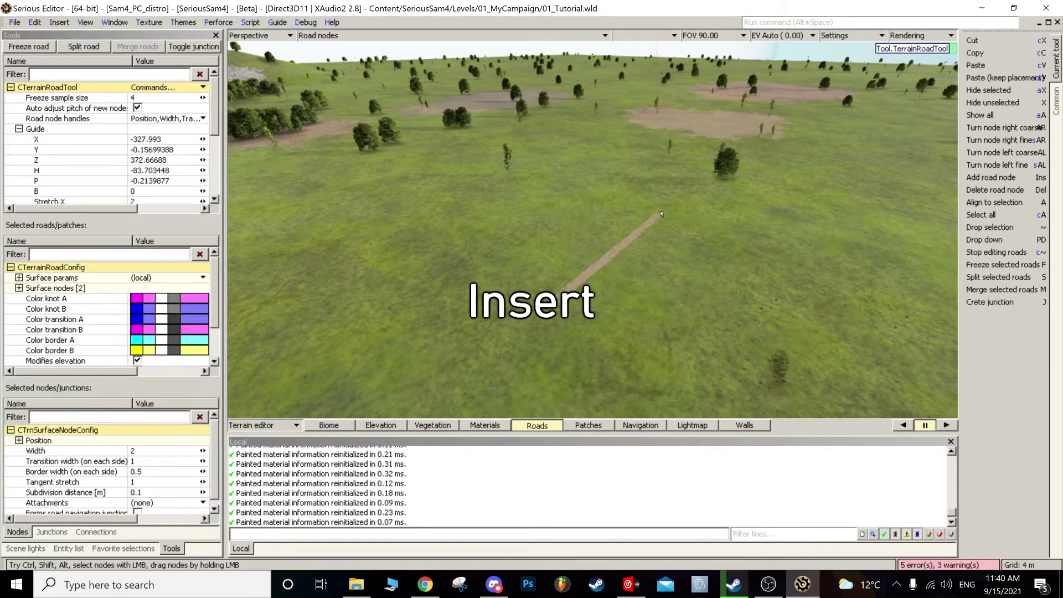
key("Insert")
key("Insert")
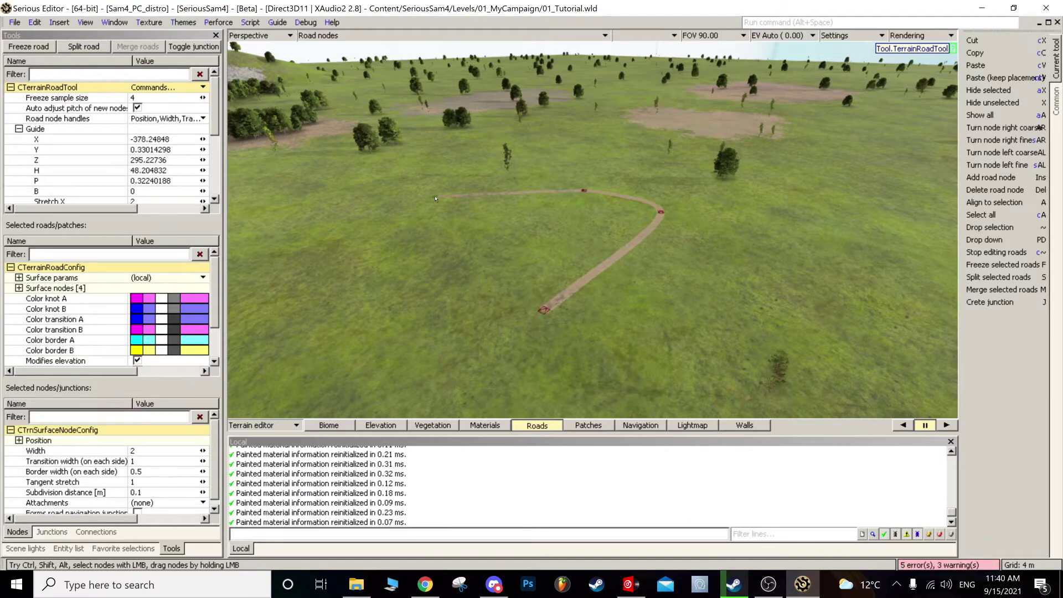
Step: Examine the new road's surface, edges and node handles up close along its length
left_click(546, 312)
middle_click_drag(580, 268, 621, 214)
scroll(621, 213, "up", 8)
scroll(621, 213, "down", 4)
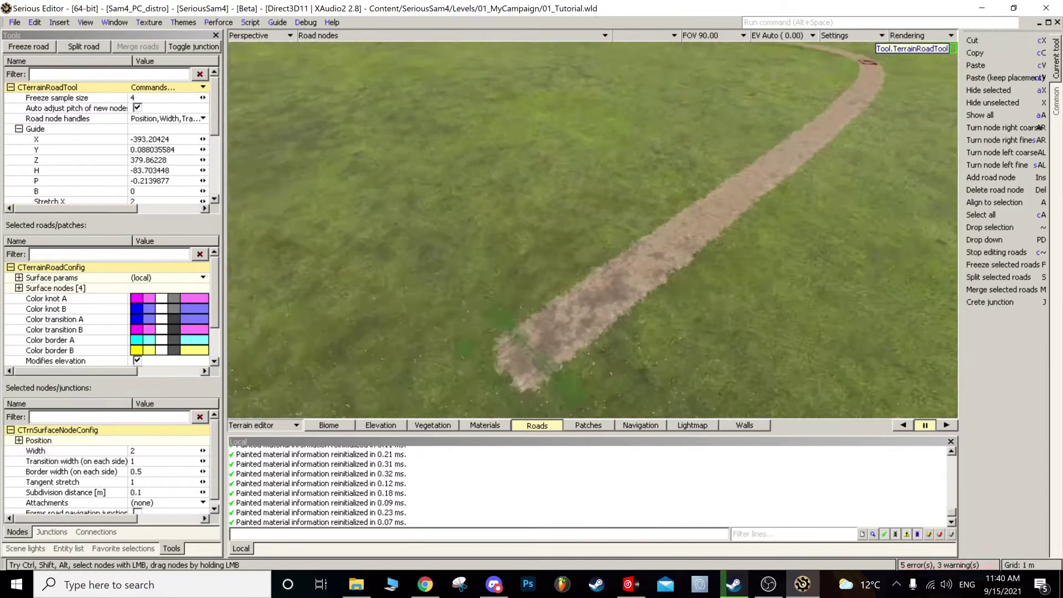
scroll(593, 230, "up", 3)
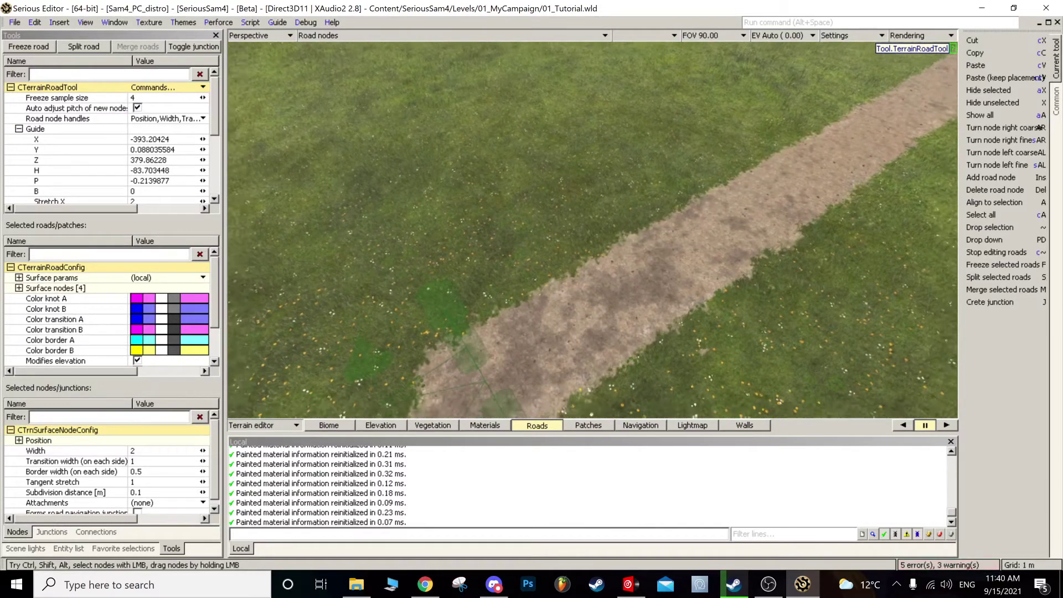
scroll(528, 281, "down", 2)
scroll(472, 320, "down", 8)
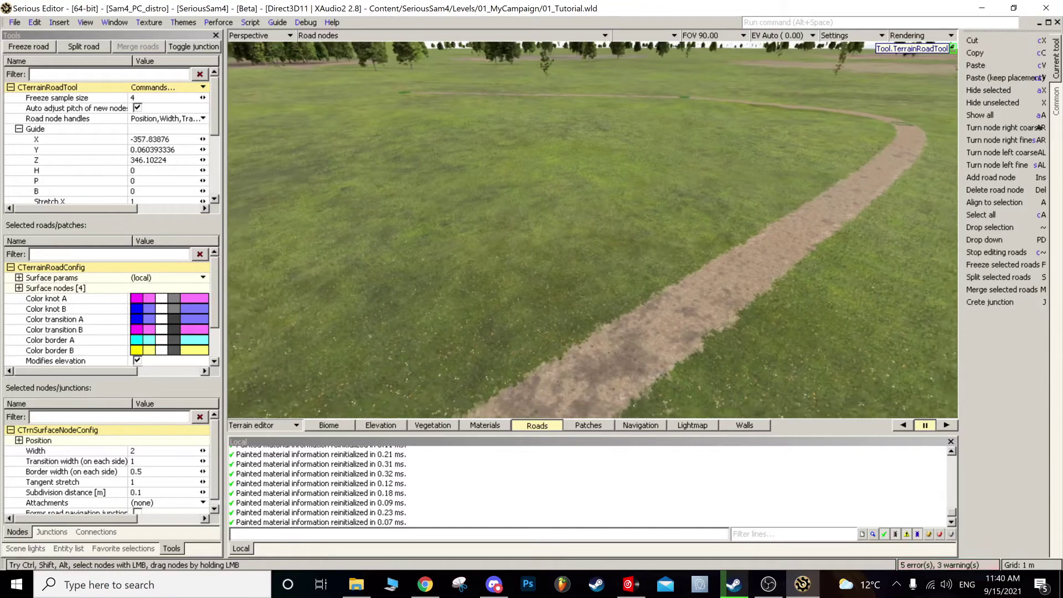
scroll(486, 319, "down", 4)
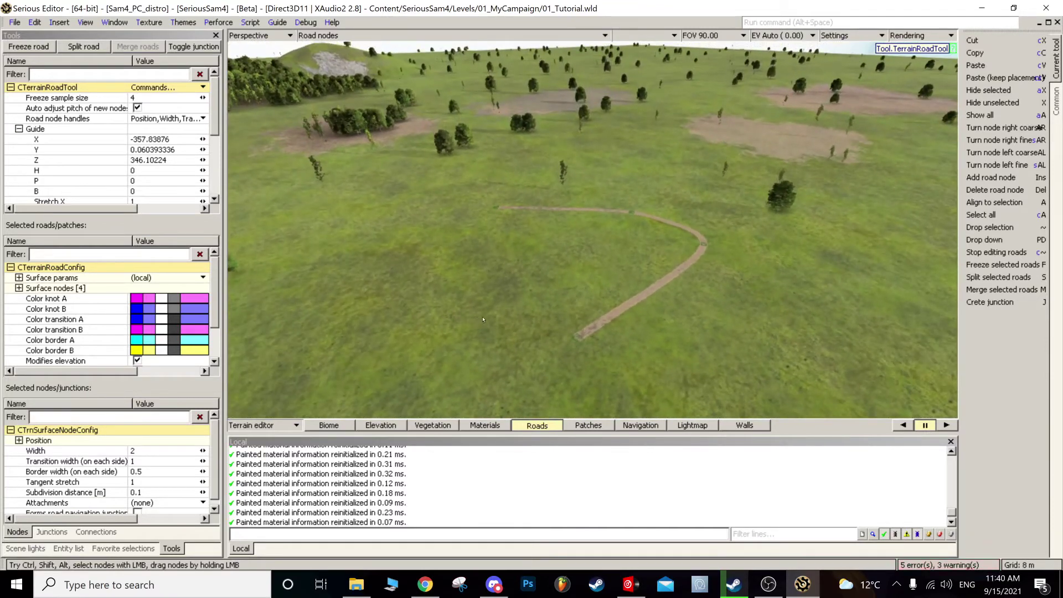
Step: Scale up the whole curved road on the grass with all its nodes selected
left_click_drag(516, 297, 591, 263)
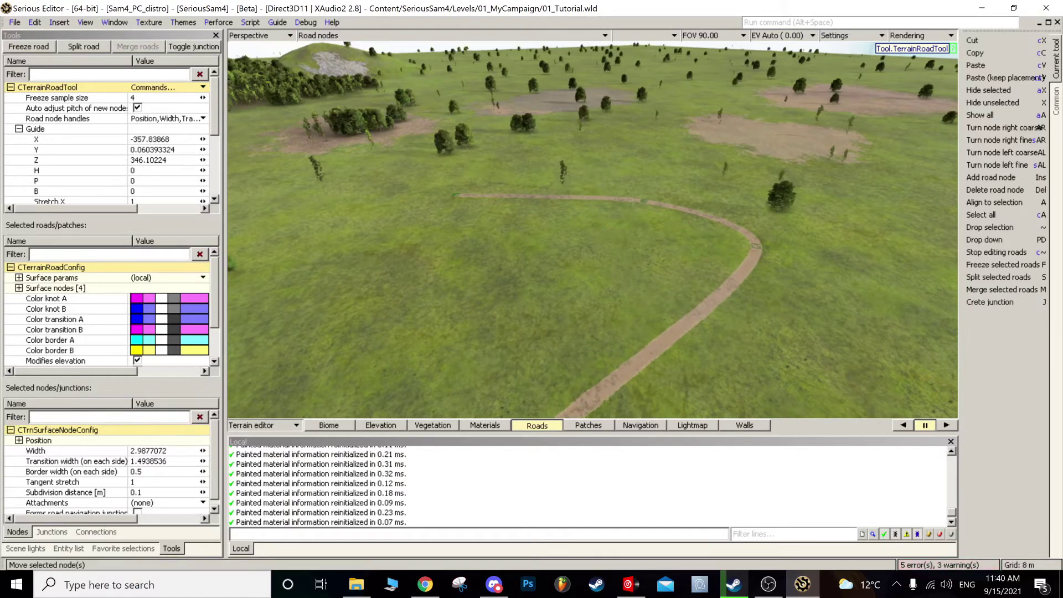
left_click_drag(591, 263, 642, 269)
middle_click_drag(643, 269, 739, 316)
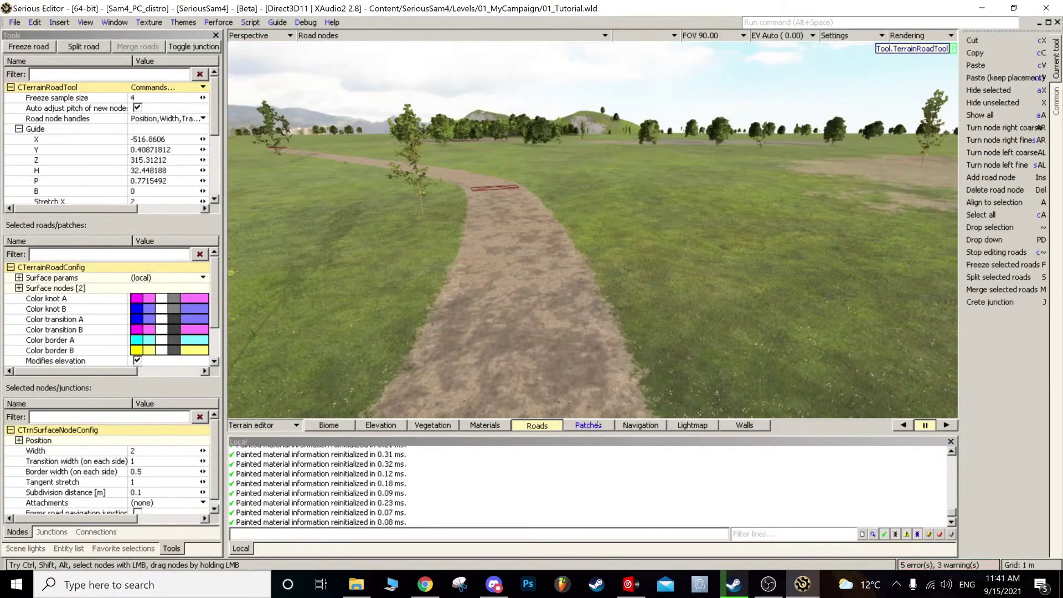
Step: Return to road editing and lay a separate short two-node road up the grassy slope beside the forest
left_click(598, 425)
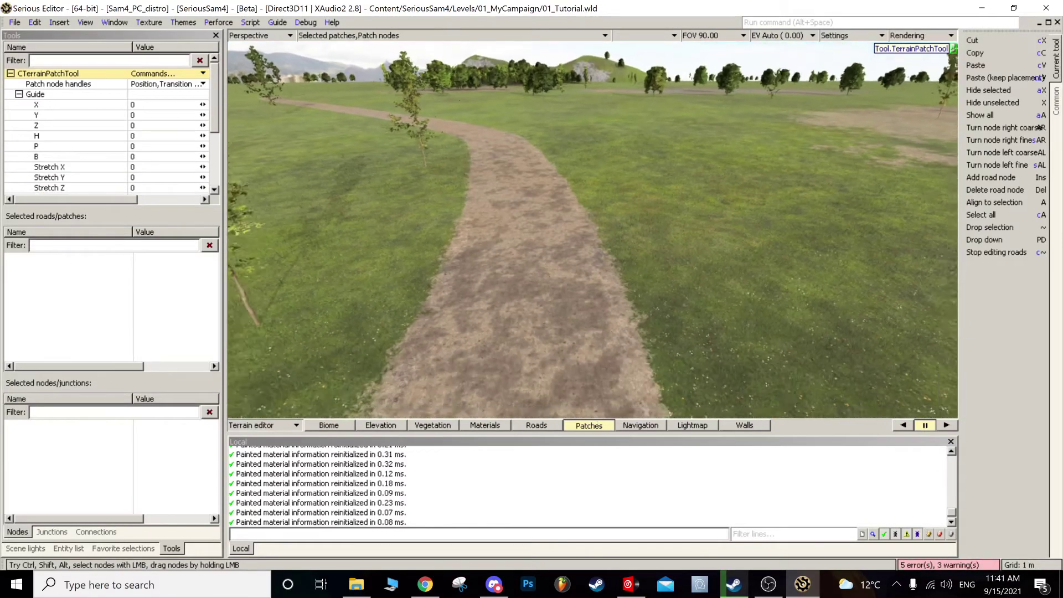
left_click(540, 426)
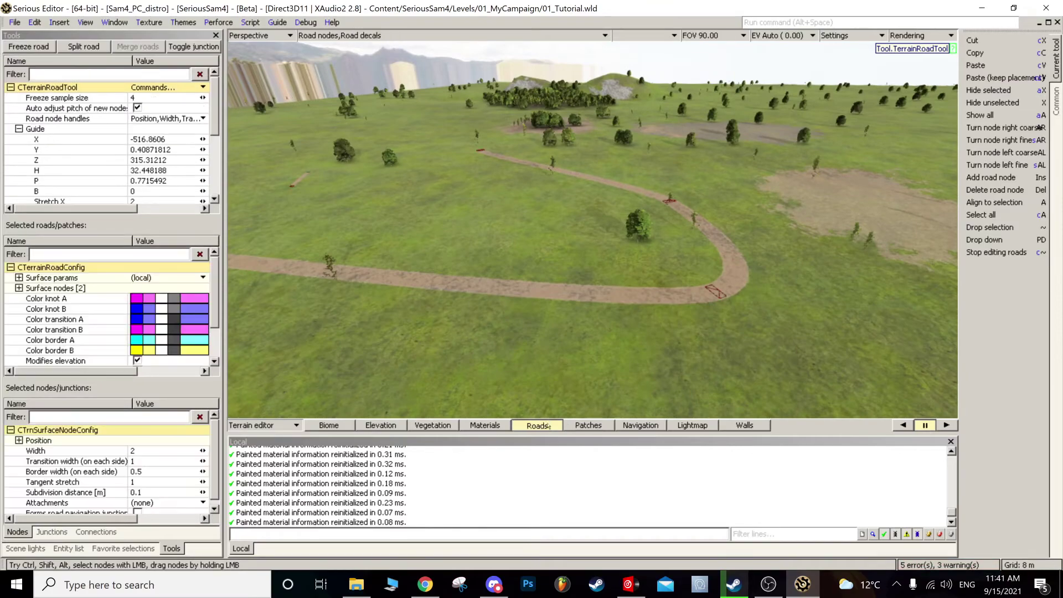
scroll(593, 230, "up", 5)
scroll(592, 230, "up", 8)
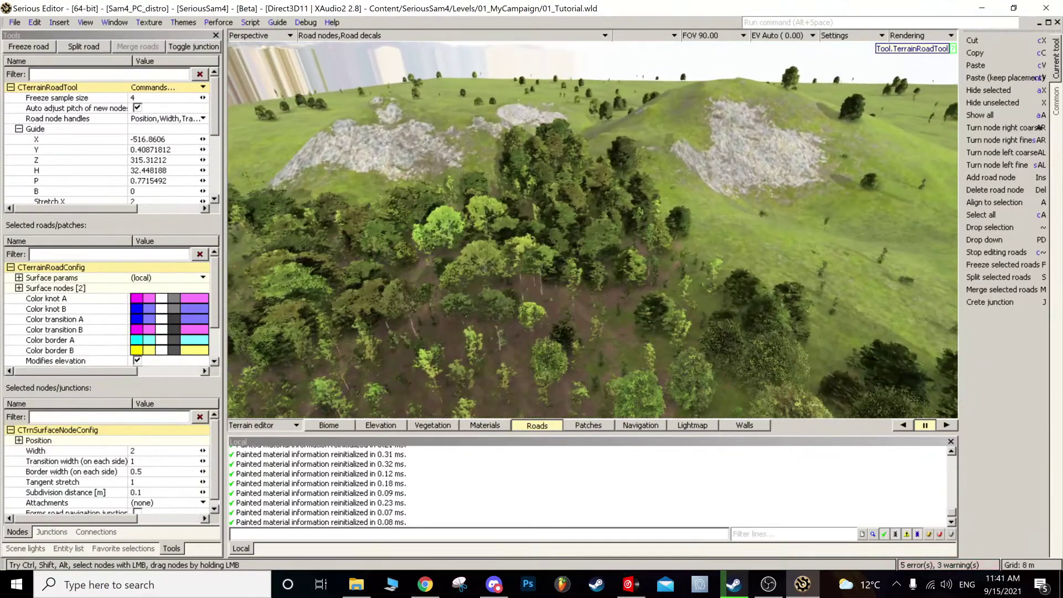
scroll(604, 248, "up", 4)
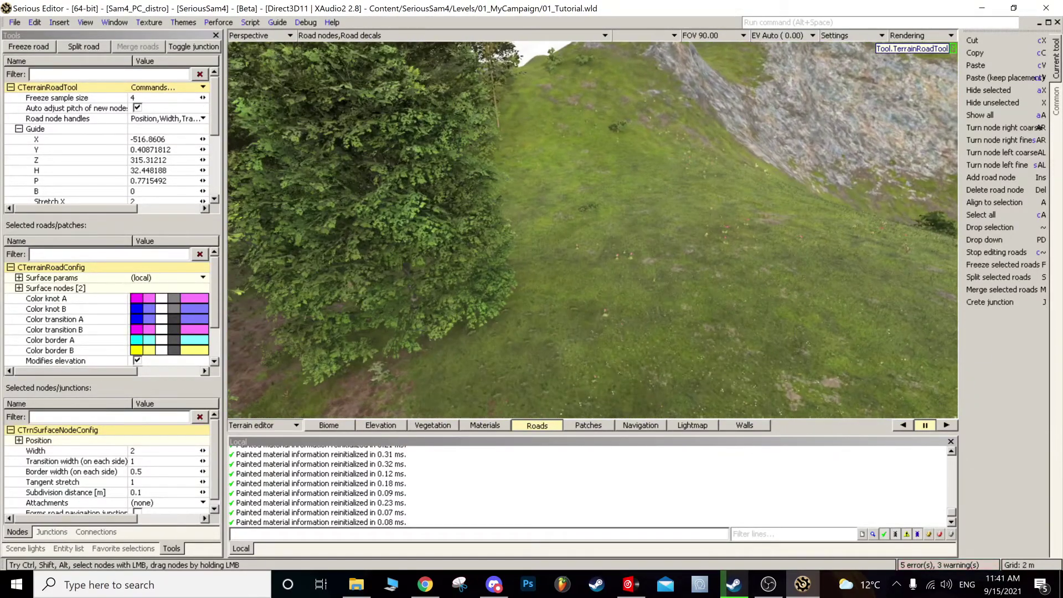
left_click(604, 248)
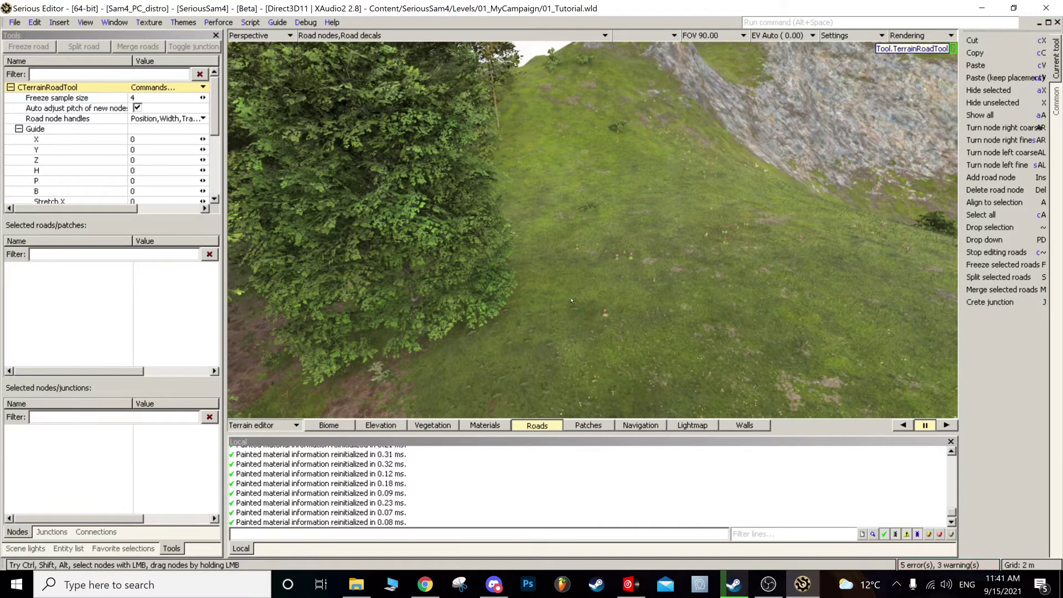
left_click(576, 248)
left_click(580, 175, "ctrl")
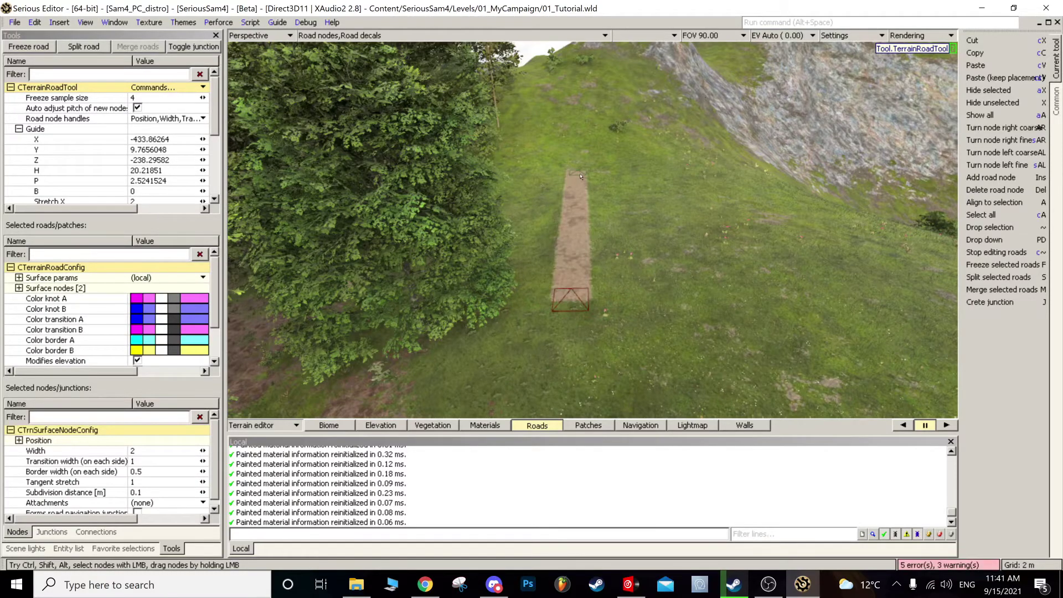
Step: Move the slope road's far node up to the gap between the hills and inspect the road at ground level
scroll(592, 230, "down", 6)
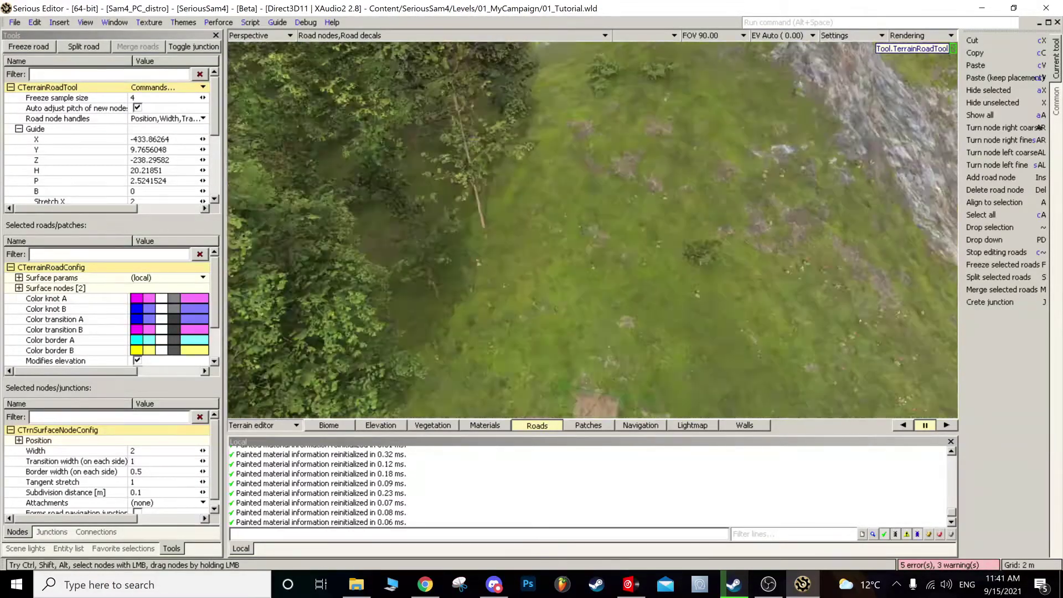
scroll(626, 202, "up", 2)
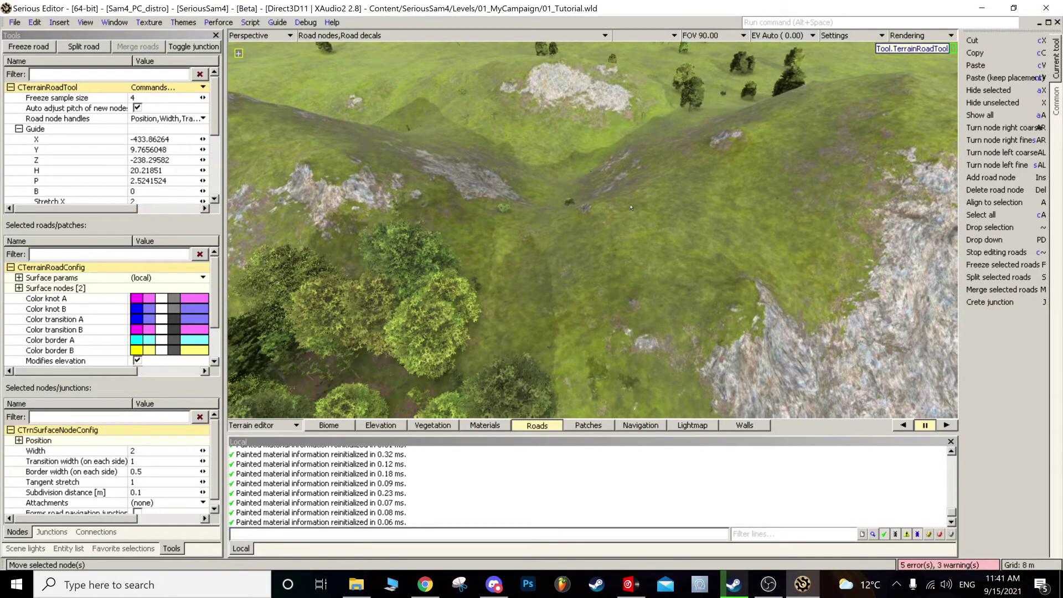
scroll(630, 207, "up", 3)
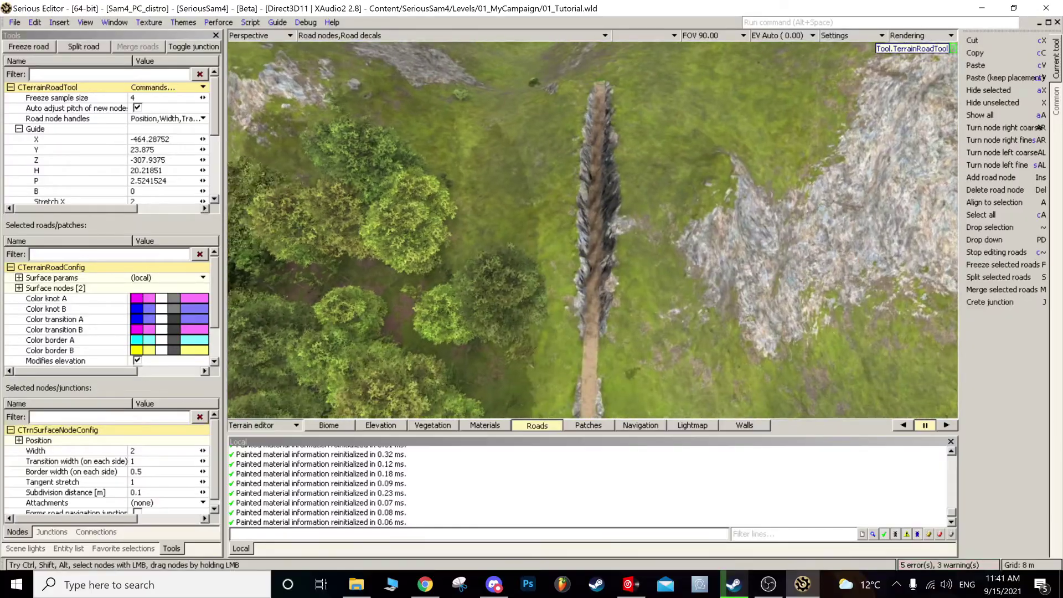
scroll(592, 229, "up", 8)
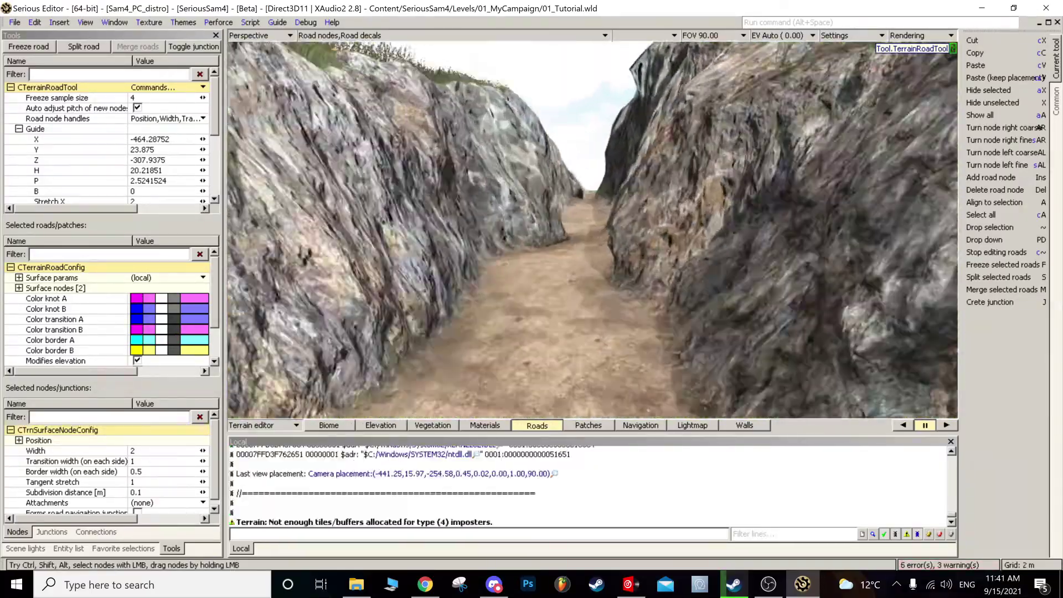
key("w")
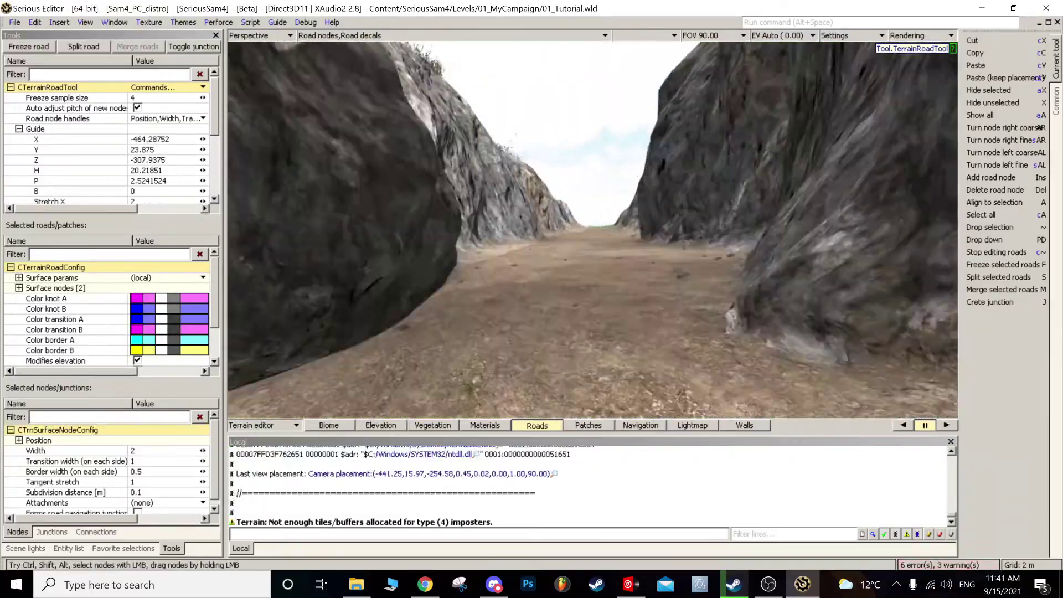
key("w")
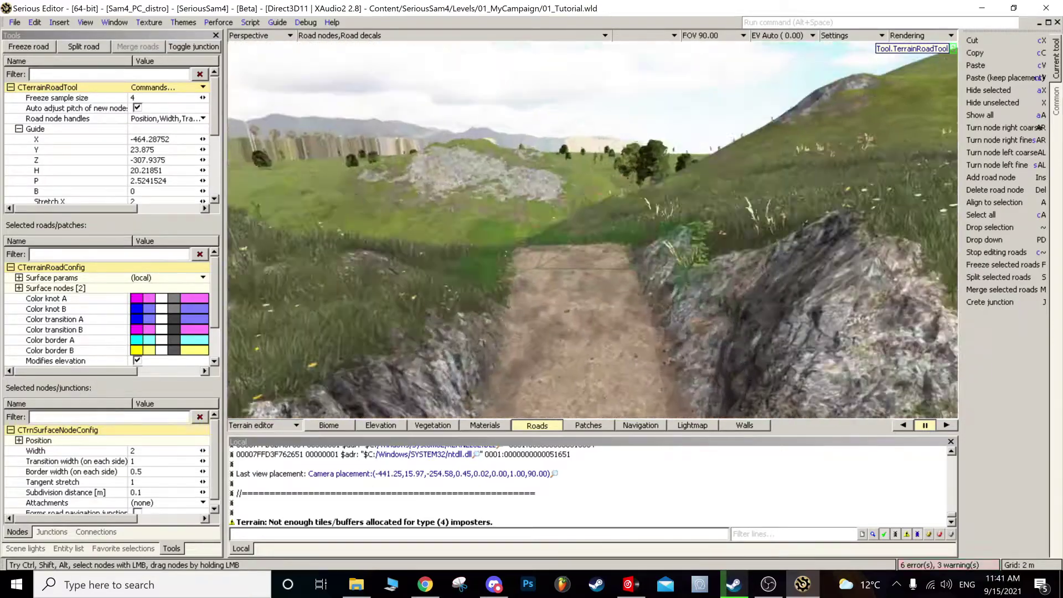
Step: Widen the slope road's upper end node to 14.04, inspect the road and clear the node selection
scroll(632, 201, "down", 2)
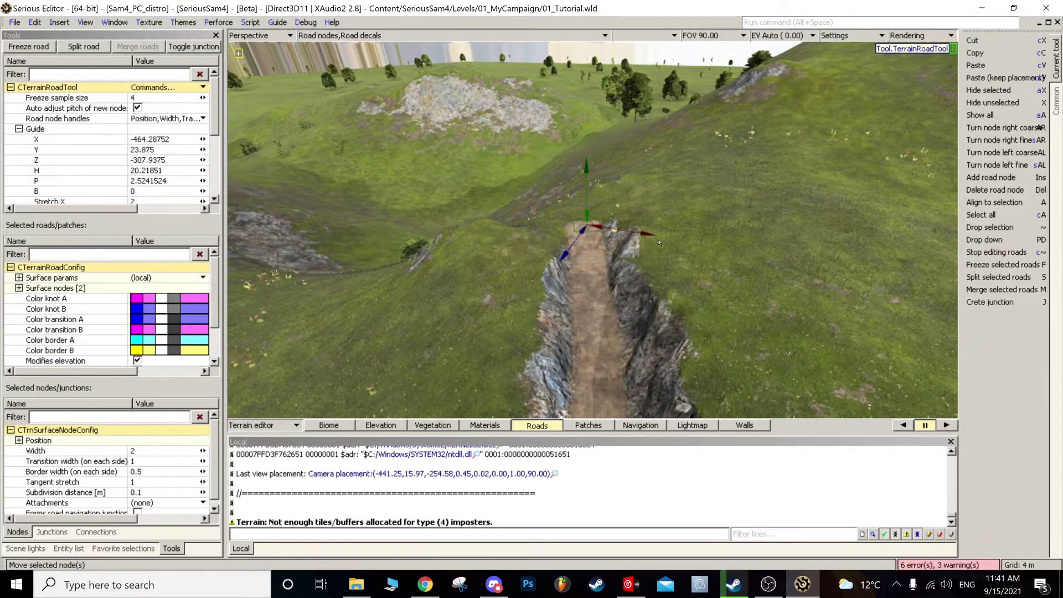
left_click(606, 230)
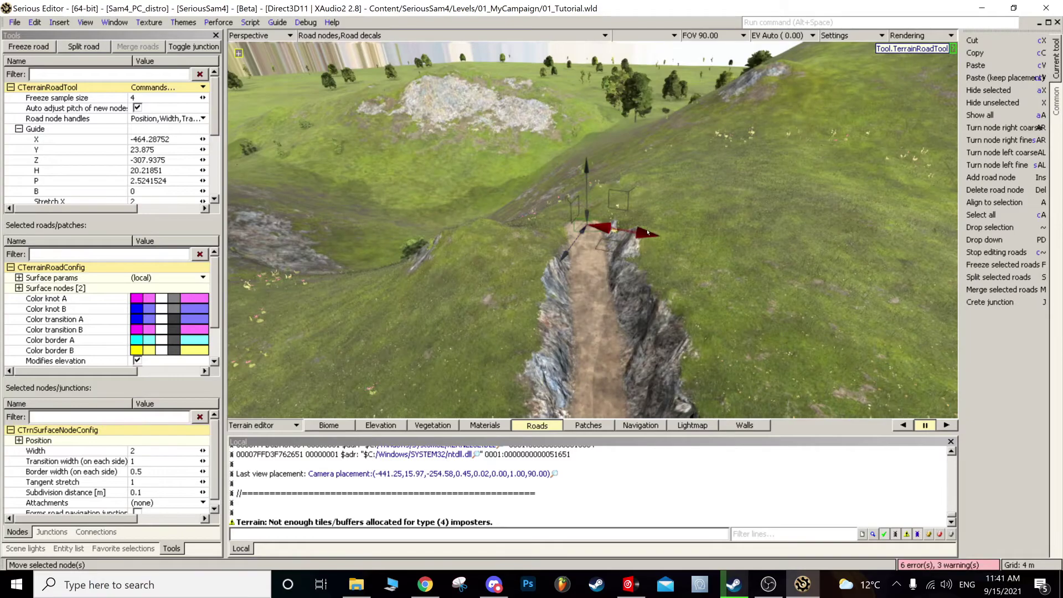
left_click_drag(648, 232, 650, 233)
mouse_move(650, 233)
right_mouse_down()
mouse_move(651, 277)
mouse_move(634, 197)
mouse_move(647, 231)
right_mouse_up()
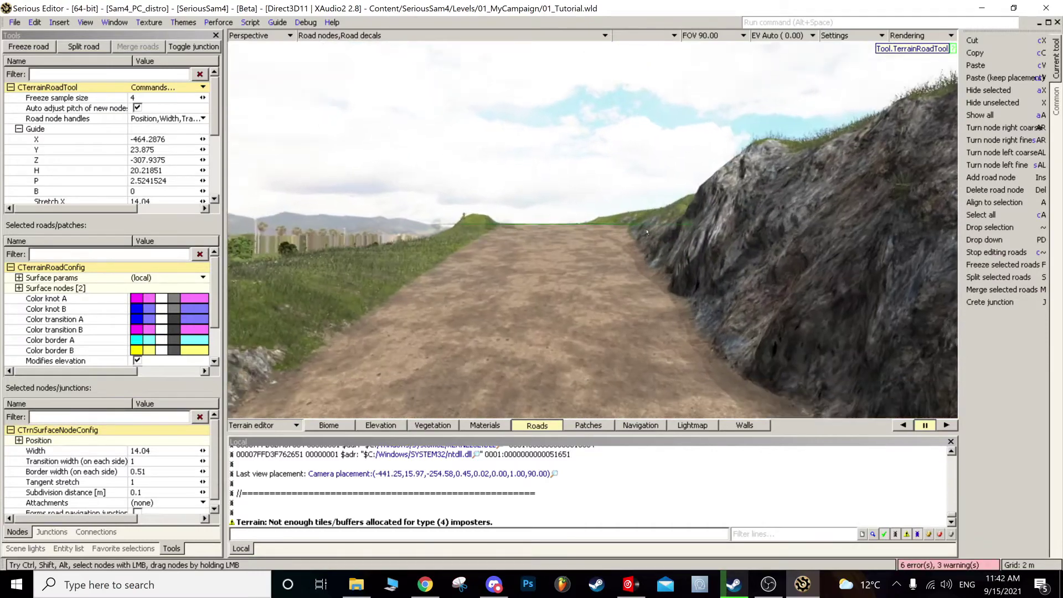
left_click(618, 288)
right_click_drag(618, 288, 615, 313)
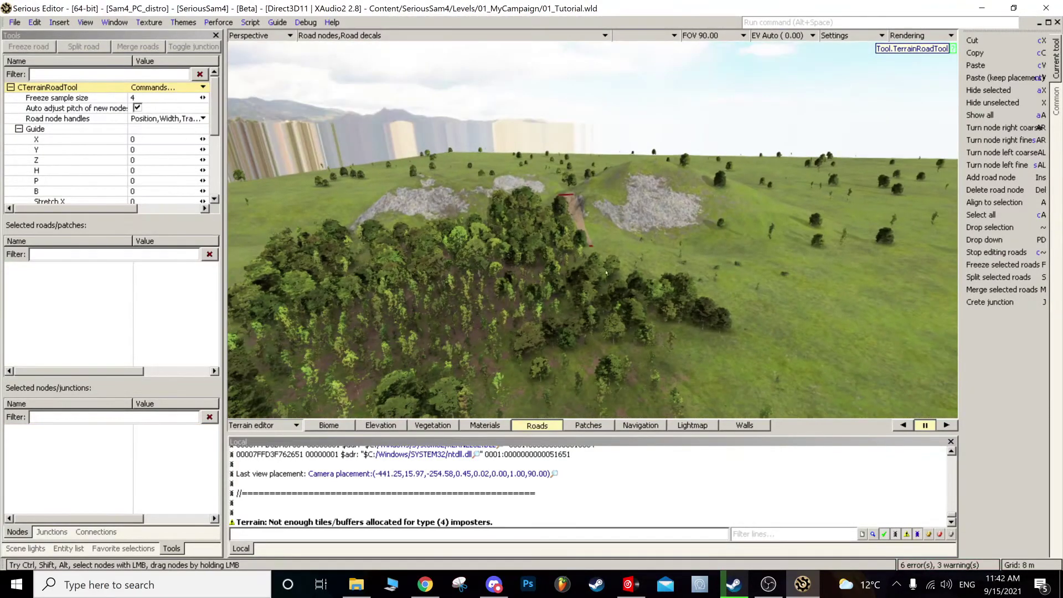
Step: Switch to patch editing and lay a triangular three-node patch on the open grass near the rocky hill
left_click(589, 428)
right_click_drag(593, 277, 640, 314)
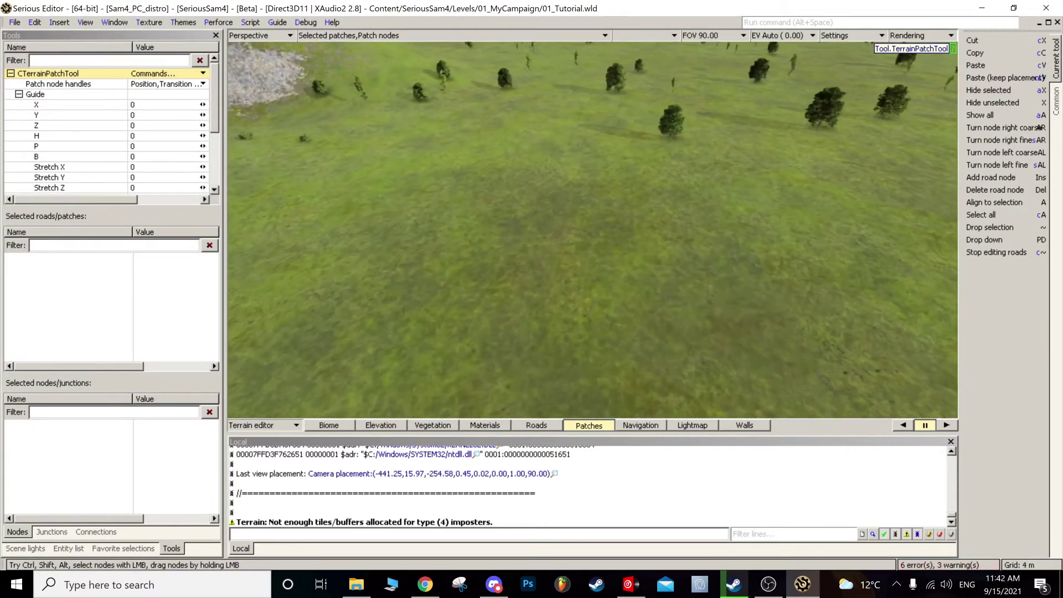
left_click(526, 200)
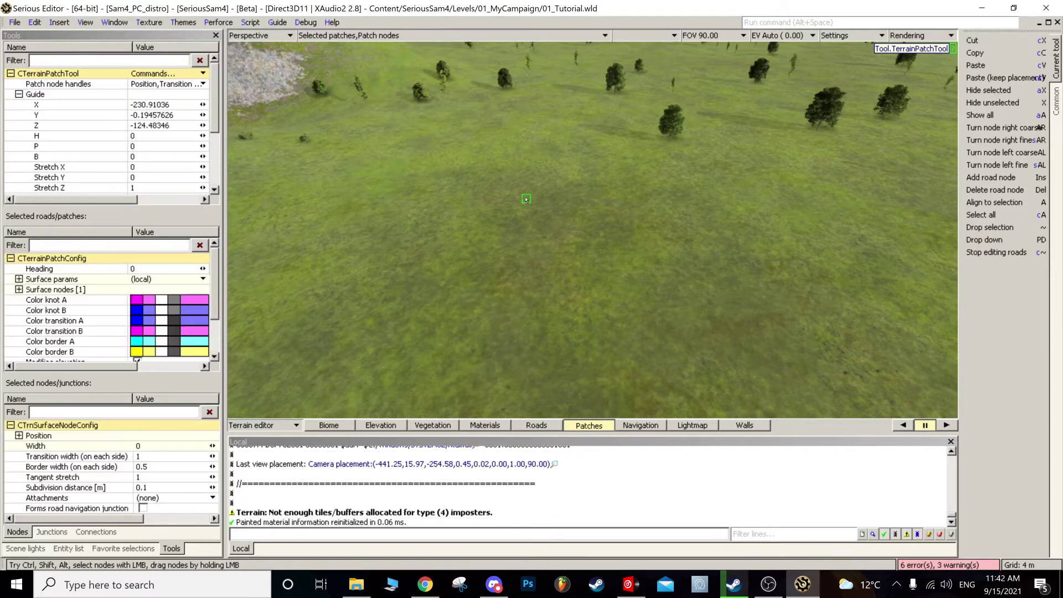
left_click(752, 221)
left_click(597, 311)
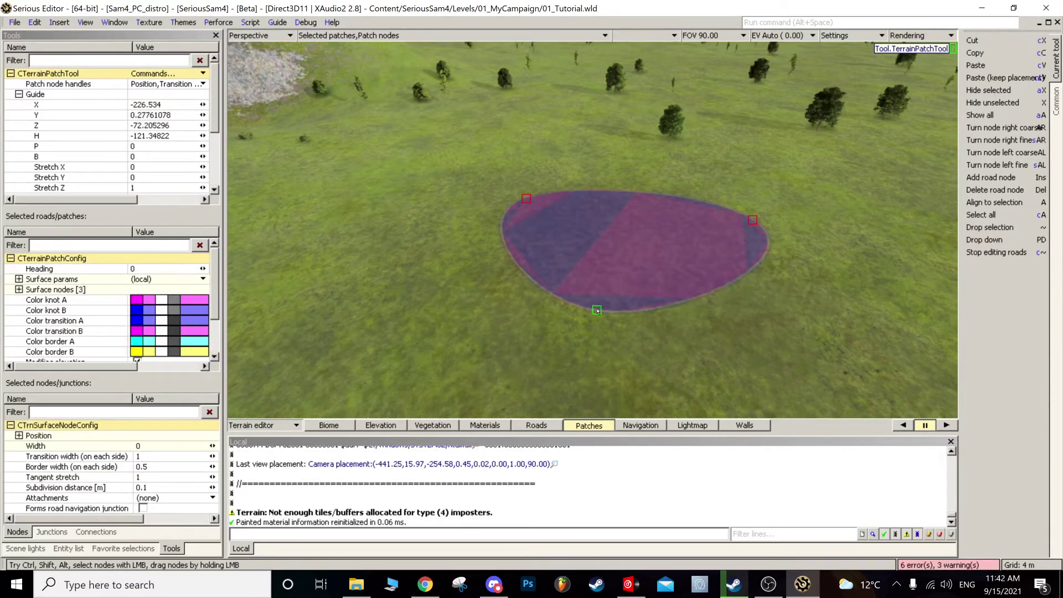
Step: Select all nodes of the grass patch, raise it about 10 m above the ground and clear the selection
key("ctrl+a")
right_click_drag(597, 311, 615, 243)
middle_click_drag(599, 309, 595, 239)
left_click_drag(601, 353, 603, 320)
left_click(603, 320)
right_click_drag(602, 320, 615, 257)
middle_click_drag(606, 260, 591, 307)
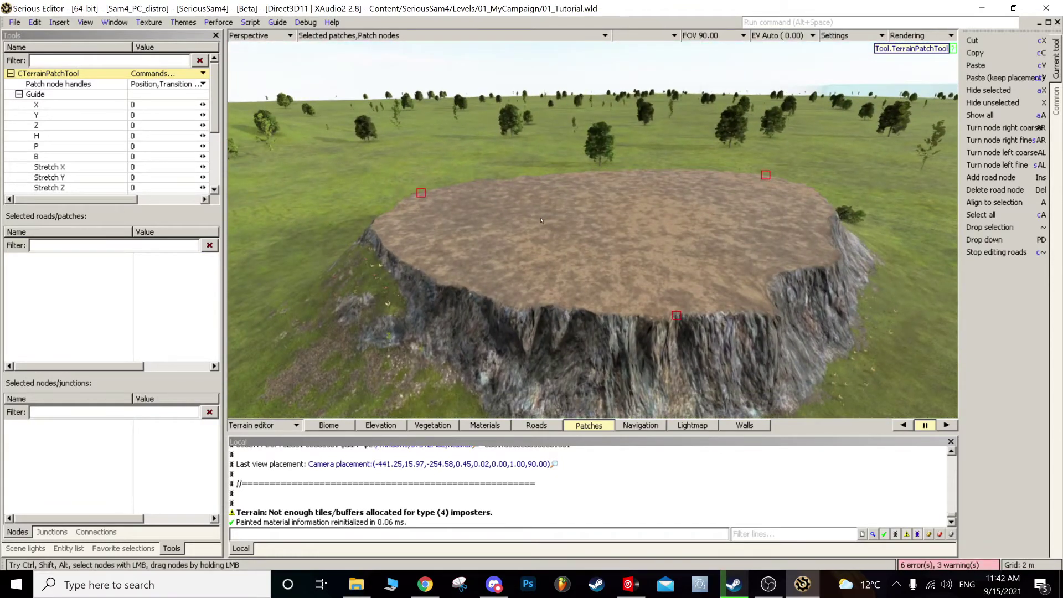
Step: Lay a smaller three-node patch on top of the raised plateau and lift it into a second tier
left_click(548, 192)
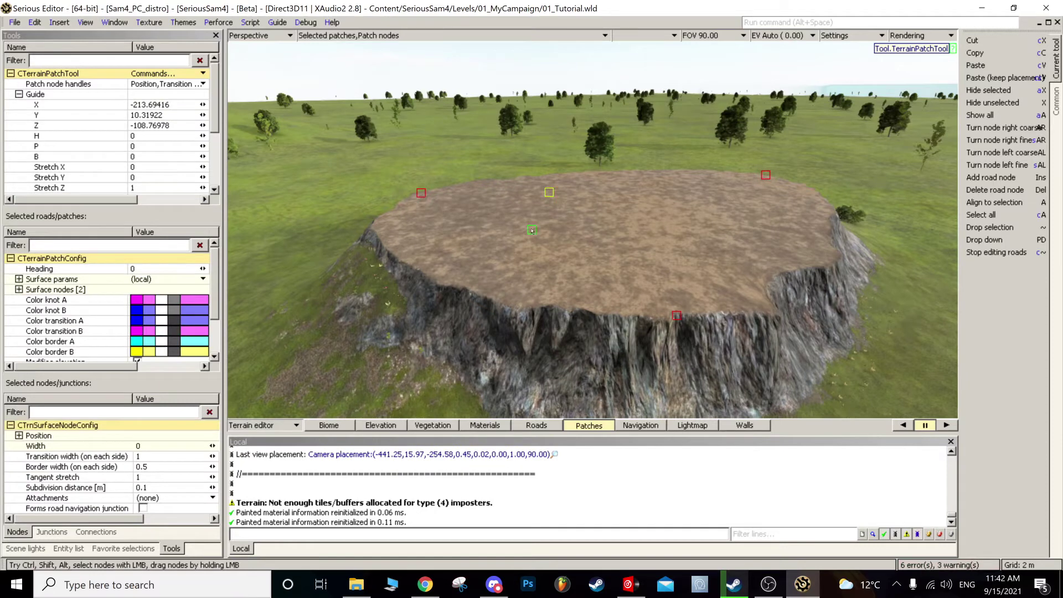
left_click(685, 220)
key("ctrl+a")
left_click_drag(680, 332, 675, 266)
left_click(676, 266)
right_click_drag(675, 266, 665, 208)
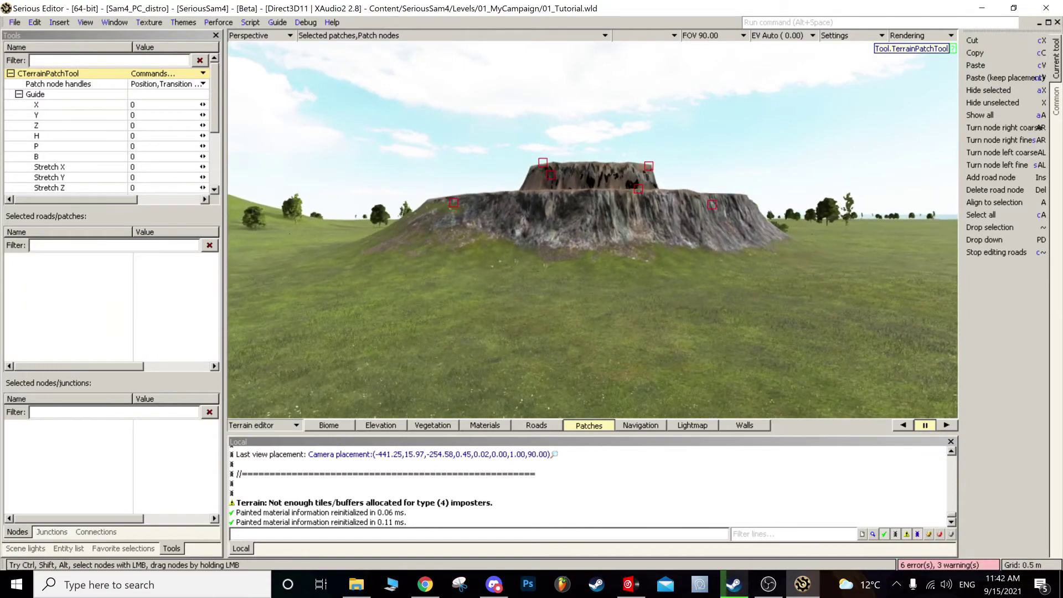
Step: Switch to terrain navigation editing and create a zone of interest at the tree cluster on the bare ground
left_click(640, 425)
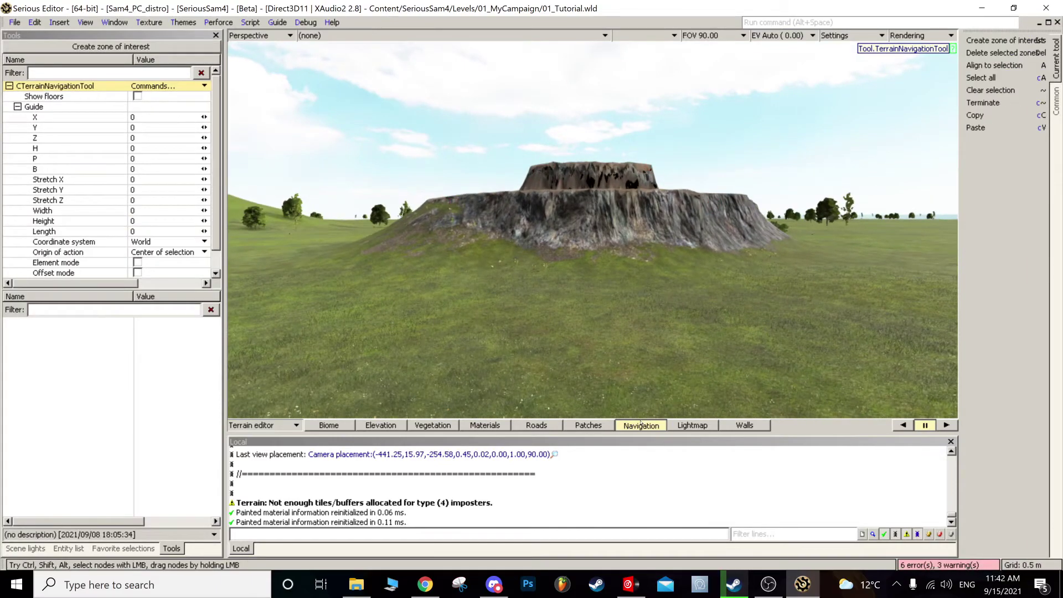
right_click_drag(657, 327, 663, 382)
right_click_drag(669, 339, 663, 276)
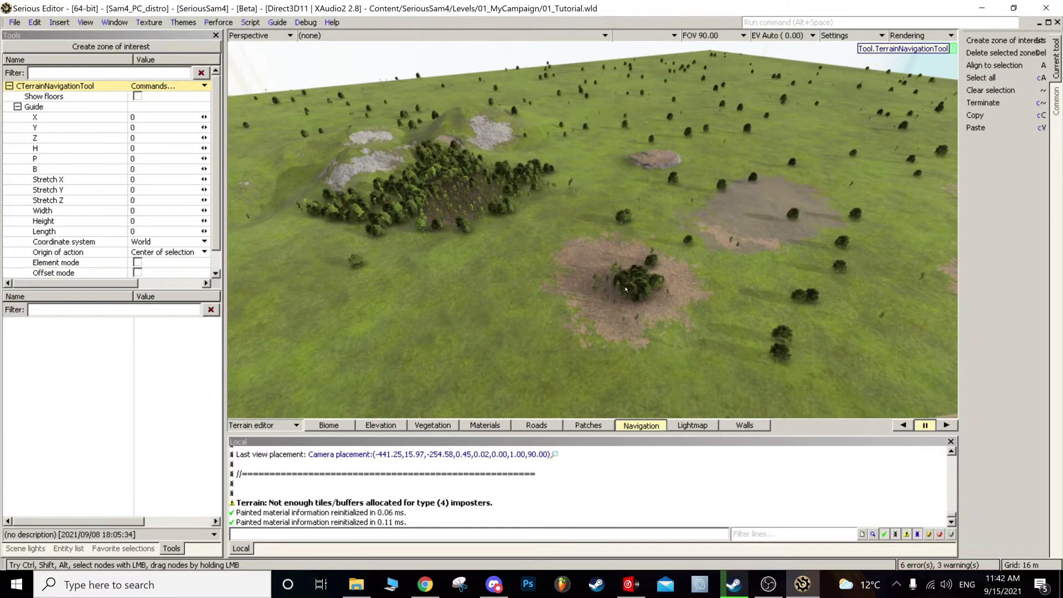
key("Insert")
right_click_drag(625, 265, 621, 254)
scroll(622, 254, "up", 5)
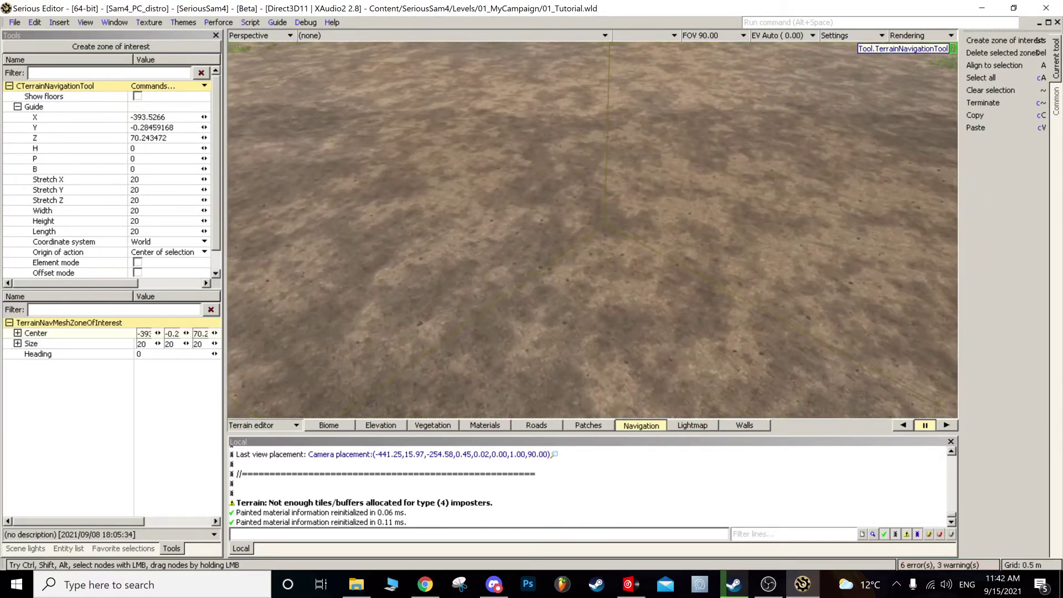
scroll(621, 255, "down", 10)
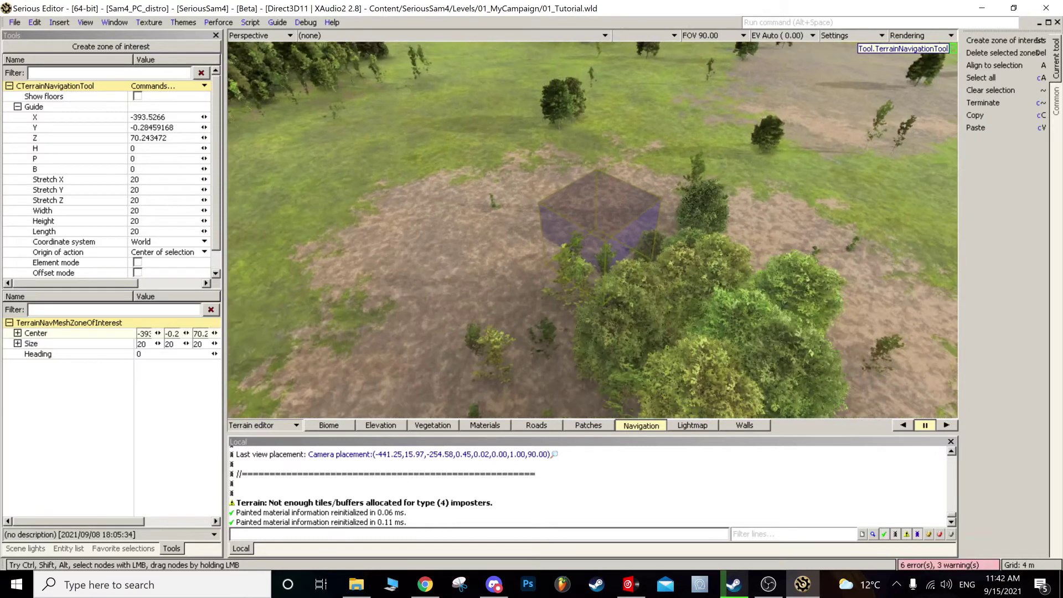
scroll(622, 255, "down", 10)
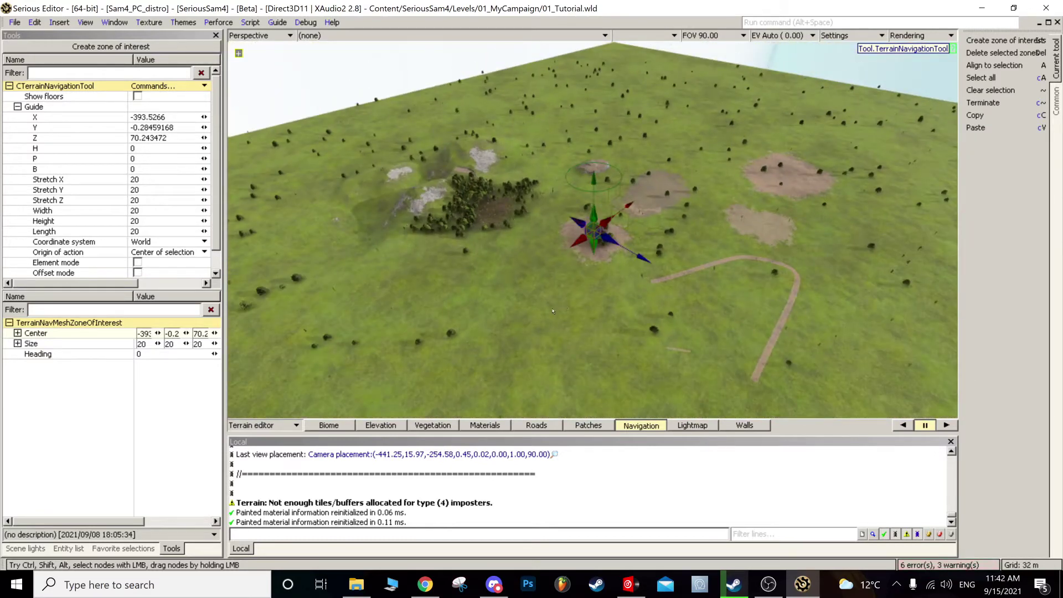
Step: Stretch the zone of interest over the hills, forest and raised patches to about 680 wide, 386 high and 924 long, then deselect it
left_click_drag(534, 318, 564, 316)
left_click_drag(620, 242, 740, 331)
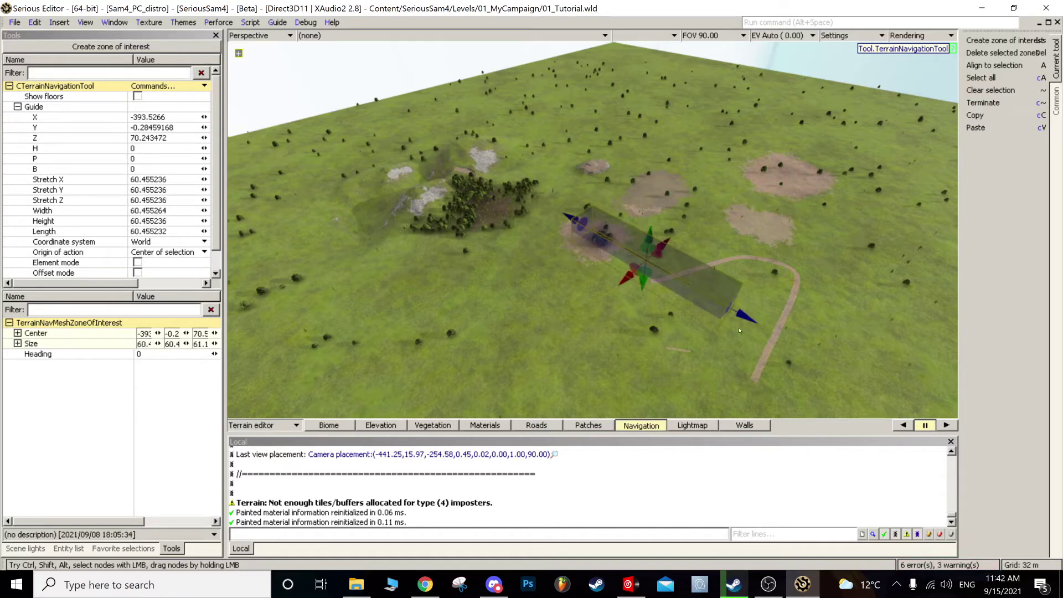
left_click_drag(637, 278, 570, 339)
left_click_drag(546, 244, 479, 201)
left_click_drag(599, 226, 684, 180)
left_click_drag(503, 294, 429, 347)
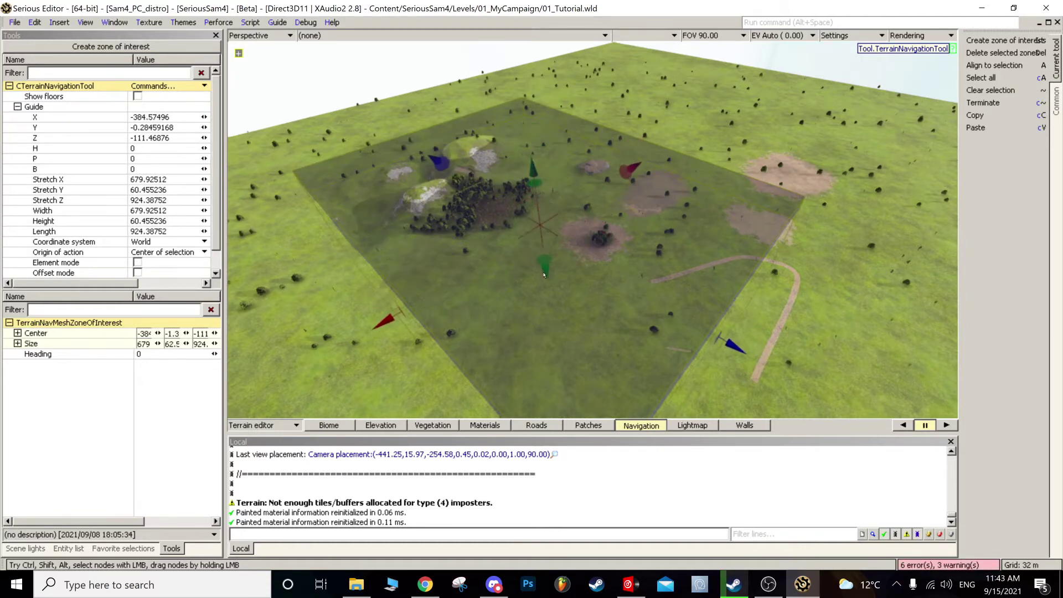
left_click_drag(536, 156, 532, 133)
mouse_move(533, 133)
right_mouse_down()
mouse_move(514, 187)
mouse_move(518, 120)
right_mouse_up()
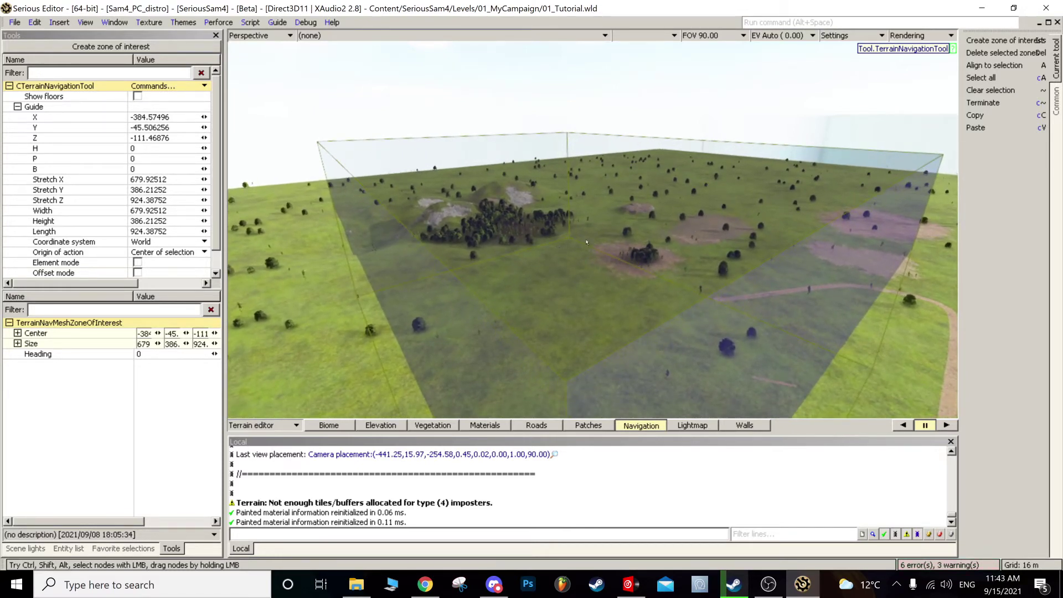
left_click(601, 211)
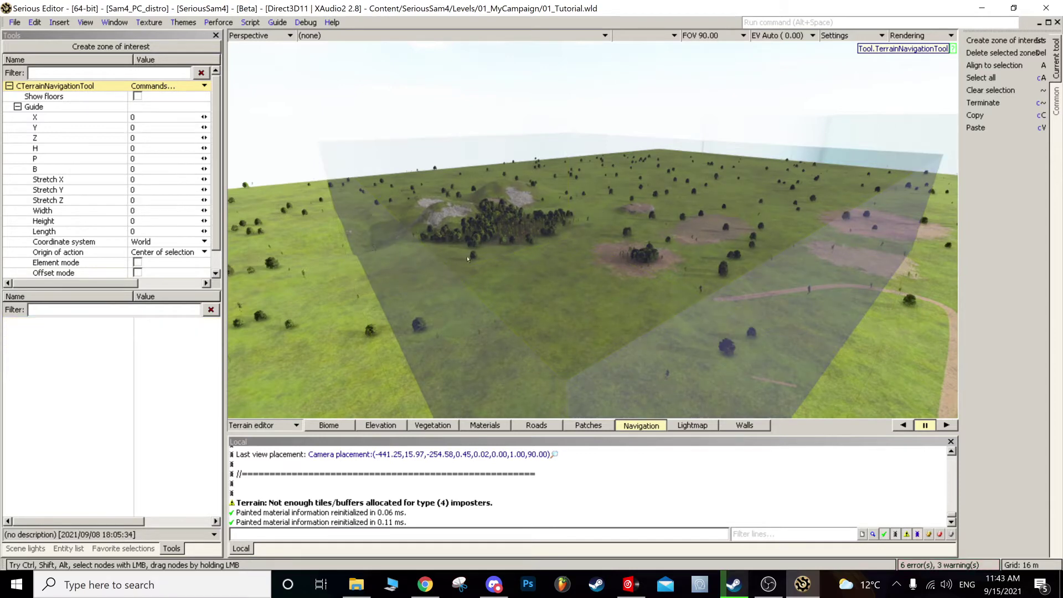
Step: Switch to the World editor, reopen terrain editing from the terrain itself and view the navigation zone from above
left_click(283, 423)
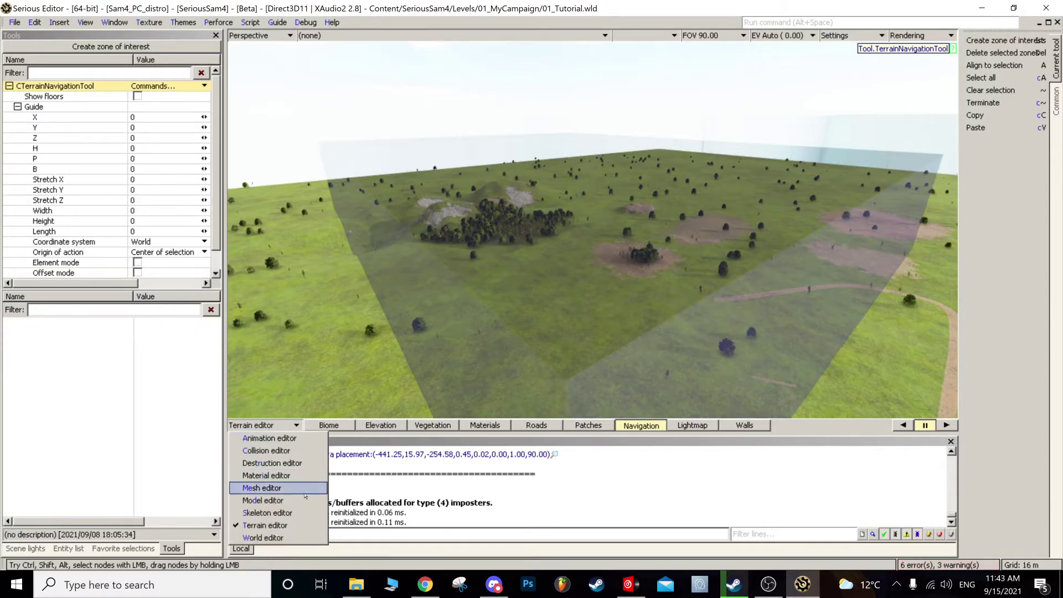
left_click(263, 537)
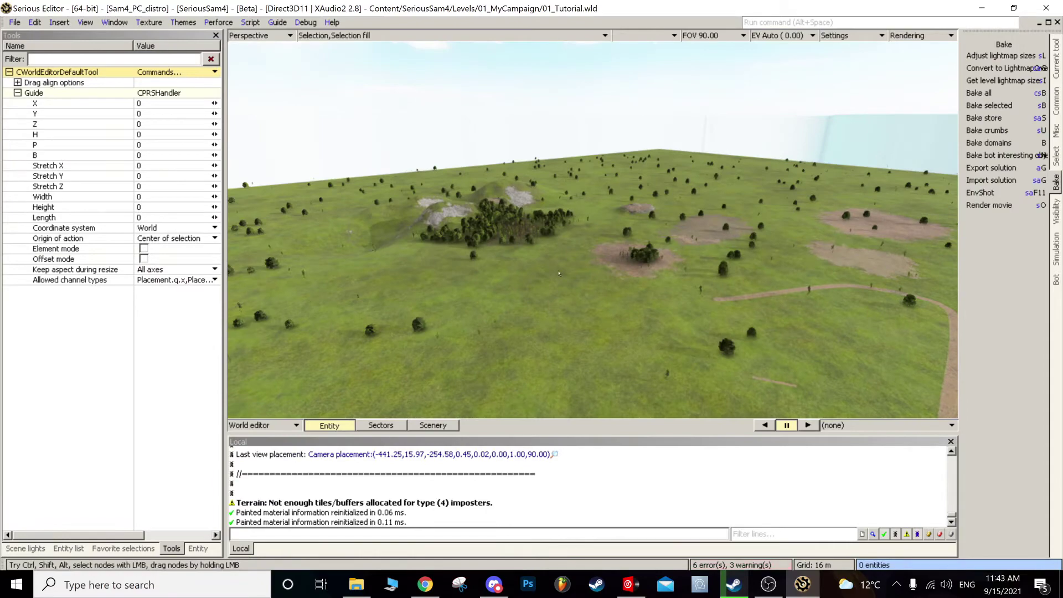
right_click_drag(645, 233, 650, 260)
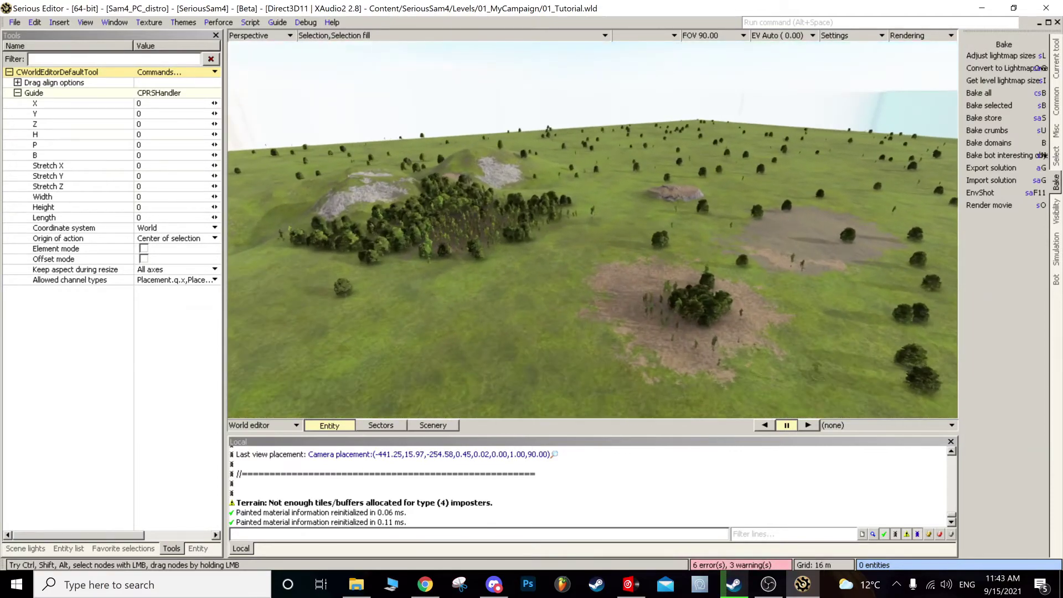
double_click(552, 299)
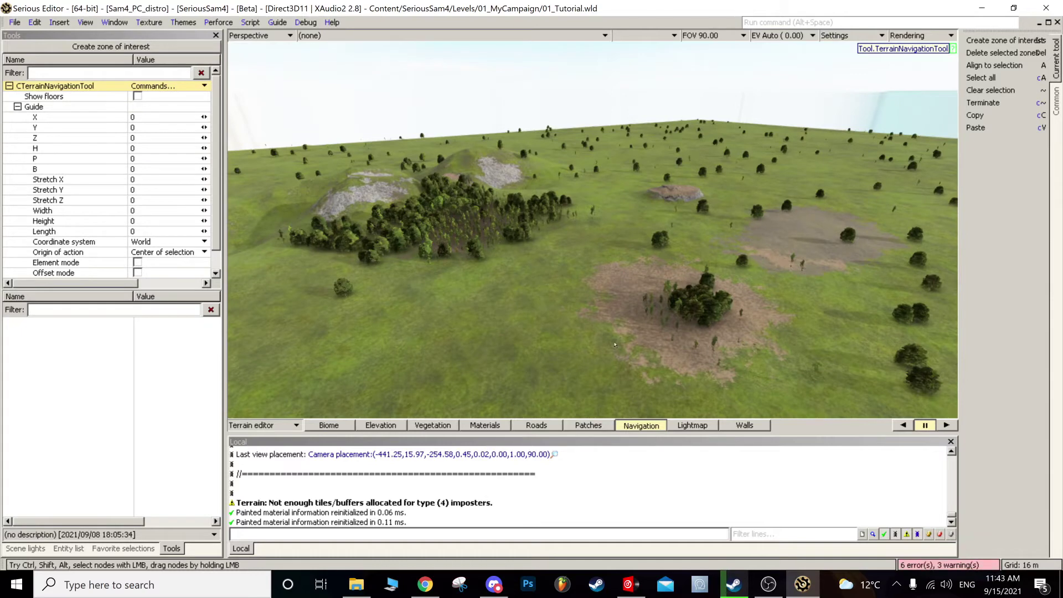
mouse_move(593, 273)
middle_mouse_down()
mouse_move(592, 311)
mouse_move(593, 273)
middle_mouse_up()
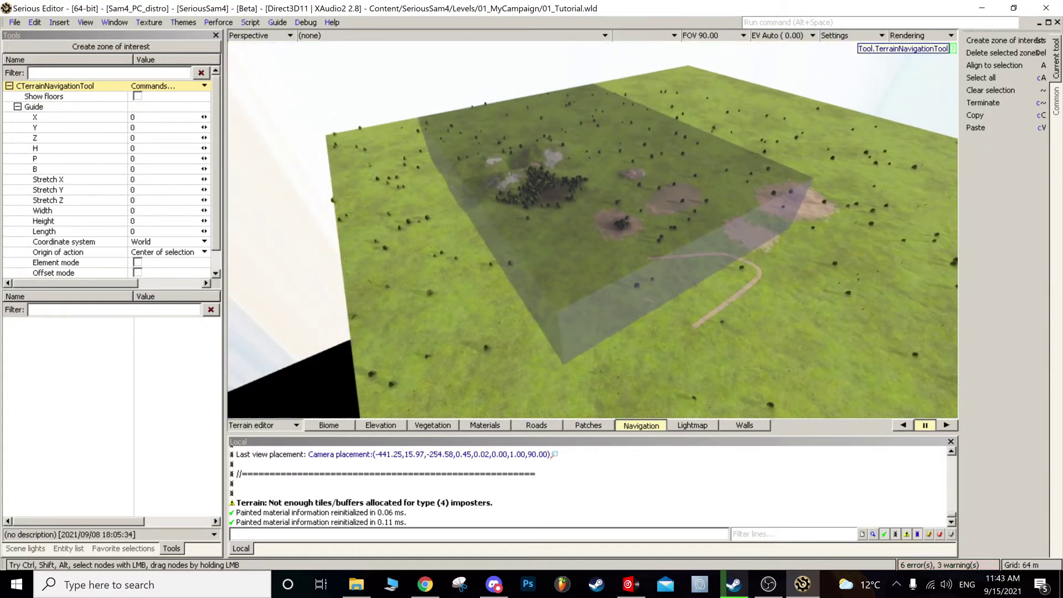
Step: Return to the World editor and save the level
left_click(288, 425)
left_click(301, 528)
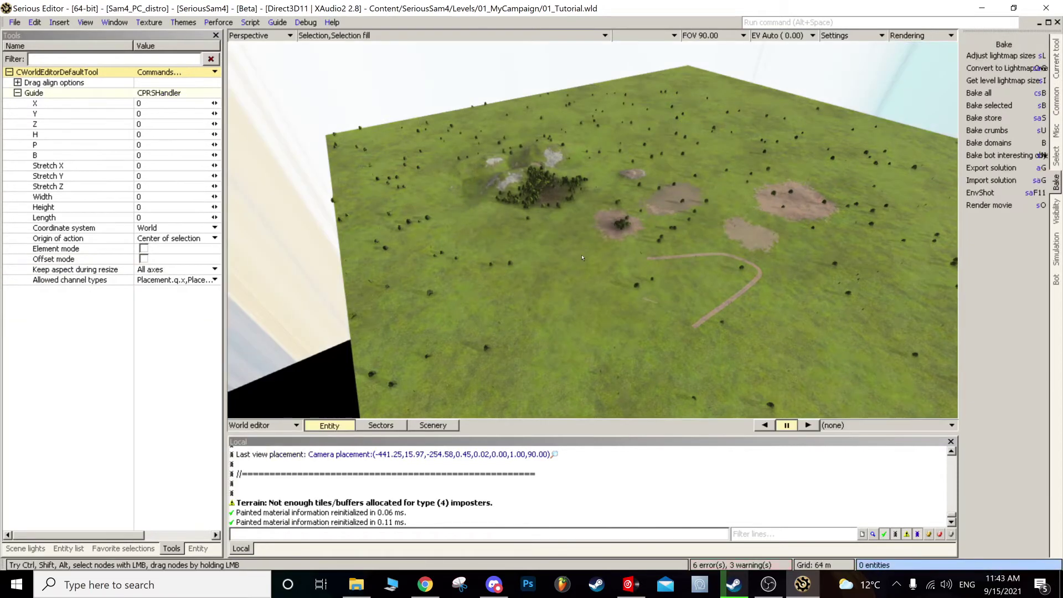
scroll(582, 257, "up", 10)
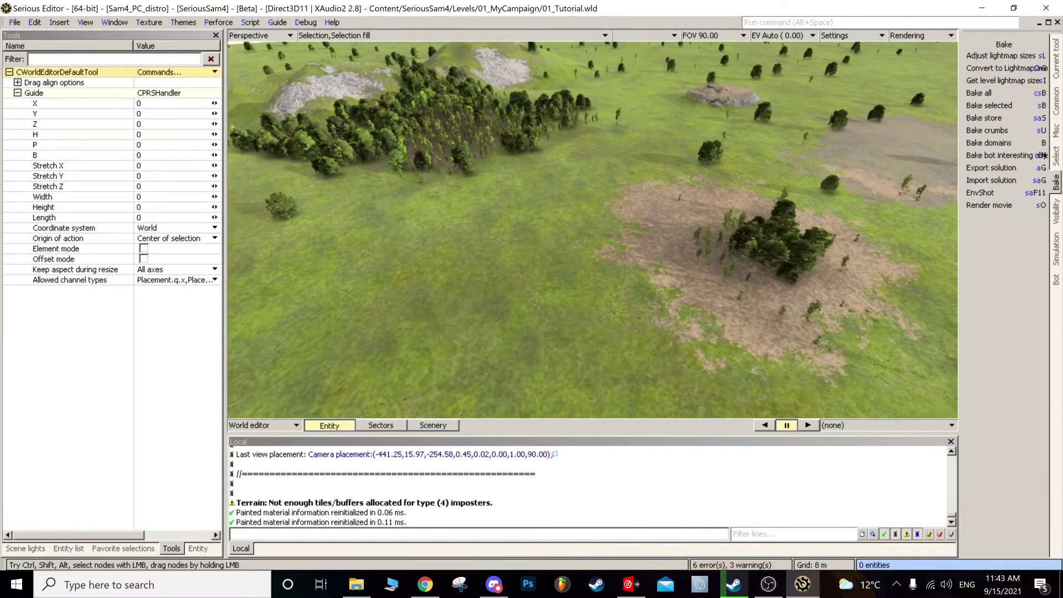
key("ctrl+s")
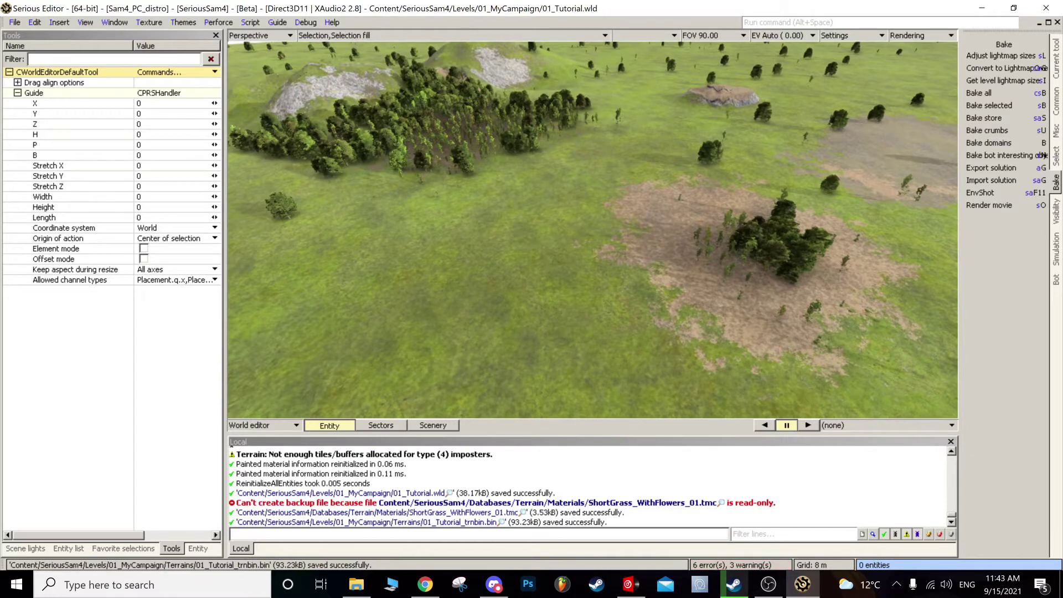
scroll(622, 265, "down", 5)
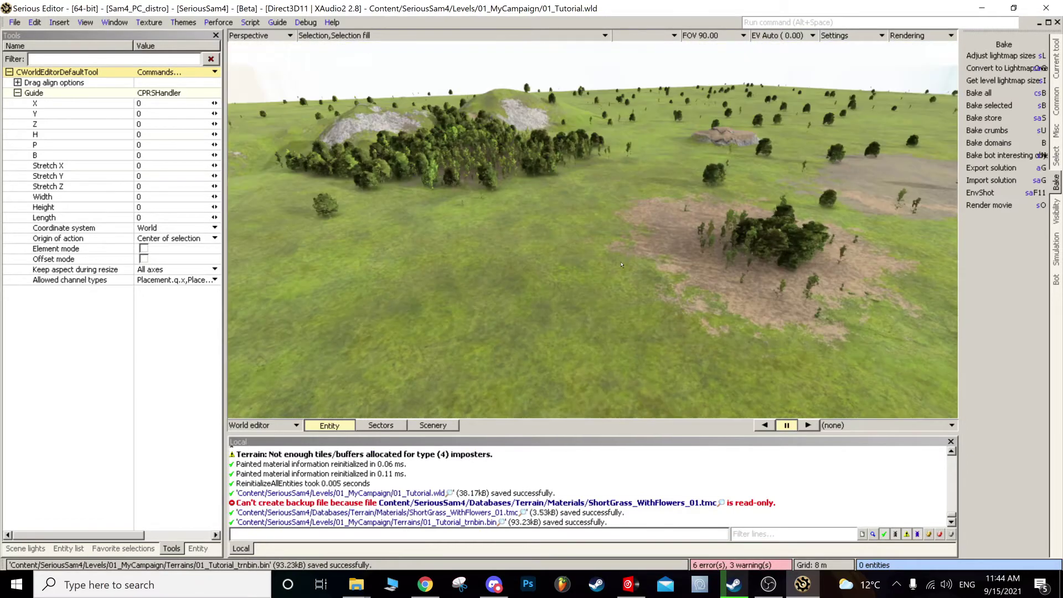
Step: Bake the level with only the Navigation domain selected
key("b")
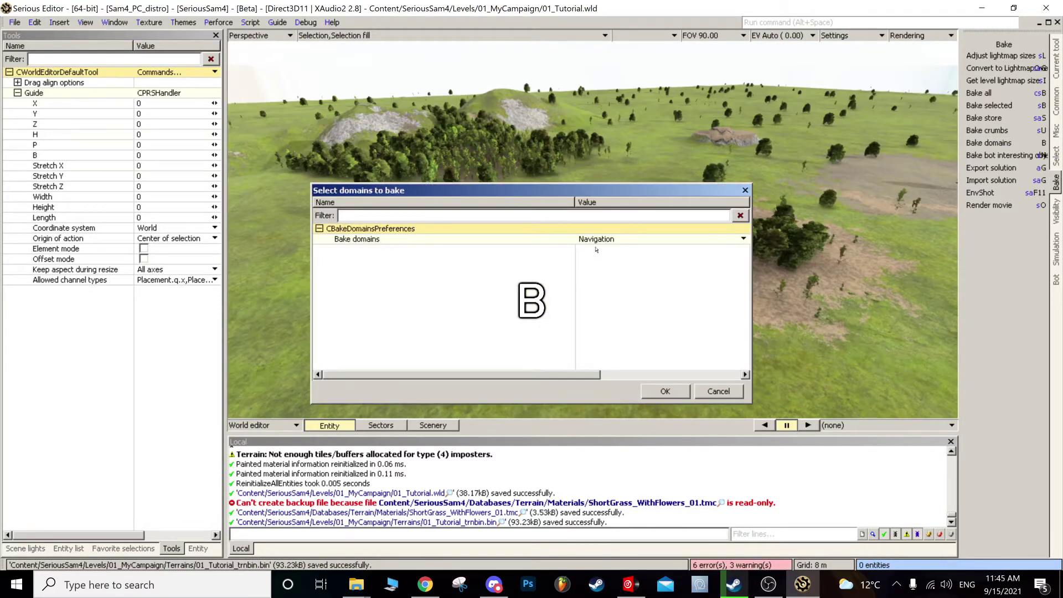
left_click(595, 242)
left_click(596, 252)
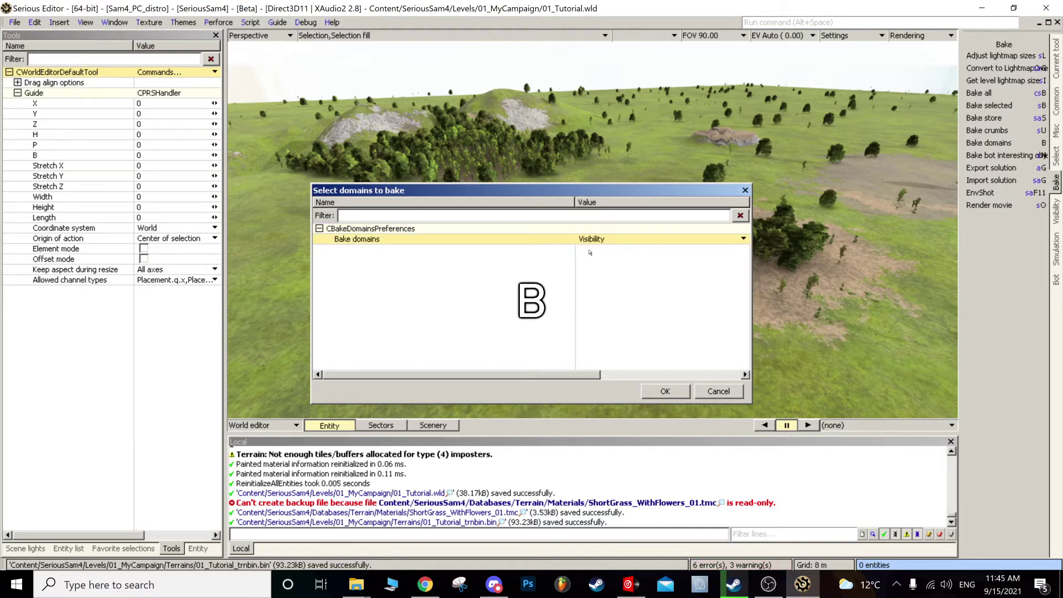
left_click(609, 240)
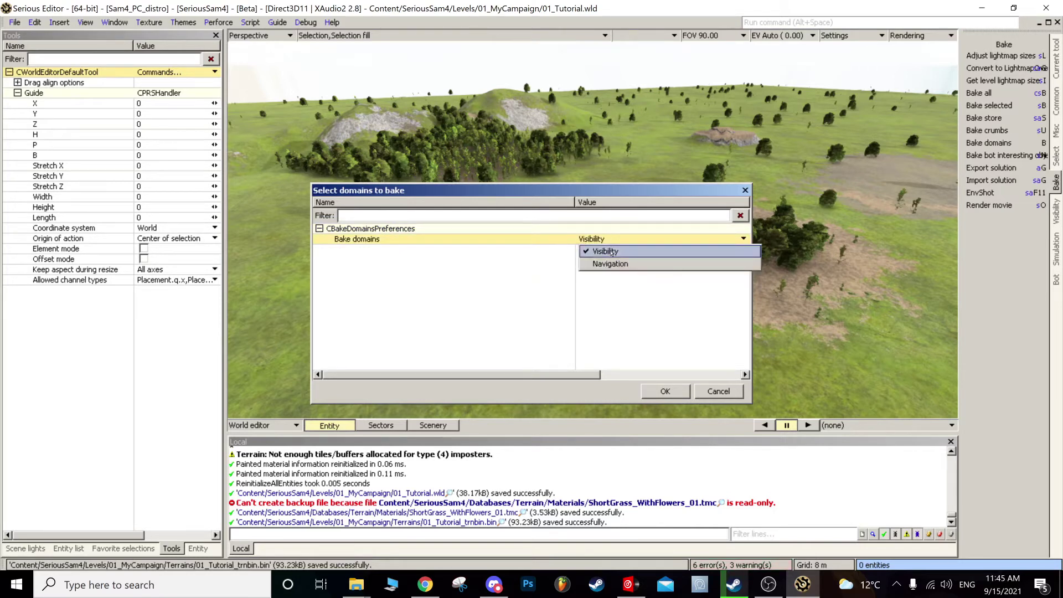
left_click(606, 251)
left_click(605, 242)
left_click(614, 267)
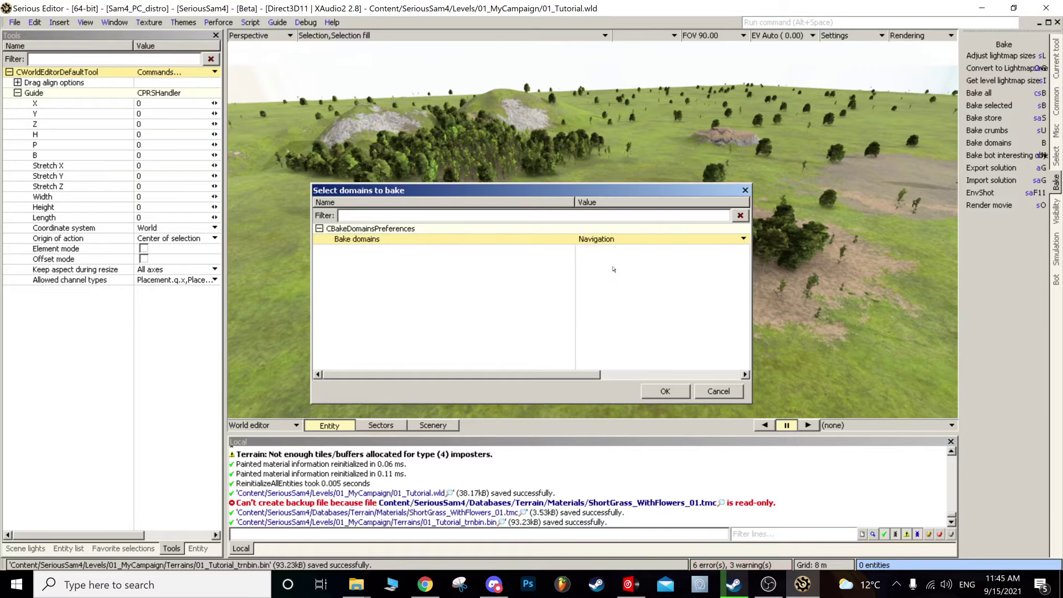
left_click(665, 391)
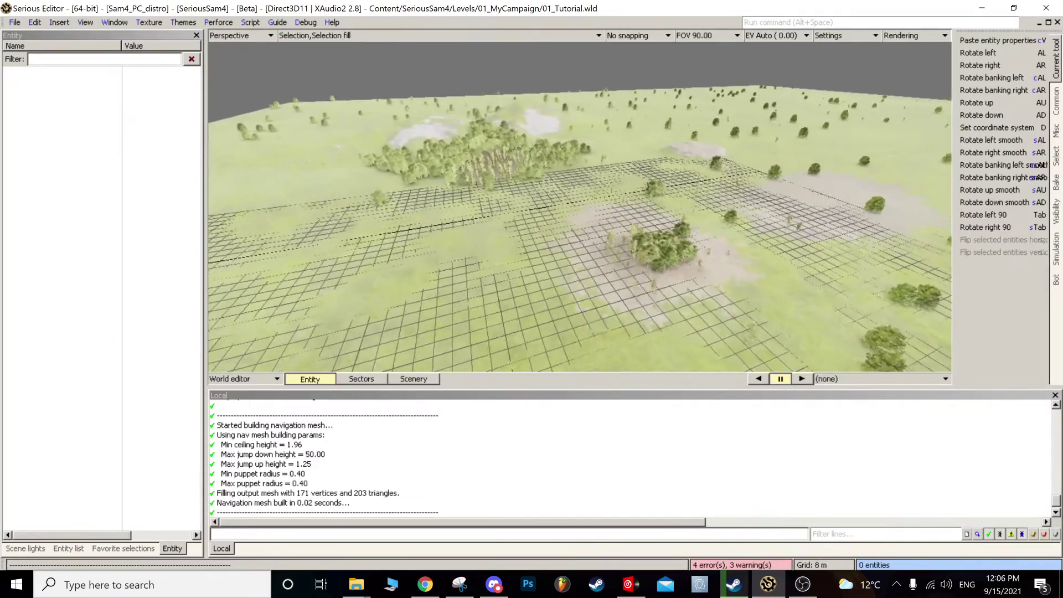
Step: Turn on Navigation rendering in the viewport to display the baked navigation mesh over the terrain
key("w")
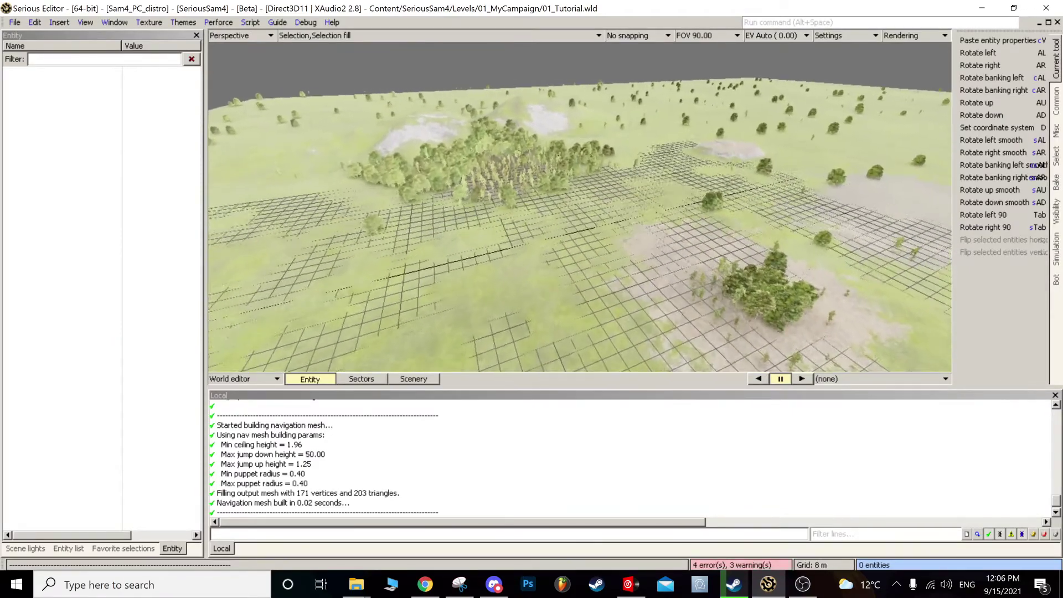
scroll(739, 186, "down", 4)
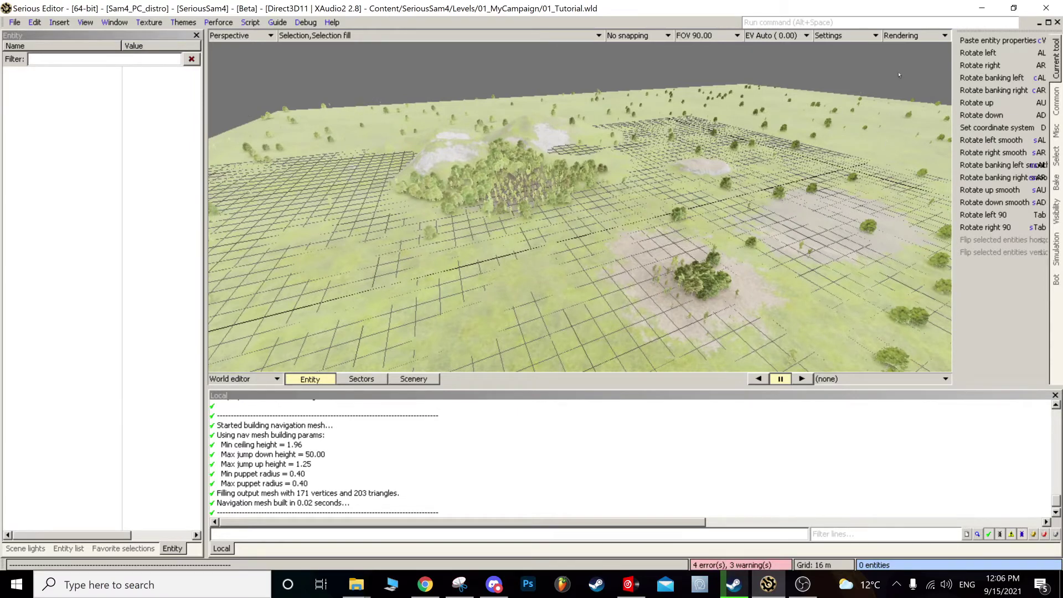
left_click(905, 36)
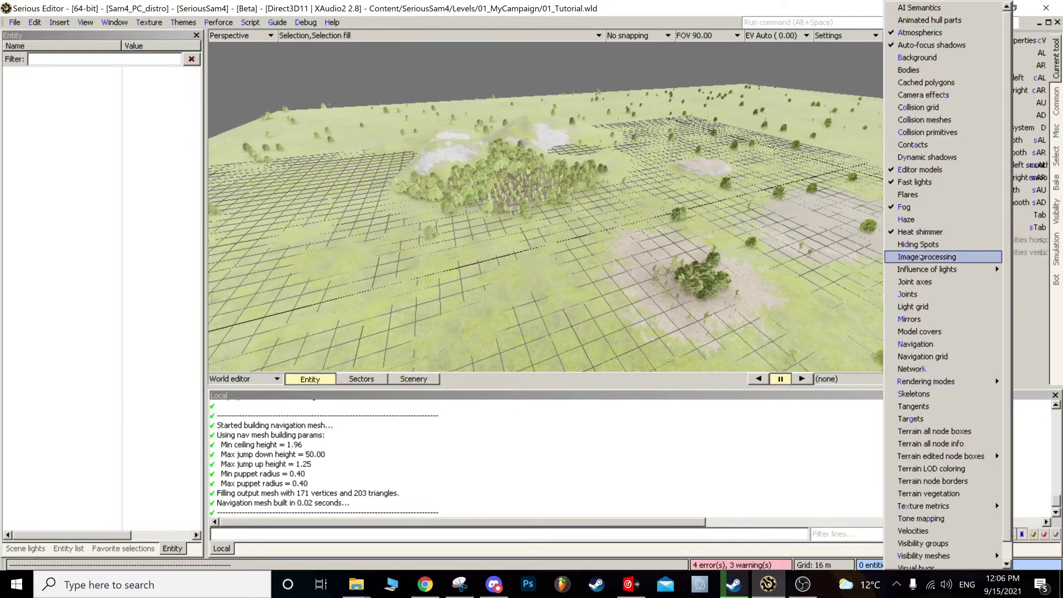
left_click(933, 344)
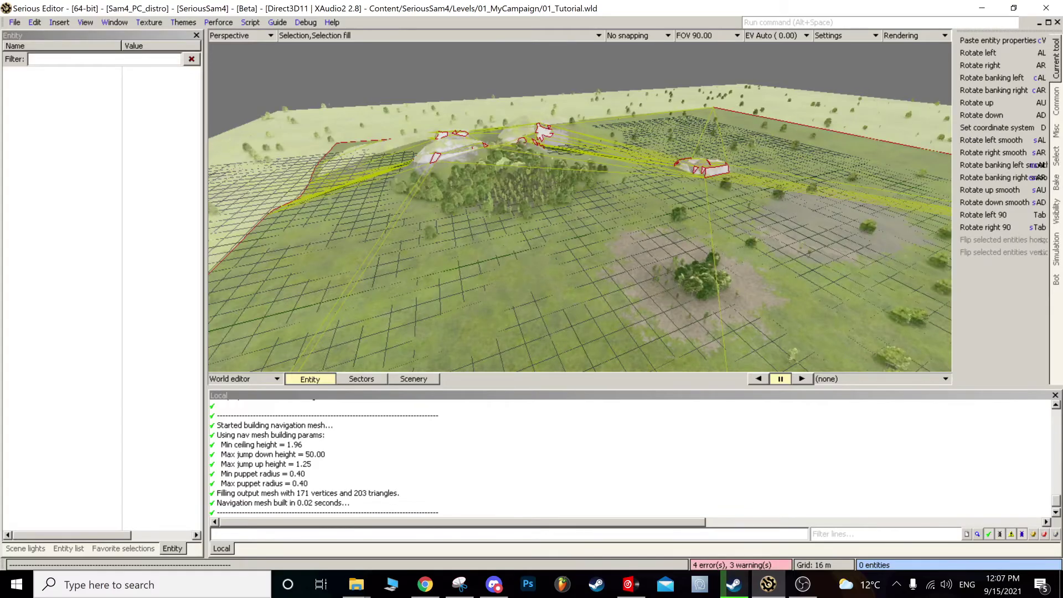
Step: Examine the navigation mesh around the two-tier plateau and across the surrounding grass at close range
scroll(580, 206, "down", 4)
scroll(581, 207, "up", 10)
middle_click_drag(580, 207, 570, 244)
scroll(580, 207, "up", 5)
middle_click_drag(580, 207, 476, 227)
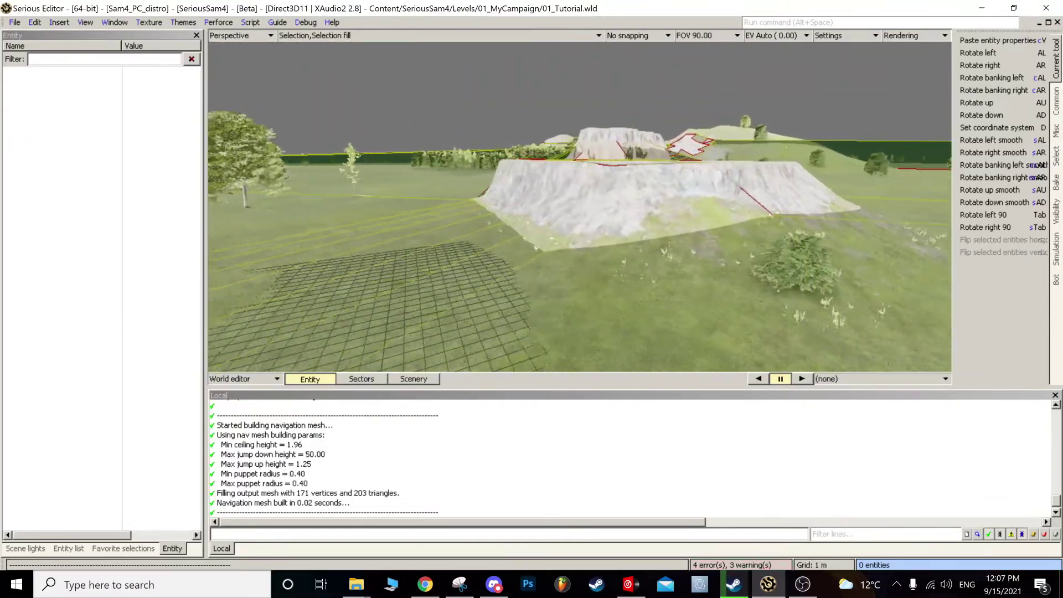
middle_click_drag(580, 206, 549, 238)
middle_click_drag(580, 207, 665, 191)
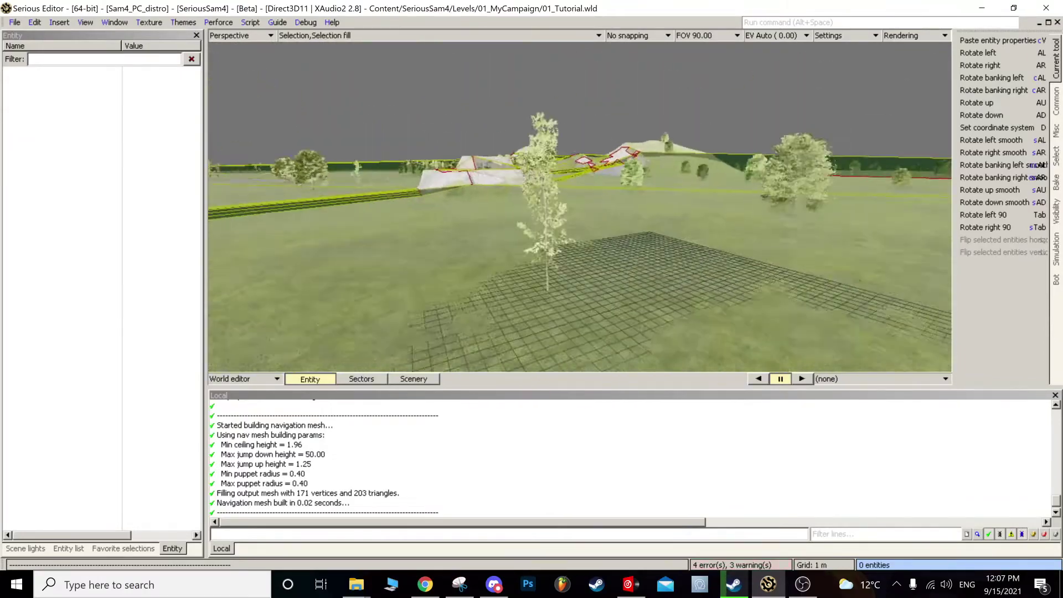
Step: Inspect the terrain around the plateaus, forest and dirt patches from above and at ground level
middle_click_drag(581, 207, 576, 166)
middle_click_drag(581, 206, 685, 193)
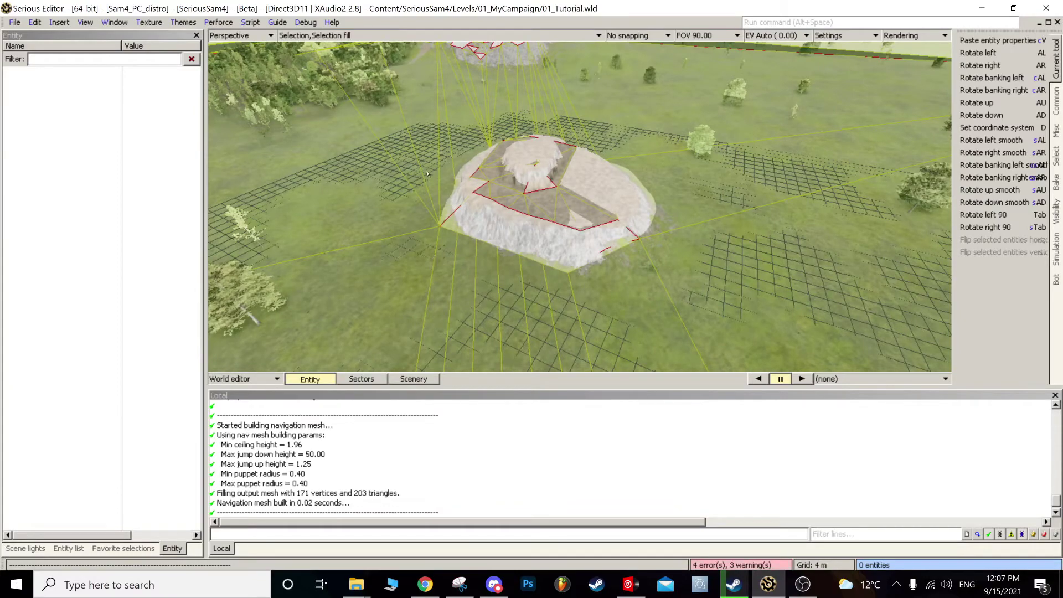
mouse_move(579, 205)
middle_mouse_down()
mouse_move(579, 228)
mouse_move(603, 254)
mouse_move(579, 244)
mouse_move(579, 194)
mouse_move(579, 221)
middle_mouse_up()
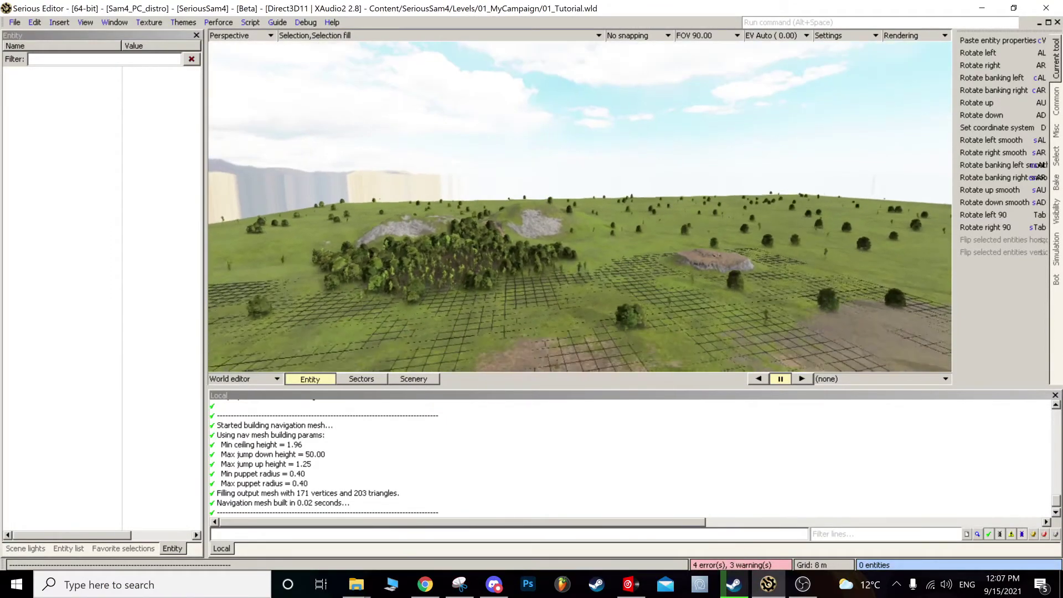
middle_click_drag(580, 207, 658, 168)
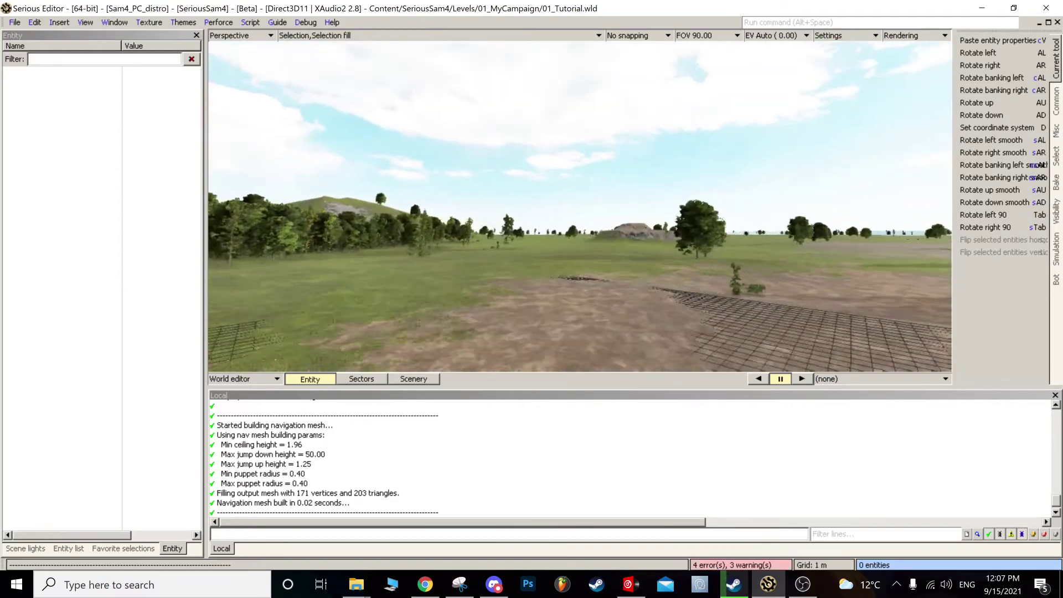
middle_click_drag(580, 207, 580, 168)
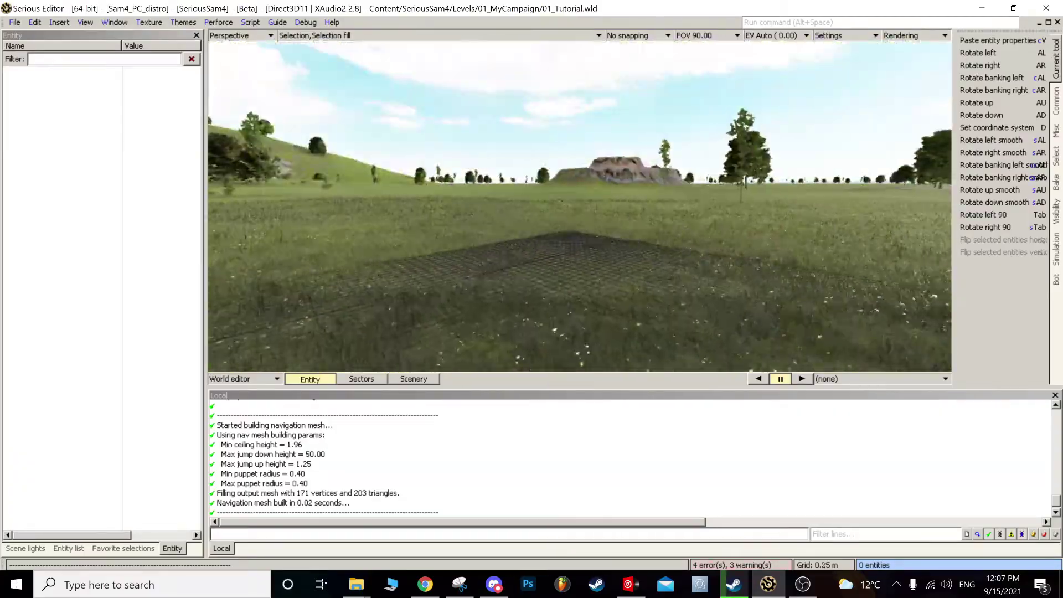
middle_click_drag(580, 206, 569, 168)
middle_click_drag(580, 206, 885, 159)
middle_click_drag(580, 207, 550, 193)
Step: Find the post-processing effect entity, expand its preset parameters, and set EV max to 5.157 and EV min to 3.081
key("ctrl+f")
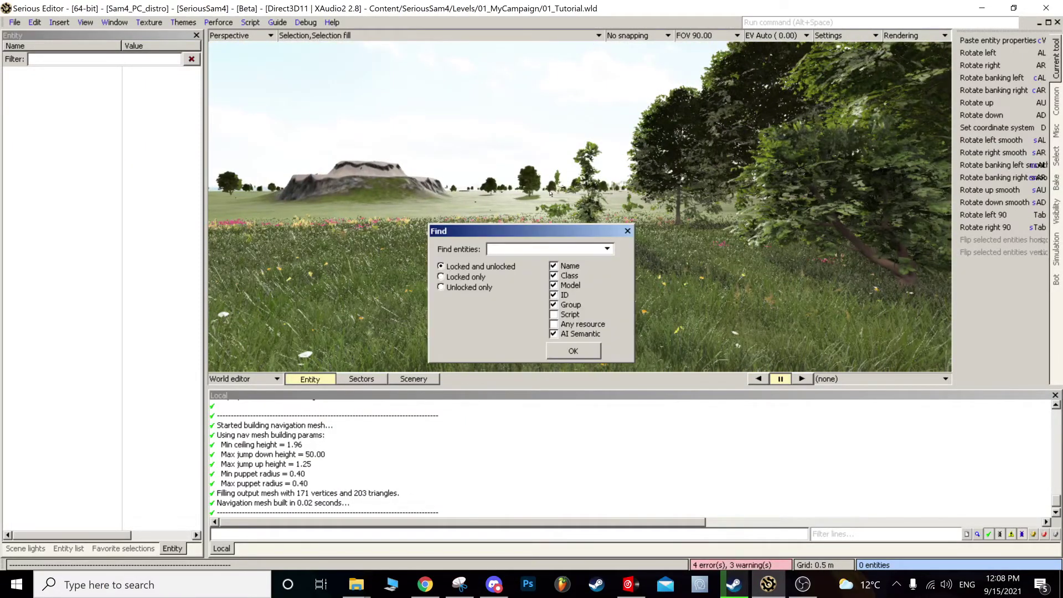
type("postPro")
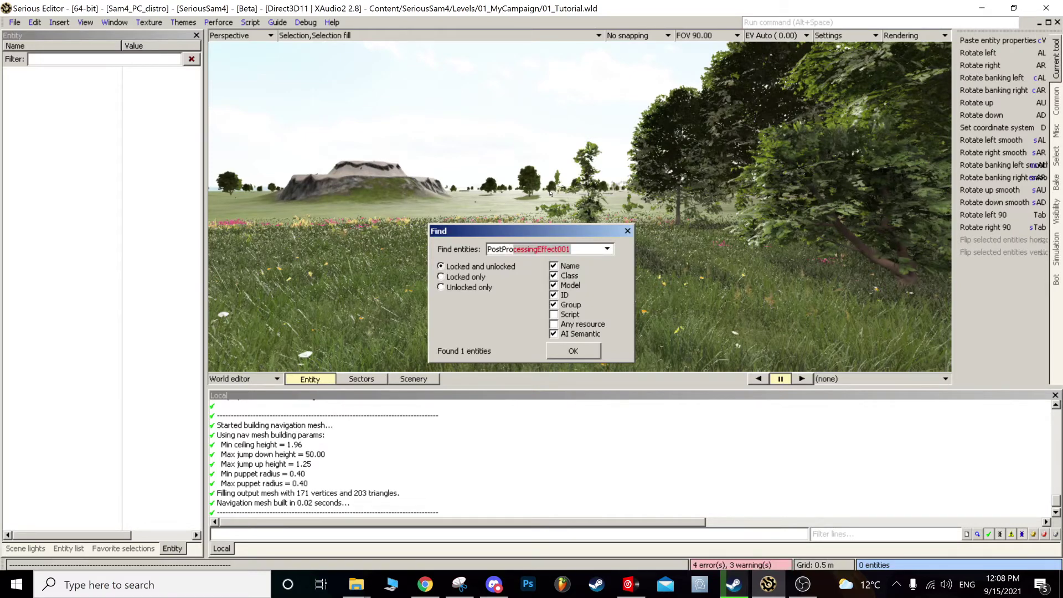
key("Return")
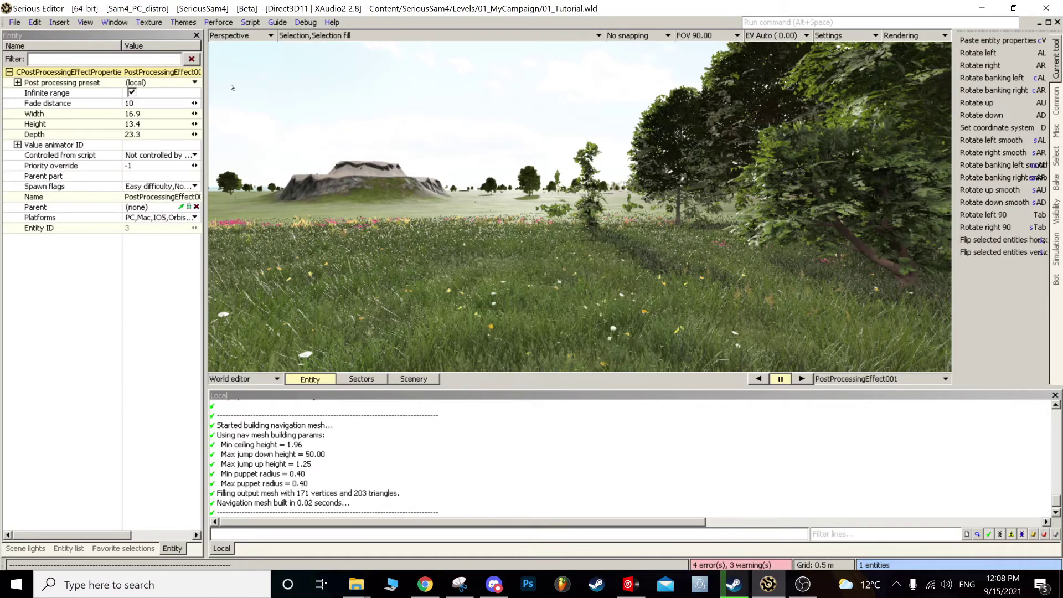
double_click(111, 82)
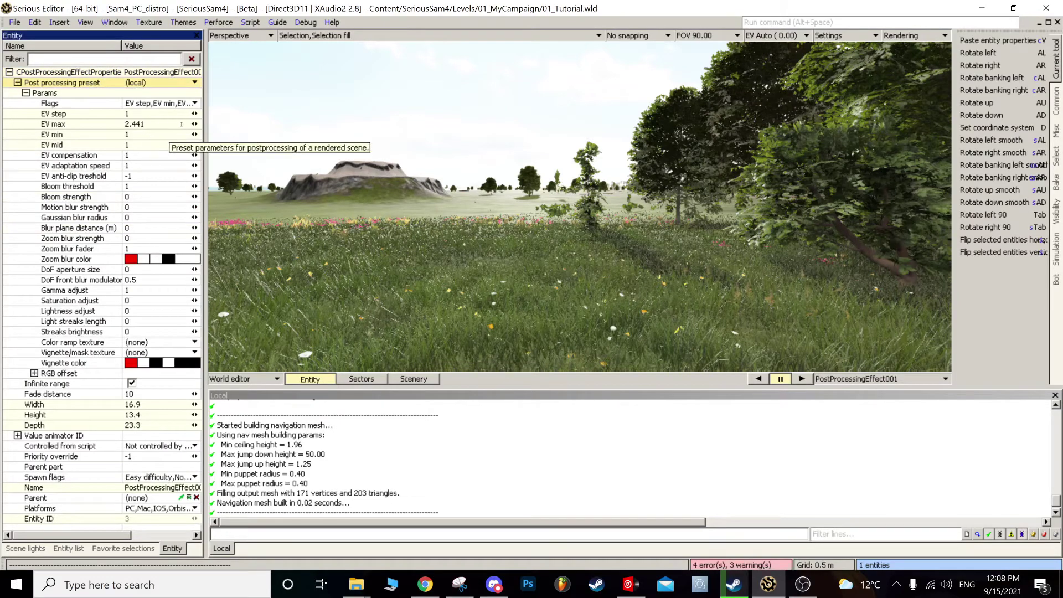
mouse_move(195, 124)
left_mouse_down()
mouse_move(167, 124)
mouse_move(195, 124)
left_mouse_up()
left_click_drag(195, 134, 228, 134)
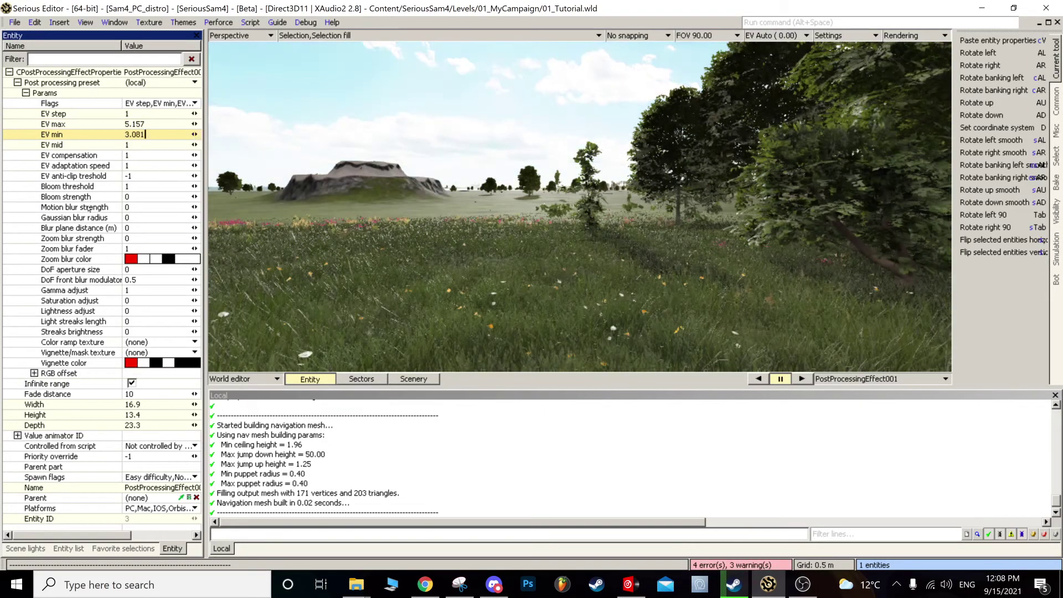
Step: Set the post-processing effect's Gamma adjust to 0.911, judging it against the trees and grass
left_click(177, 290)
left_click_drag(195, 290, 188, 290)
middle_click_drag(572, 272, 341, 245)
left_click_drag(195, 290, 199, 290)
middle_click_drag(355, 244, 514, 249)
Step: Select the Sun light and brighten its color to about R 256, G 242, B 242
key("Return")
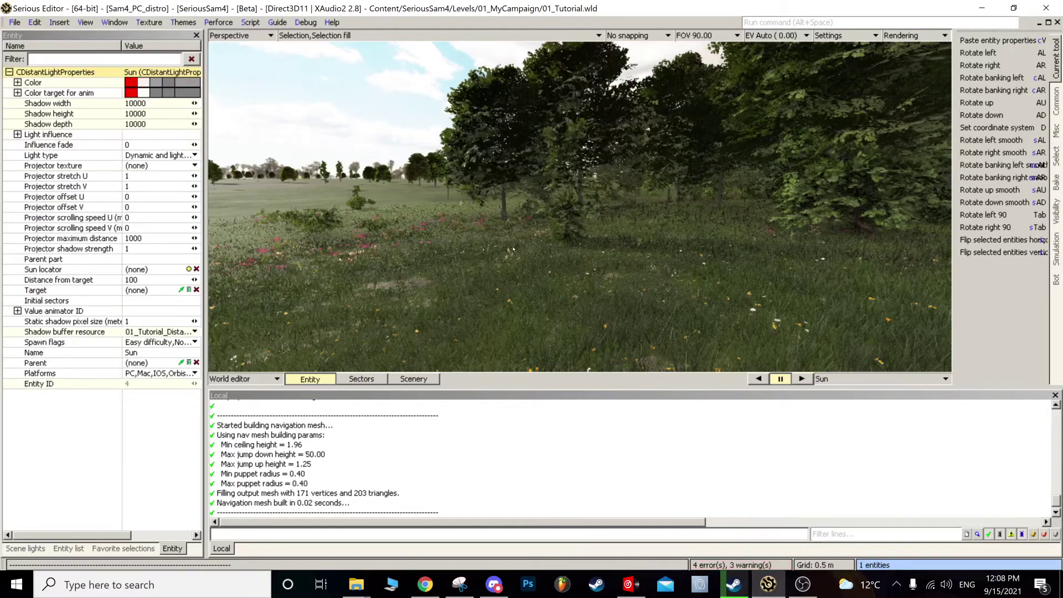
left_click(188, 83)
mouse_move(216, 131)
left_mouse_down()
mouse_move(228, 132)
mouse_move(212, 142)
left_mouse_up()
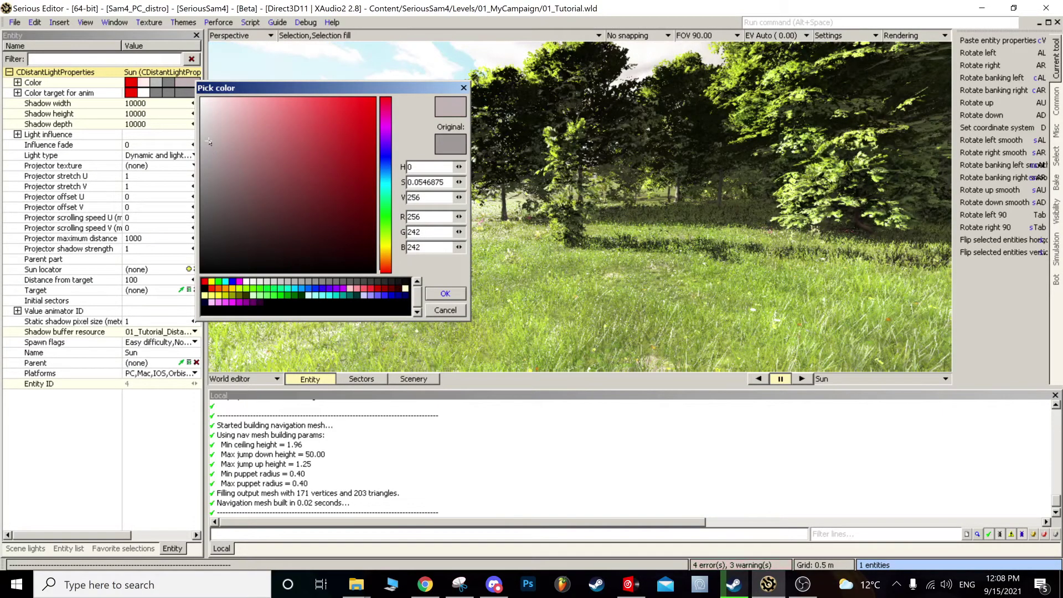
left_click(446, 294)
middle_click_drag(470, 250, 524, 263)
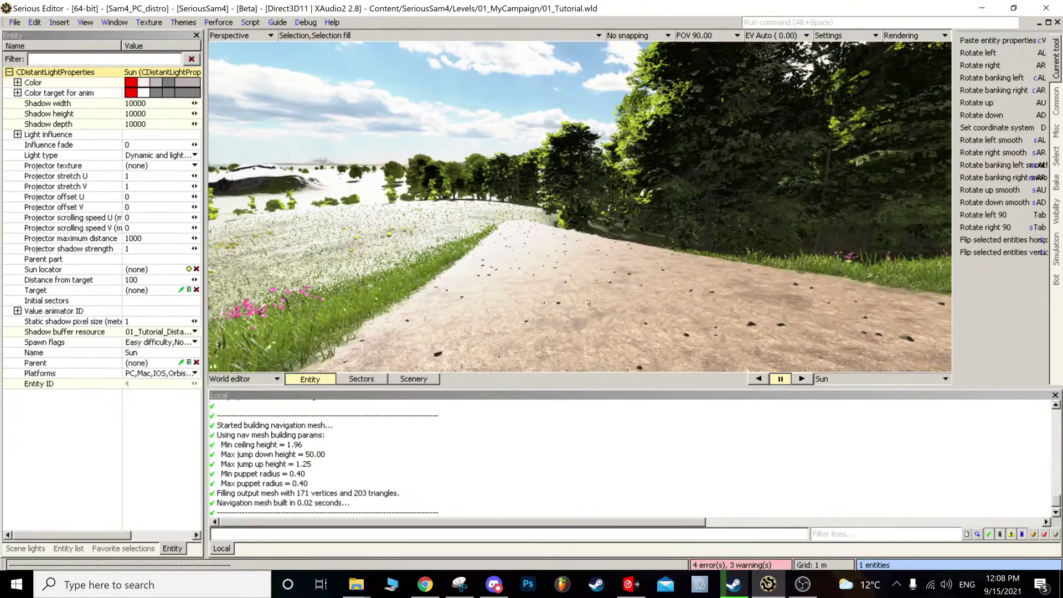
Step: Find the post-processing effect again and set both its EV max and EV min to 0
key("ctrl+f")
type("pos")
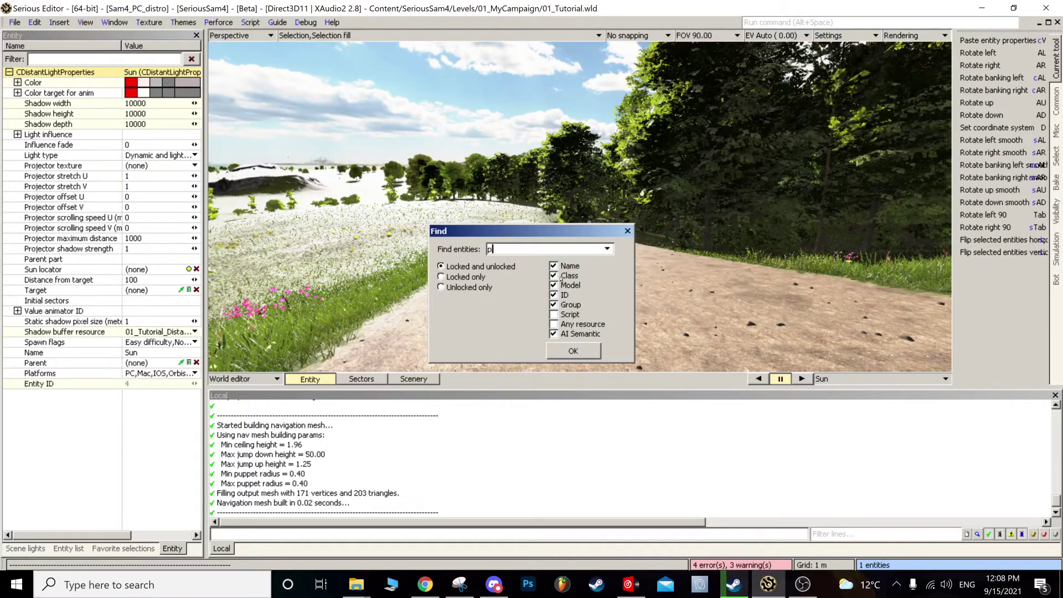
key("Return")
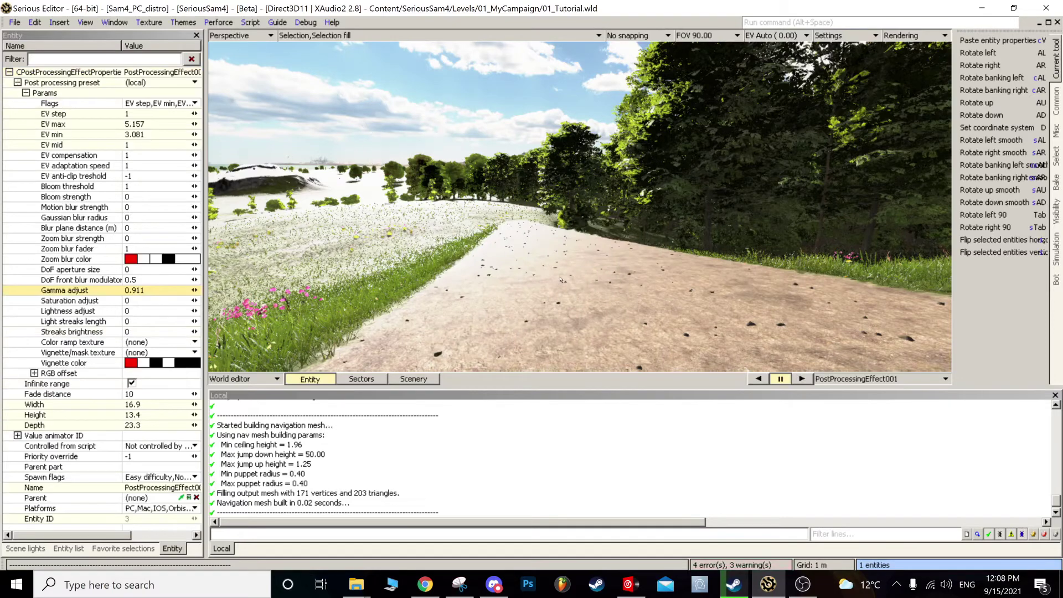
left_click(194, 134)
type("0.832")
left_click_drag(194, 123, 124, 125)
type("0")
left_click(153, 133)
type("0")
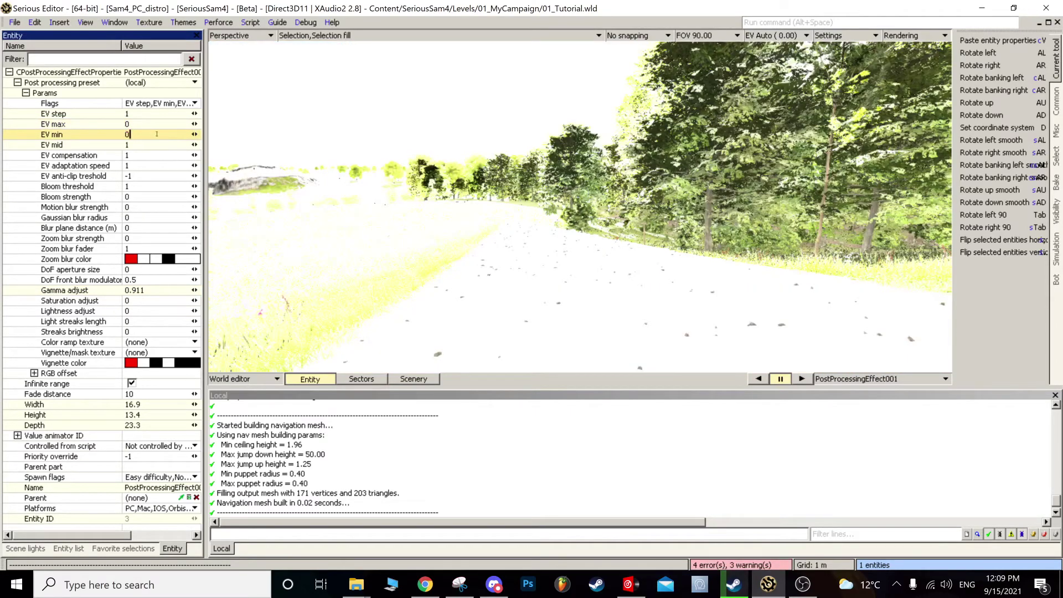
Step: Set the post-processing effect's EV min to 1, EV max to 16 and EV step to 5.211
left_click_drag(194, 134, 193, 113)
left_click(135, 124)
right_click_drag(581, 207, 537, 177)
key("w")
key("d")
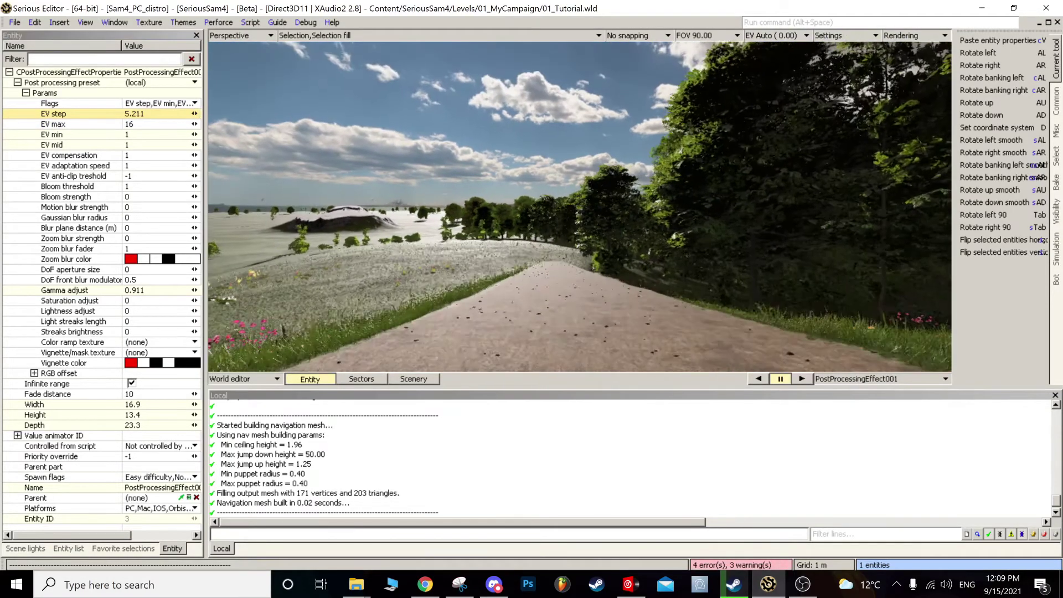
Step: Lower the EV step to 4.521 and check the exposure at the forest edge
left_click_drag(194, 113, 193, 114)
right_click_drag(580, 207, 648, 149)
key("w")
key("w")
key("w")
key("s")
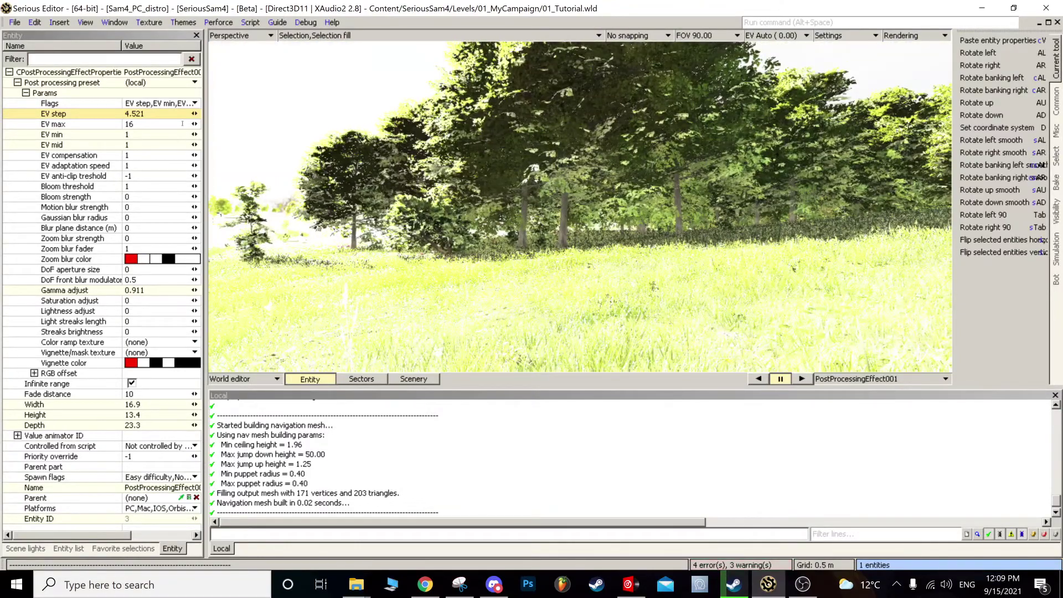
Step: Set the post-processing effect's EV step to 0.01 and EV max to 0
left_click(39, 113)
type("0.01")
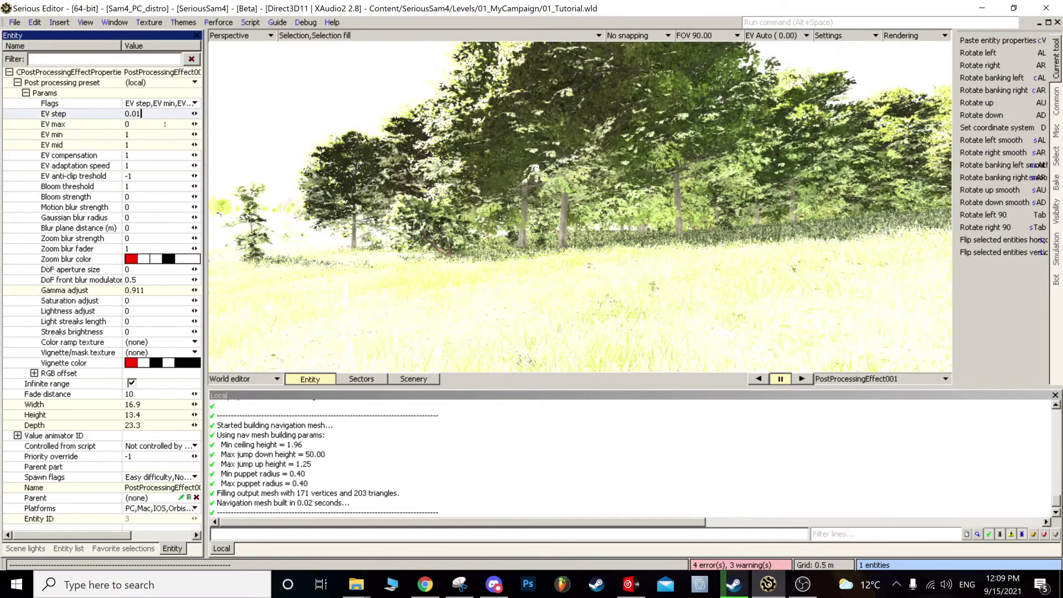
left_click(165, 124)
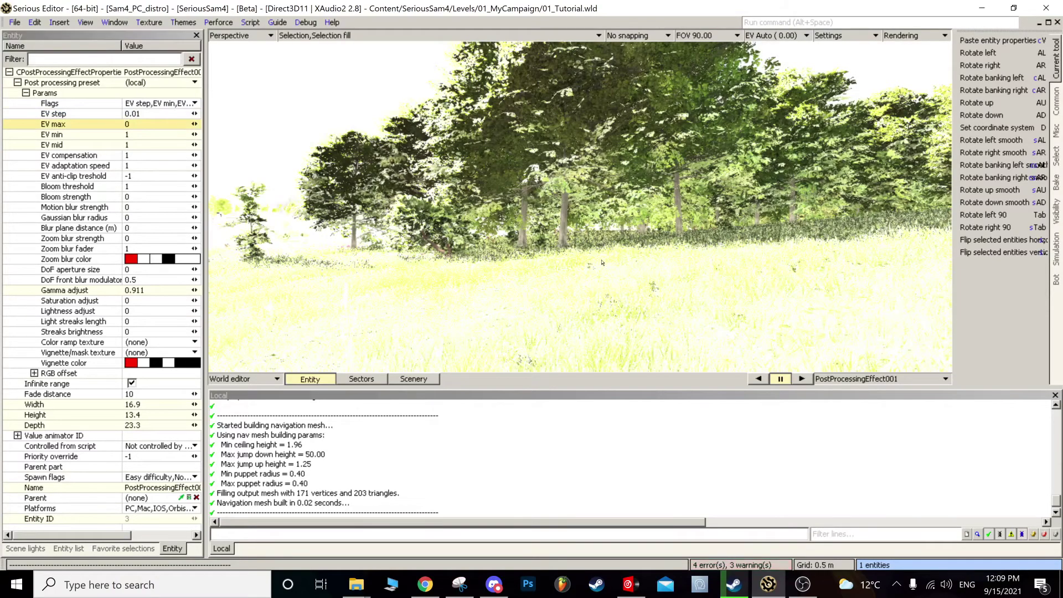
Step: Find the Sun light and set its color to about R 29.34, G 28.54, B 28.54
key("ctrl+f")
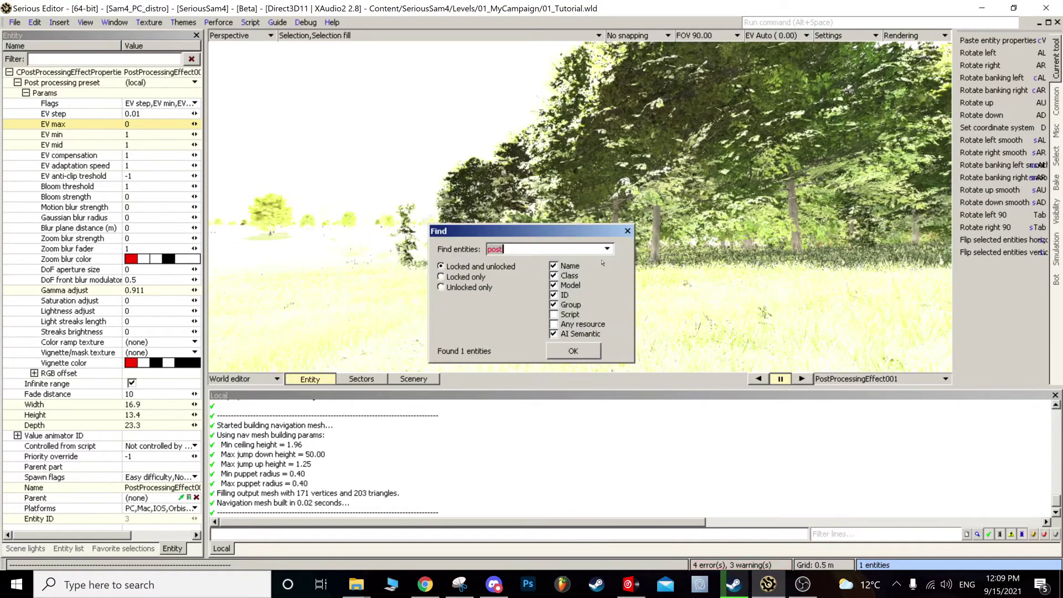
type("Sun")
key("Return")
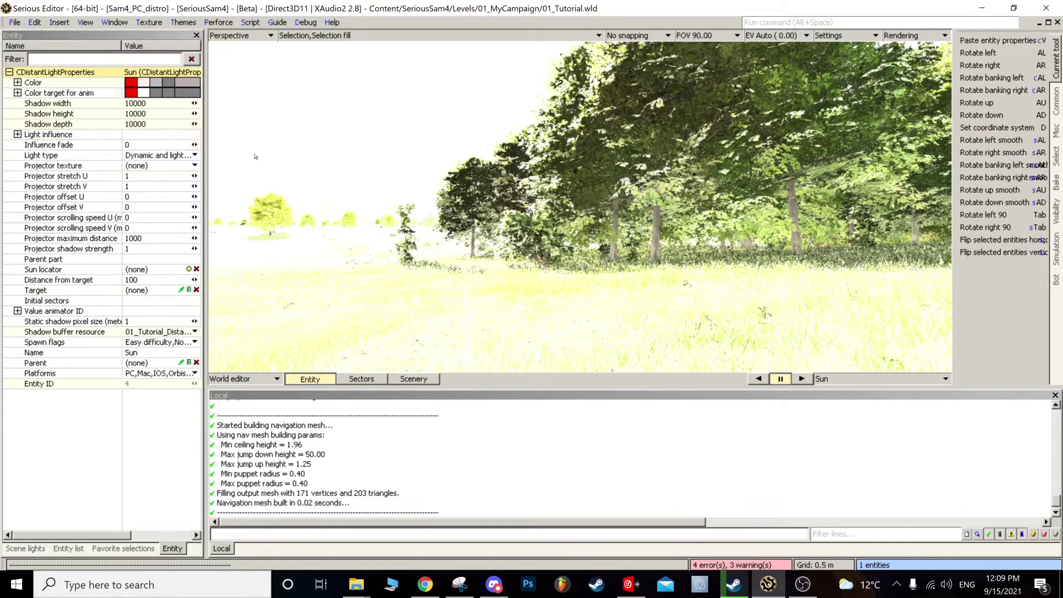
left_click(194, 82)
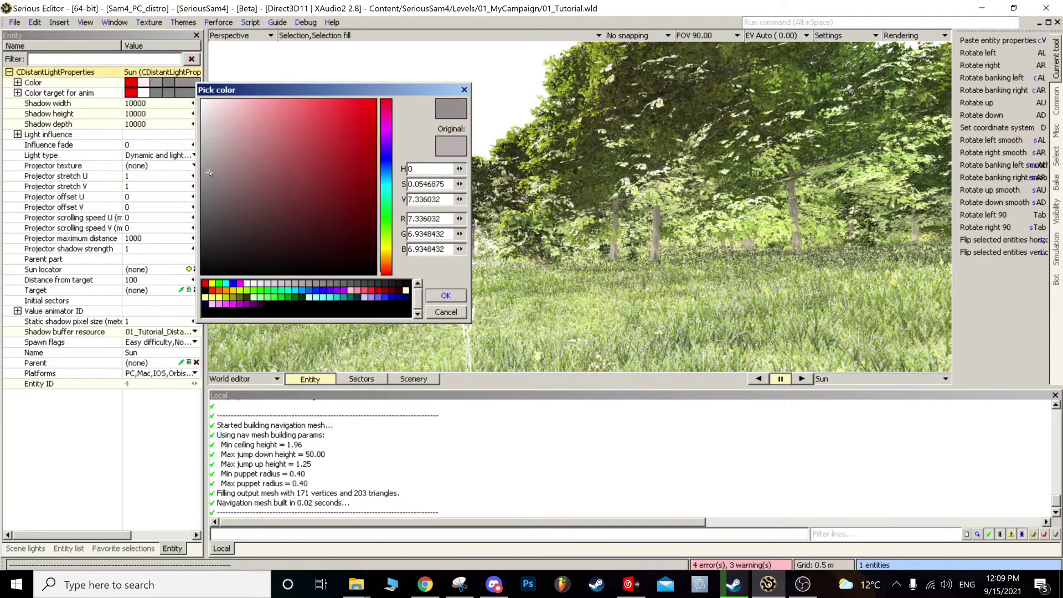
left_click_drag(206, 173, 205, 161)
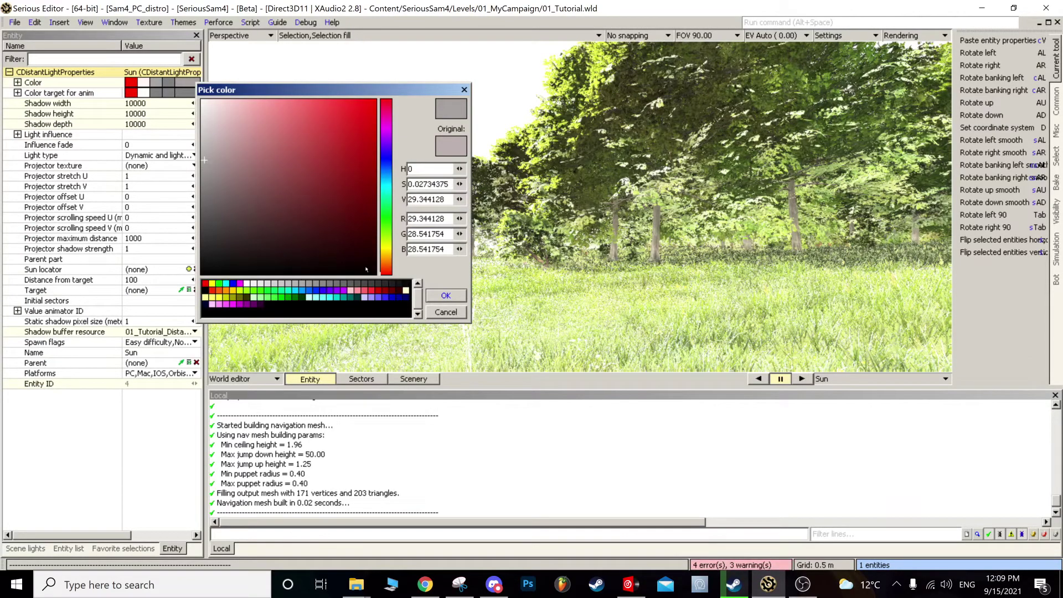
left_click(433, 297)
Step: Find the post-processing effect and set its EV max to 1.514, checking the exposure toward the open meadow
key("ctrl+f")
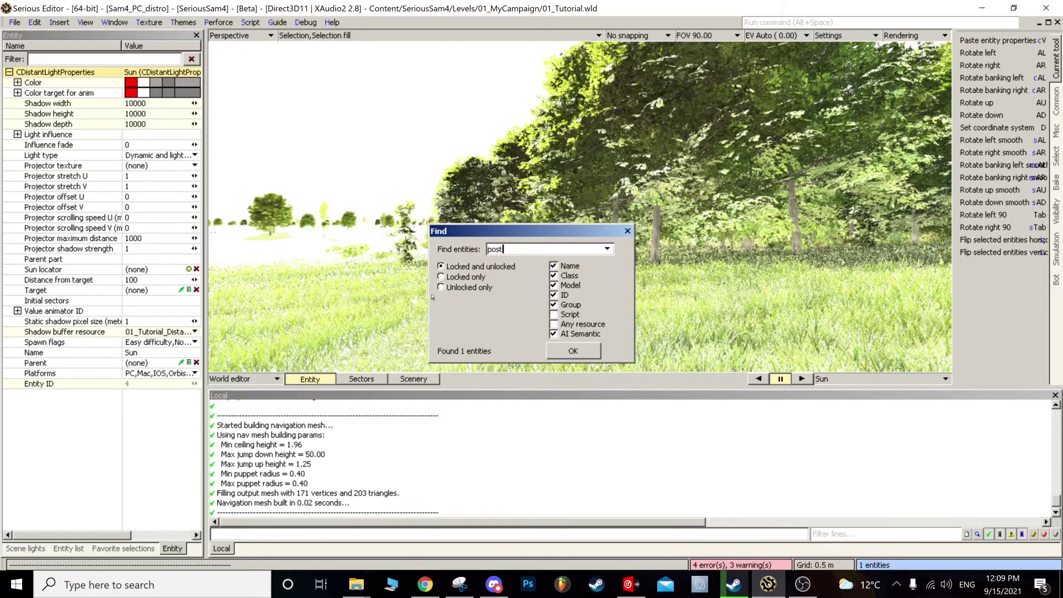
key("Return")
left_click_drag(194, 123, 194, 113)
right_click_drag(581, 206, 459, 188)
Step: Find the cube background entity and darken its Modulator color to tone down the overexposed sky
key("ctrl+f")
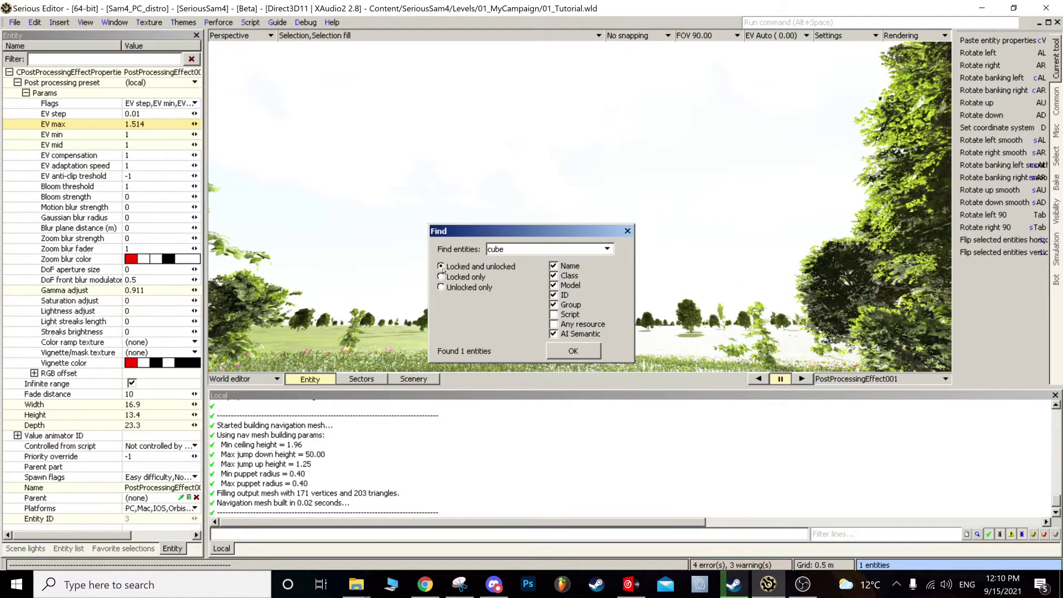
key("Return")
left_click(95, 93)
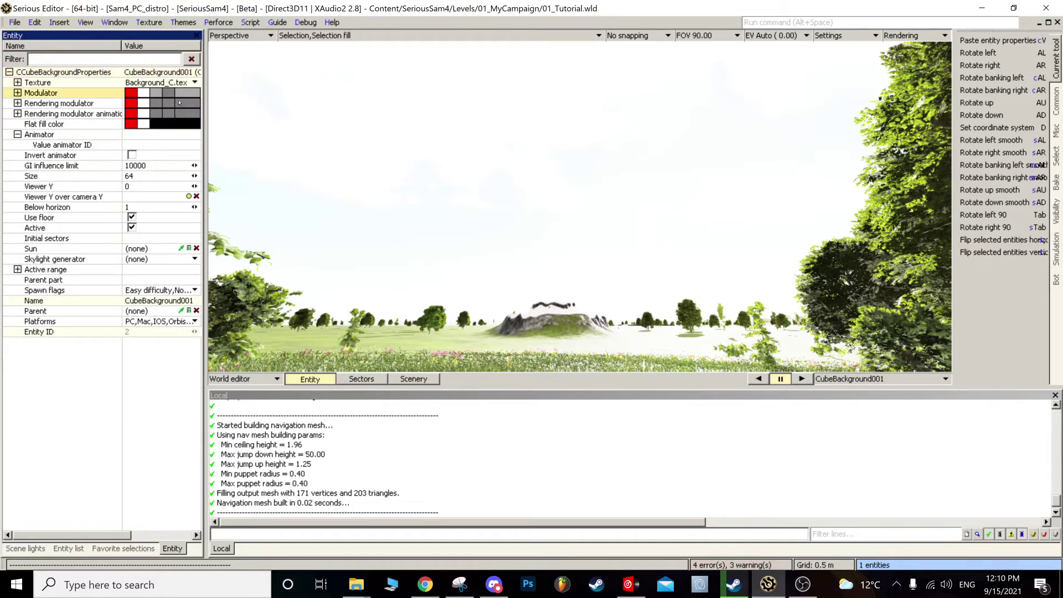
left_click(188, 97)
left_click_drag(202, 171, 195, 183)
left_click(421, 306)
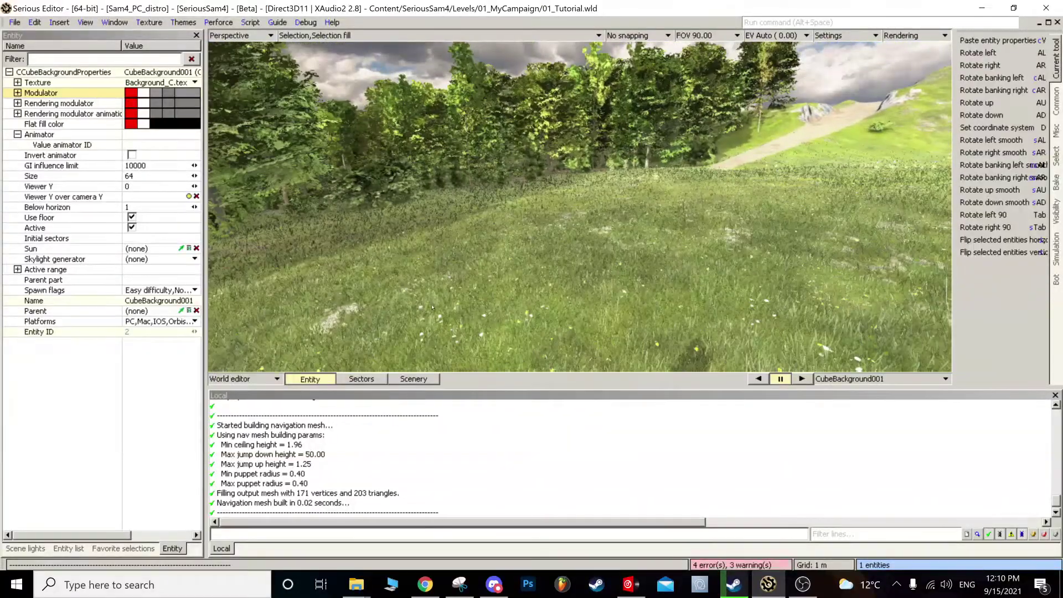
Step: Save the level and start a full-screen playtest of it
key("ctrl+s")
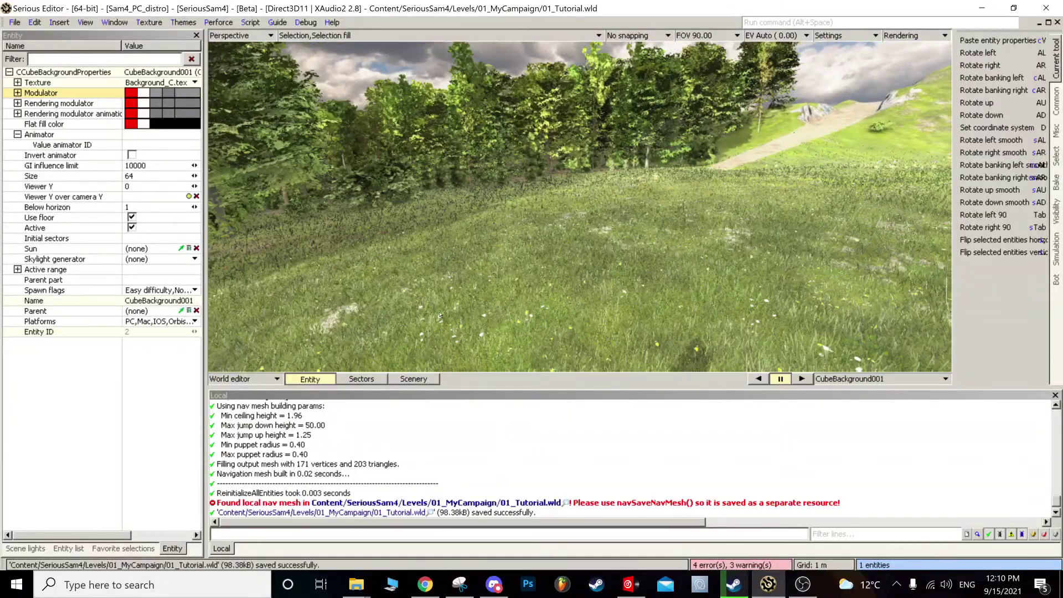
key("ctrl+t")
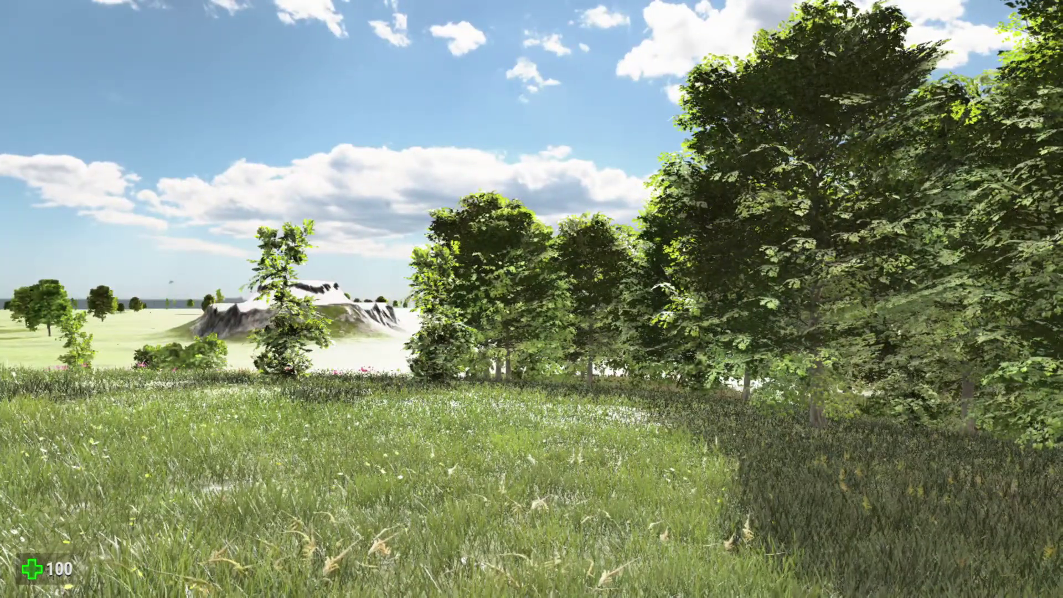
key("F10")
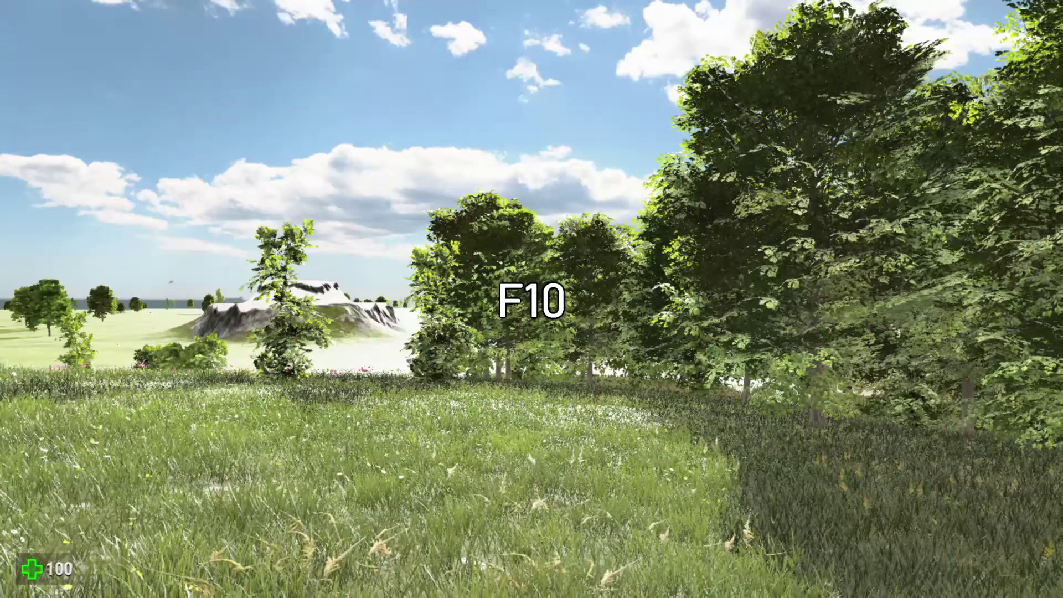
Step: In the game's performance options, set GPU memory, GPU speed and CPU speed to Ultra
key("Escape")
left_click(281, 299)
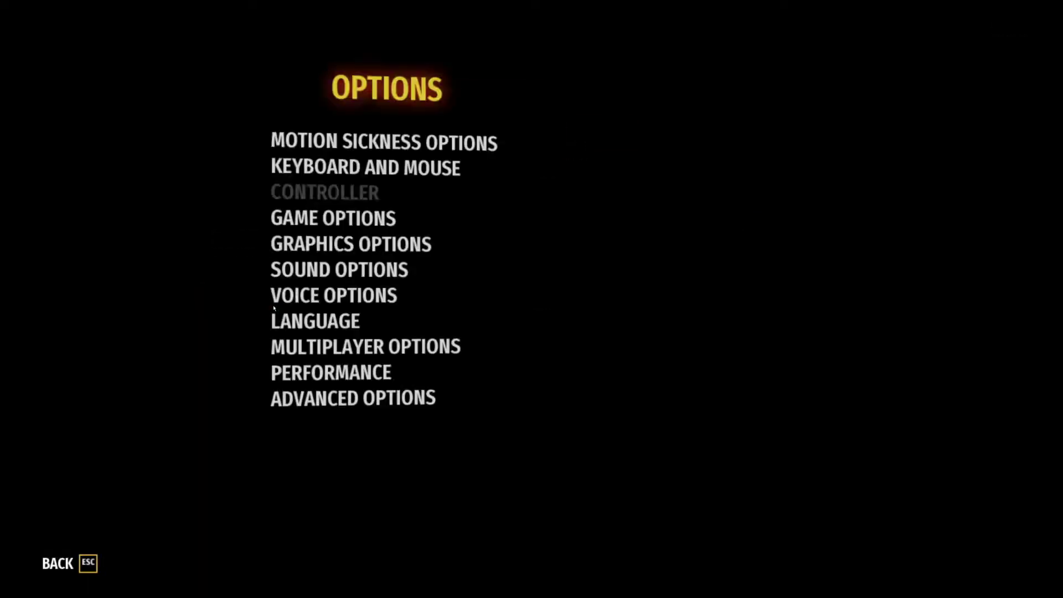
left_click(249, 409)
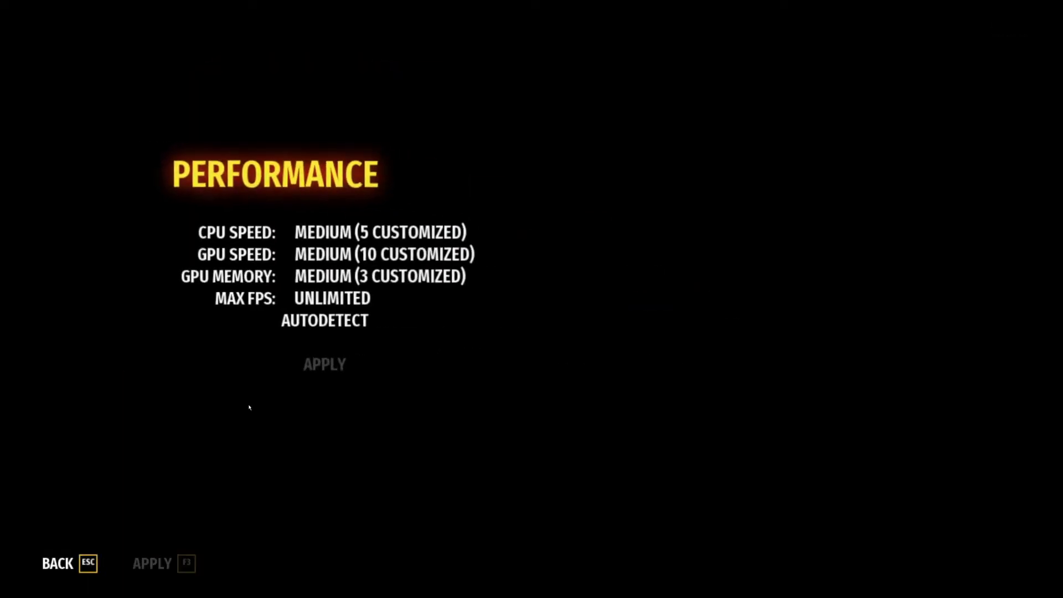
left_click(332, 277)
left_click(316, 390)
left_click(332, 254)
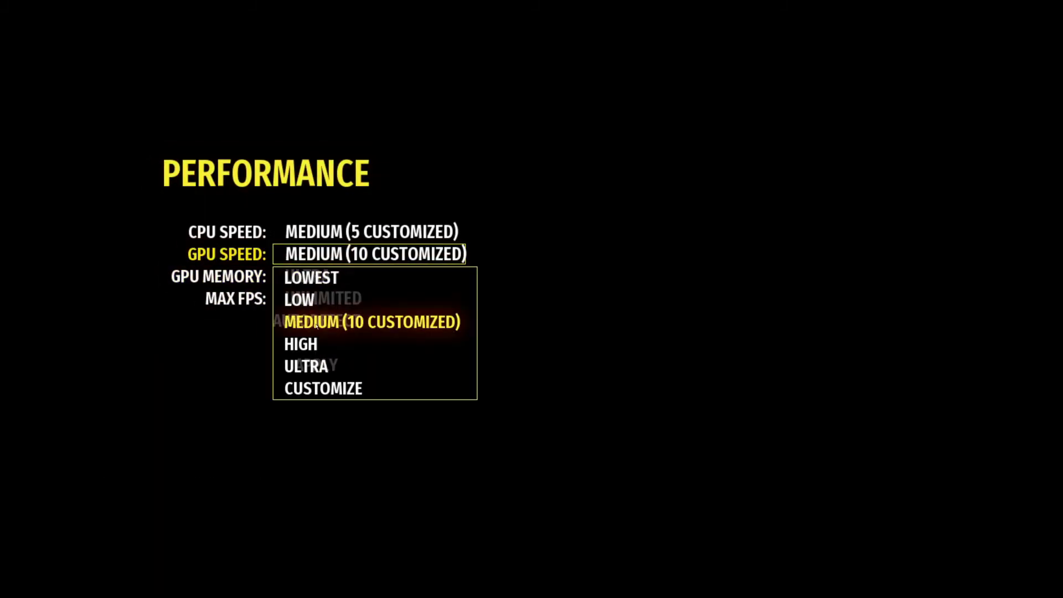
left_click(317, 368)
left_click(324, 232)
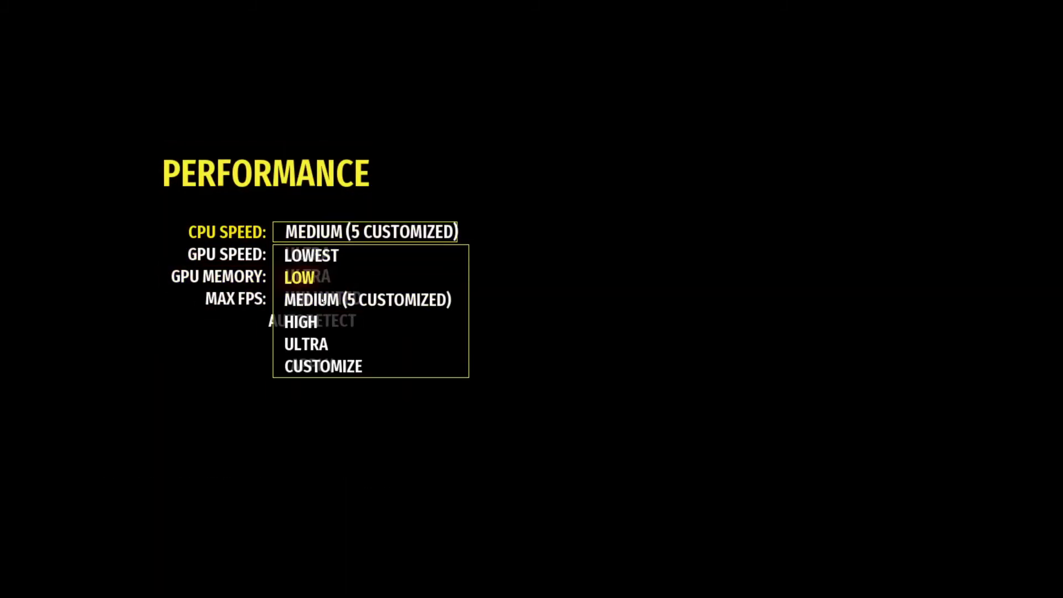
left_click(319, 345)
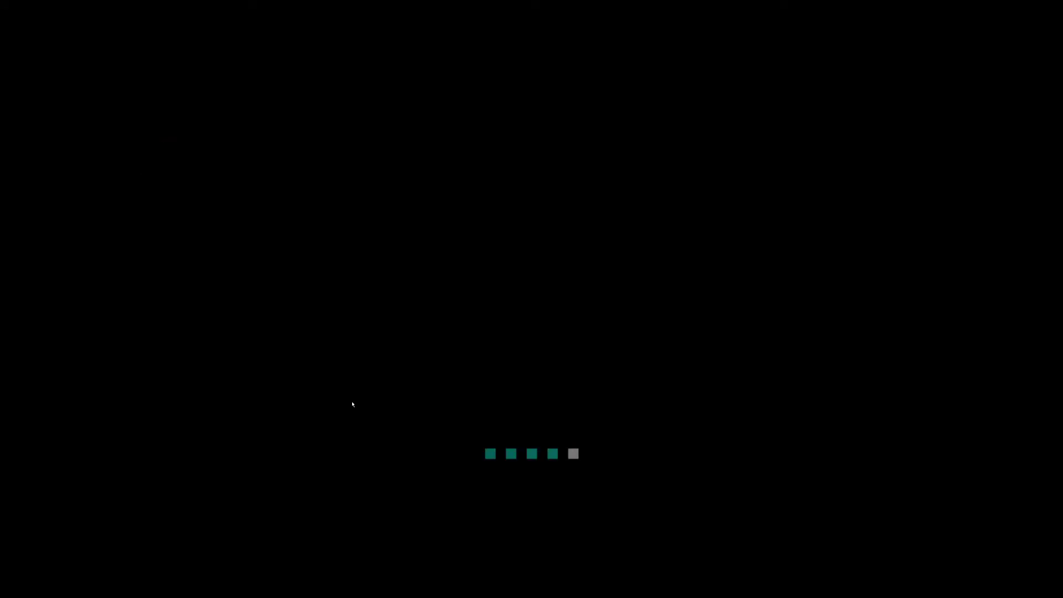
Step: Leave the game's options, resume the playtest with the new quality settings, and return to the level editor
key("Escape")
key("Escape")
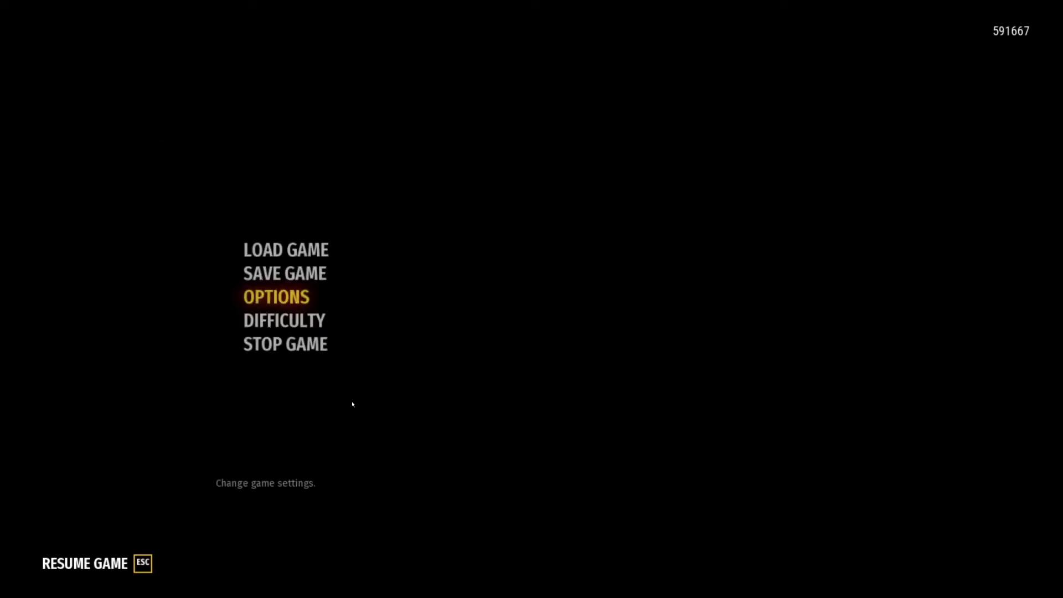
key("Escape")
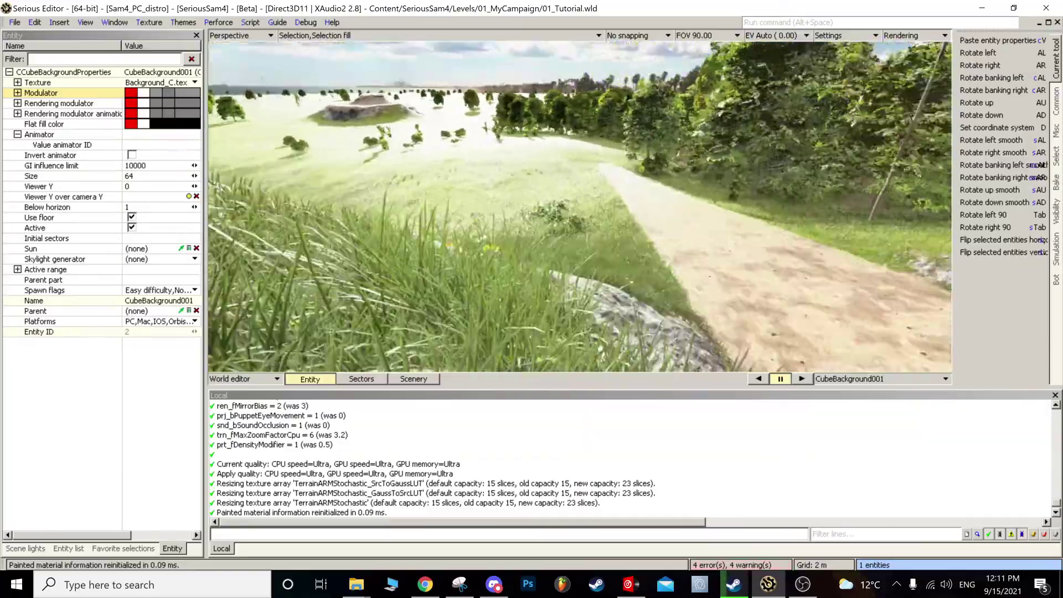
Step: In the terrain's Lightmap mode, position and size a zone of interest over the level's playable forest and hill area
scroll(581, 207, "up", 5)
scroll(580, 207, "down", 6)
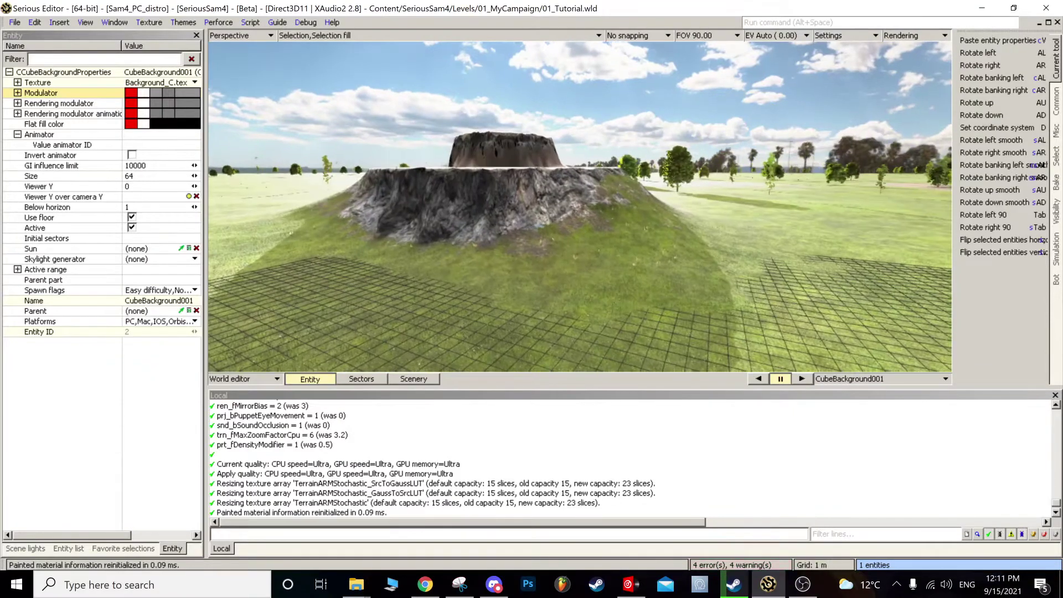
double_click(411, 276)
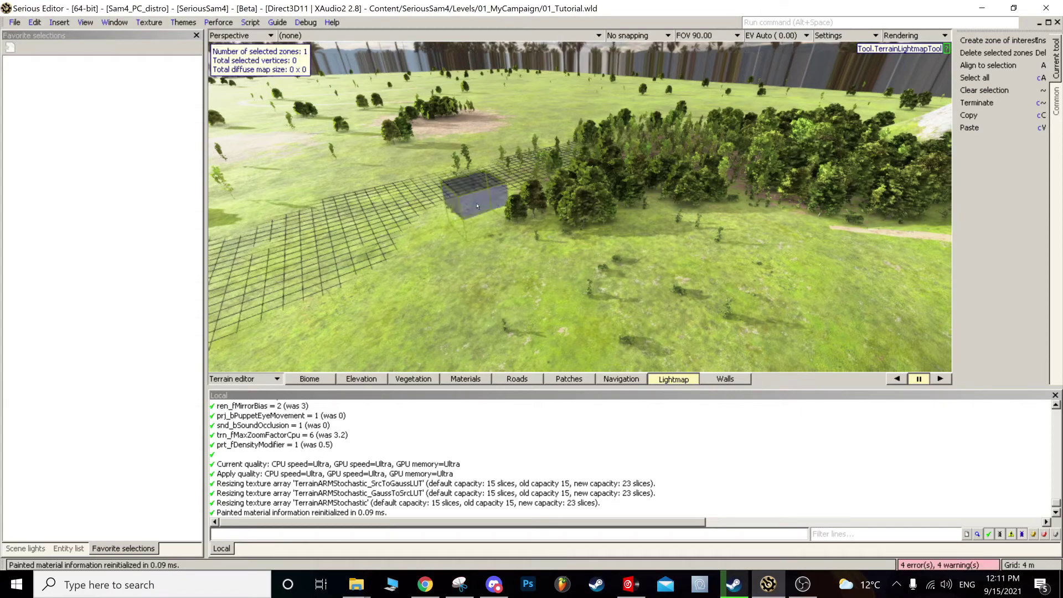
scroll(478, 207, "down", 10)
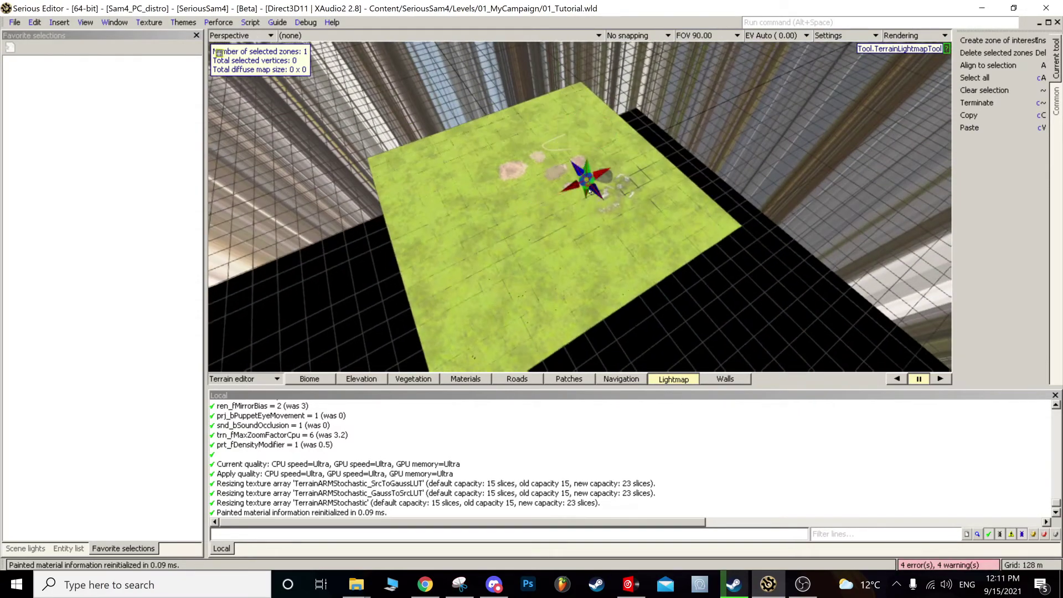
left_click_drag(598, 193, 700, 313)
left_click_drag(616, 242, 386, 303)
left_click_drag(642, 225, 724, 180)
left_click_drag(547, 191, 537, 131)
right_click_drag(536, 166, 270, 331)
Step: Return to the world editor and save the level
left_click(244, 378)
left_click(230, 492)
key("ctrl+s")
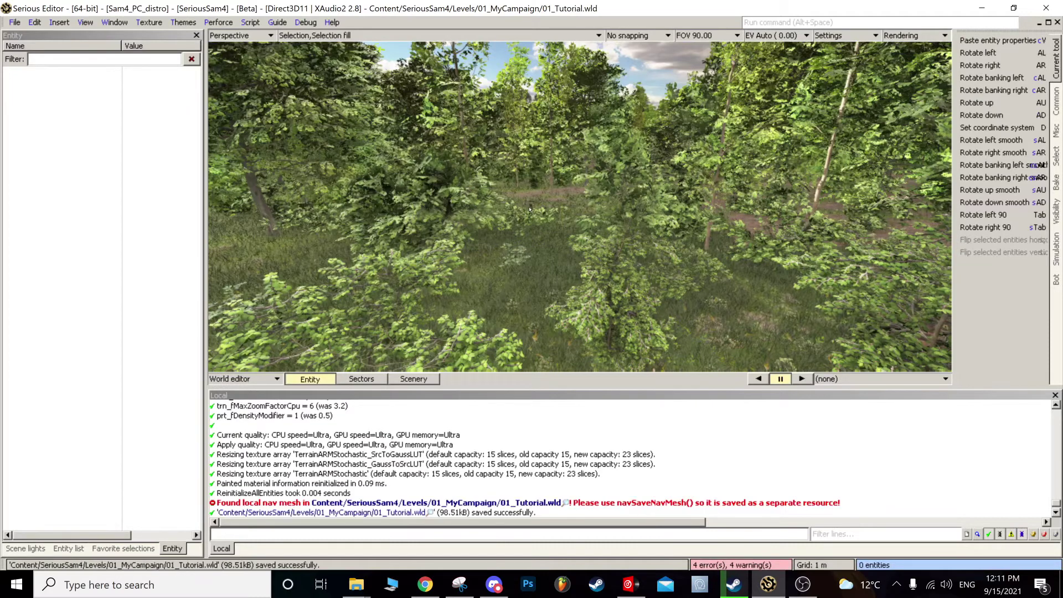
Step: Bake the level's global illumination on the local machine, keeping the existing GI baking parameters
key("ctrl+b")
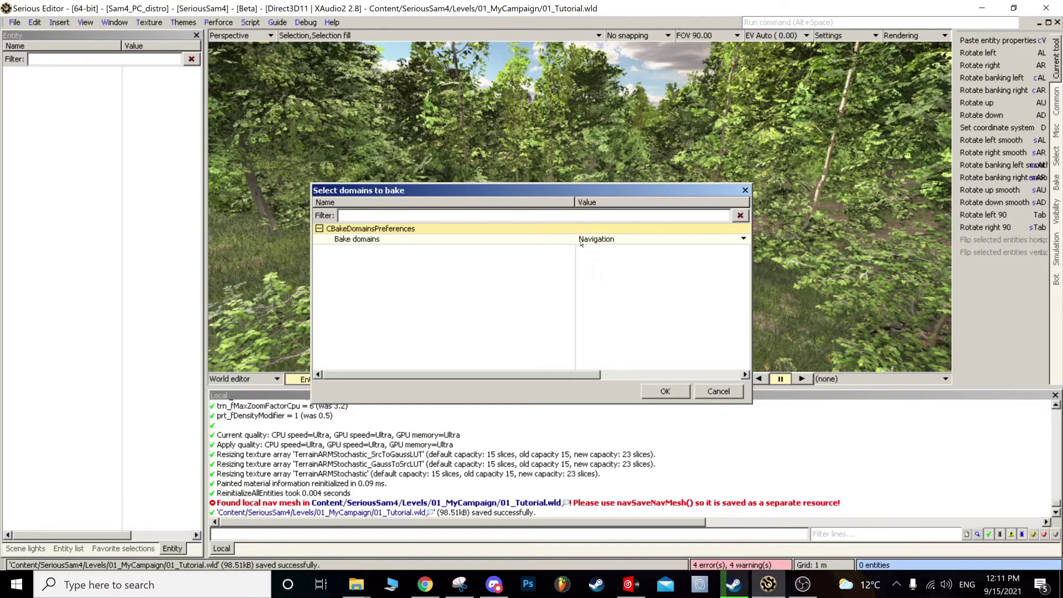
left_click(665, 391)
key("alt+g")
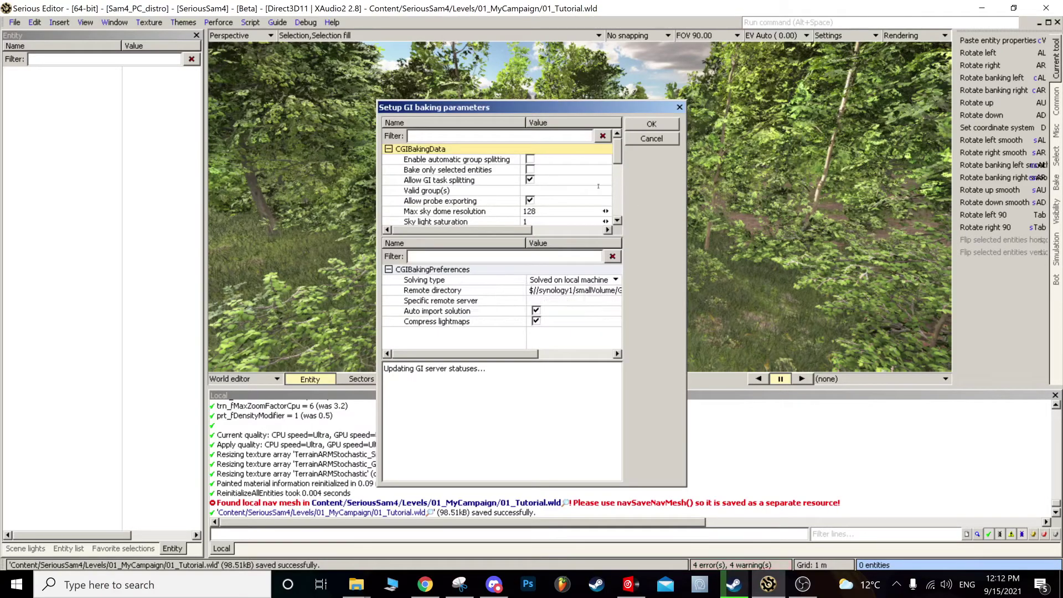
scroll(555, 179, "down", 5)
scroll(555, 177, "up", 5)
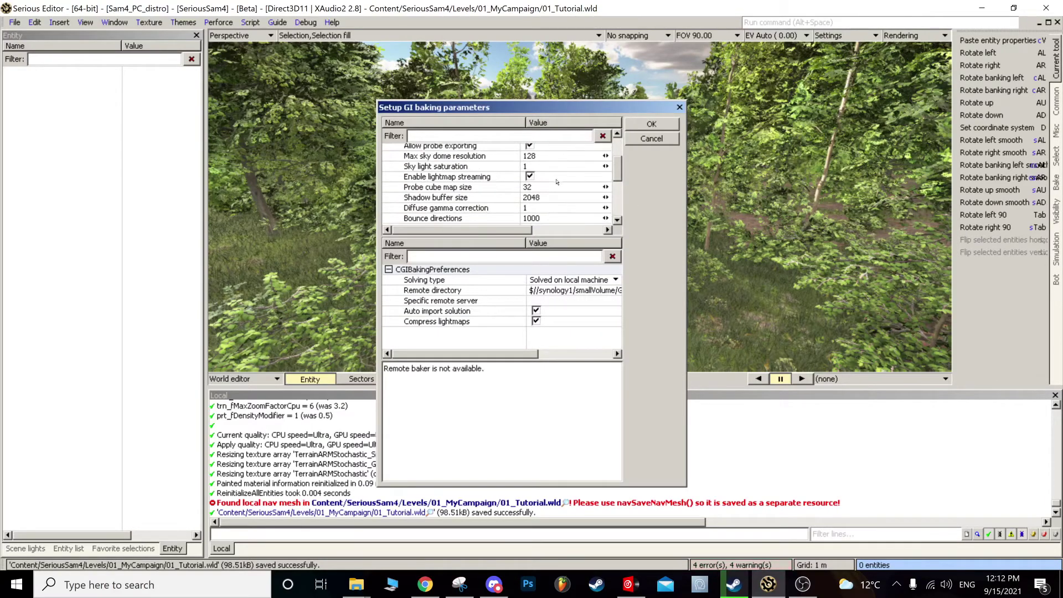
left_click(648, 125)
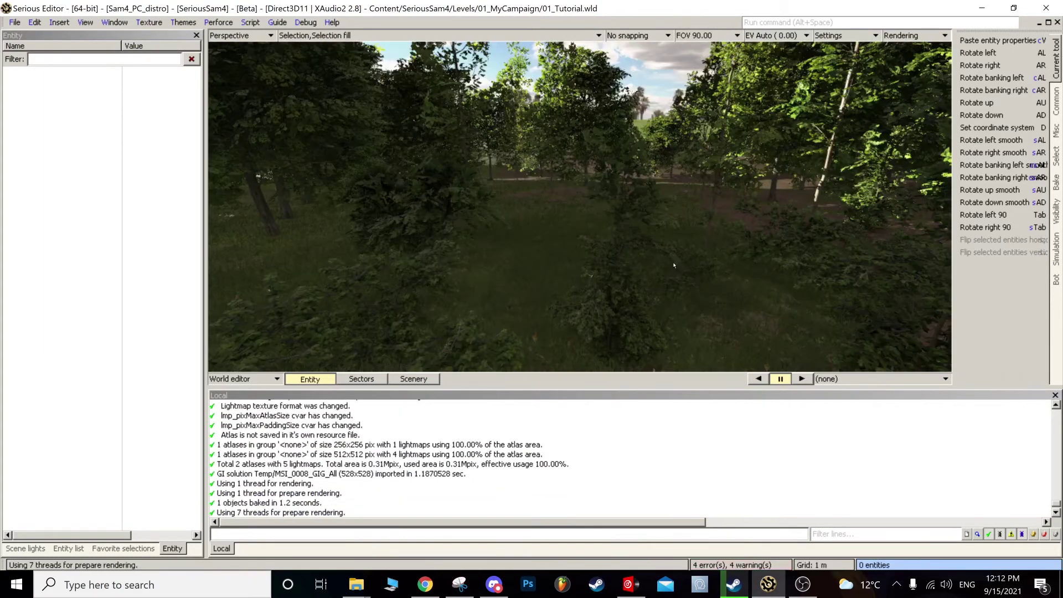
Step: Examine the baked lighting and tree shadows inside the forest and along the dirt path
key("w")
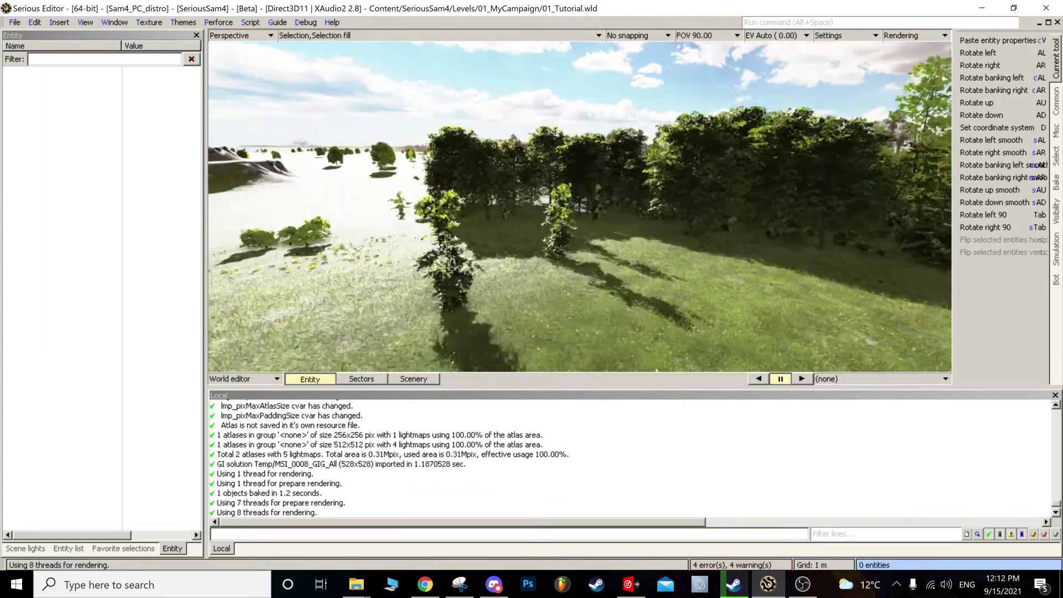
key("w")
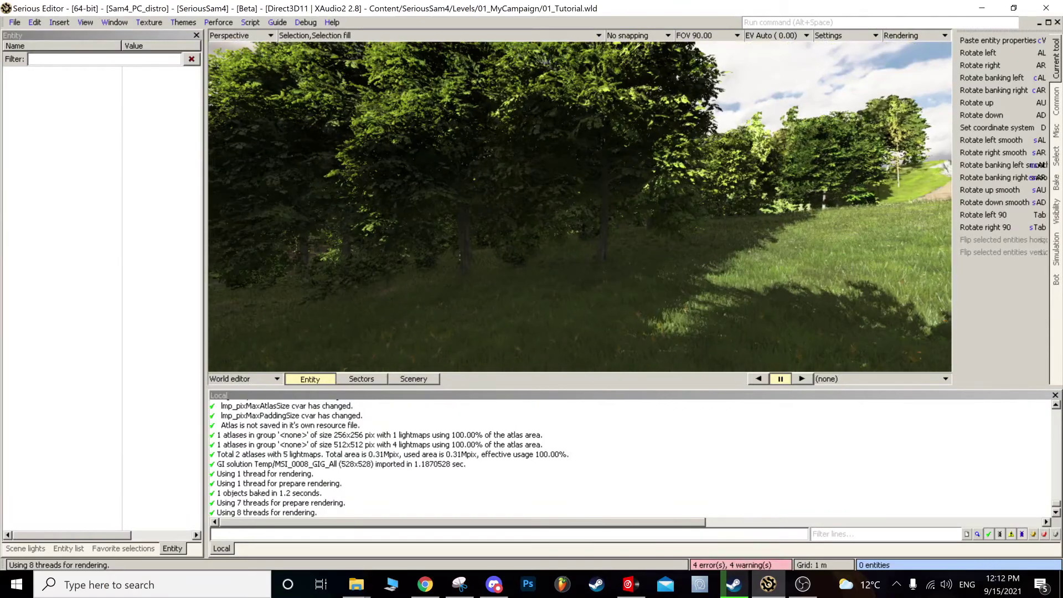
key("w")
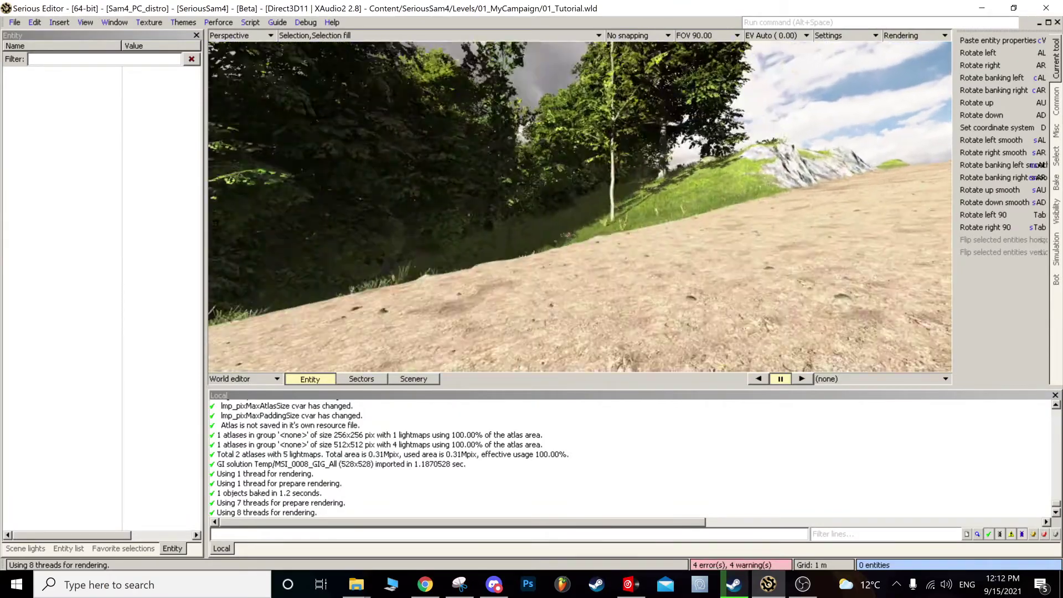
key("w")
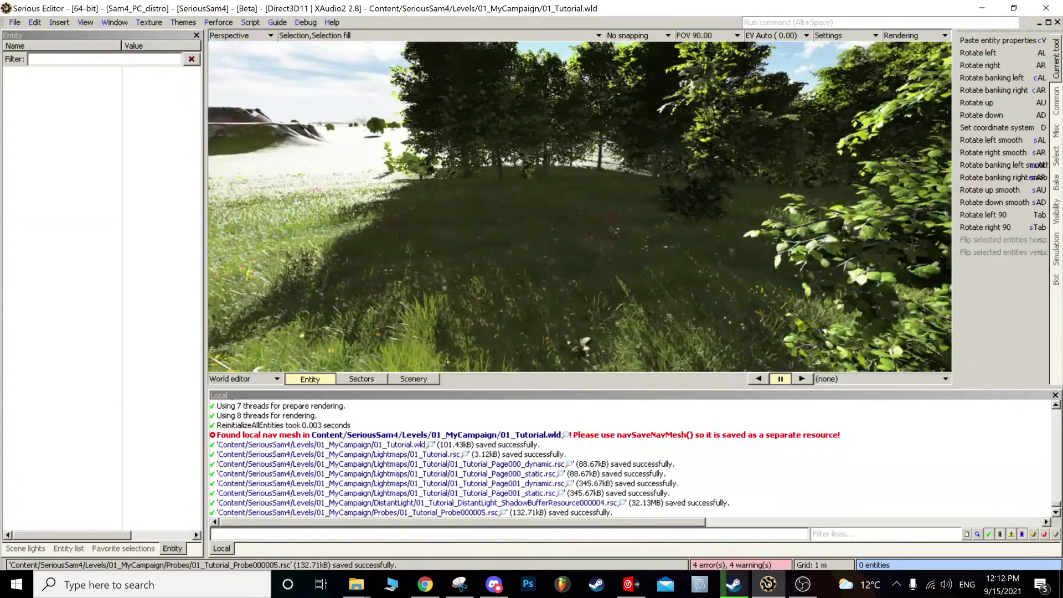
scroll(580, 207, "up", 5)
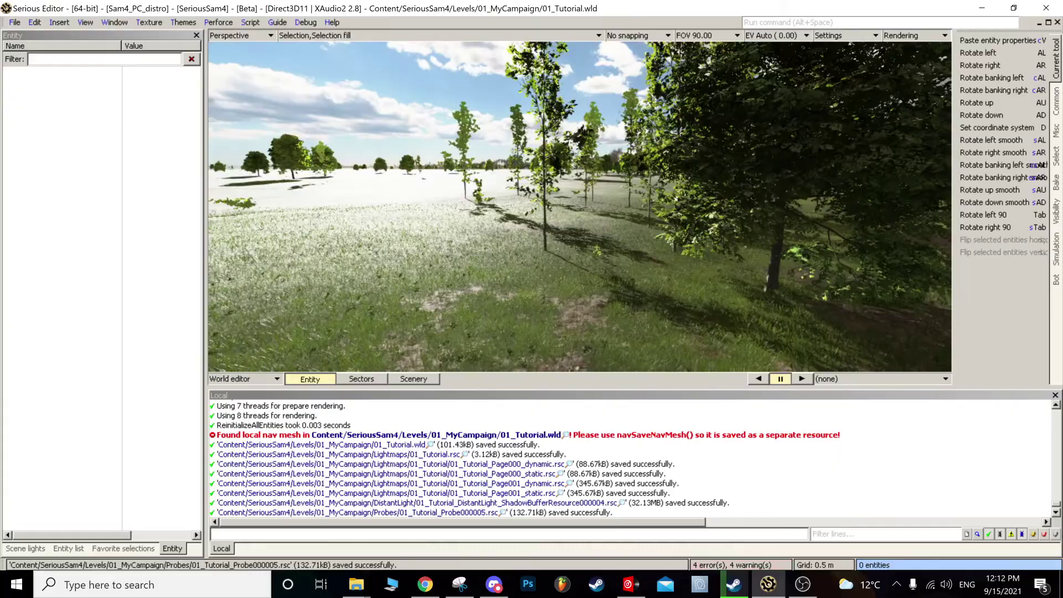
middle_click_drag(580, 207, 730, 207)
scroll(580, 206, "up", 1)
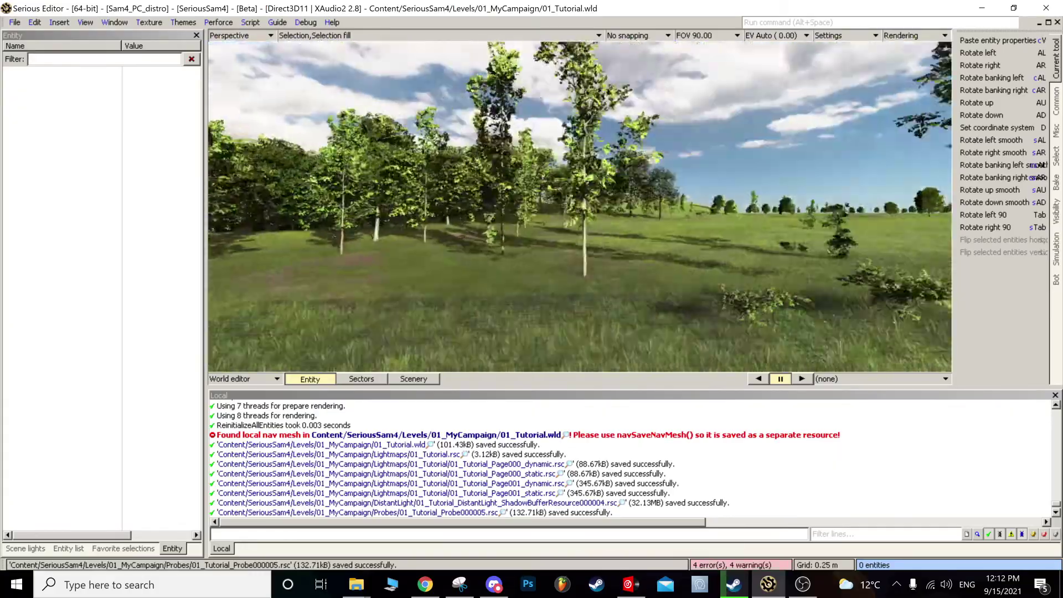
scroll(580, 206, "up", 2)
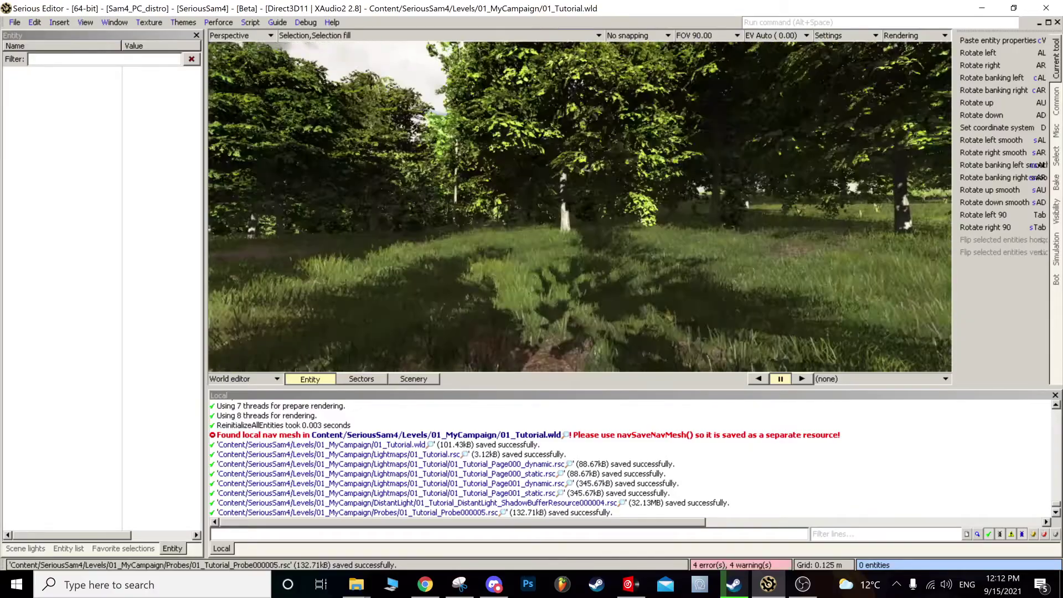
middle_click_drag(580, 207, 431, 207)
scroll(580, 207, "down", 1)
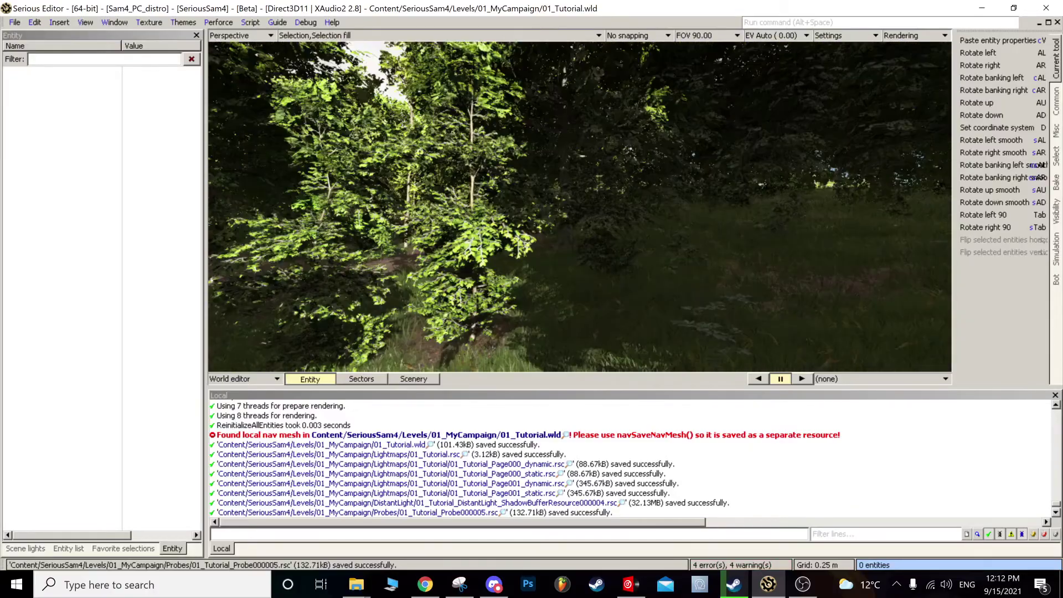
middle_click_drag(580, 207, 430, 206)
scroll(580, 207, "down", 2)
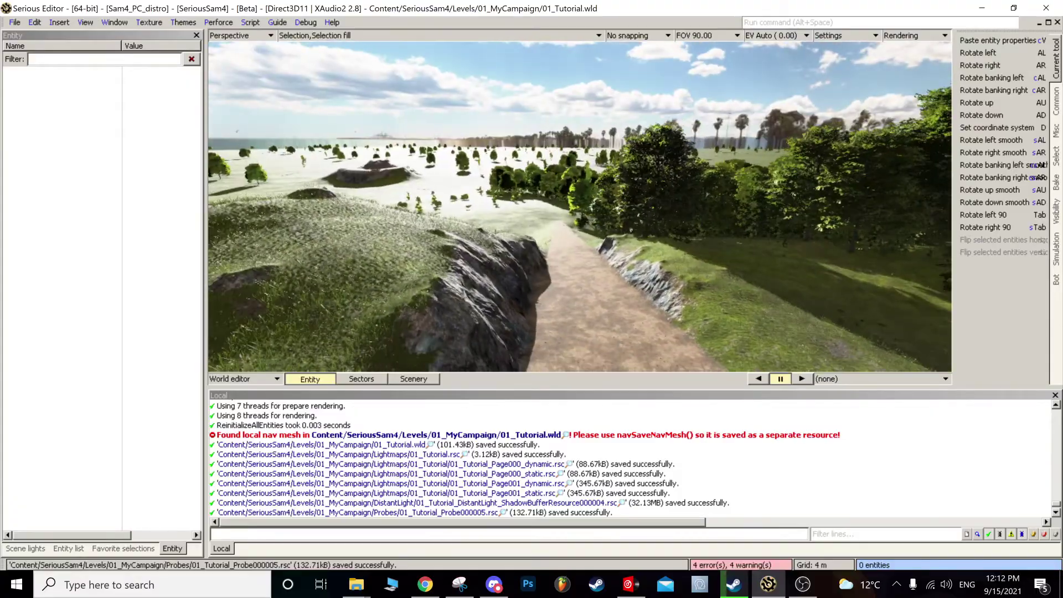
Step: Review the baked lighting across the whole terrain from a high overview, then among the scattered trees and open meadow
scroll(580, 207, "down", 3)
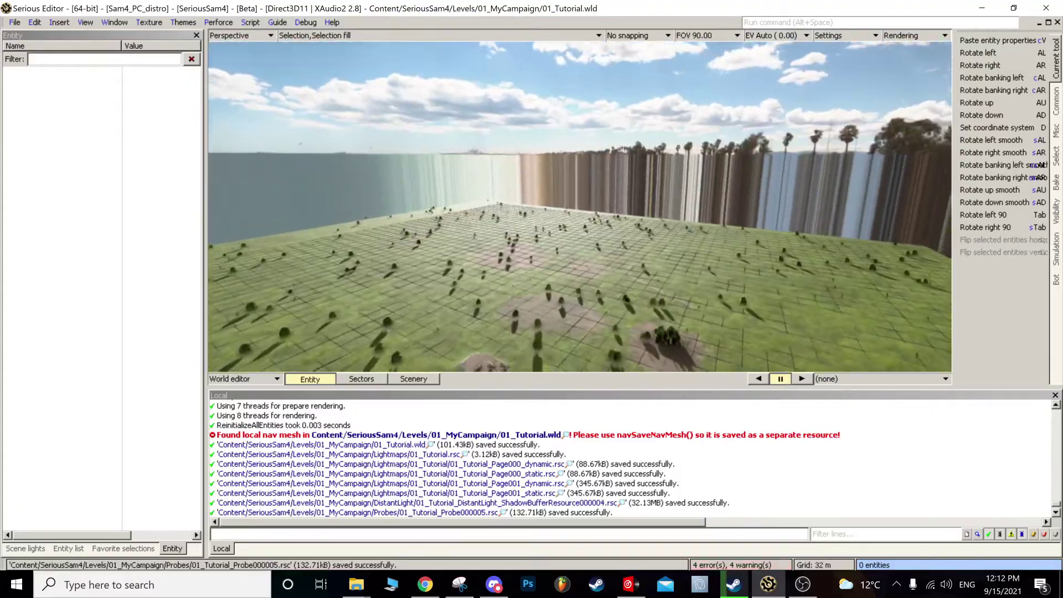
middle_click_drag(580, 207, 580, 118)
scroll(580, 207, "up", 2)
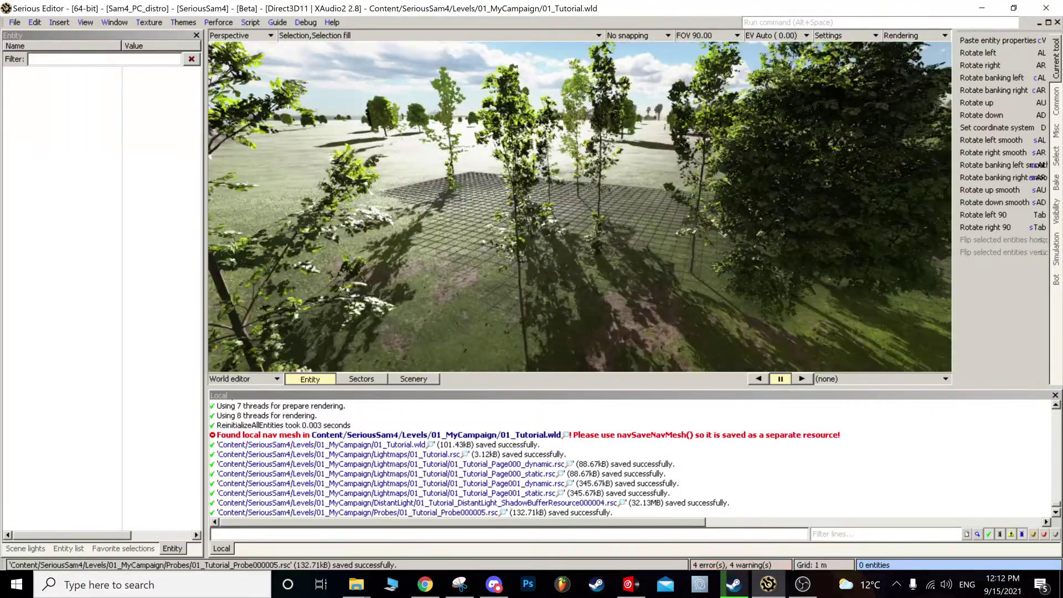
middle_click_drag(580, 207, 691, 206)
scroll(580, 207, "up", 1)
scroll(580, 206, "up", 2)
middle_click_drag(580, 207, 718, 207)
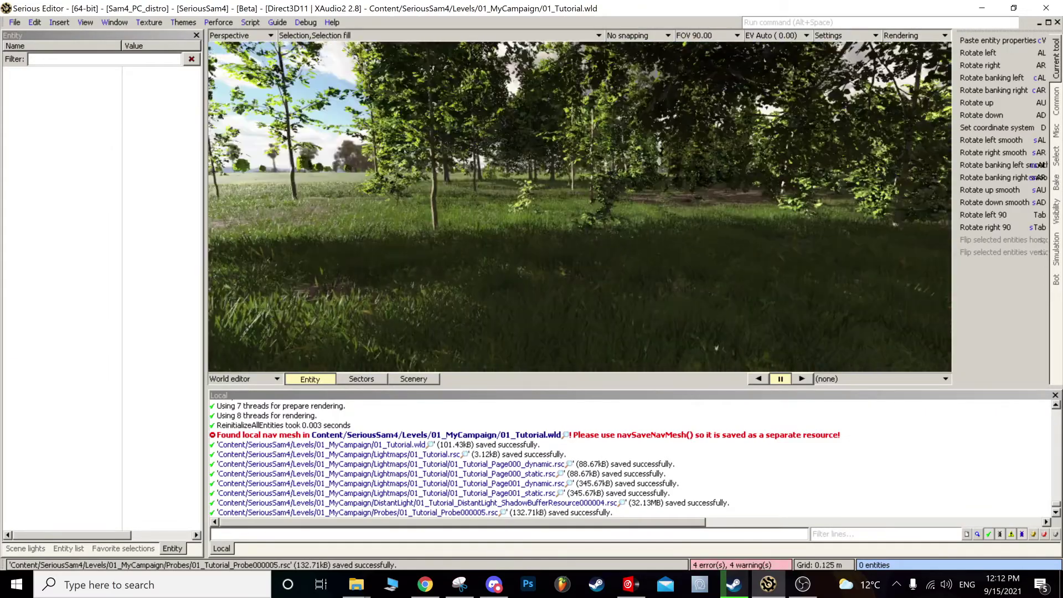
middle_click_drag(580, 207, 497, 206)
scroll(580, 207, "down", 1)
key("w")
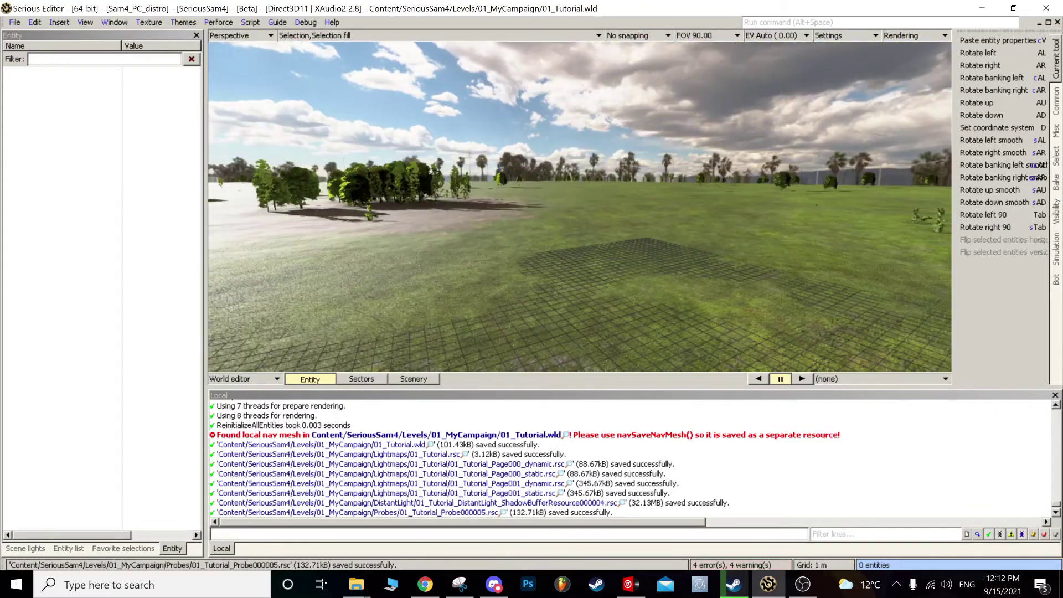
middle_click_drag(579, 206, 469, 214)
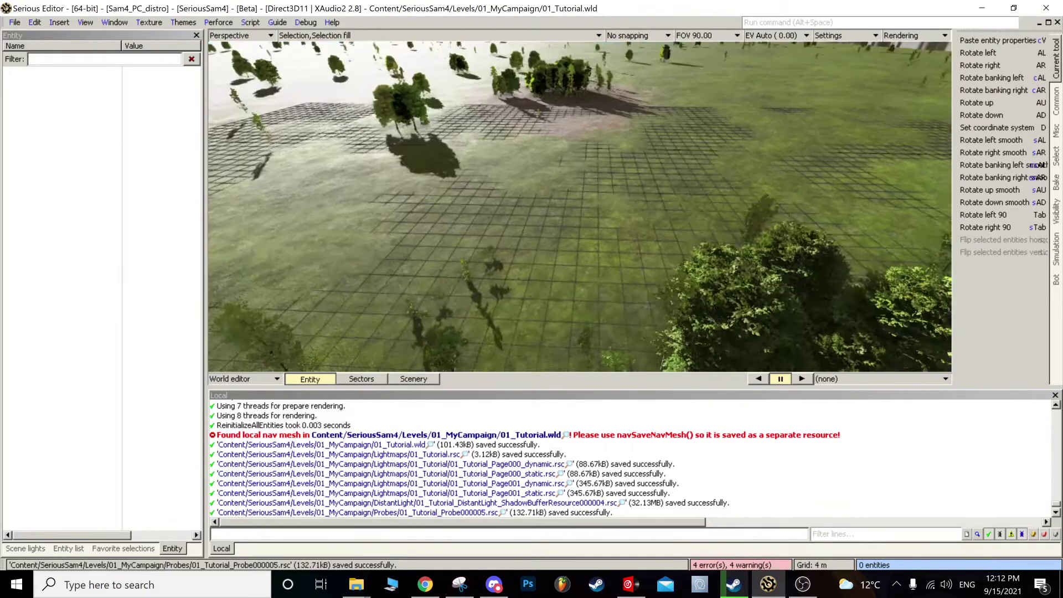
middle_click_drag(580, 207, 648, 190)
key("w")
key("w")
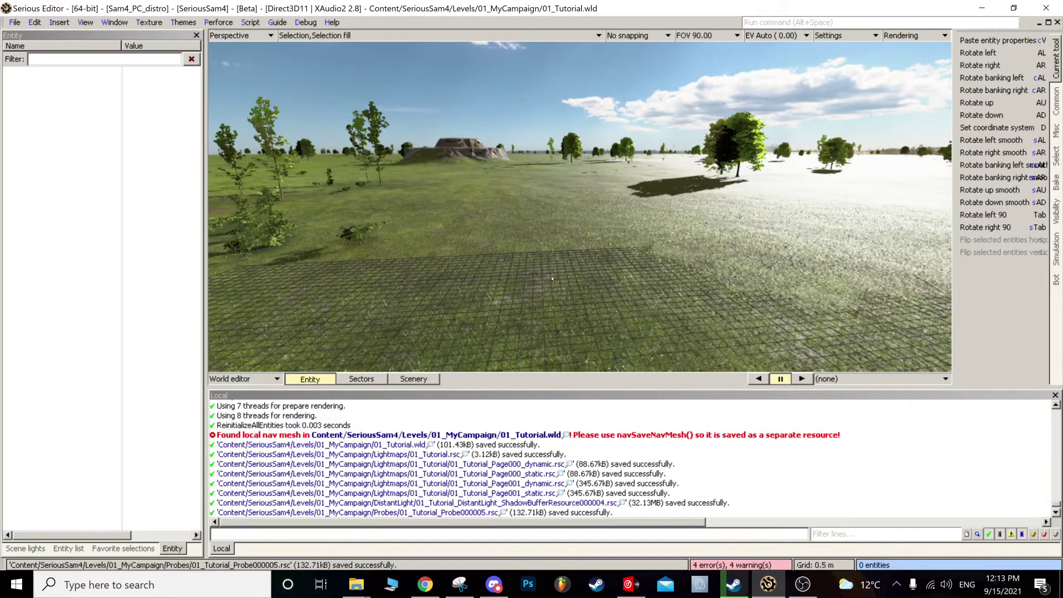
Step: Switch the viewport to the flat display without shadows and sky, create a simple model entity on the meadow, and widen its property area
key("6")
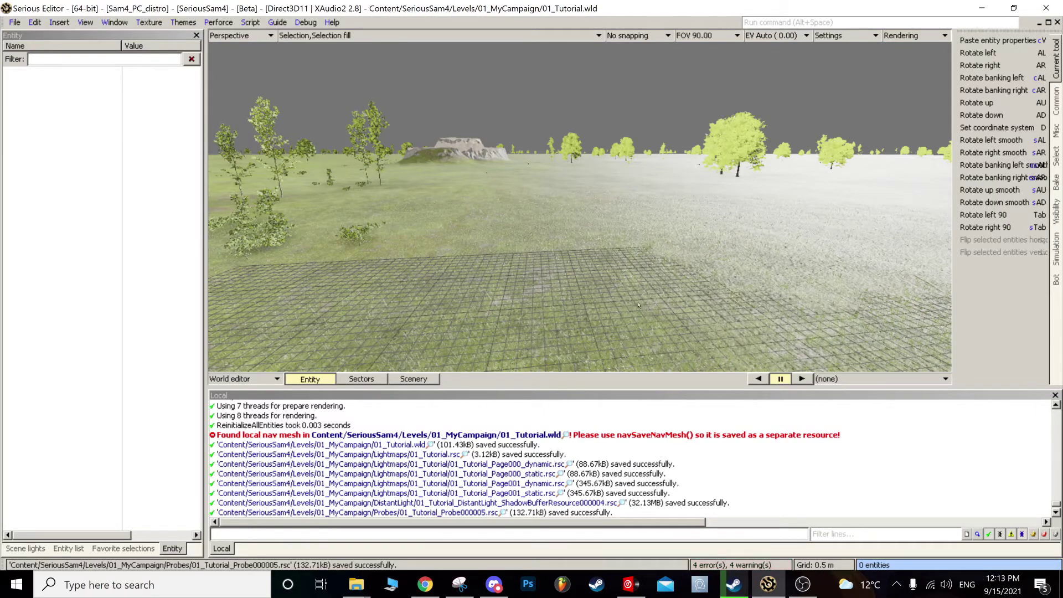
key("n")
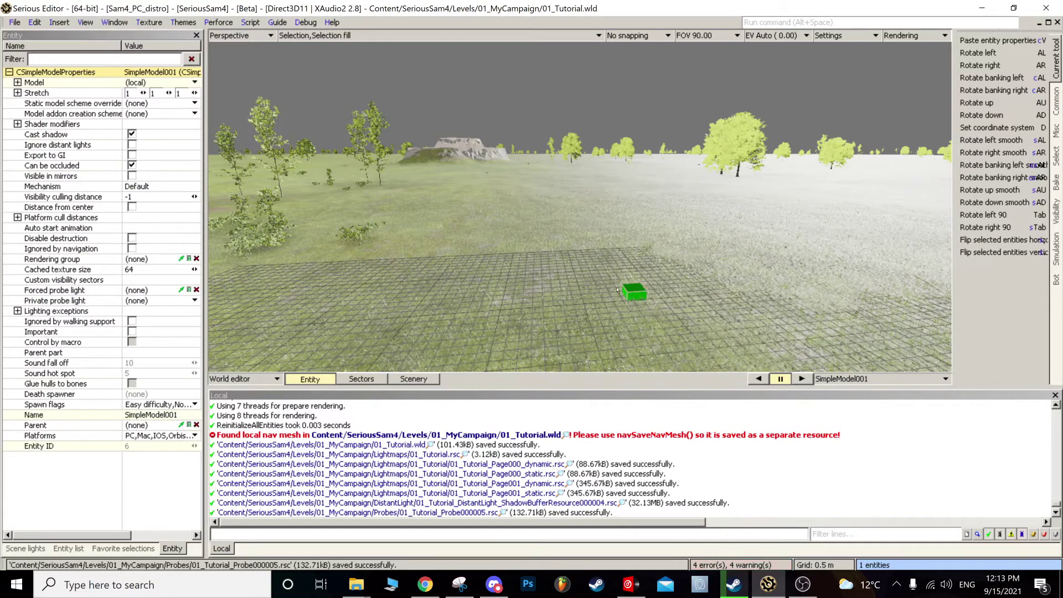
left_click(47, 82)
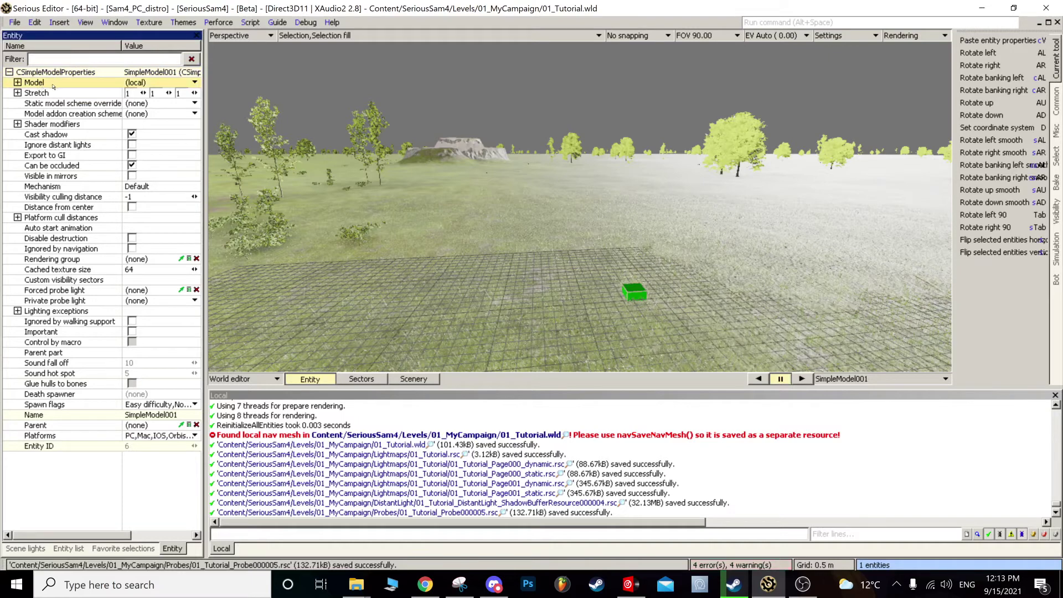
left_click_drag(205, 113, 310, 118)
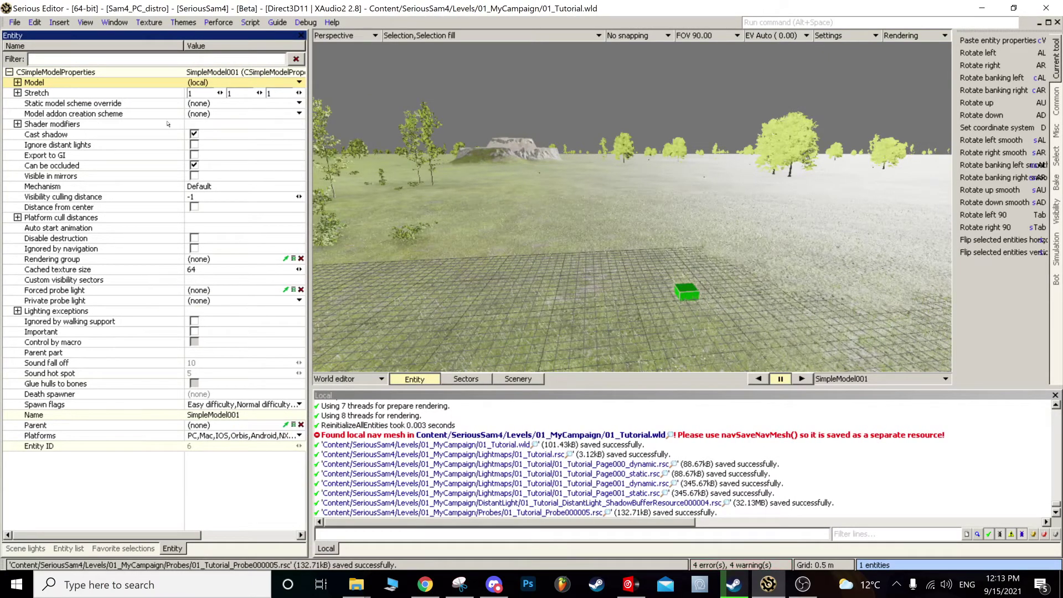
Step: Search the model library for "rock" and assign CliffRock_04.mdl as the simple model entity's model
left_click(194, 84)
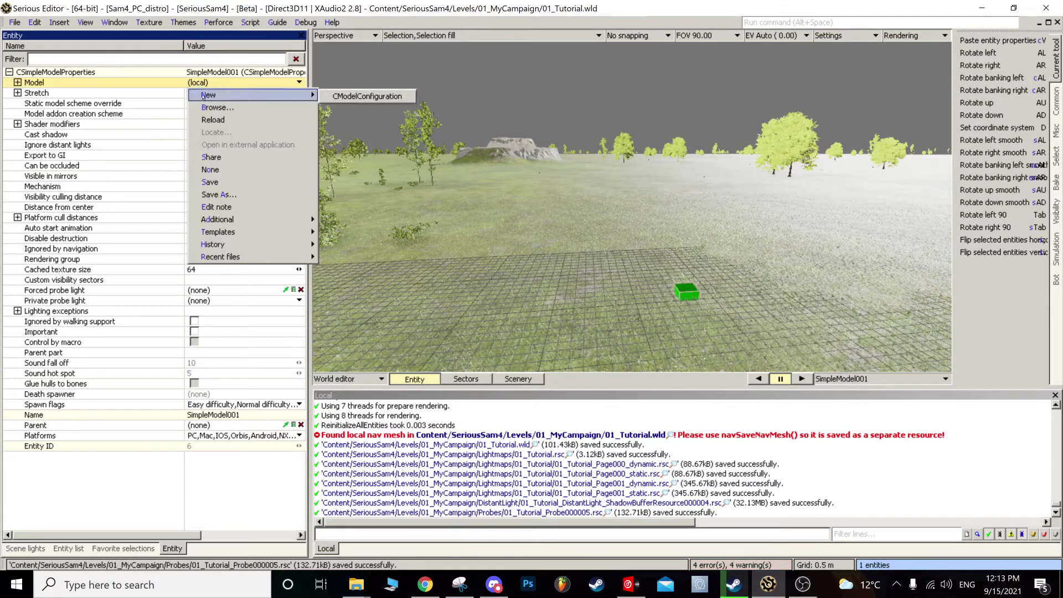
left_click(210, 108)
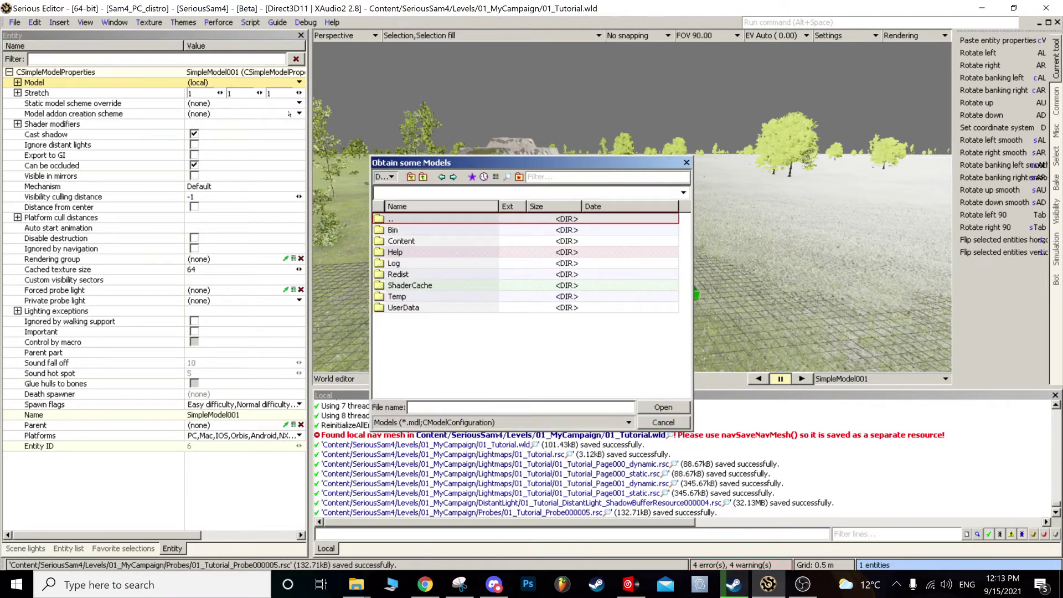
left_click(545, 178)
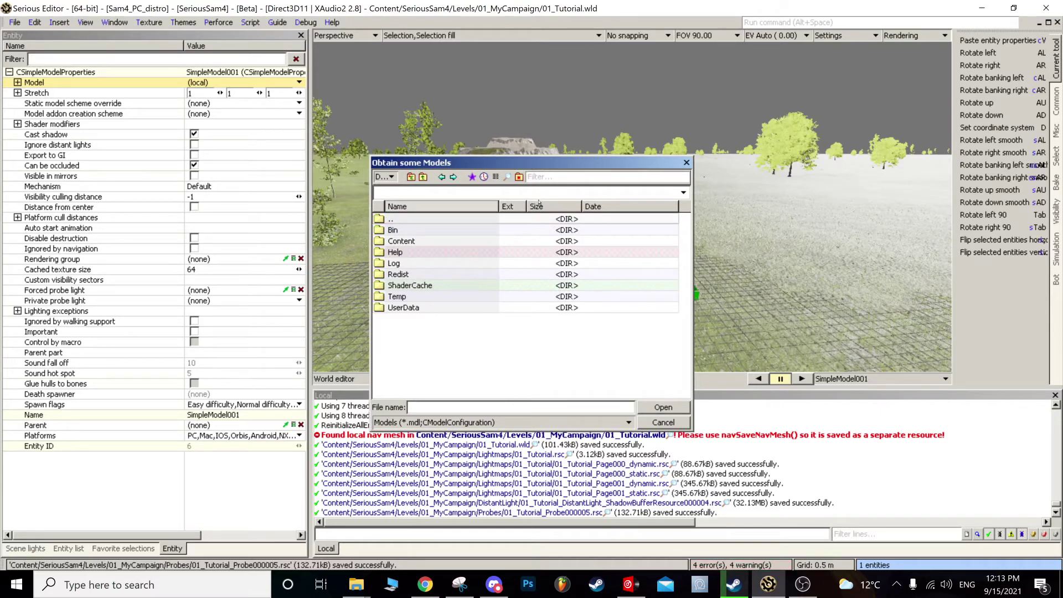
type("rock")
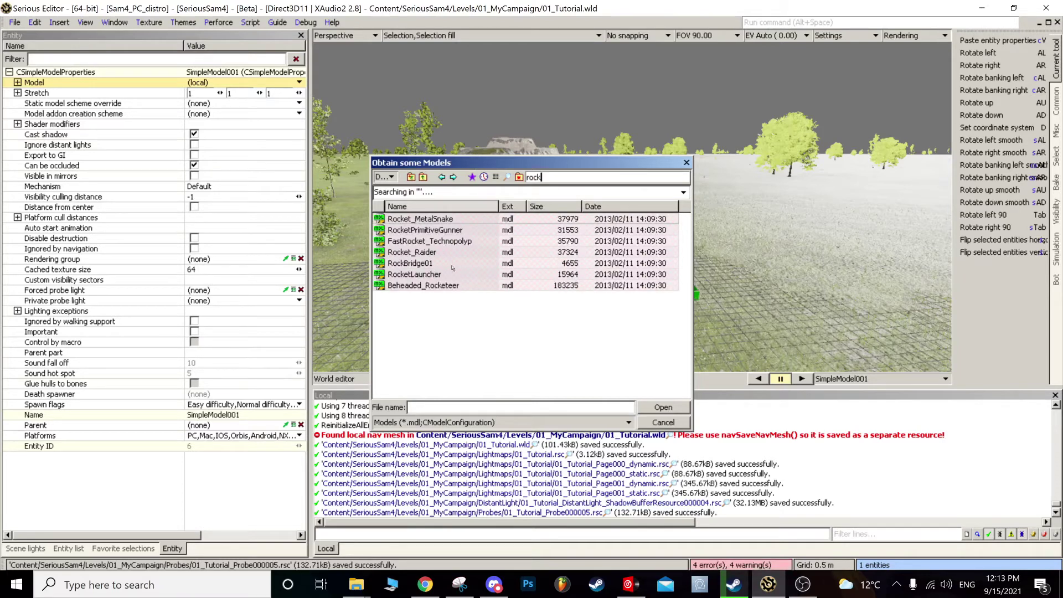
scroll(622, 293, "down", 4)
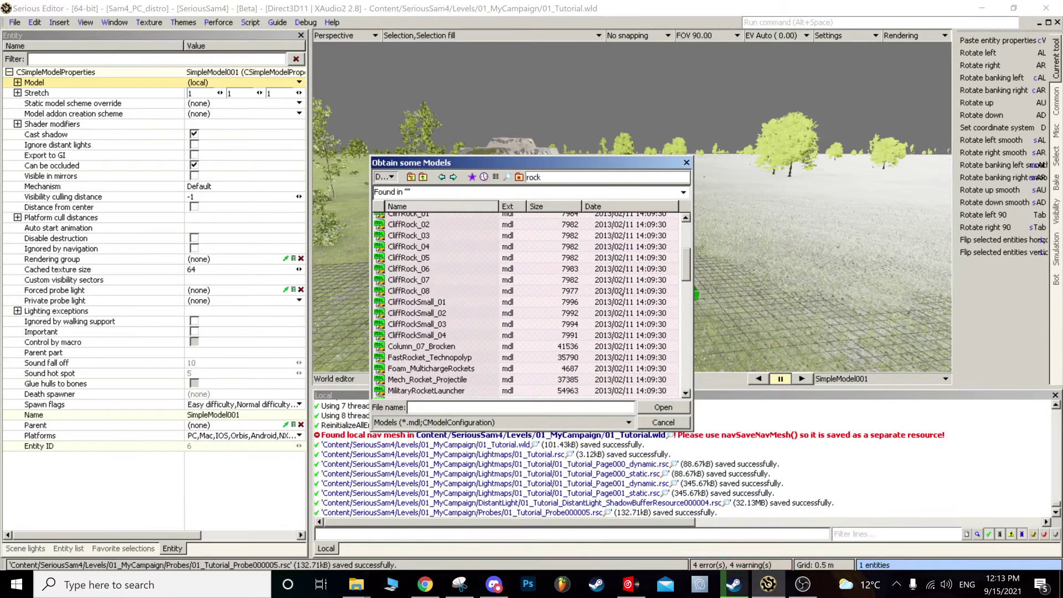
scroll(577, 316, "up", 3)
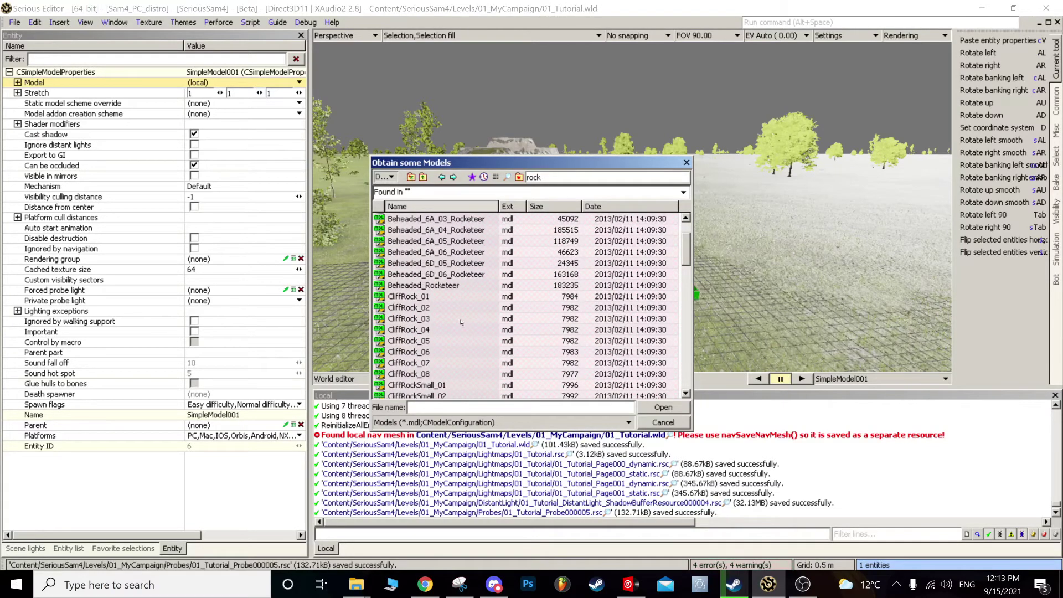
left_click(419, 330)
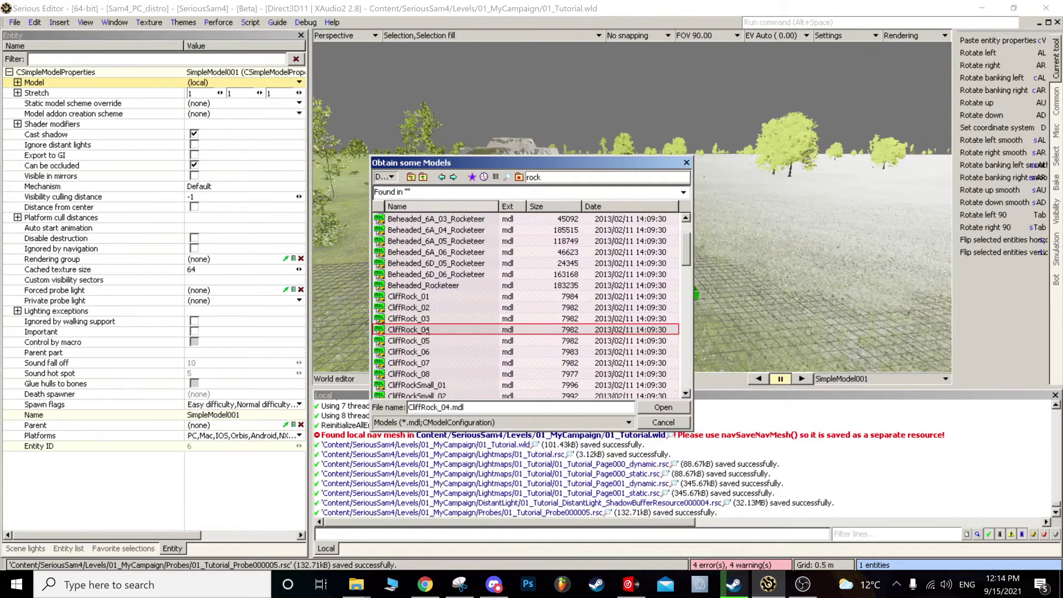
double_click(428, 331)
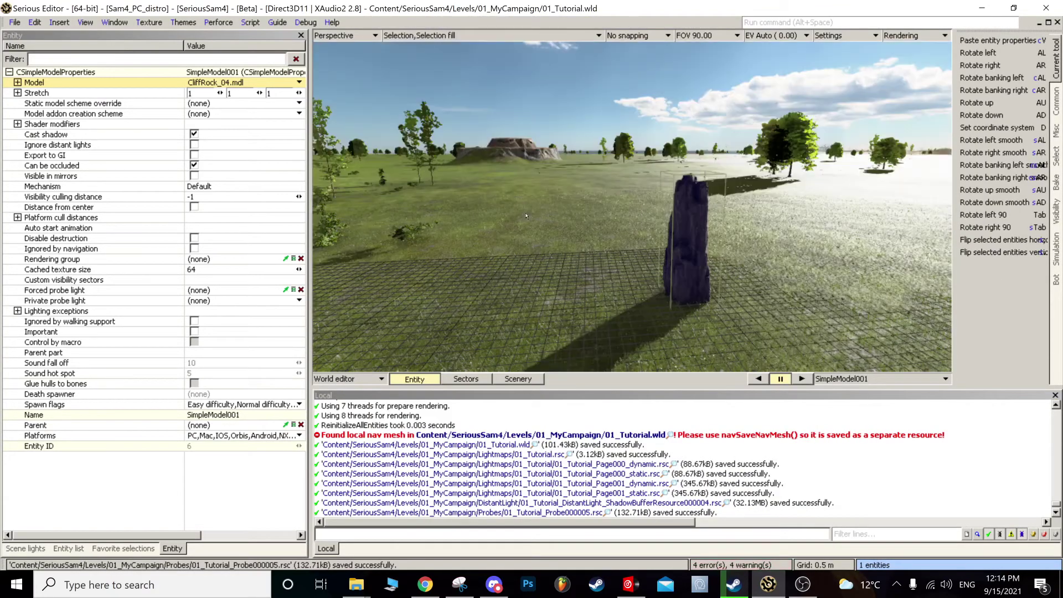
Step: Scale the cliff rock uniformly to a stretch of 37.828 and position it near the terrain's far edge
left_click(583, 261)
middle_click_drag(584, 261, 676, 228)
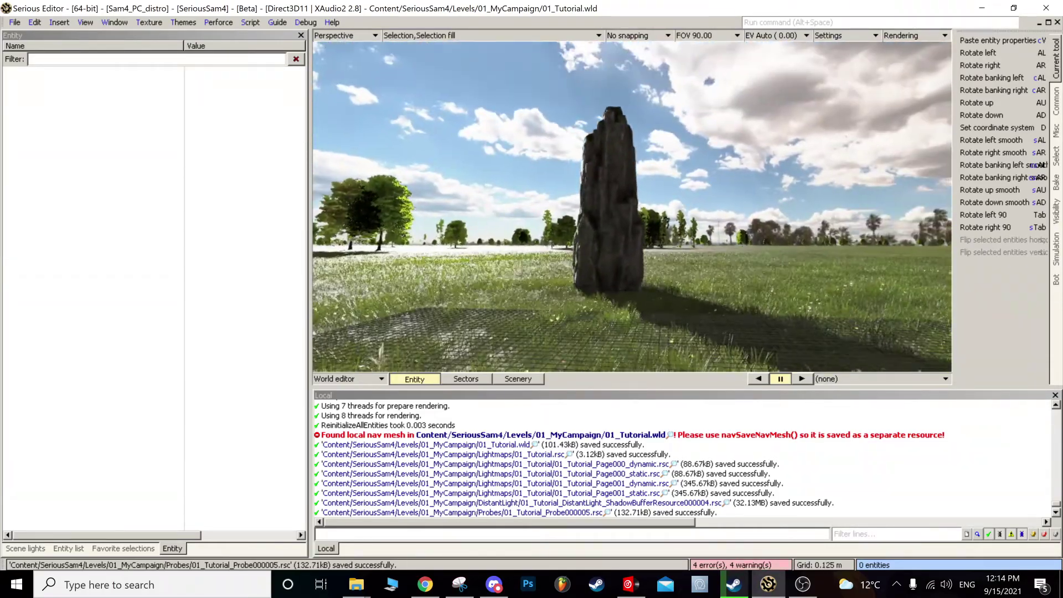
middle_click_drag(587, 222, 602, 232)
middle_click_drag(683, 213, 640, 200)
left_click(653, 204)
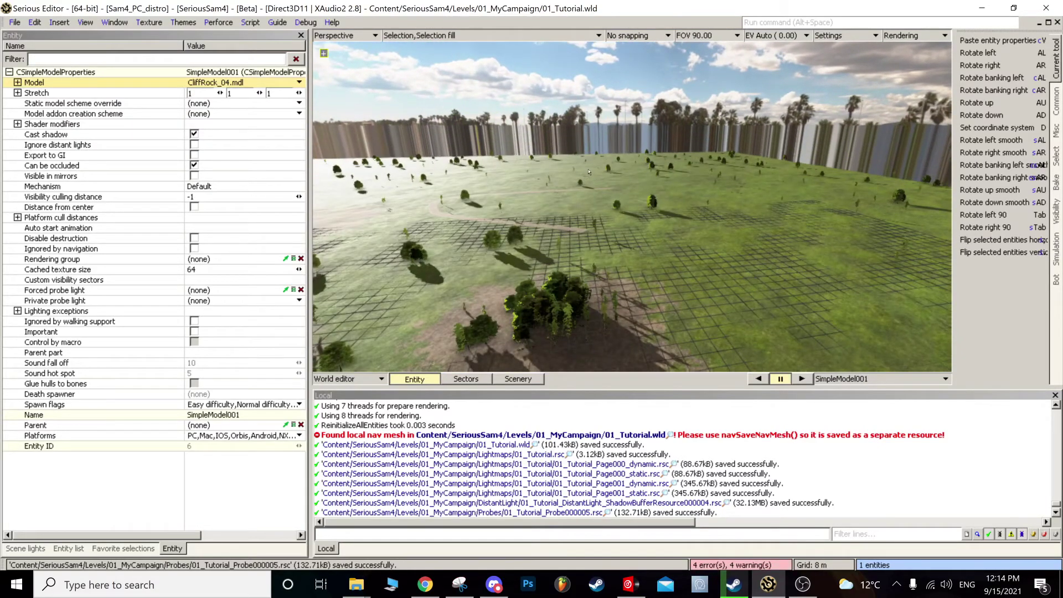
key("d")
left_click_drag(593, 227, 1008, 83)
left_click(594, 253)
mouse_move(594, 253)
middle_mouse_down()
mouse_move(590, 155)
mouse_move(596, 236)
middle_mouse_up()
left_click(598, 191)
middle_click_drag(599, 191, 670, 215)
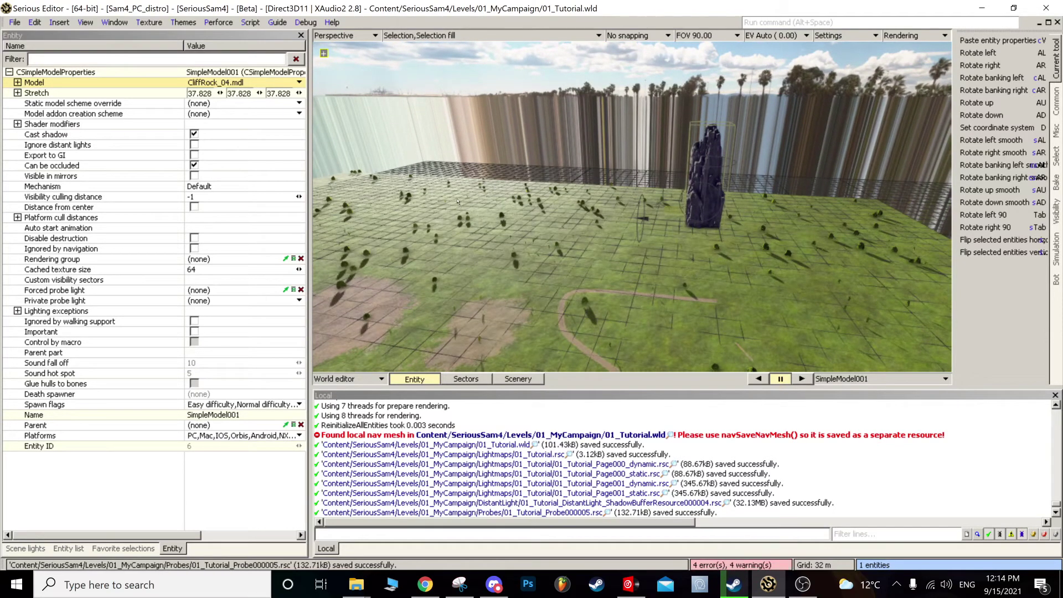
Step: Paste six copies of the enlarged cliff rock at scattered spots around the terrain's outskirts
key("ctrl+v")
middle_click_drag(459, 198, 481, 166)
key("ctrl+v")
key("ctrl+v")
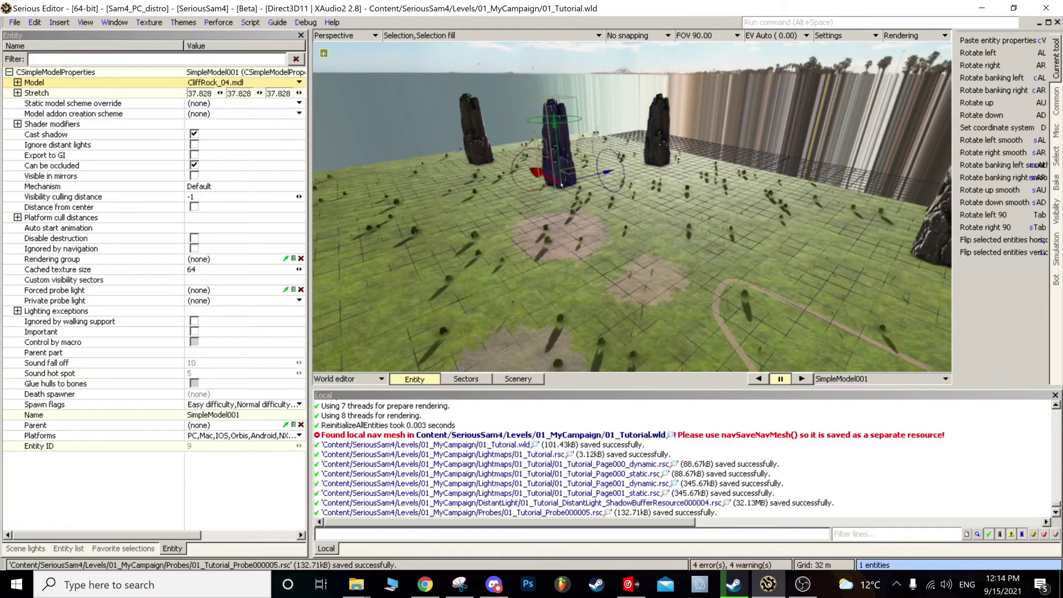
key("ctrl+v")
key("ctrl+v")
key("ctrl+v")
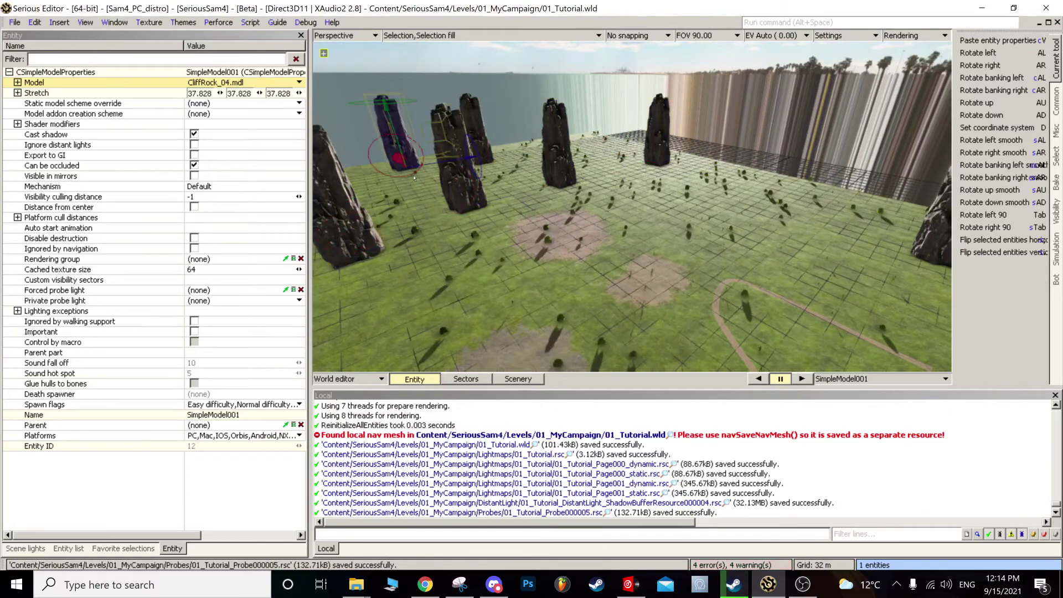
Step: Place a Fog entity from the Effects category on the open meadow in front of the cliff rocks
middle_click_drag(411, 164, 406, 136)
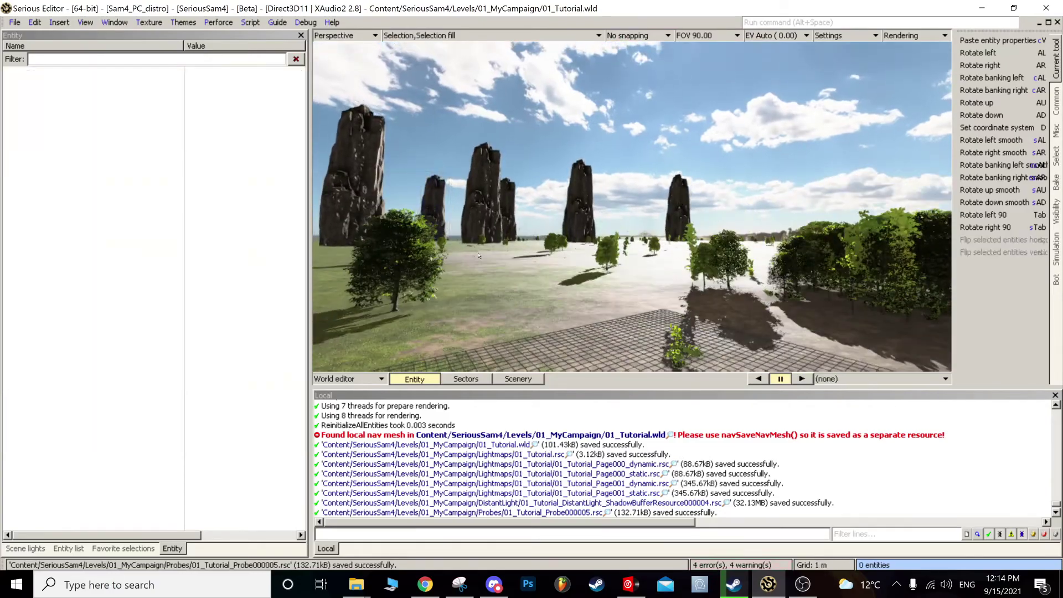
key("s")
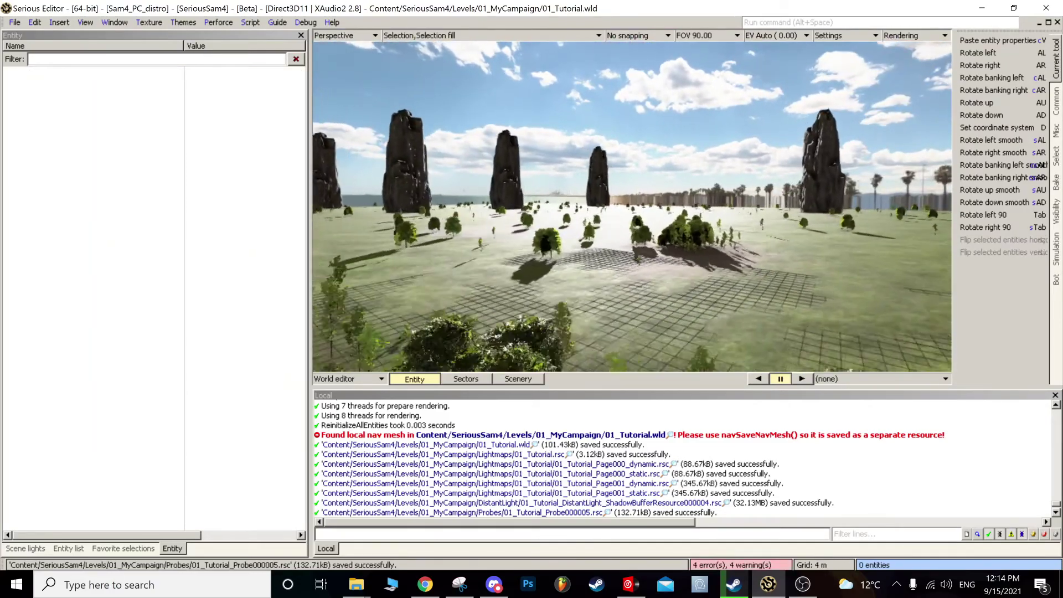
middle_click_drag(633, 207, 576, 158)
key("s")
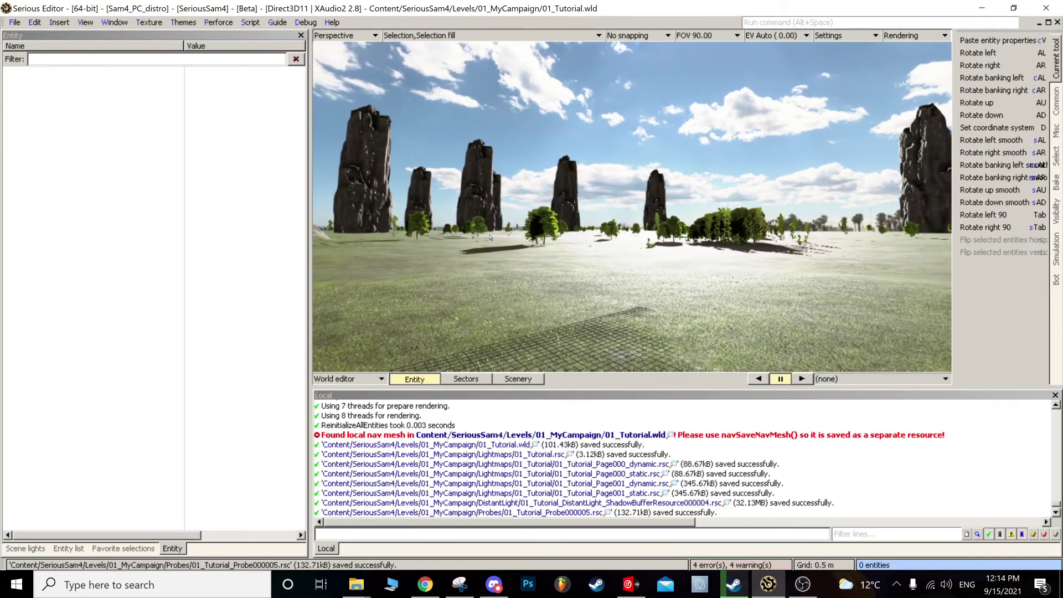
middle_click_drag(680, 228, 680, 288)
middle_click_drag(608, 221, 608, 242)
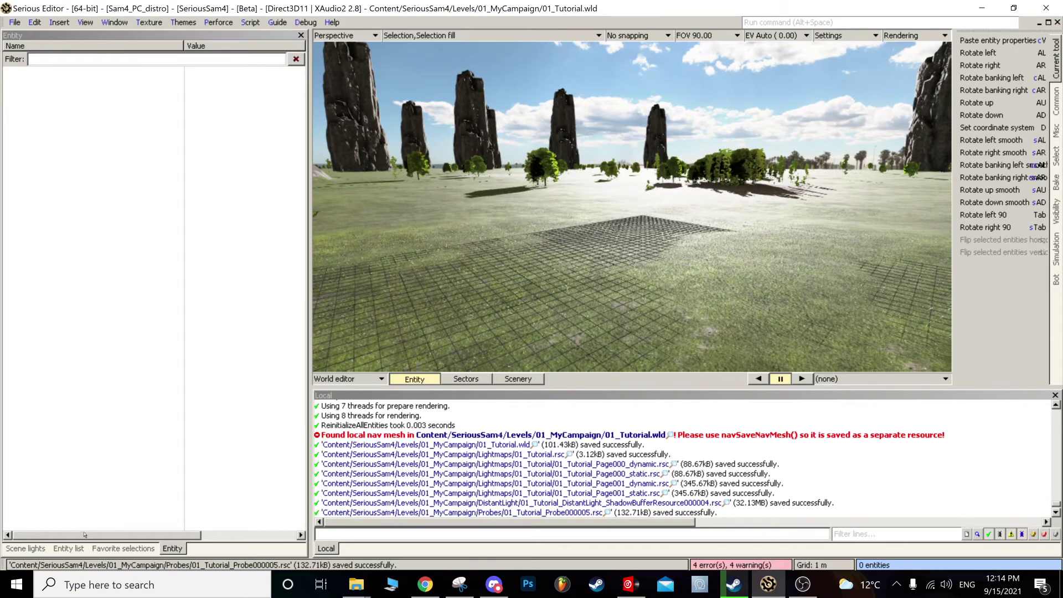
left_click(79, 549)
left_click(8, 100)
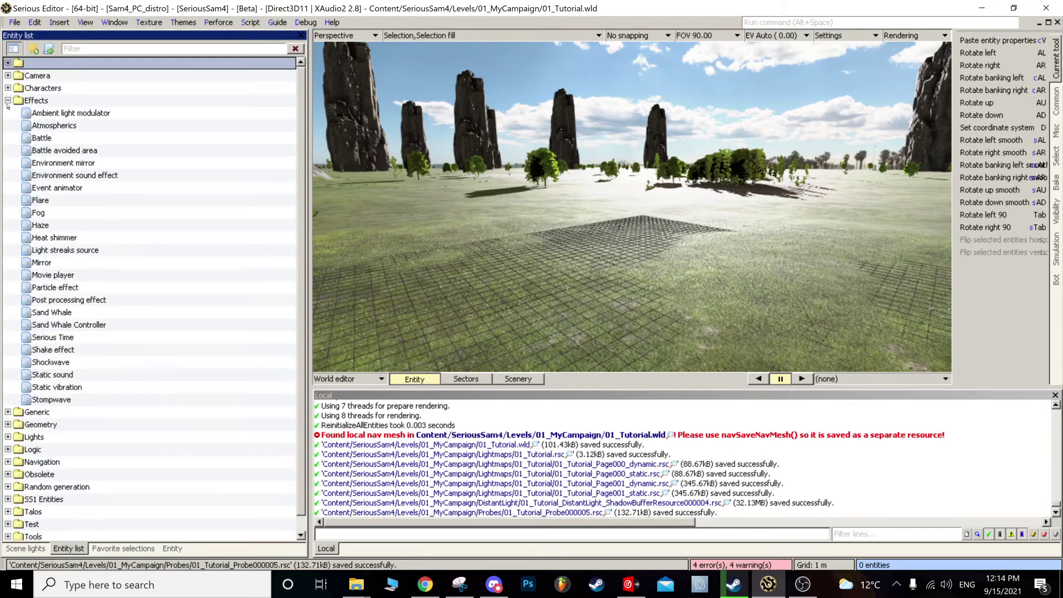
left_click_drag(49, 217, 552, 262)
right_click_drag(553, 262, 545, 288)
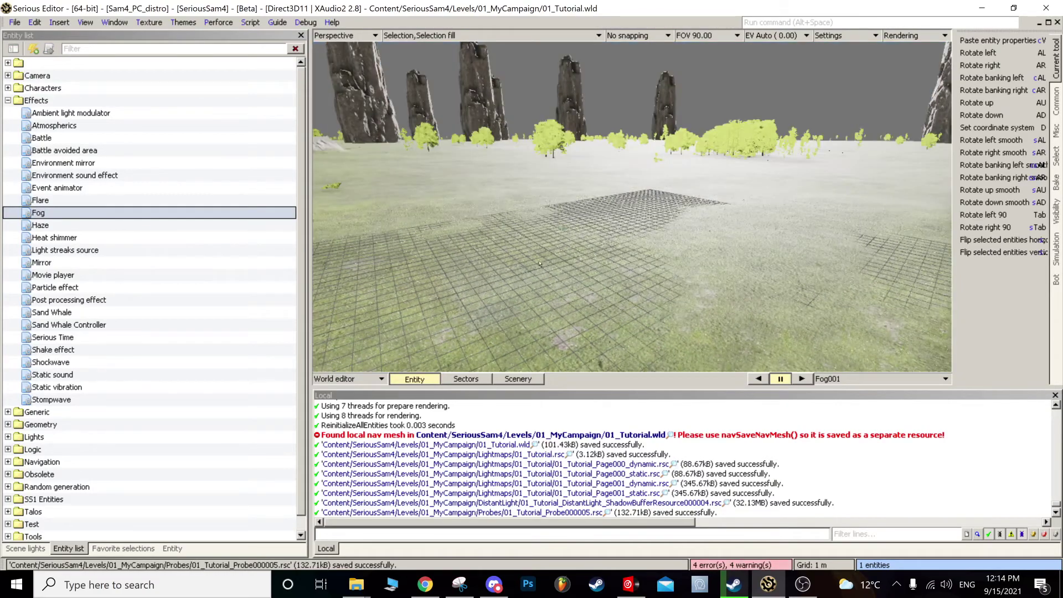
scroll(605, 239, "up", 5)
right_click_drag(607, 240, 676, 322)
scroll(676, 322, "down", 4)
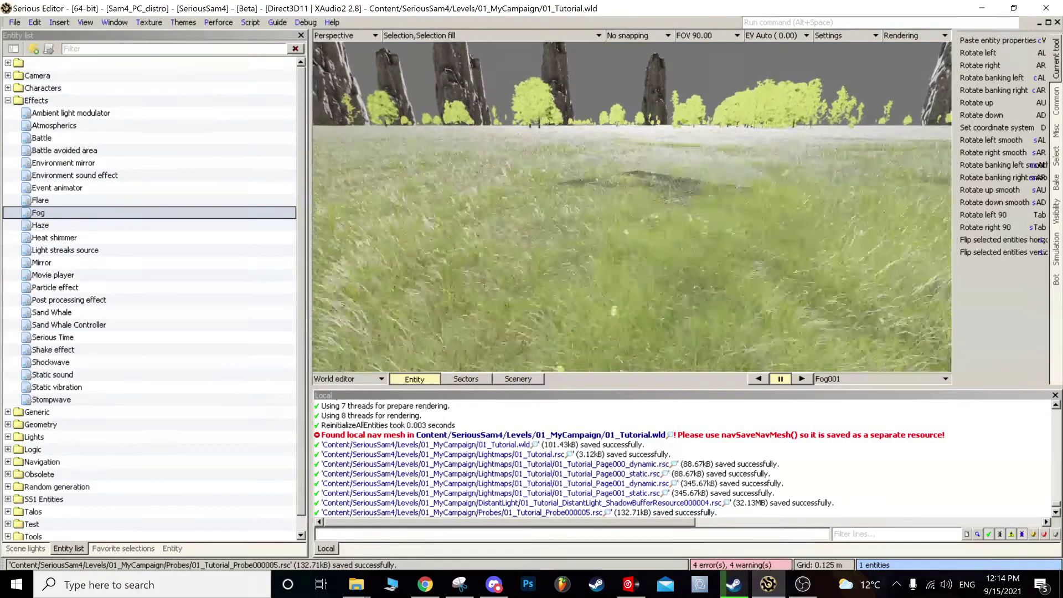
left_click_drag(676, 322, 691, 242, "ctrl")
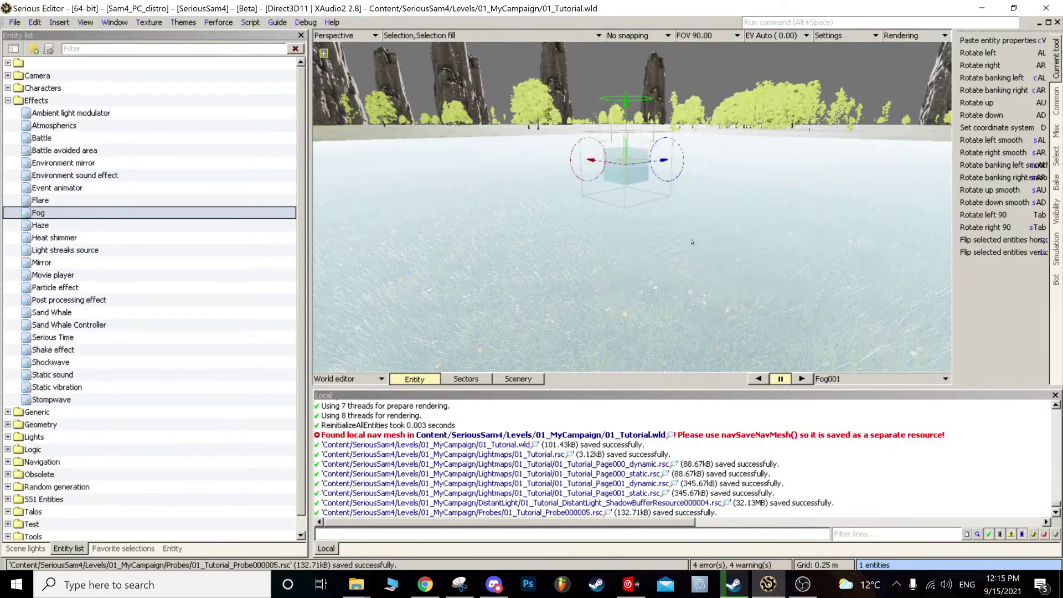
Step: Try displaying the fog entity's selection ranges in the viewport
scroll(687, 268, "down", 5)
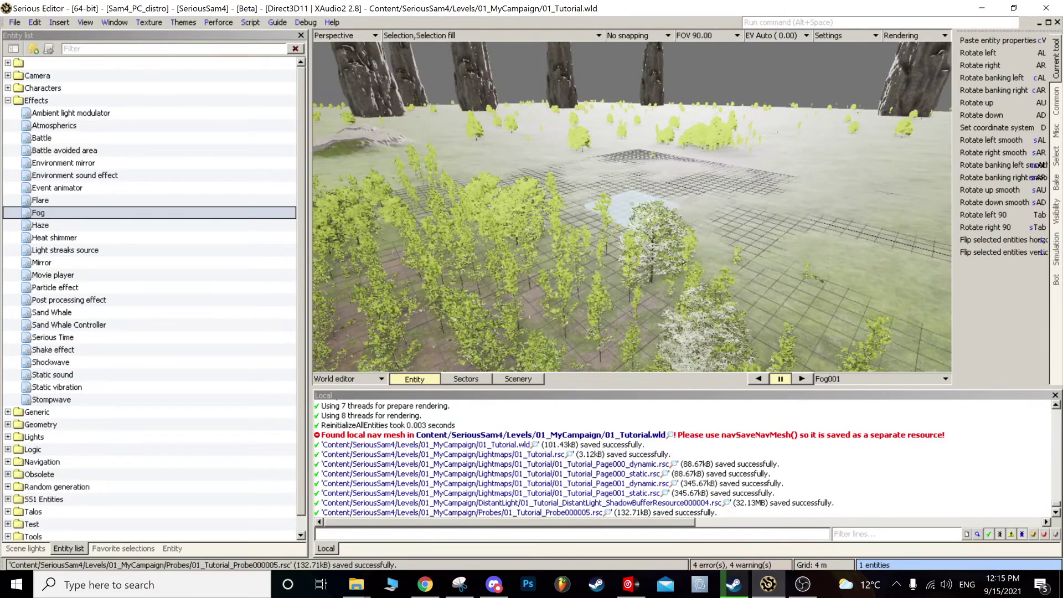
scroll(684, 263, "down", 3)
right_click_drag(683, 263, 609, 182)
left_click(396, 35)
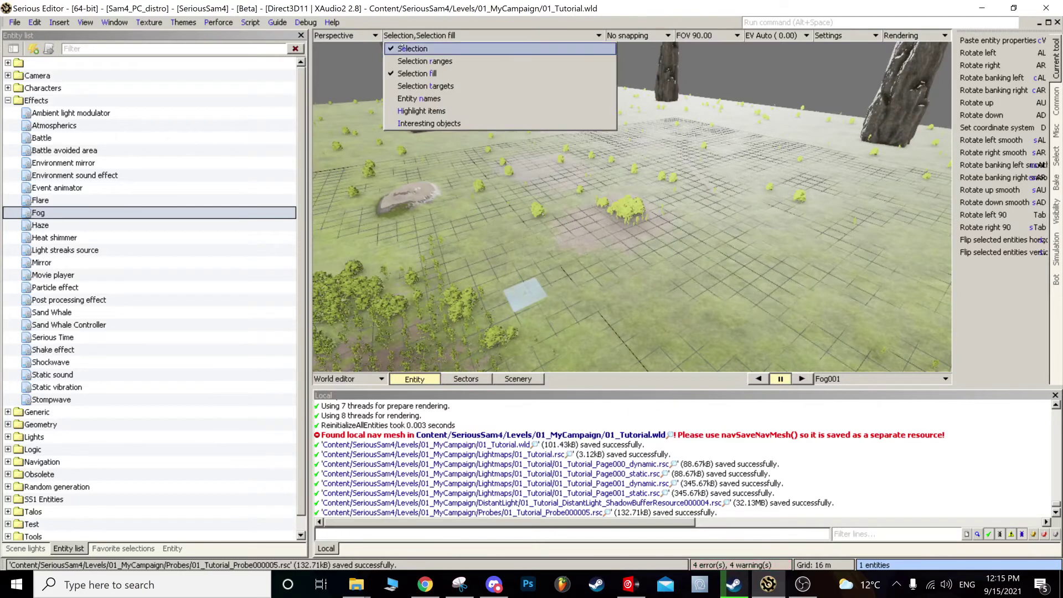
left_click(411, 61)
left_click(412, 35)
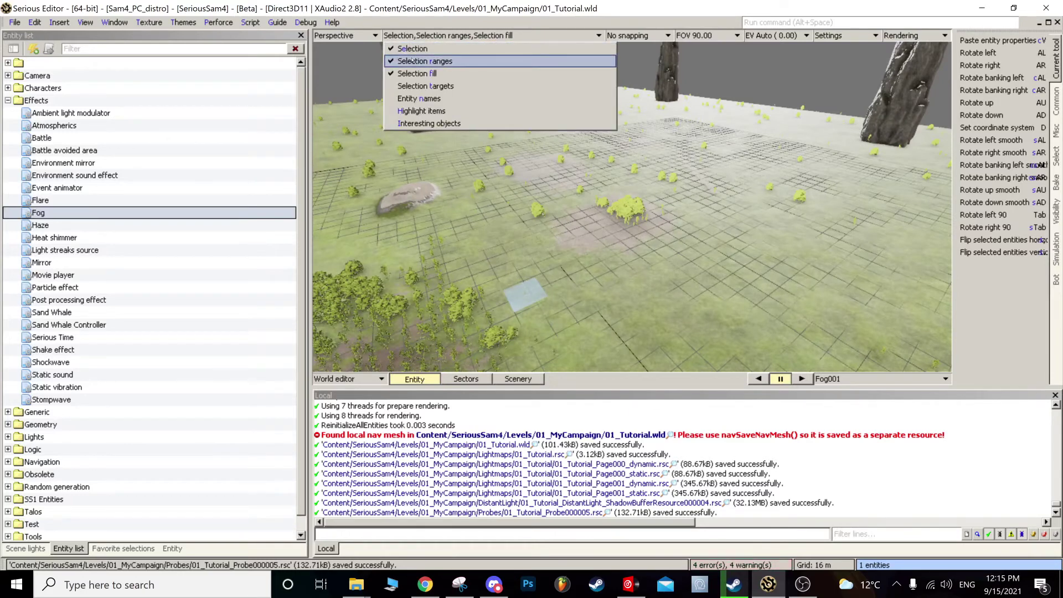
left_click(412, 61)
Step: Enlarge the fog volume over the whole terrain with width 5680.9, height 421.7 and depth 3963.4
left_click(172, 548)
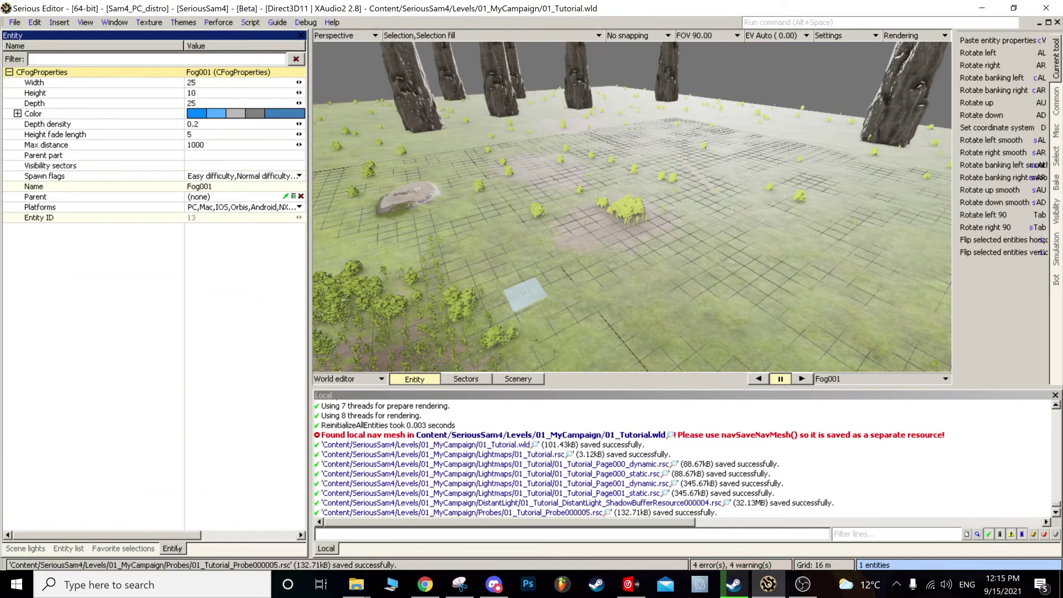
left_click_drag(299, 83, 330, 103)
left_click_drag(619, 272, 619, 90)
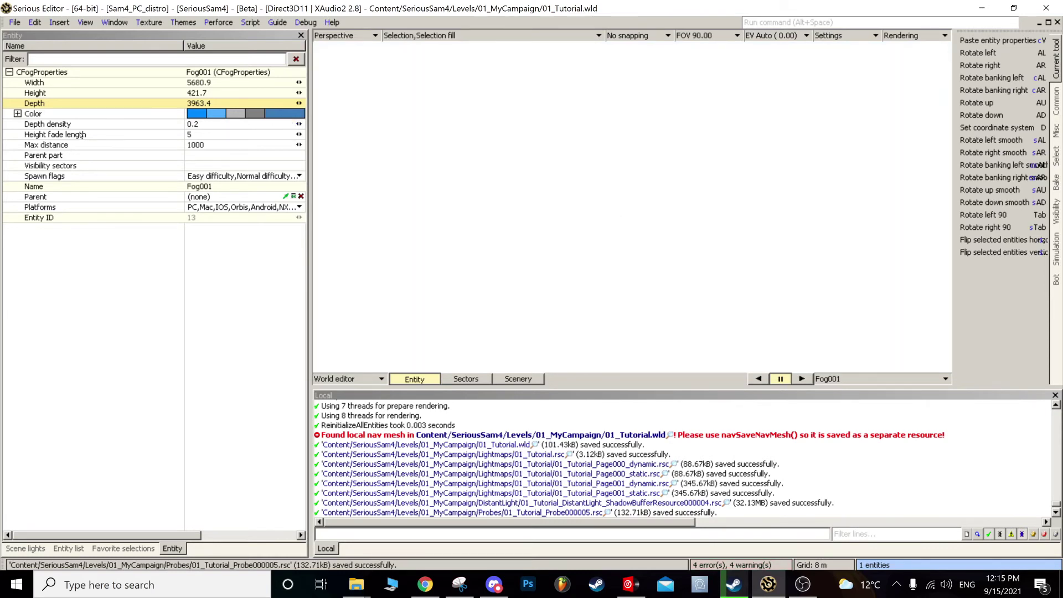
Step: Set the fog's depth density to 0.001 and its max distance to 10000
left_click(83, 125)
left_click_drag(299, 124, 244, 124)
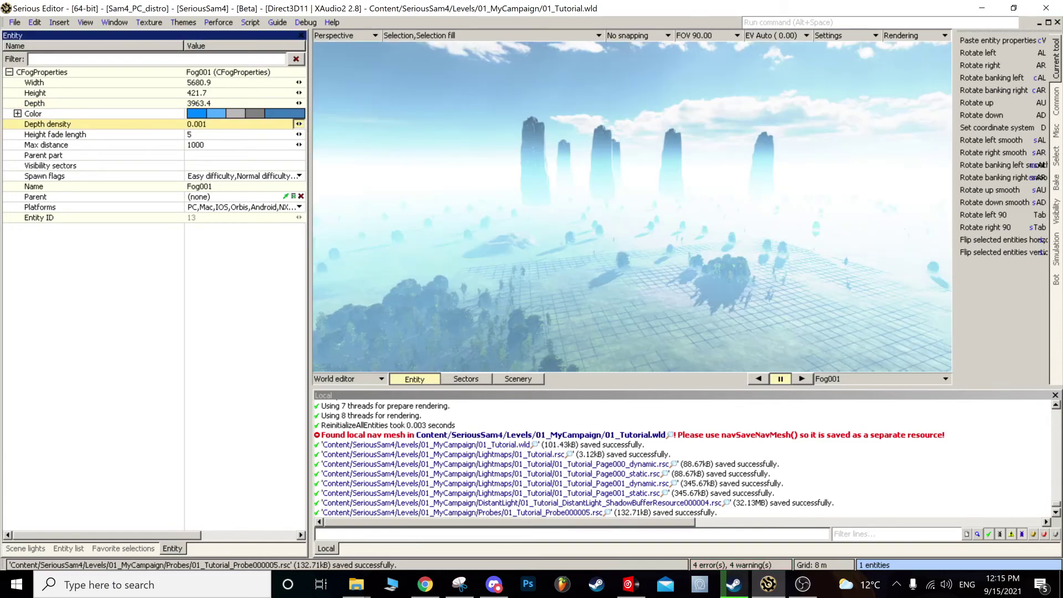
mouse_move(708, 329)
right_mouse_down()
mouse_move(707, 354)
mouse_move(708, 310)
right_mouse_up()
right_click_drag(368, 236, 402, 235)
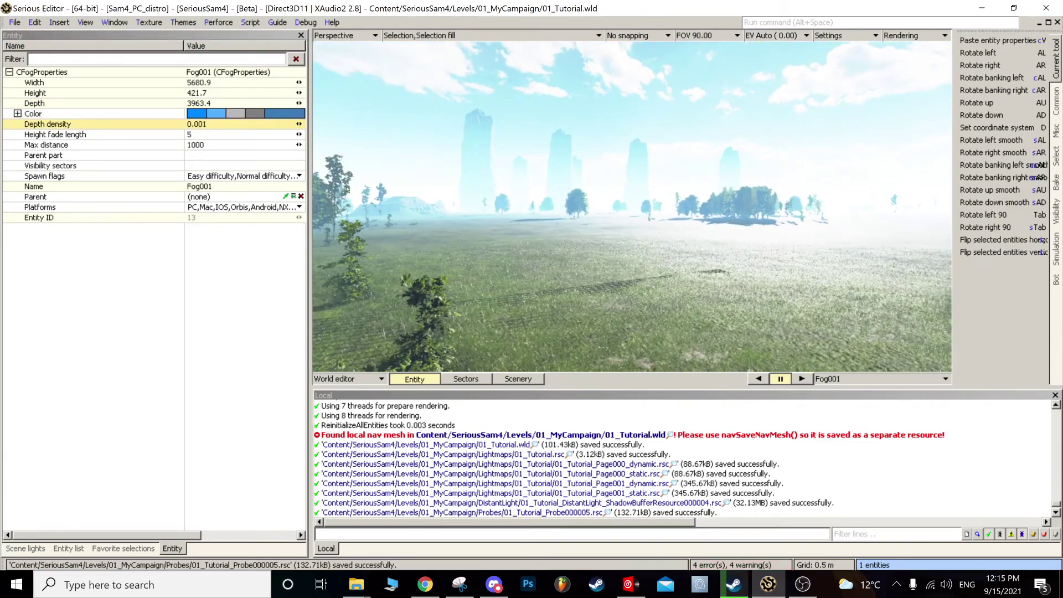
left_click_drag(299, 146, 349, 145)
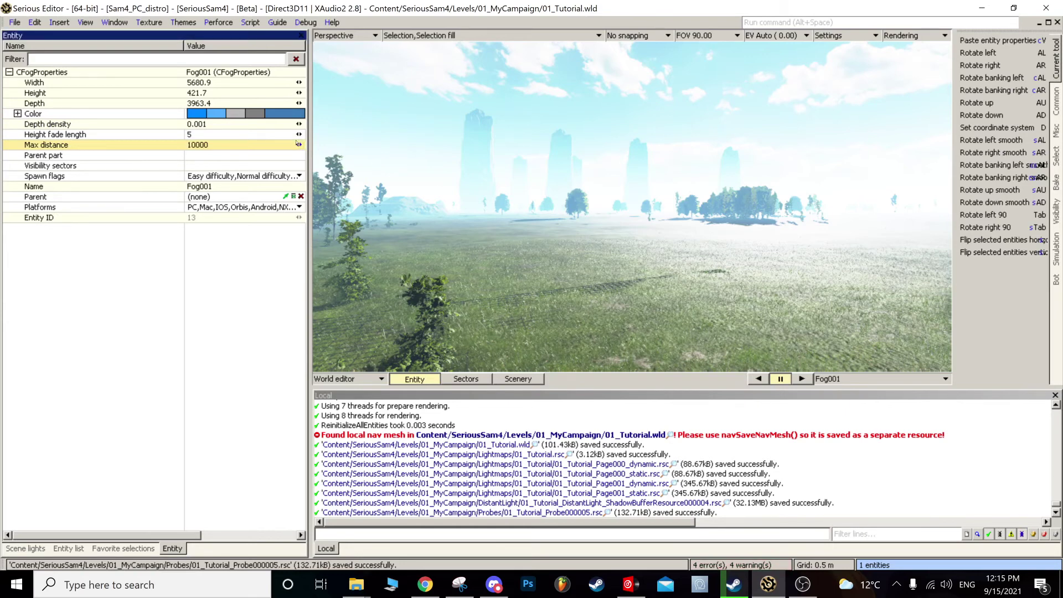
Step: Adjust the fog colour in the colour picker to a slightly different blue and accept it
left_click(289, 114)
left_click_drag(428, 202, 404, 192)
left_click(538, 330)
mouse_move(606, 271)
right_mouse_down()
mouse_move(637, 266)
mouse_move(620, 258)
right_mouse_up()
middle_click_drag(606, 272, 541, 329)
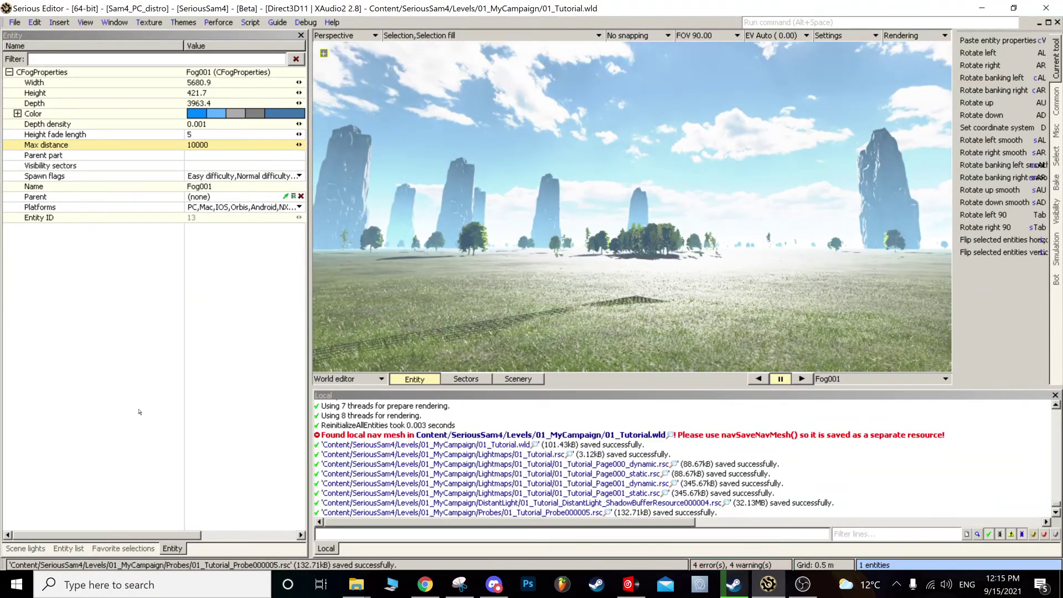
Step: Raise the fog entity to a Y position of 422.881
key("alt+3")
left_click(153, 124)
left_click(145, 114)
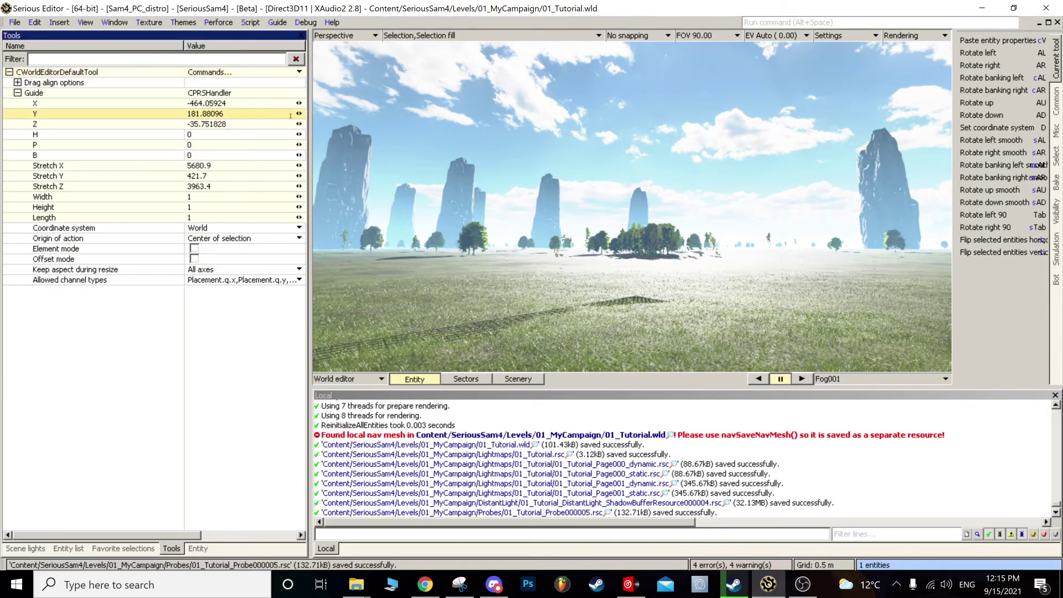
left_click_drag(298, 114, 542, 114)
left_click(513, 274)
middle_click_drag(513, 274, 534, 245)
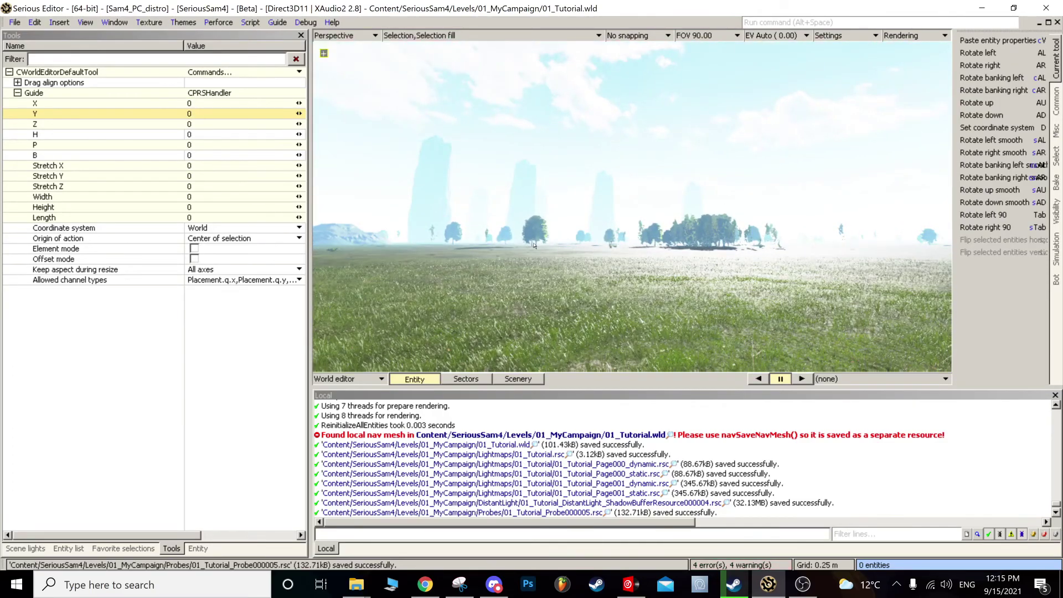
Step: Find the Fog001 entity and set its colour to a purer blue with hue 0.62109376, saturation 0.69921872, value 38.054624 and alpha 0.72222224
key("ctrl+f")
left_click(561, 355)
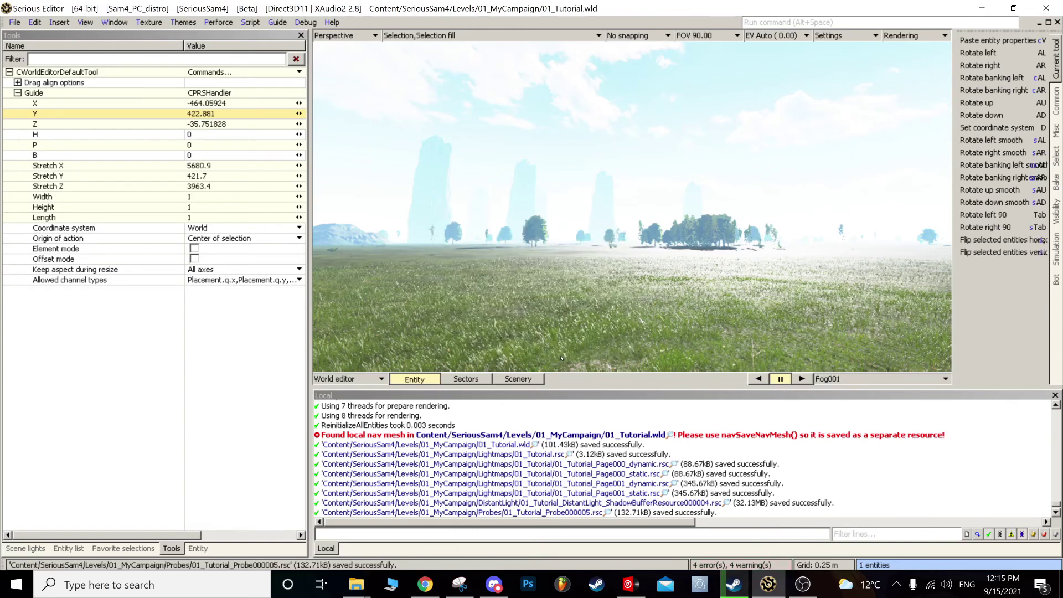
left_click(200, 548)
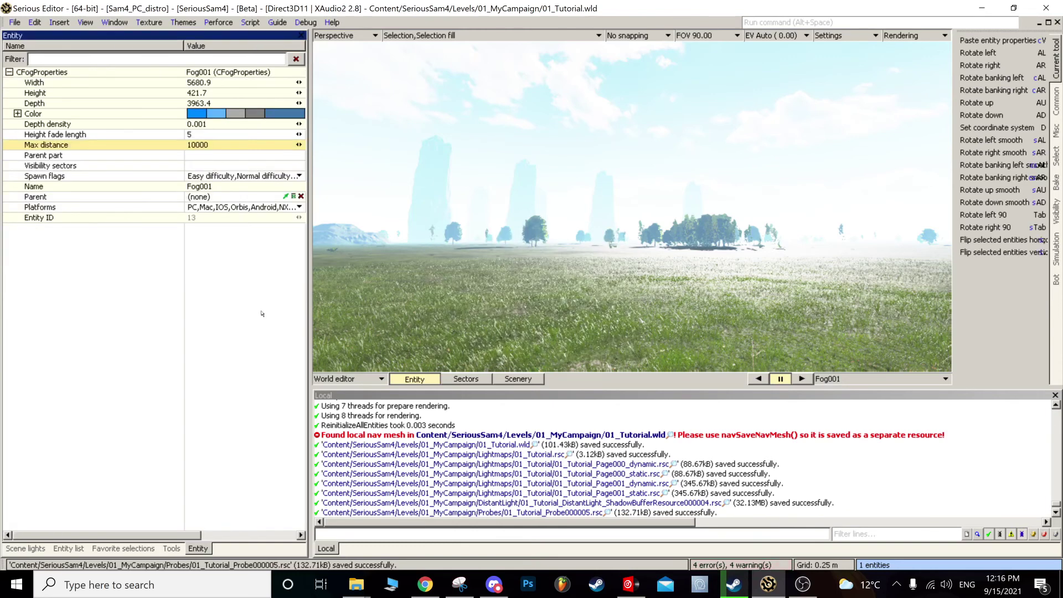
left_click(298, 111)
left_click(425, 197)
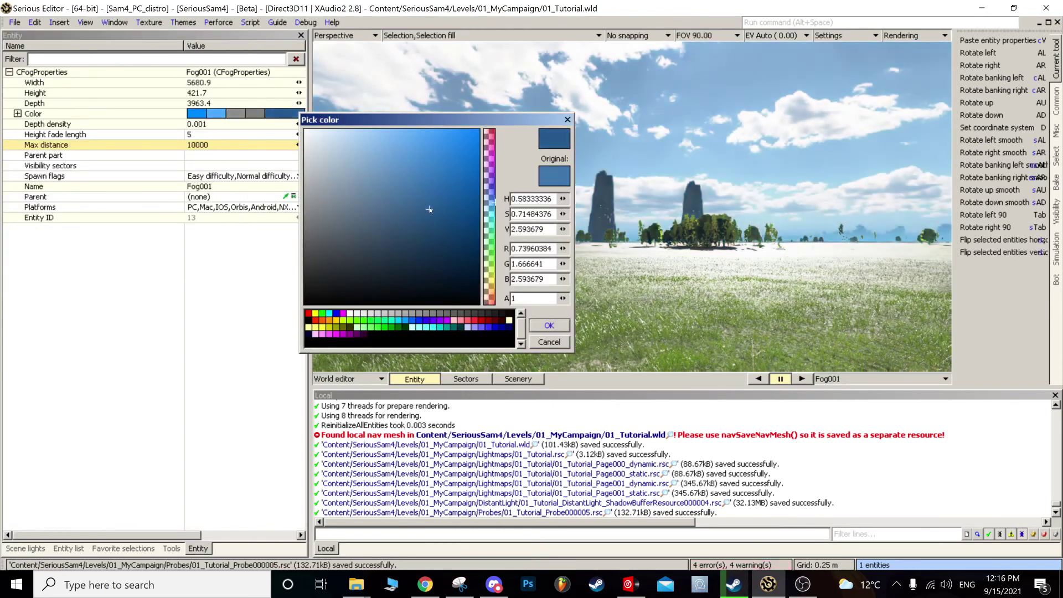
mouse_move(493, 197)
left_mouse_down()
mouse_move(492, 136)
mouse_move(492, 196)
left_mouse_up()
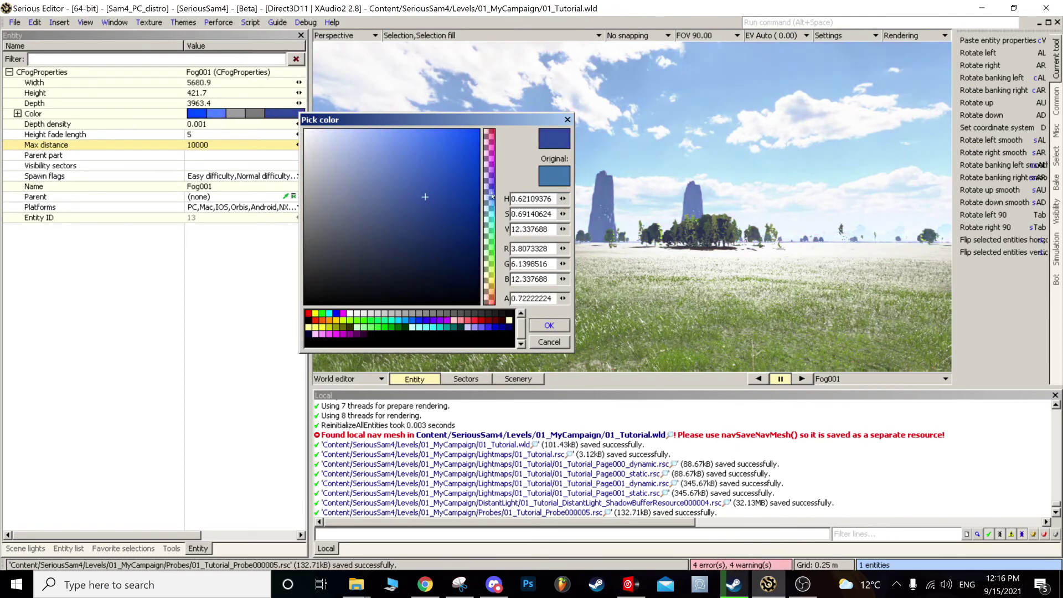
left_click_drag(425, 196, 427, 188)
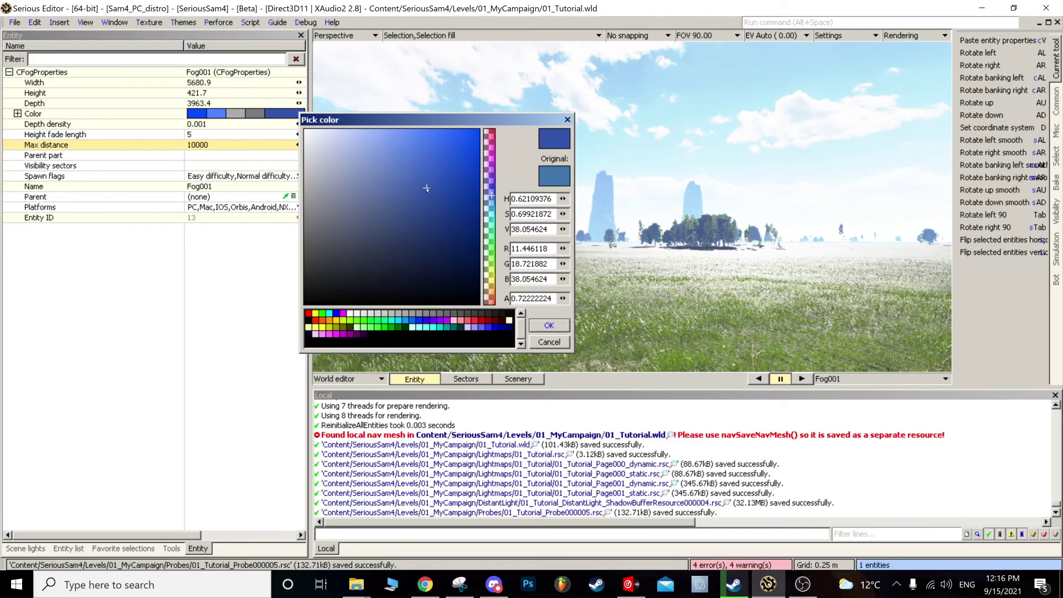
left_click(549, 325)
Step: Check the recoloured fog against the distant cliff rocks and save the 01_Tutorial level
middle_click_drag(554, 310, 632, 310)
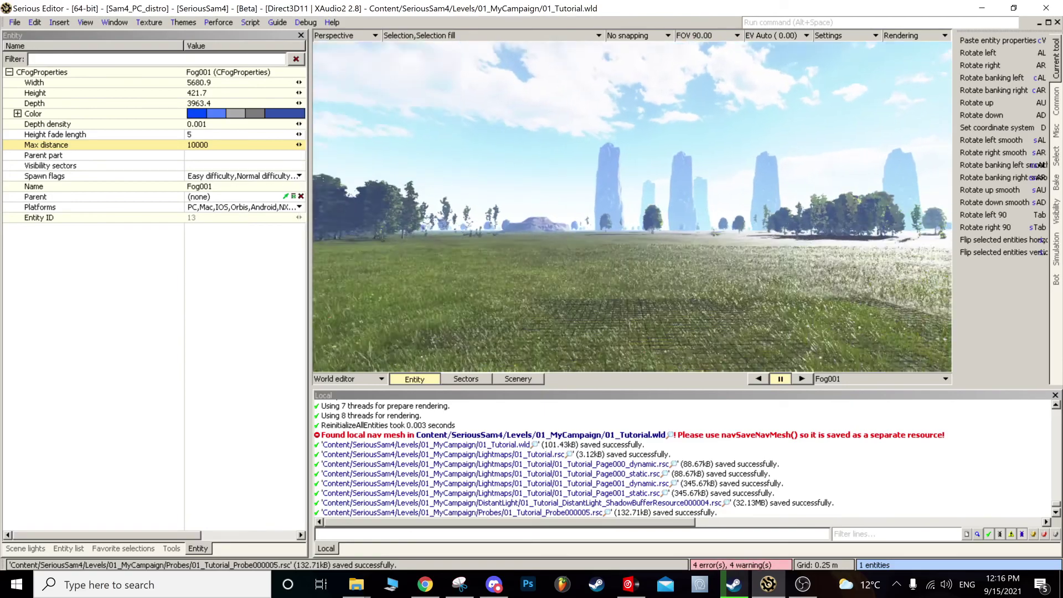
scroll(632, 310, "down", 5)
middle_click_drag(631, 205, 540, 278)
scroll(634, 244, "up", 5)
key("ctrl+s")
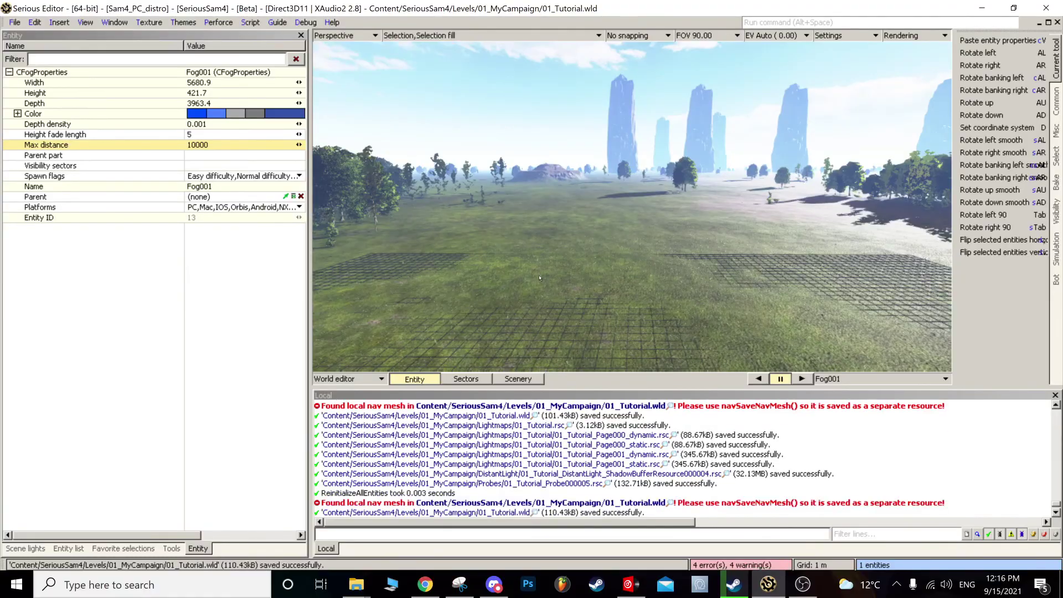
Step: Examine how the fog looks across the grass field, forest, hills and distant cliff rocks from low and elevated viewpoints
scroll(632, 206, "up", 3)
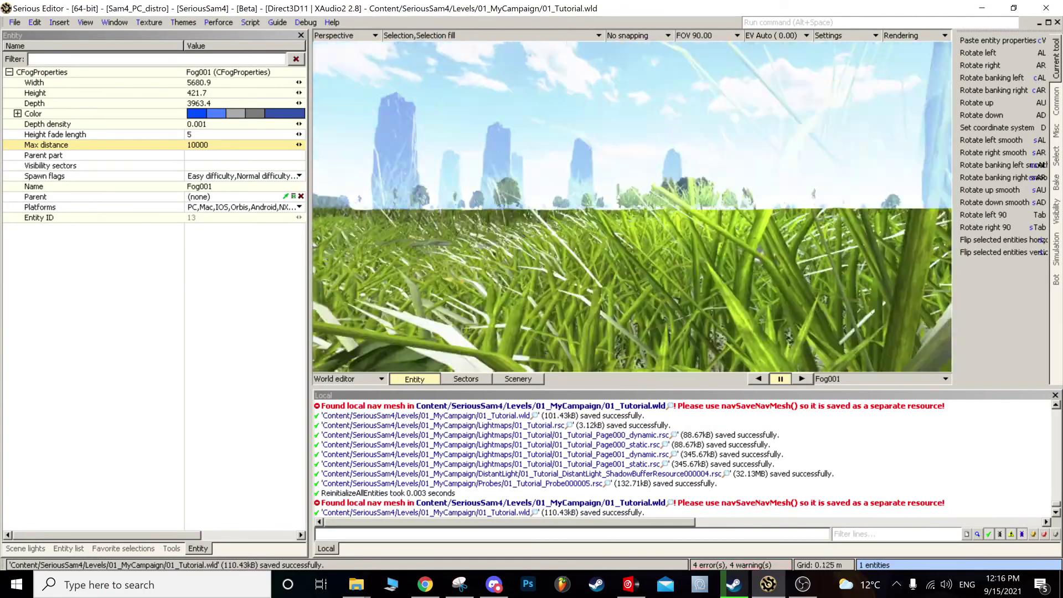
middle_click_drag(632, 206, 720, 202)
scroll(632, 206, "down", 3)
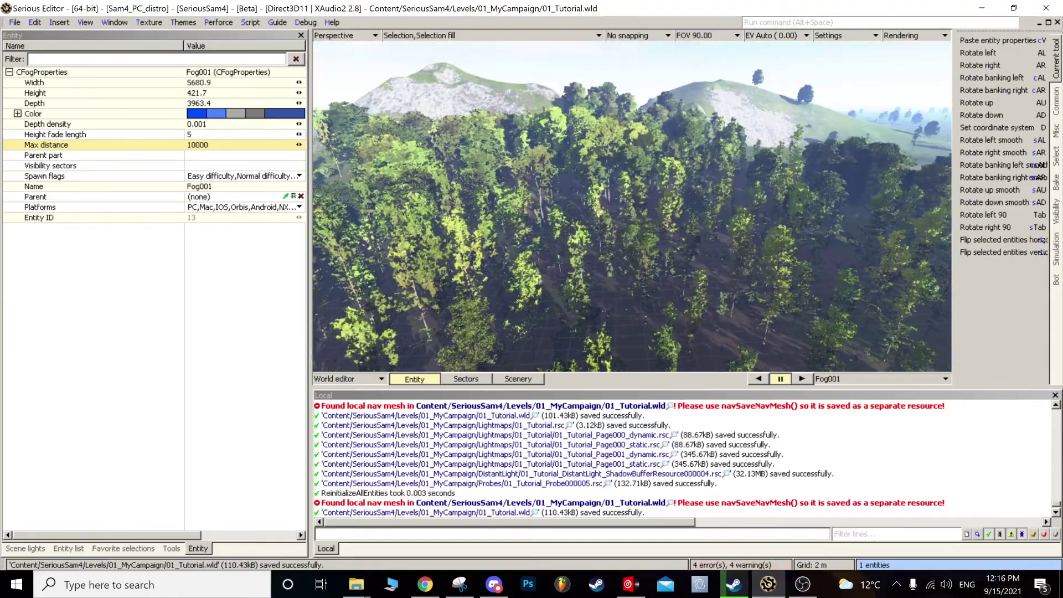
scroll(632, 206, "up", 4)
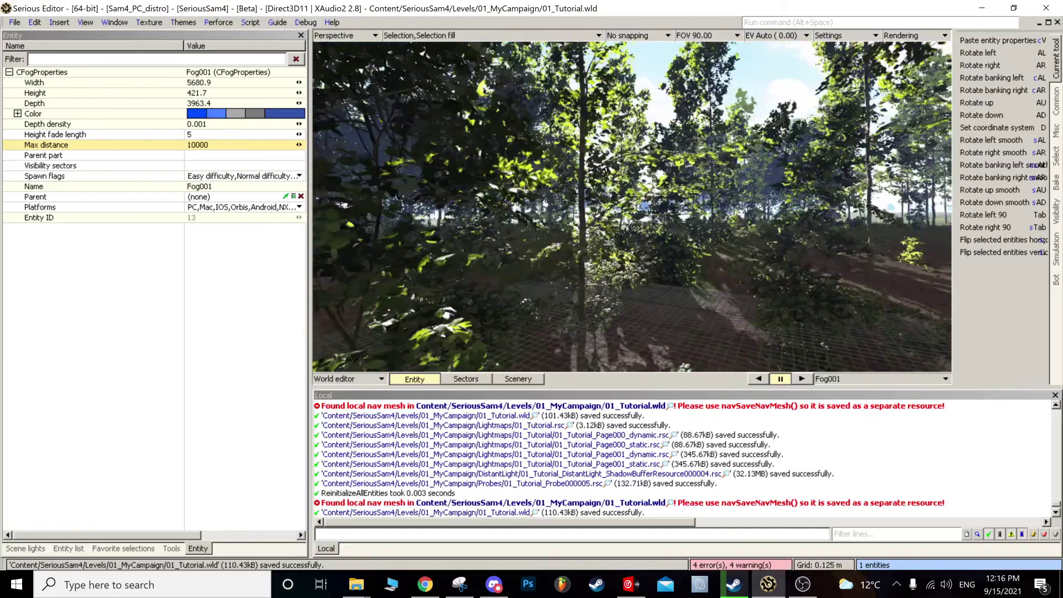
middle_click_drag(632, 206, 721, 207)
middle_click_drag(632, 206, 731, 227)
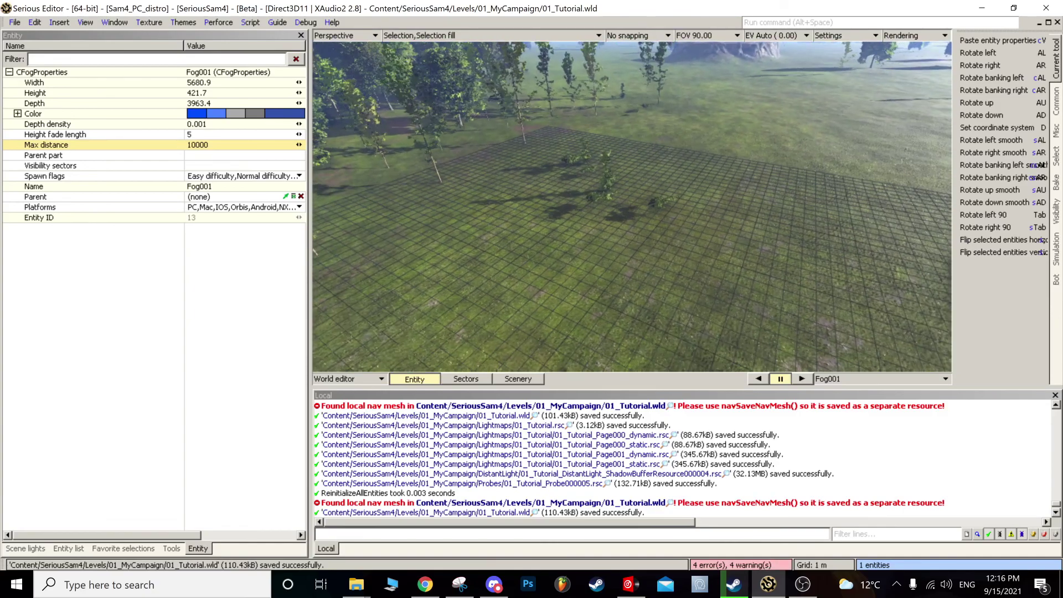
scroll(632, 206, "up", 3)
middle_click_drag(632, 206, 632, 160)
scroll(632, 206, "down", 3)
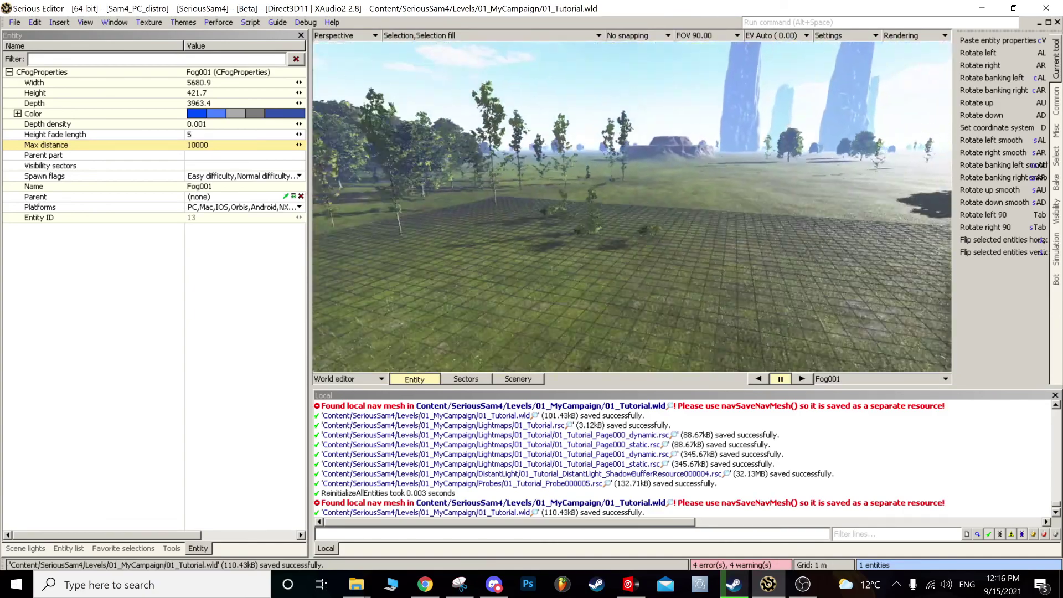
middle_click_drag(632, 206, 644, 227)
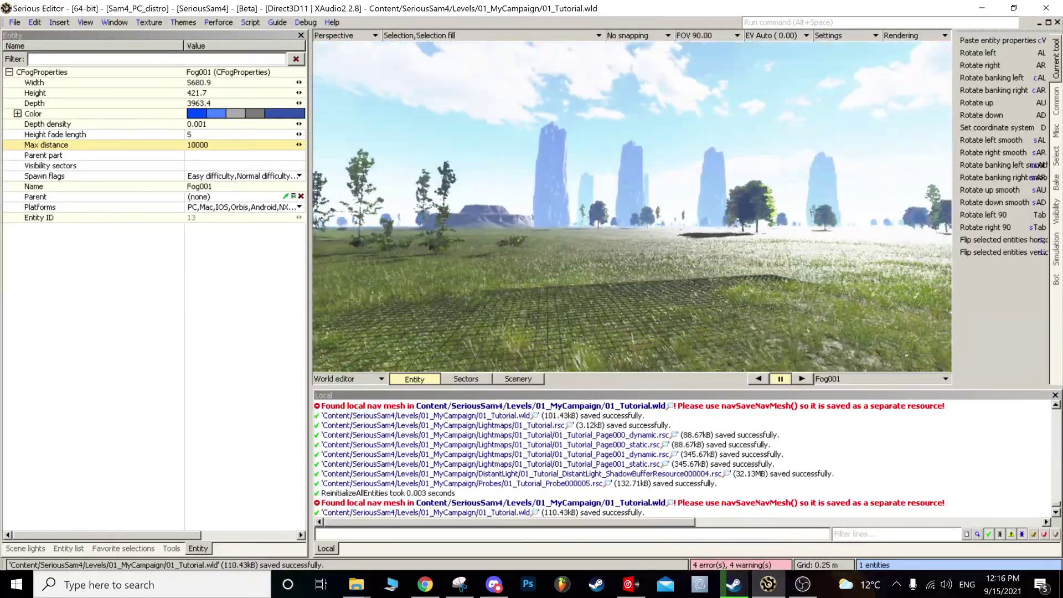
mouse_move(632, 206)
middle_mouse_down()
mouse_move(632, 191)
mouse_move(631, 219)
middle_mouse_up()
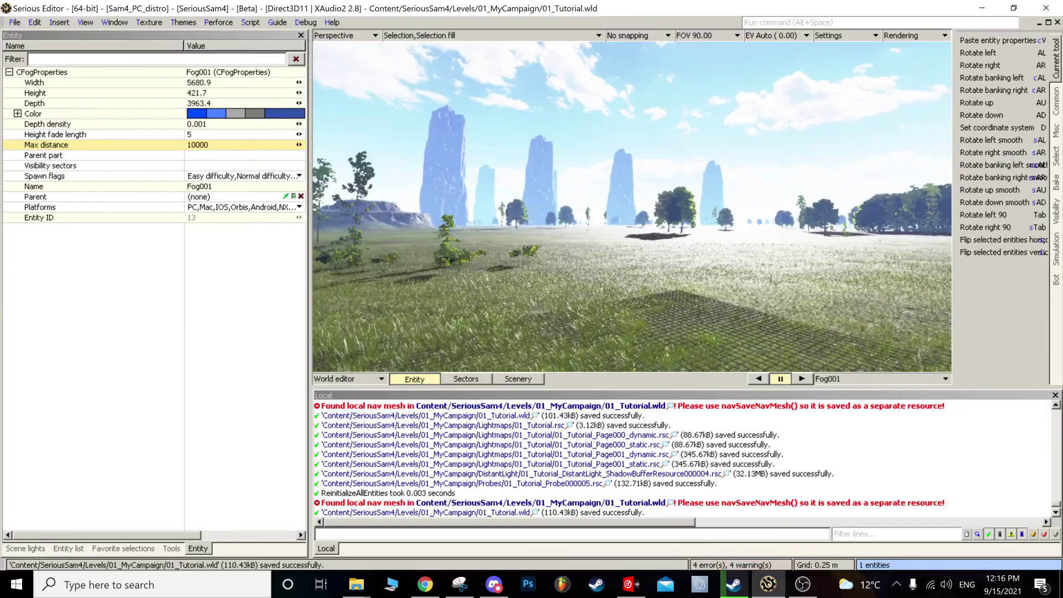